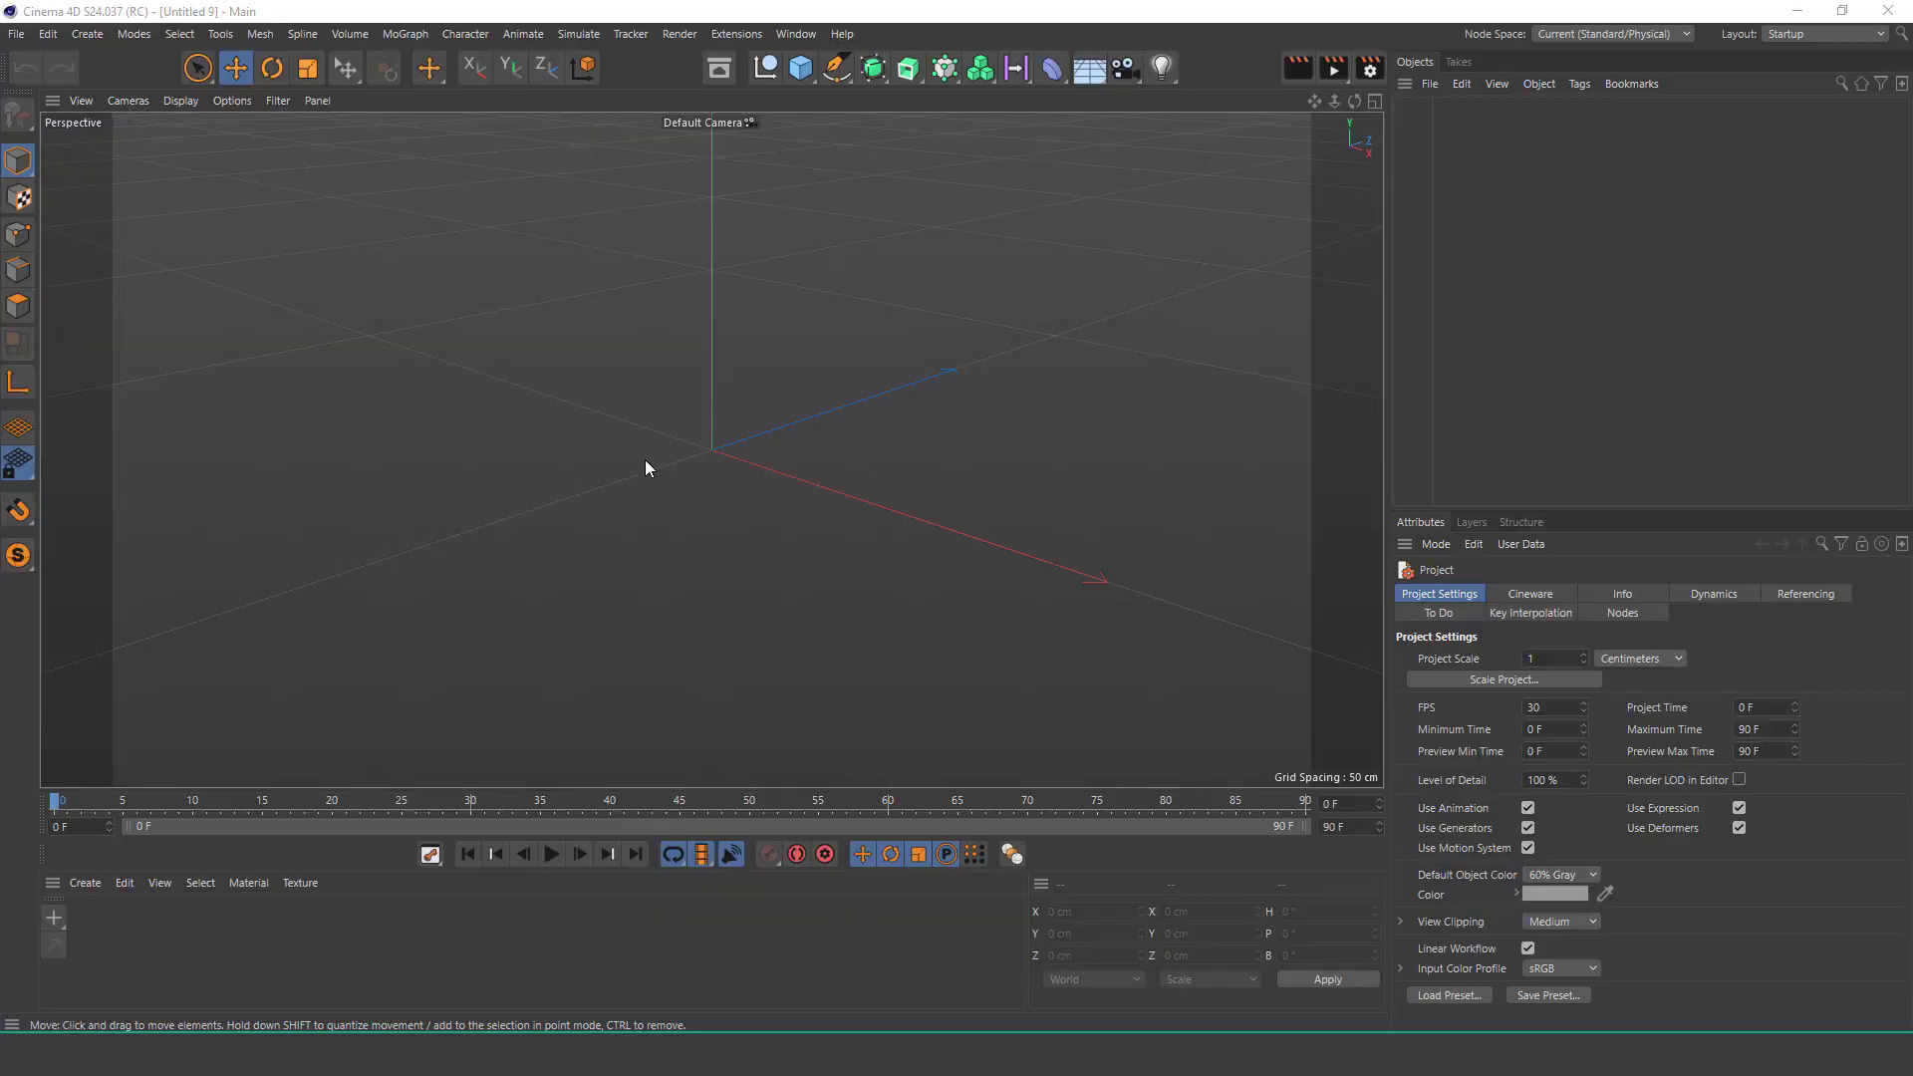
Add a 3D Text object aligned to Middle in the Segoe UI Black font.
left_click(800, 66)
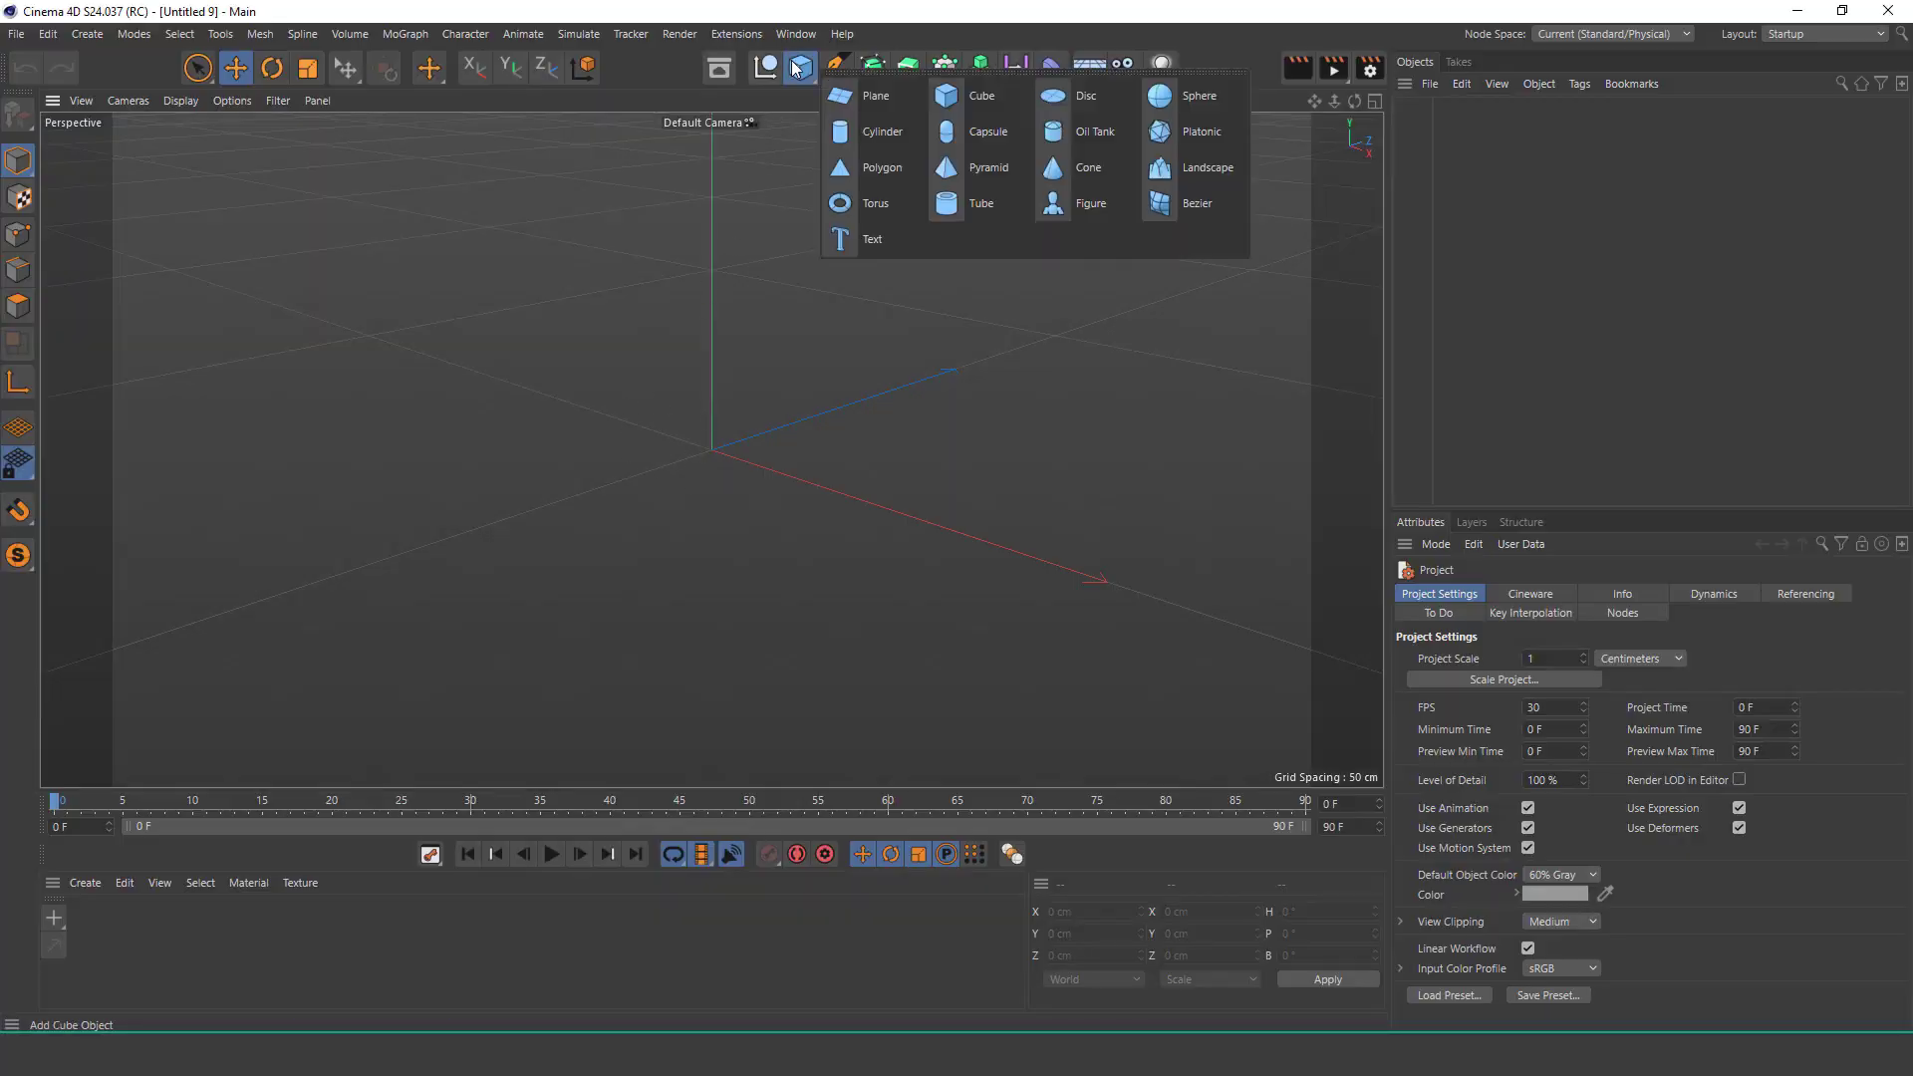
left_click(873, 242)
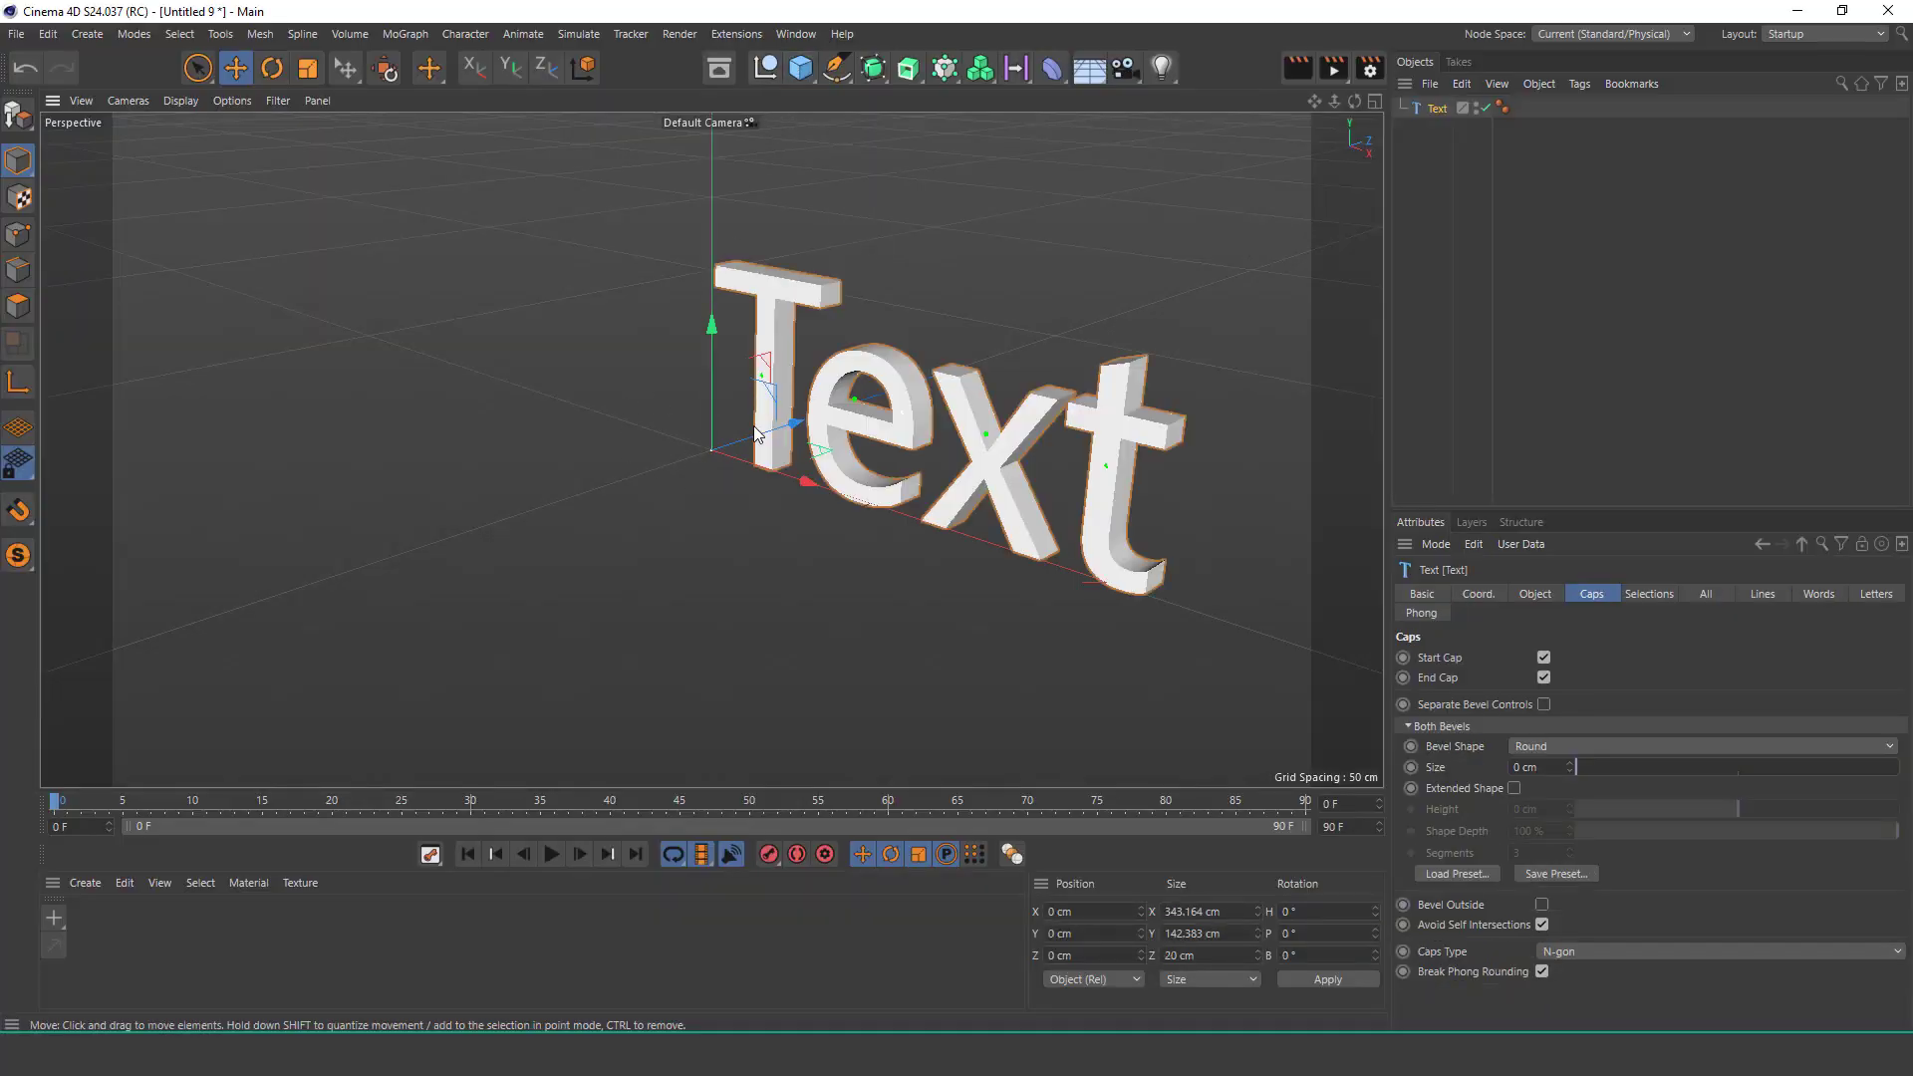
left_click(1552, 594)
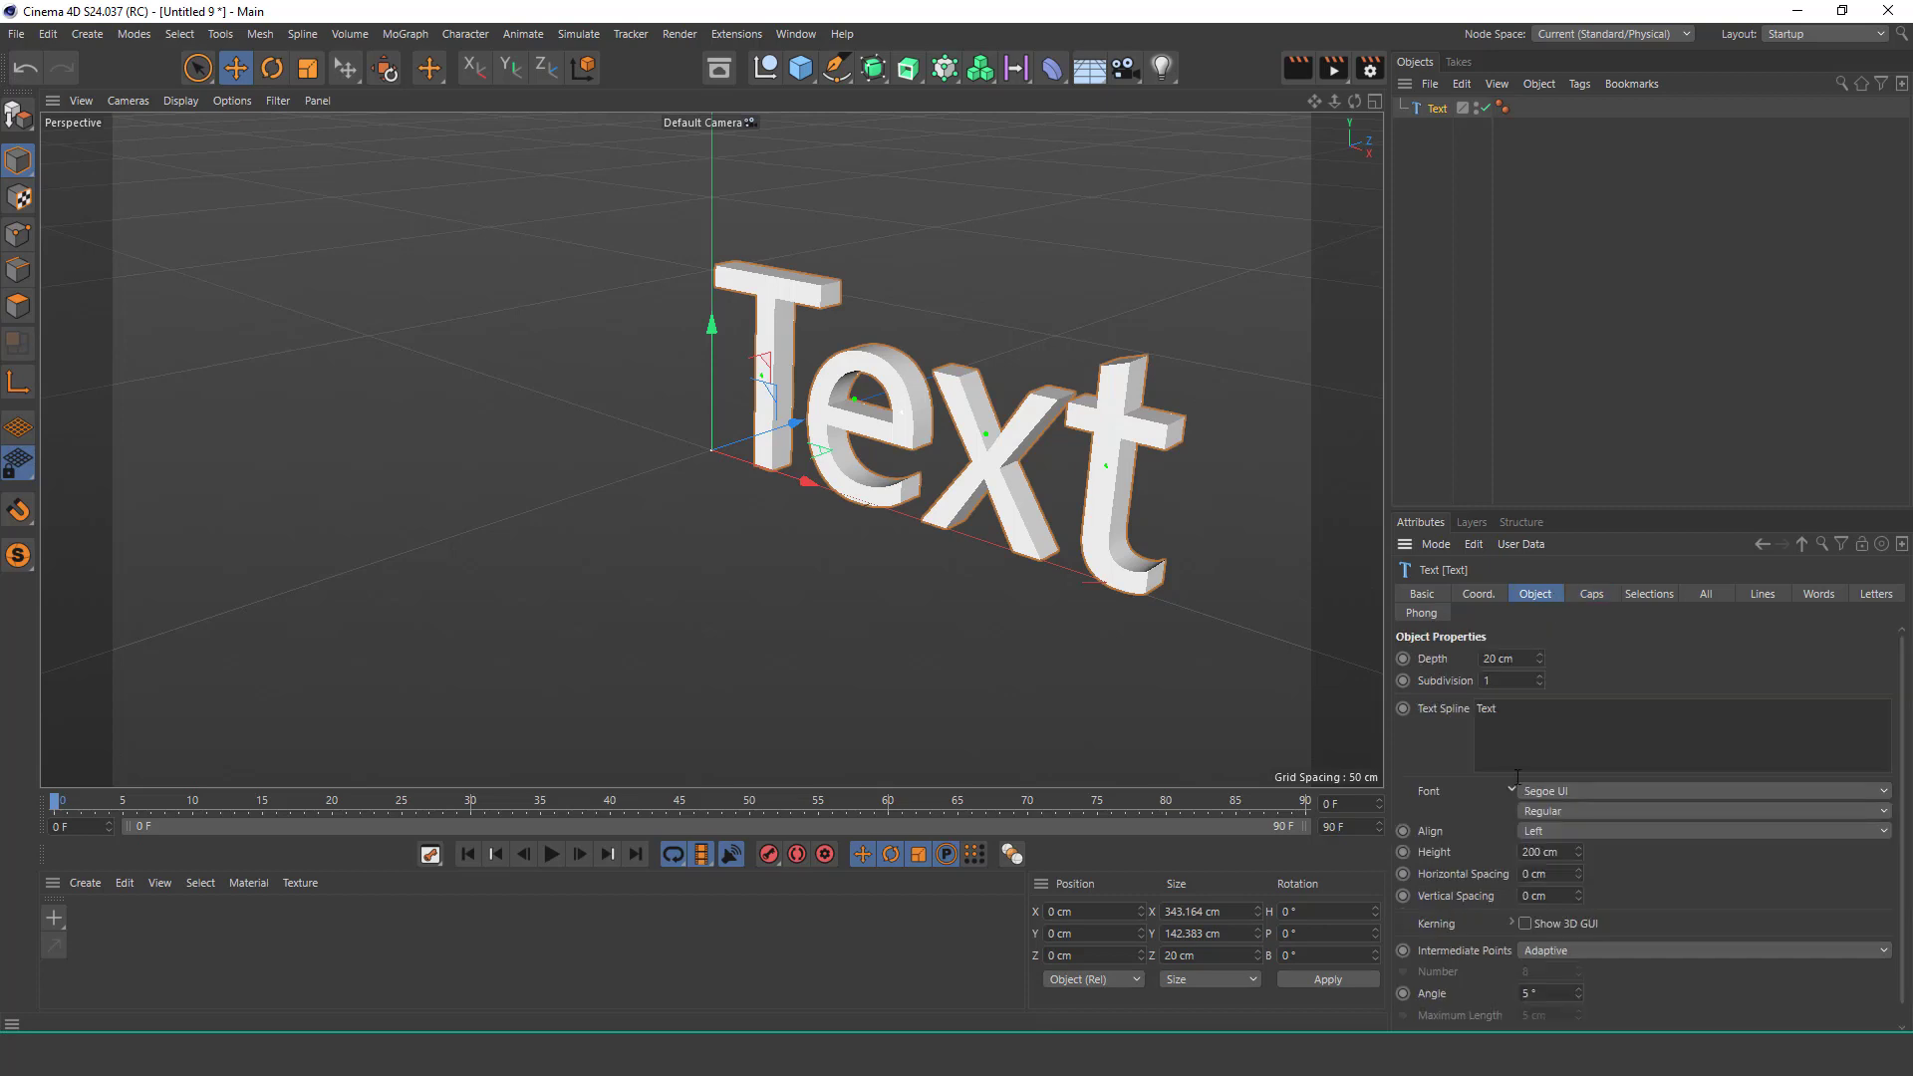
left_click(1546, 829)
left_click(1549, 871)
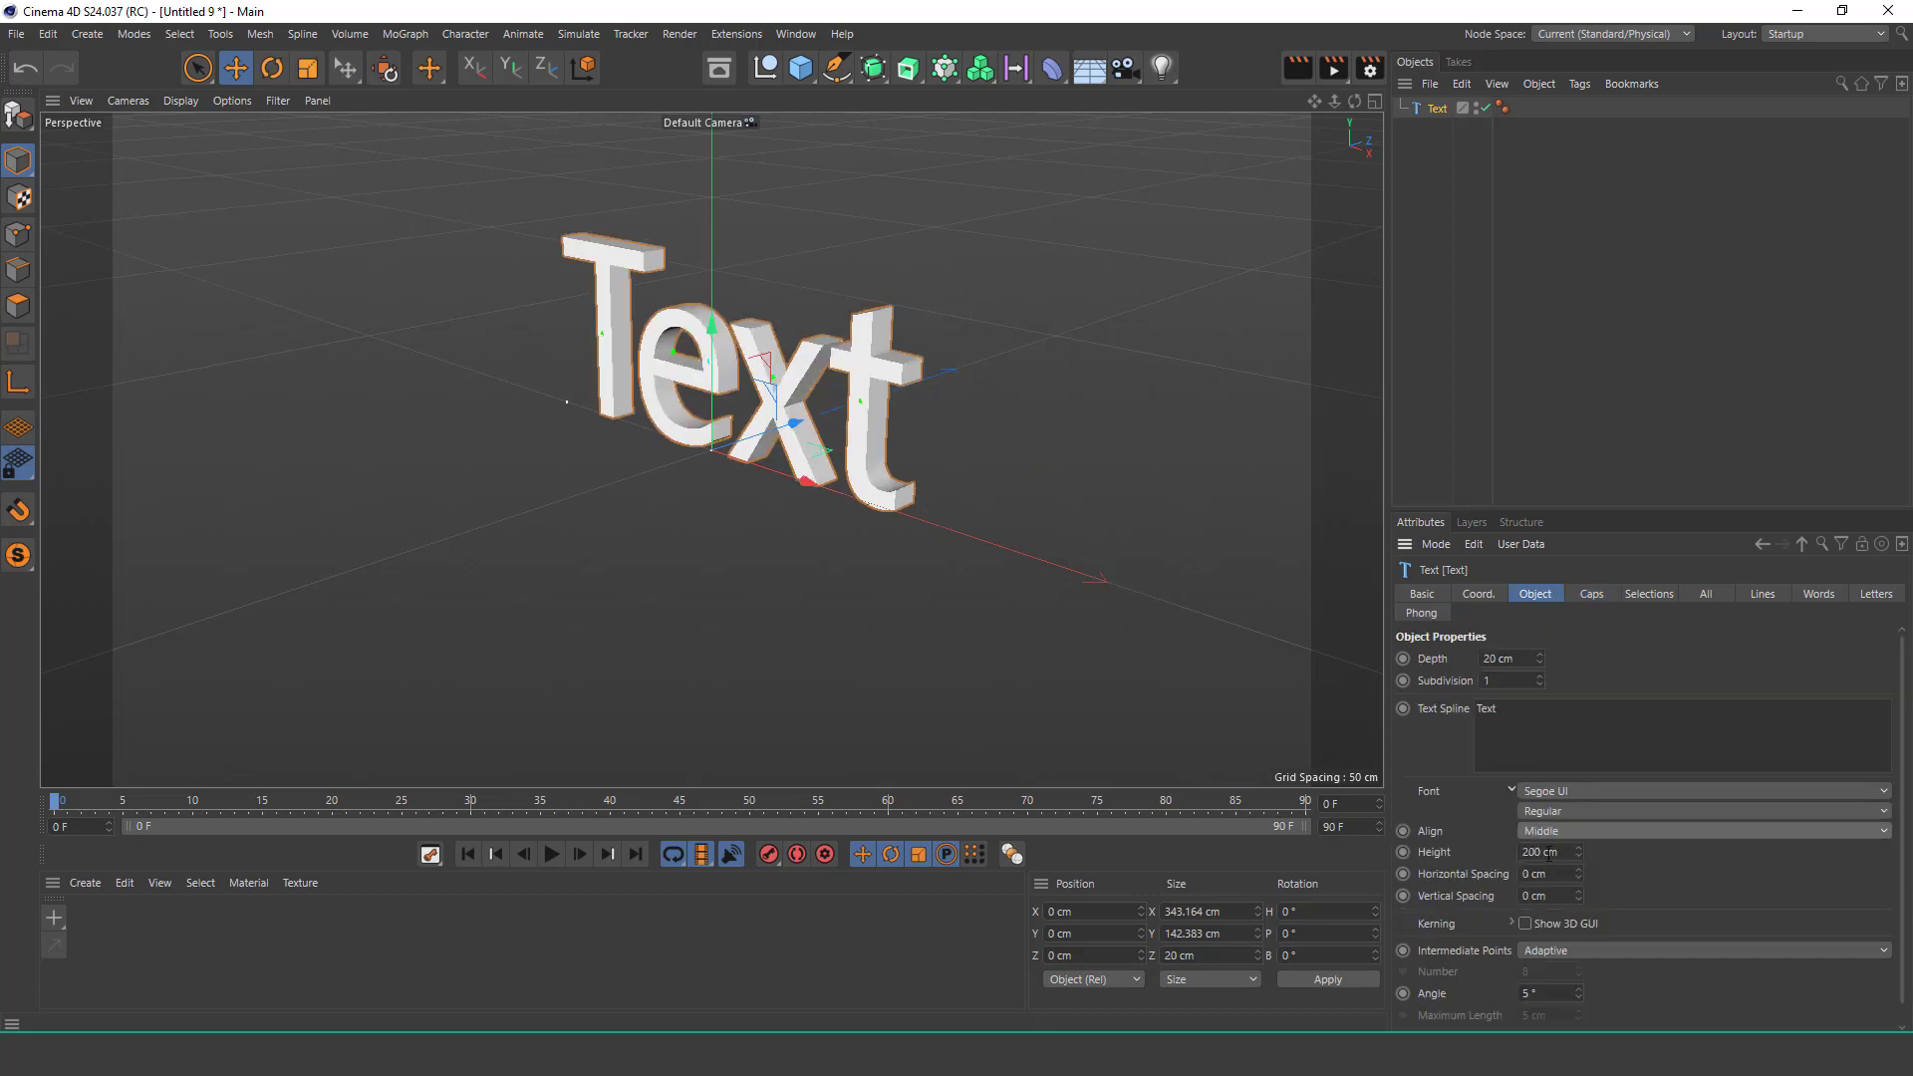
left_click(1562, 786)
left_click(1656, 816)
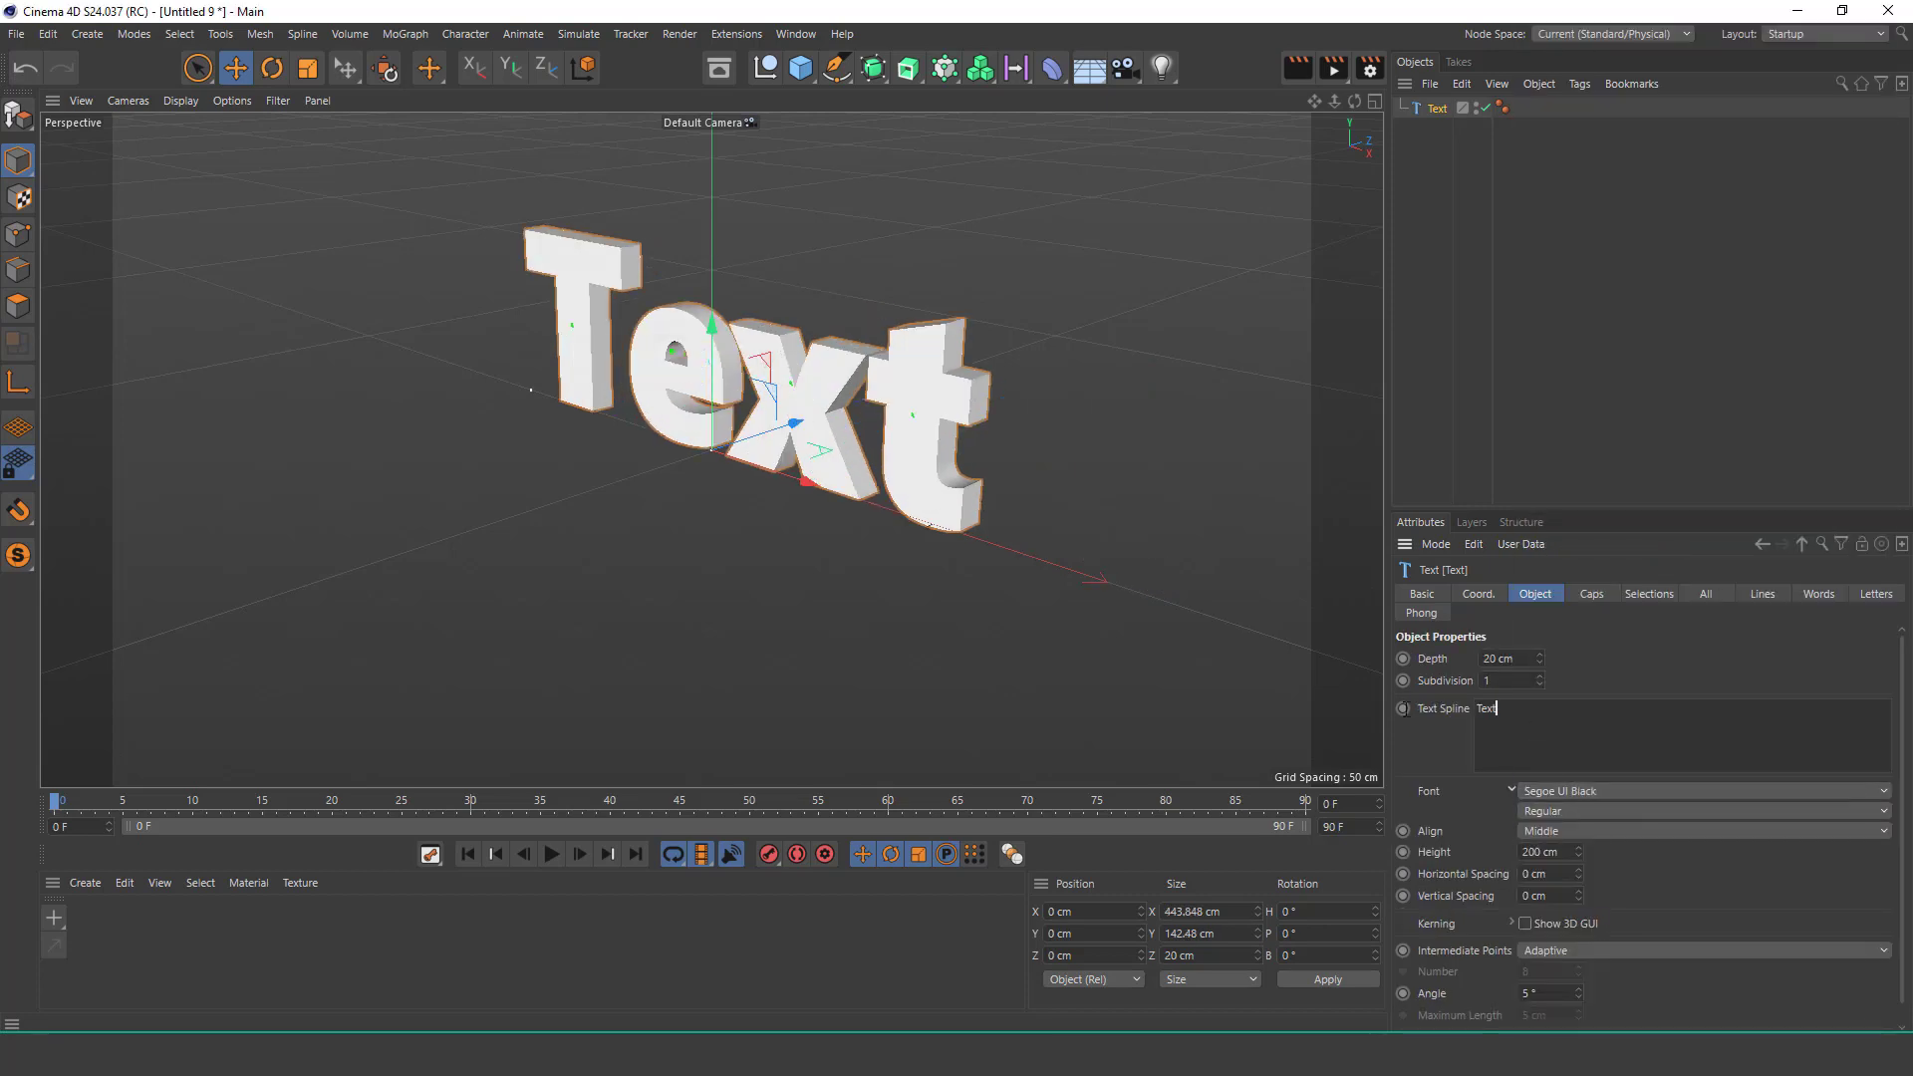
Set the text to read CUBE with a 30 cm extrusion depth.
type("C")
type("UBE")
left_click(1643, 646)
left_click(1499, 658)
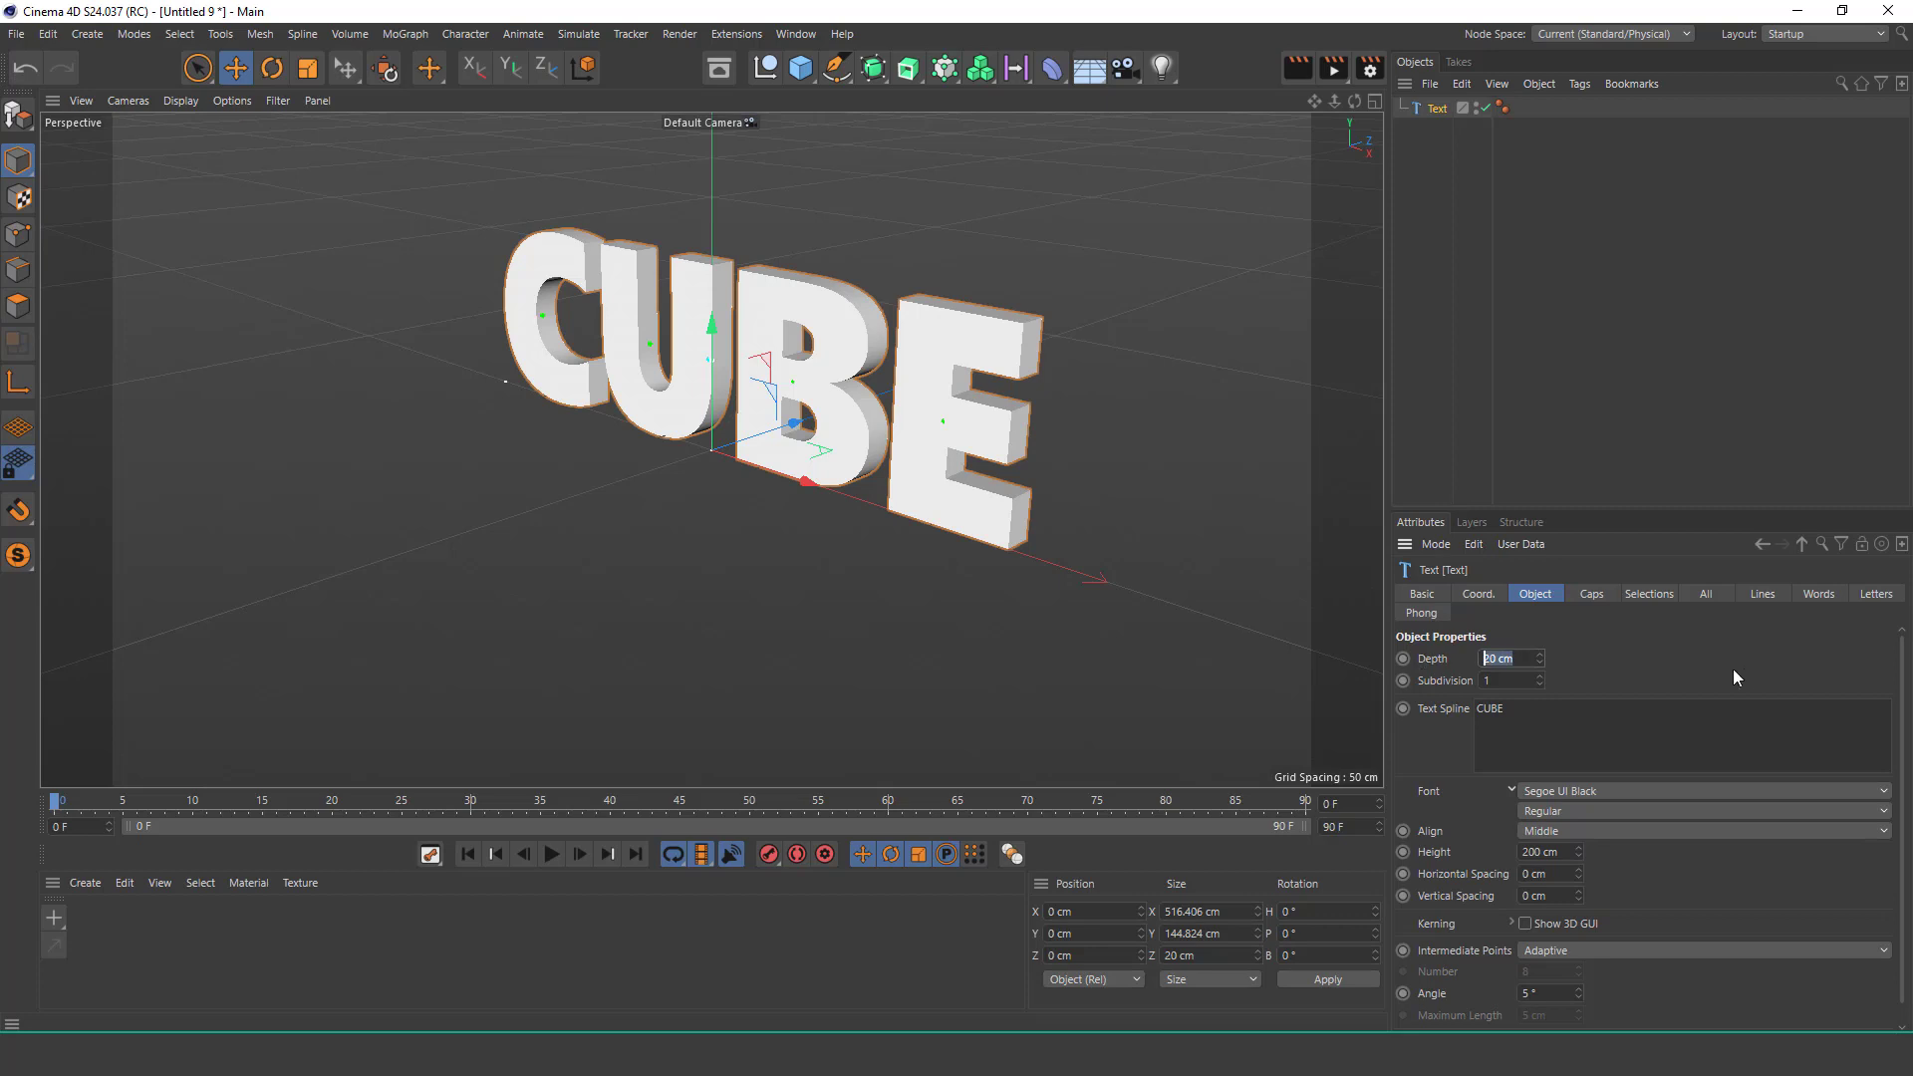
type("30")
key("Return")
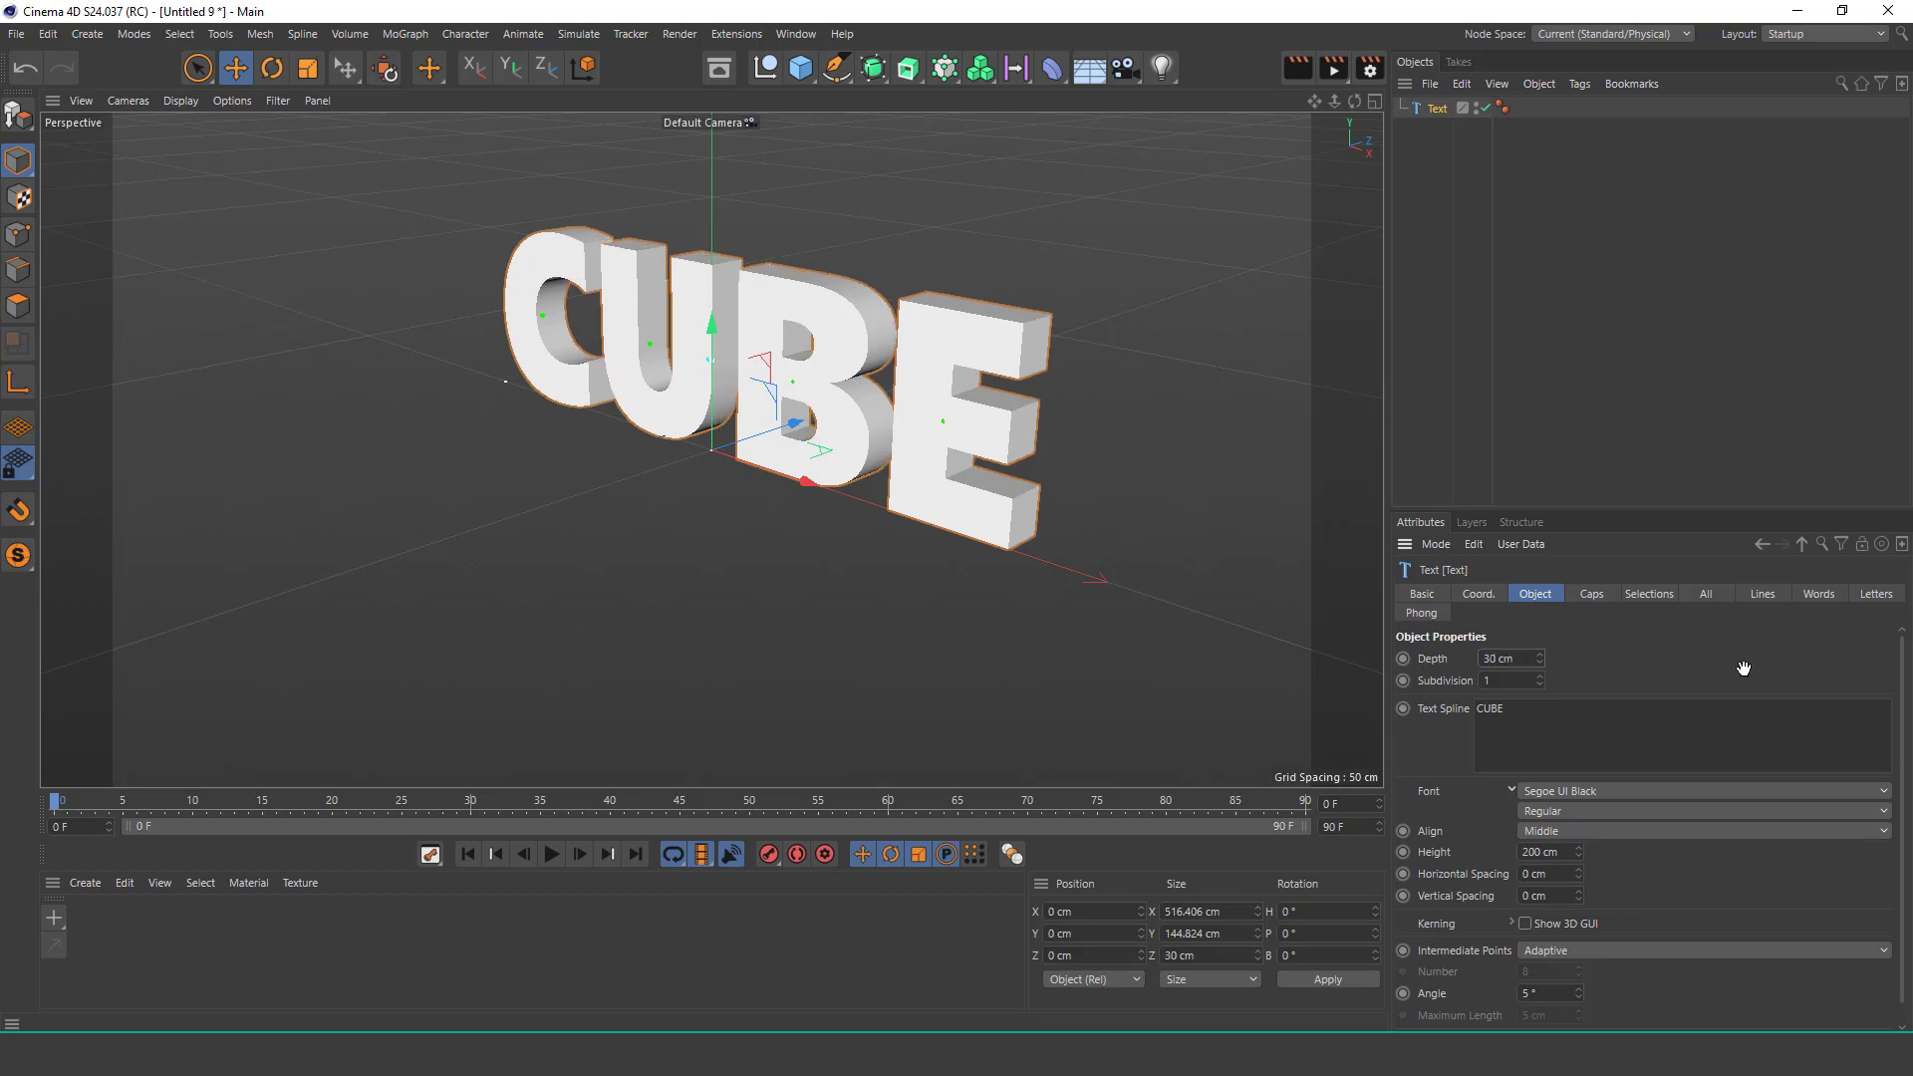
Orbit and zoom on the text and turn on Gouraud Shading (Lines) to see its mesh.
left_click_drag(754, 349, 1007, 361, "alt")
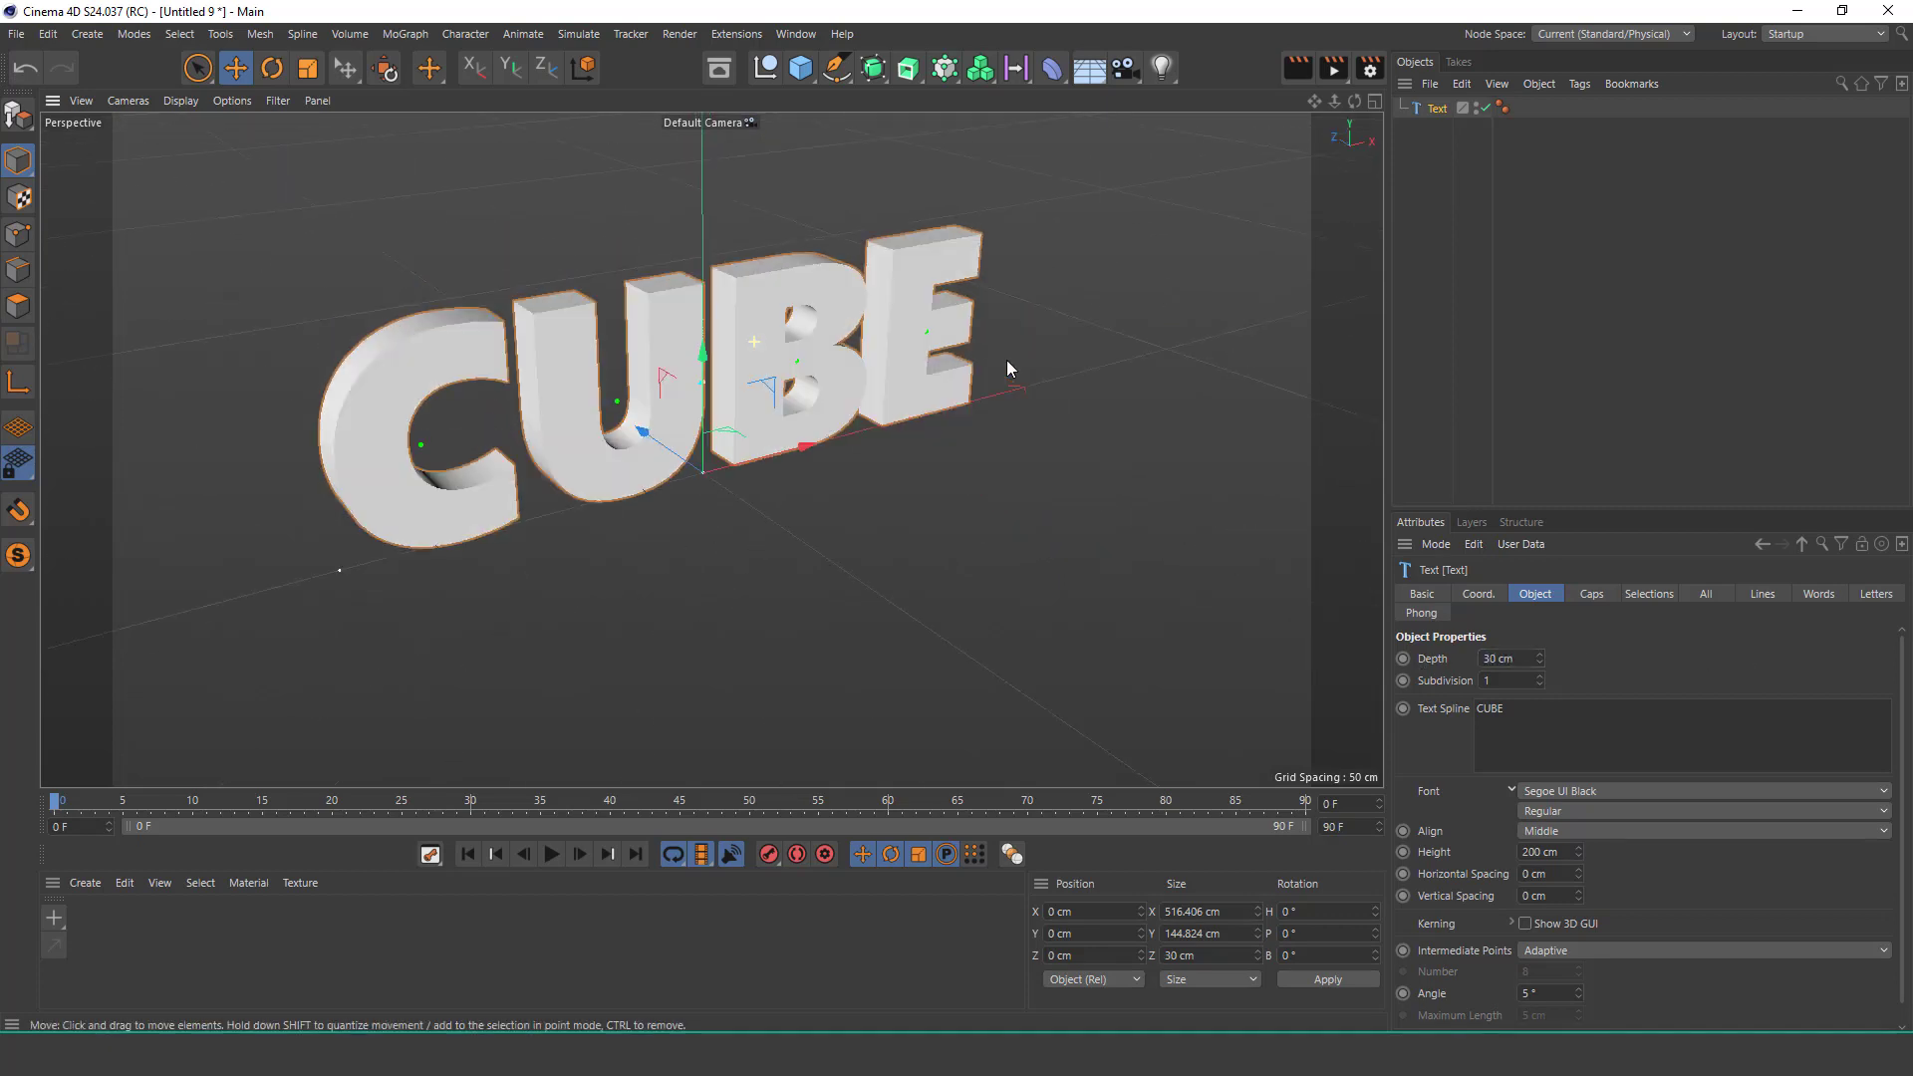
mouse_move(799, 337)
left_mouse_down("alt")
mouse_move(840, 397)
mouse_move(803, 362)
mouse_move(755, 404)
left_mouse_up("alt")
scroll(757, 397, "up", 2)
scroll(757, 397, "up", 2)
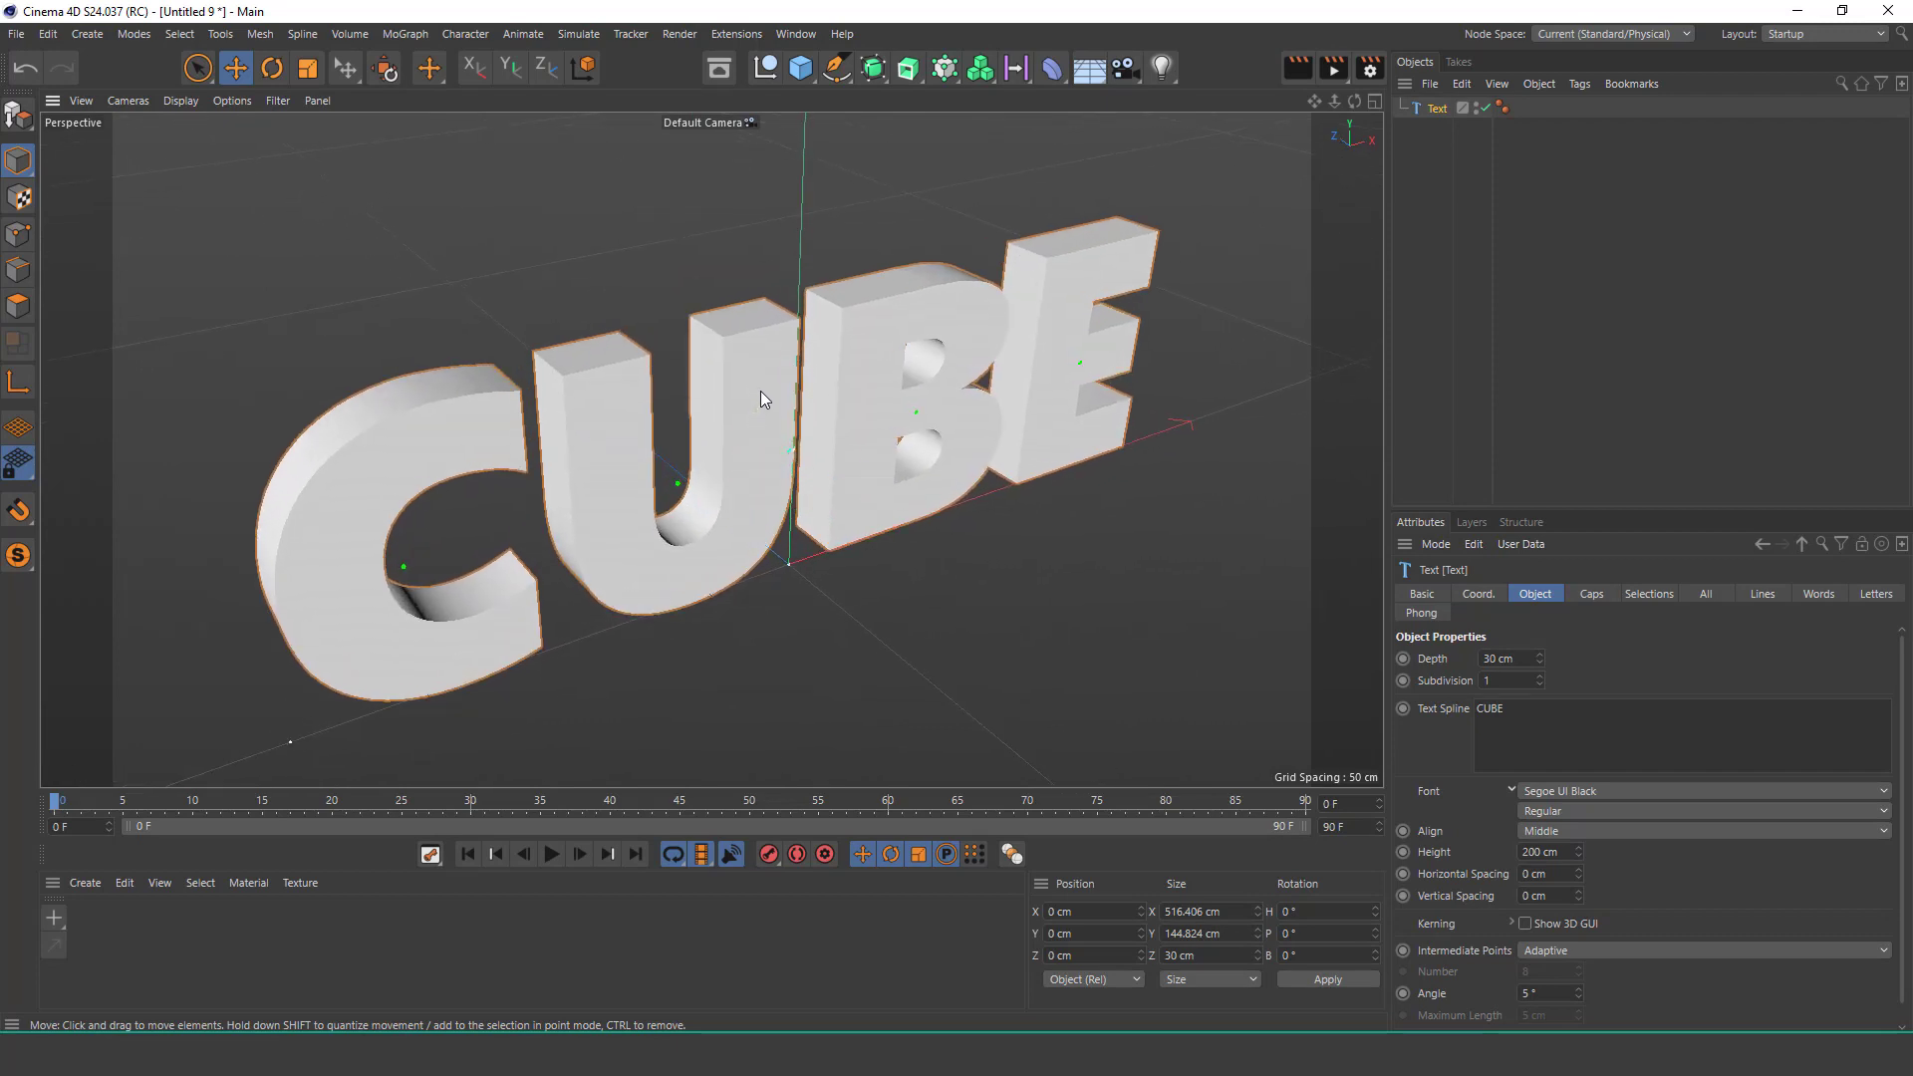
left_click(181, 101)
left_click(224, 151)
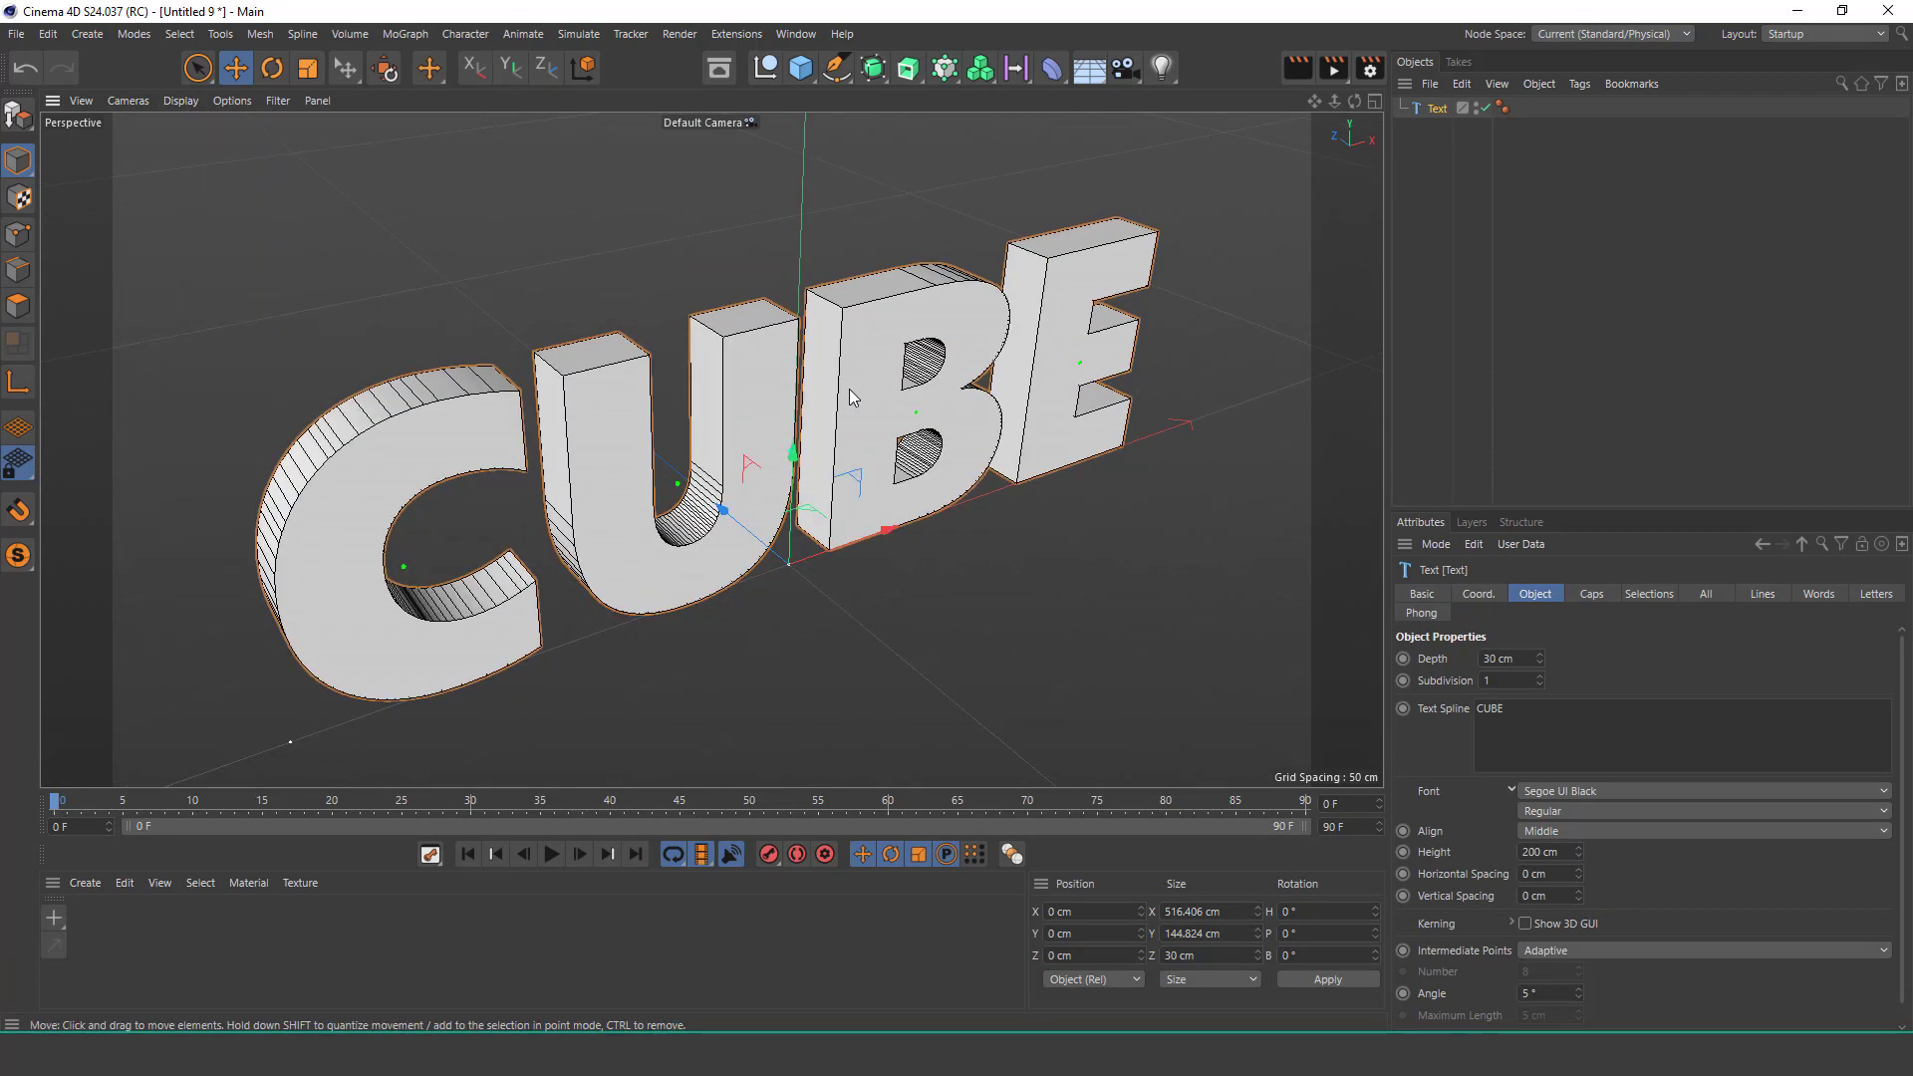
Set Intermediate Points to Subdivided with a subdivision of 5.
left_click(1594, 946)
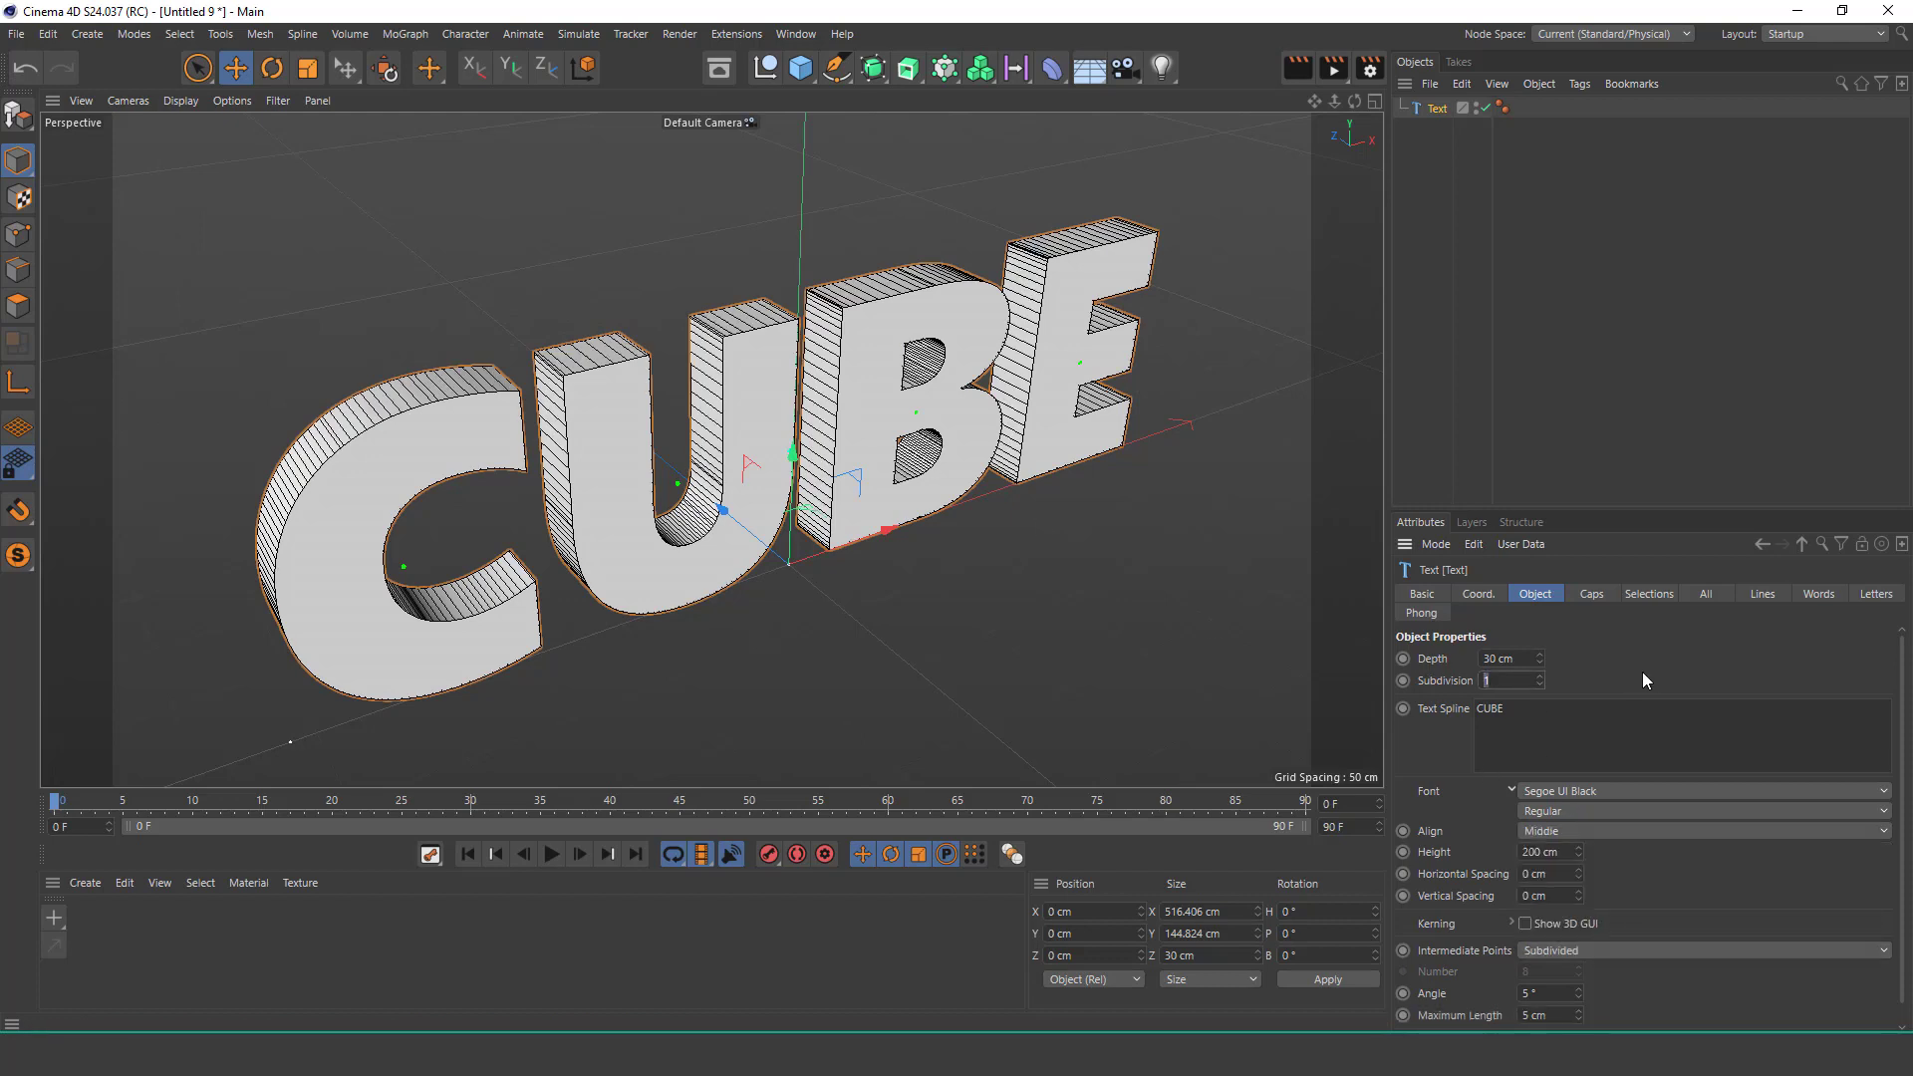
type("5")
key("Return")
Give the caps a Regular Grid of 10 cm size and return to plain Gouraud shading.
left_click(1591, 594)
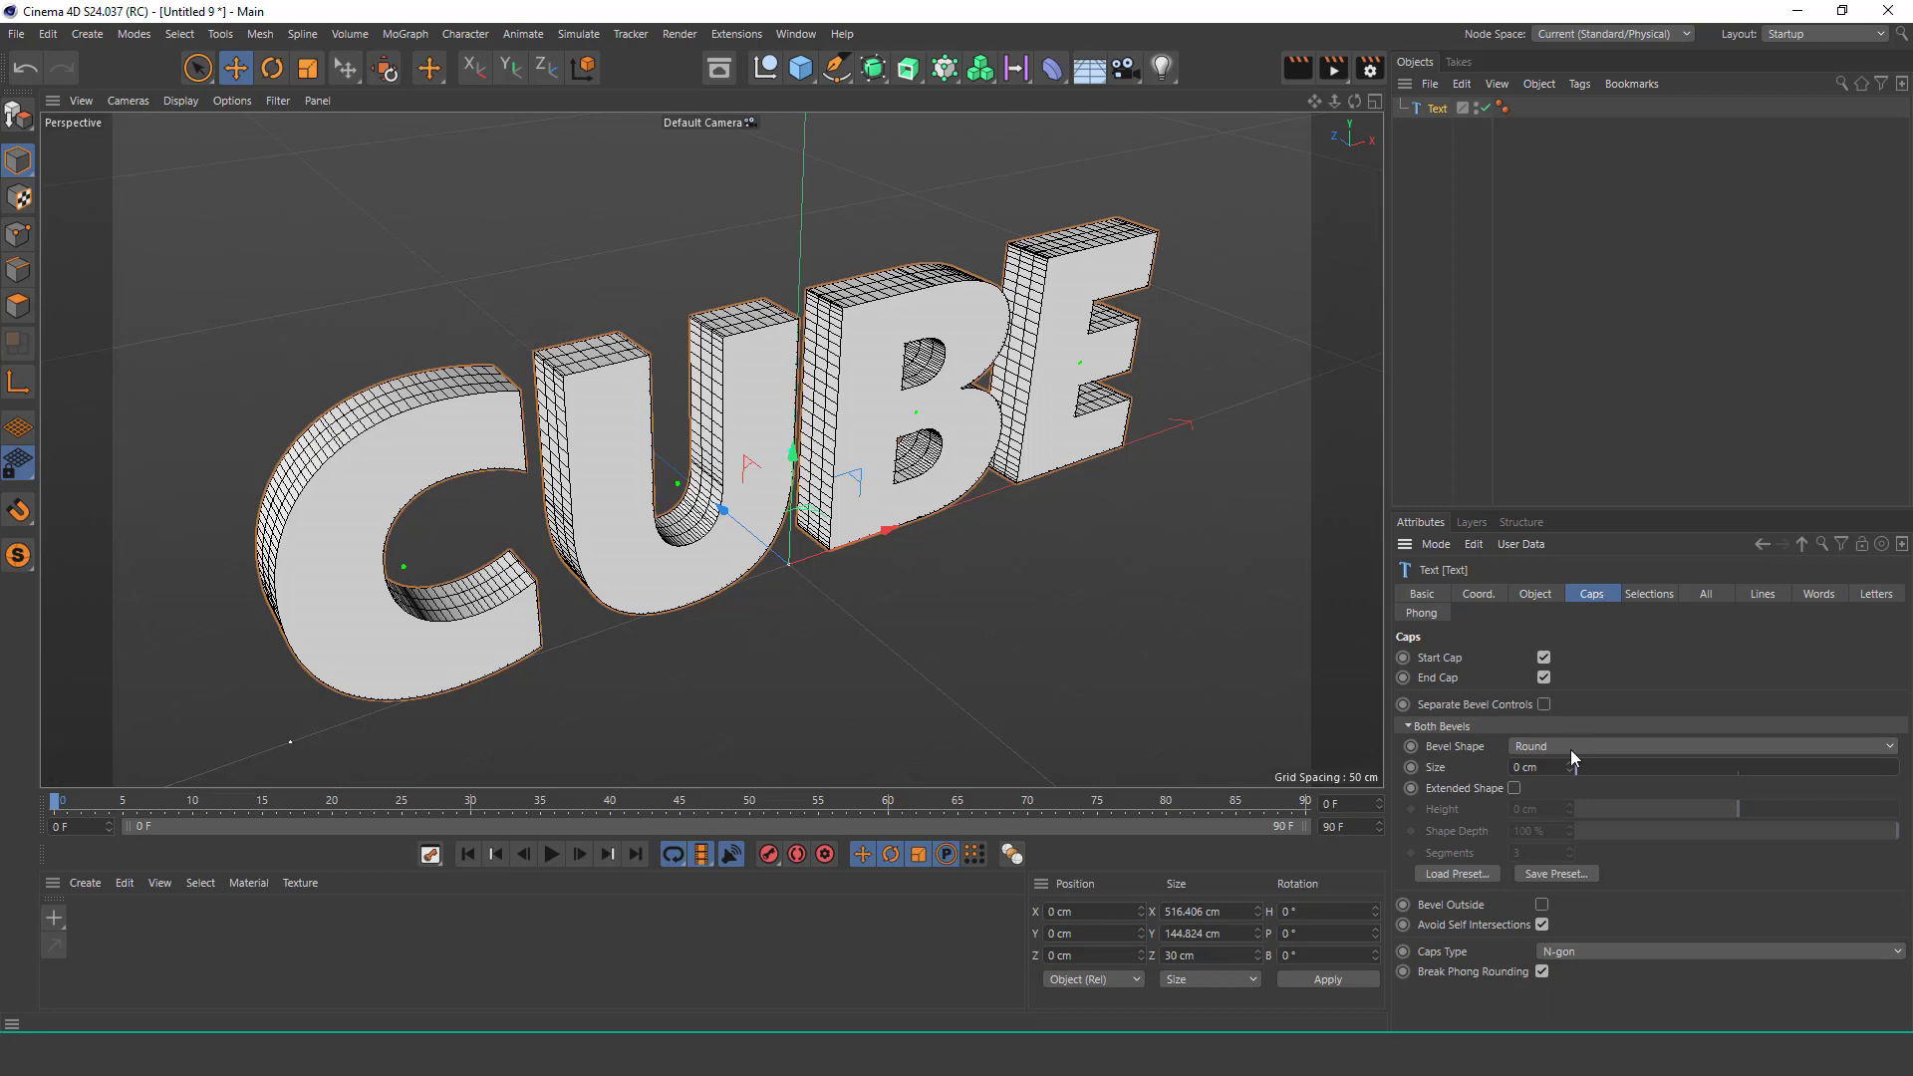
left_click(1612, 948)
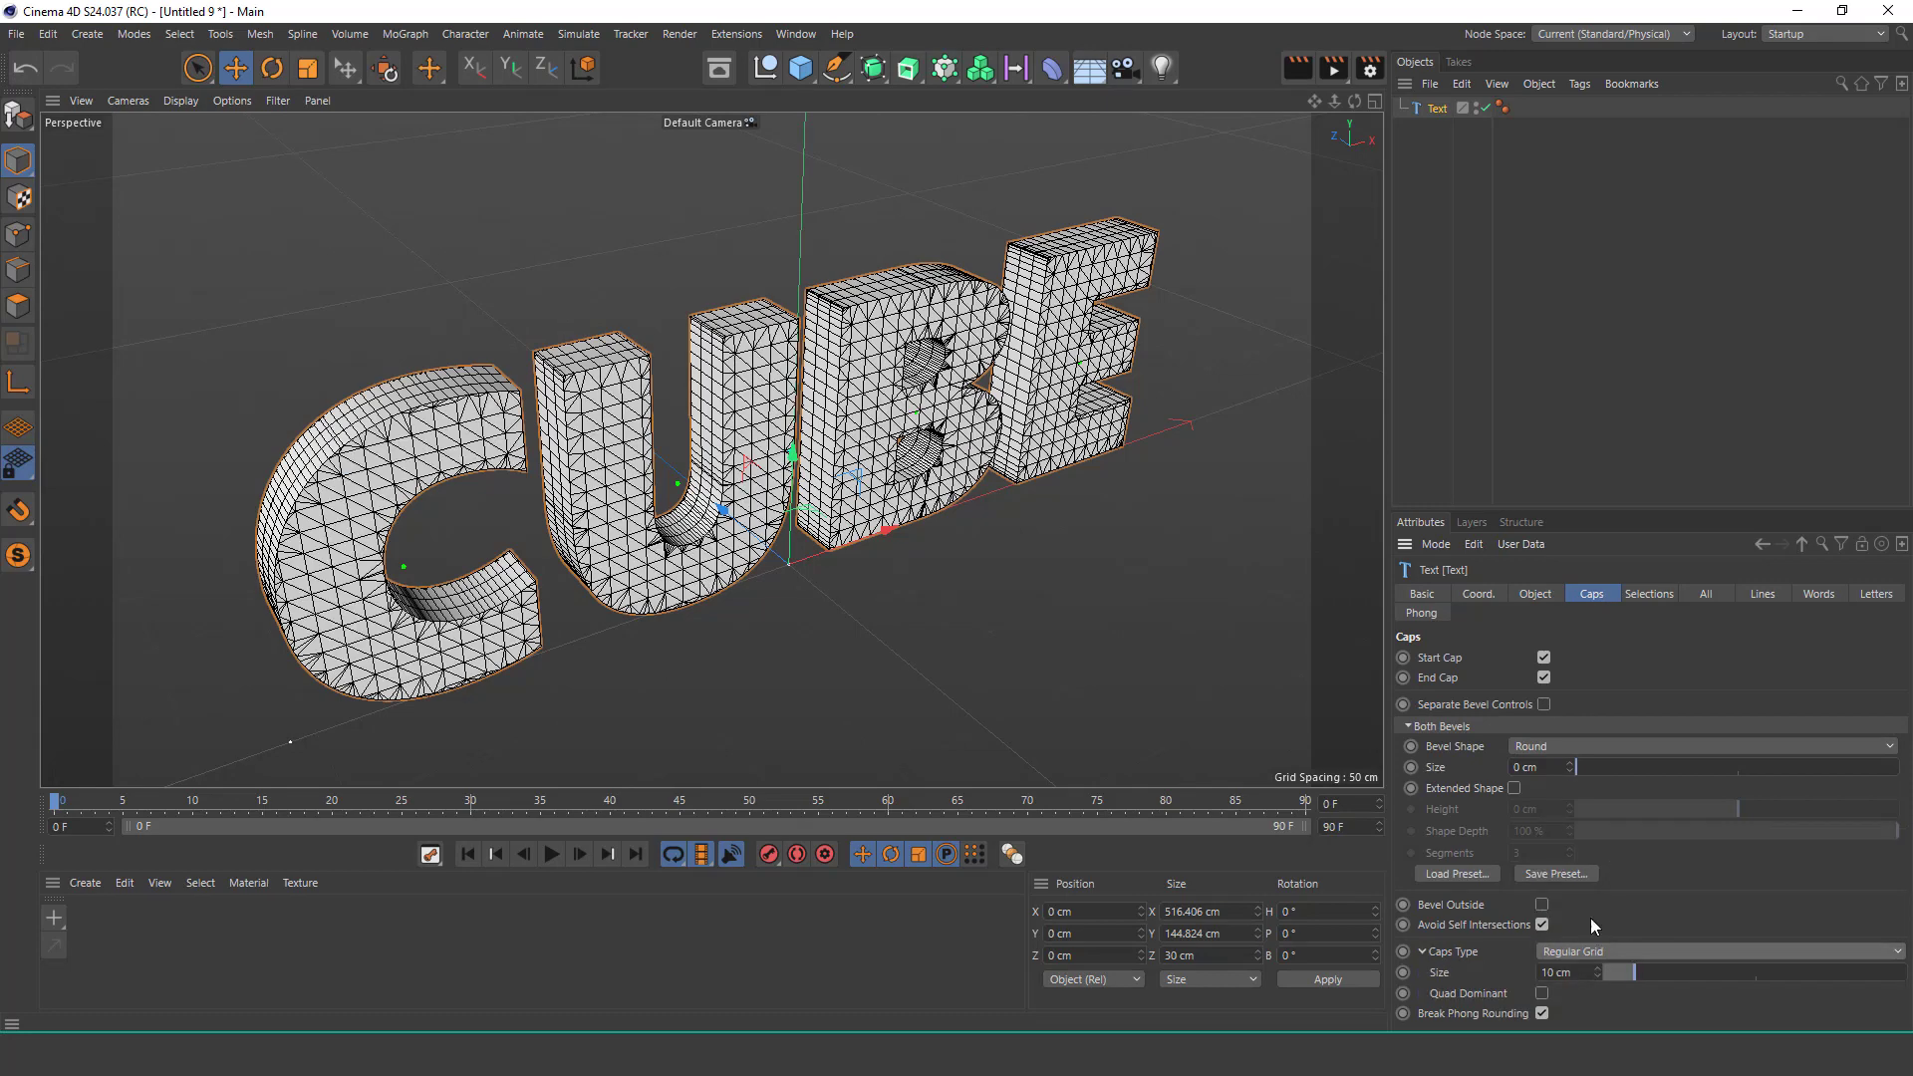
scroll(757, 442, "up", 1)
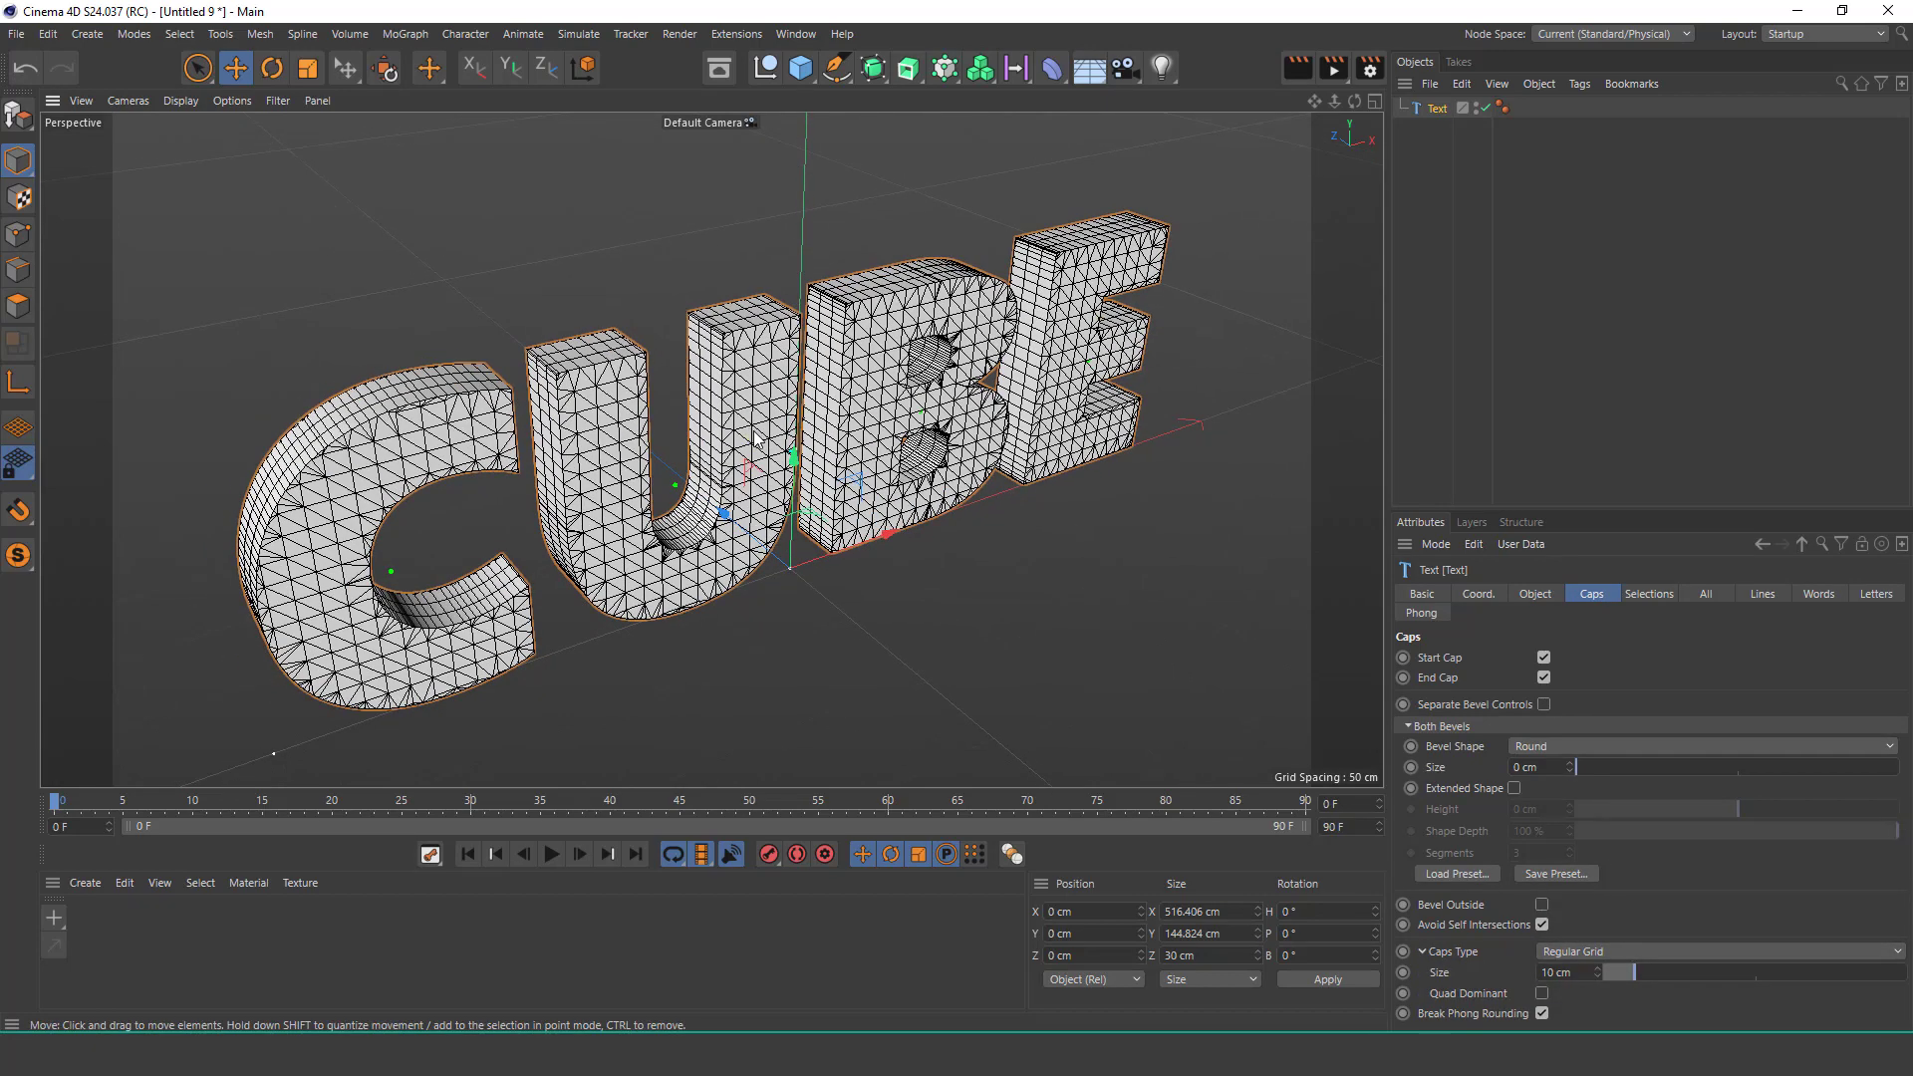
left_click(180, 100)
left_click(219, 127)
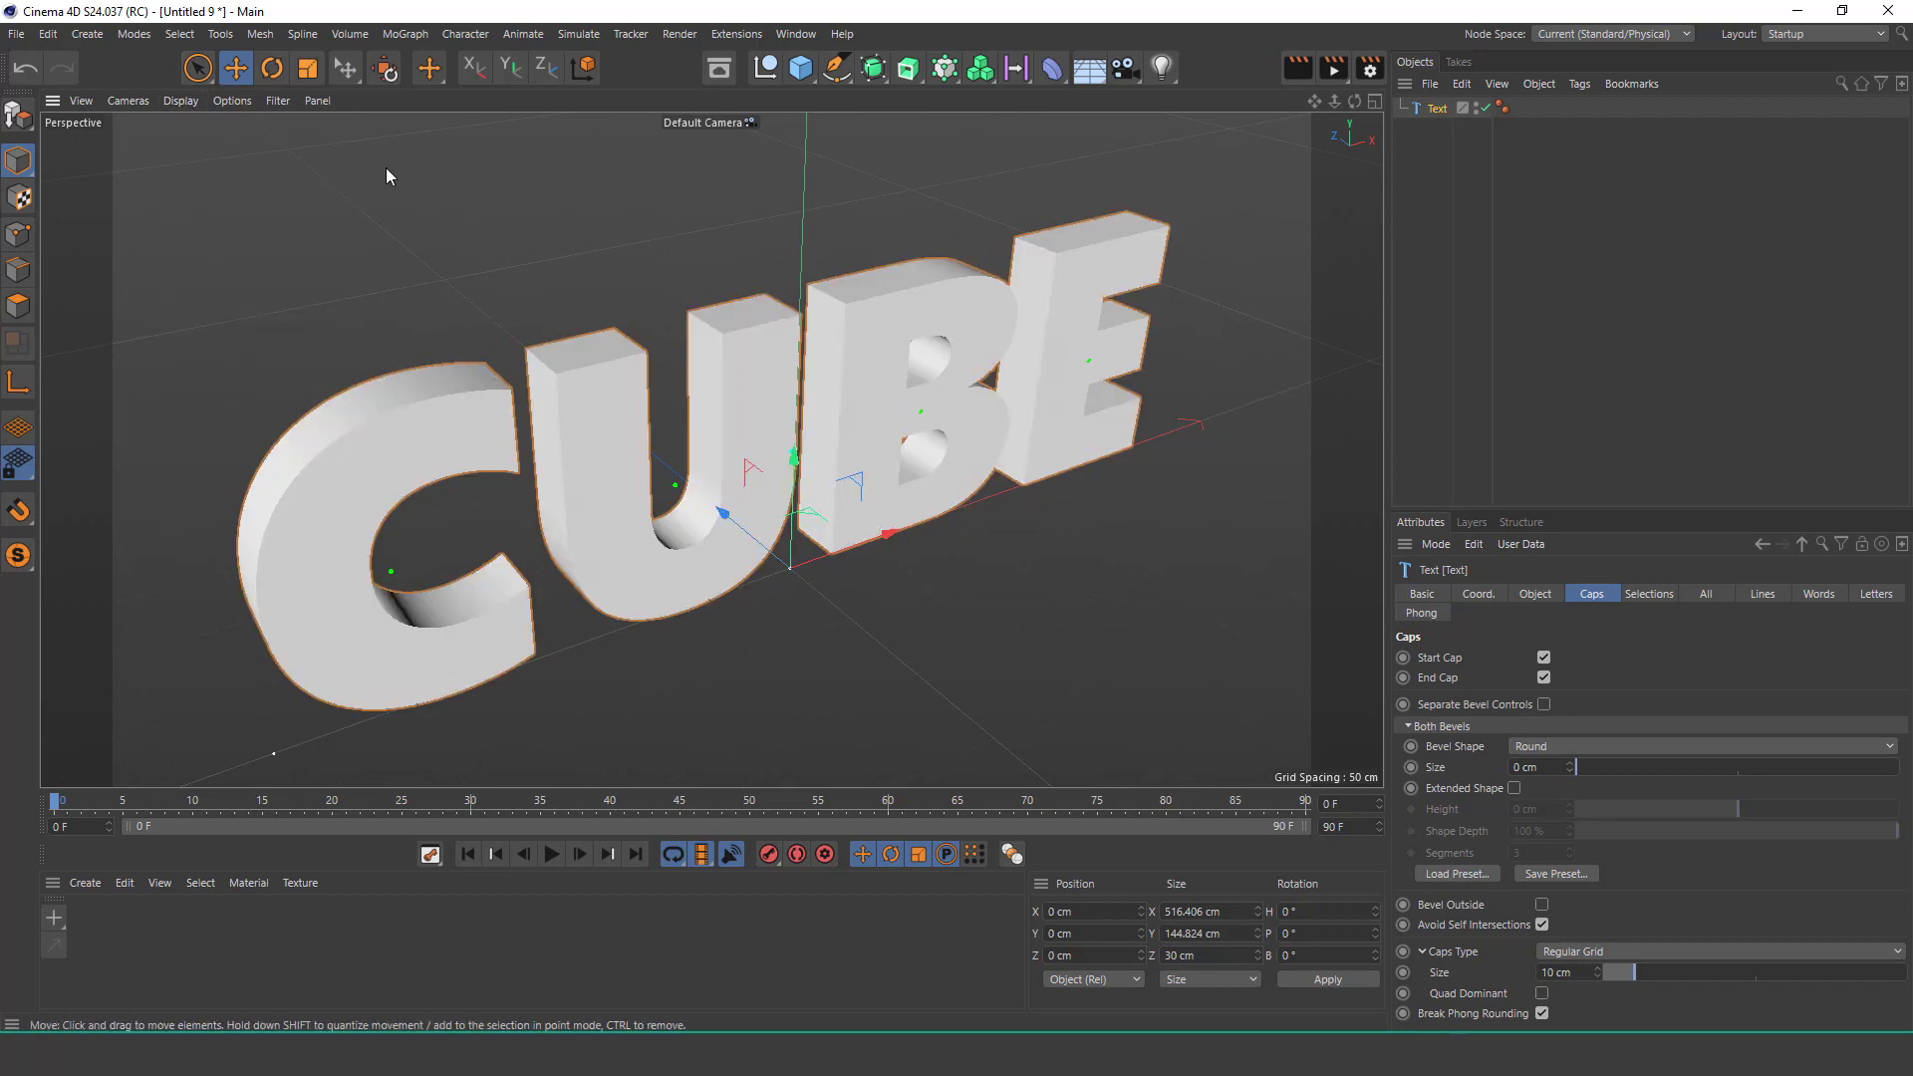
Make the text editable, then select its C, U, B, E hierarchy and make it editable too.
left_click(18, 115)
left_click(1401, 108)
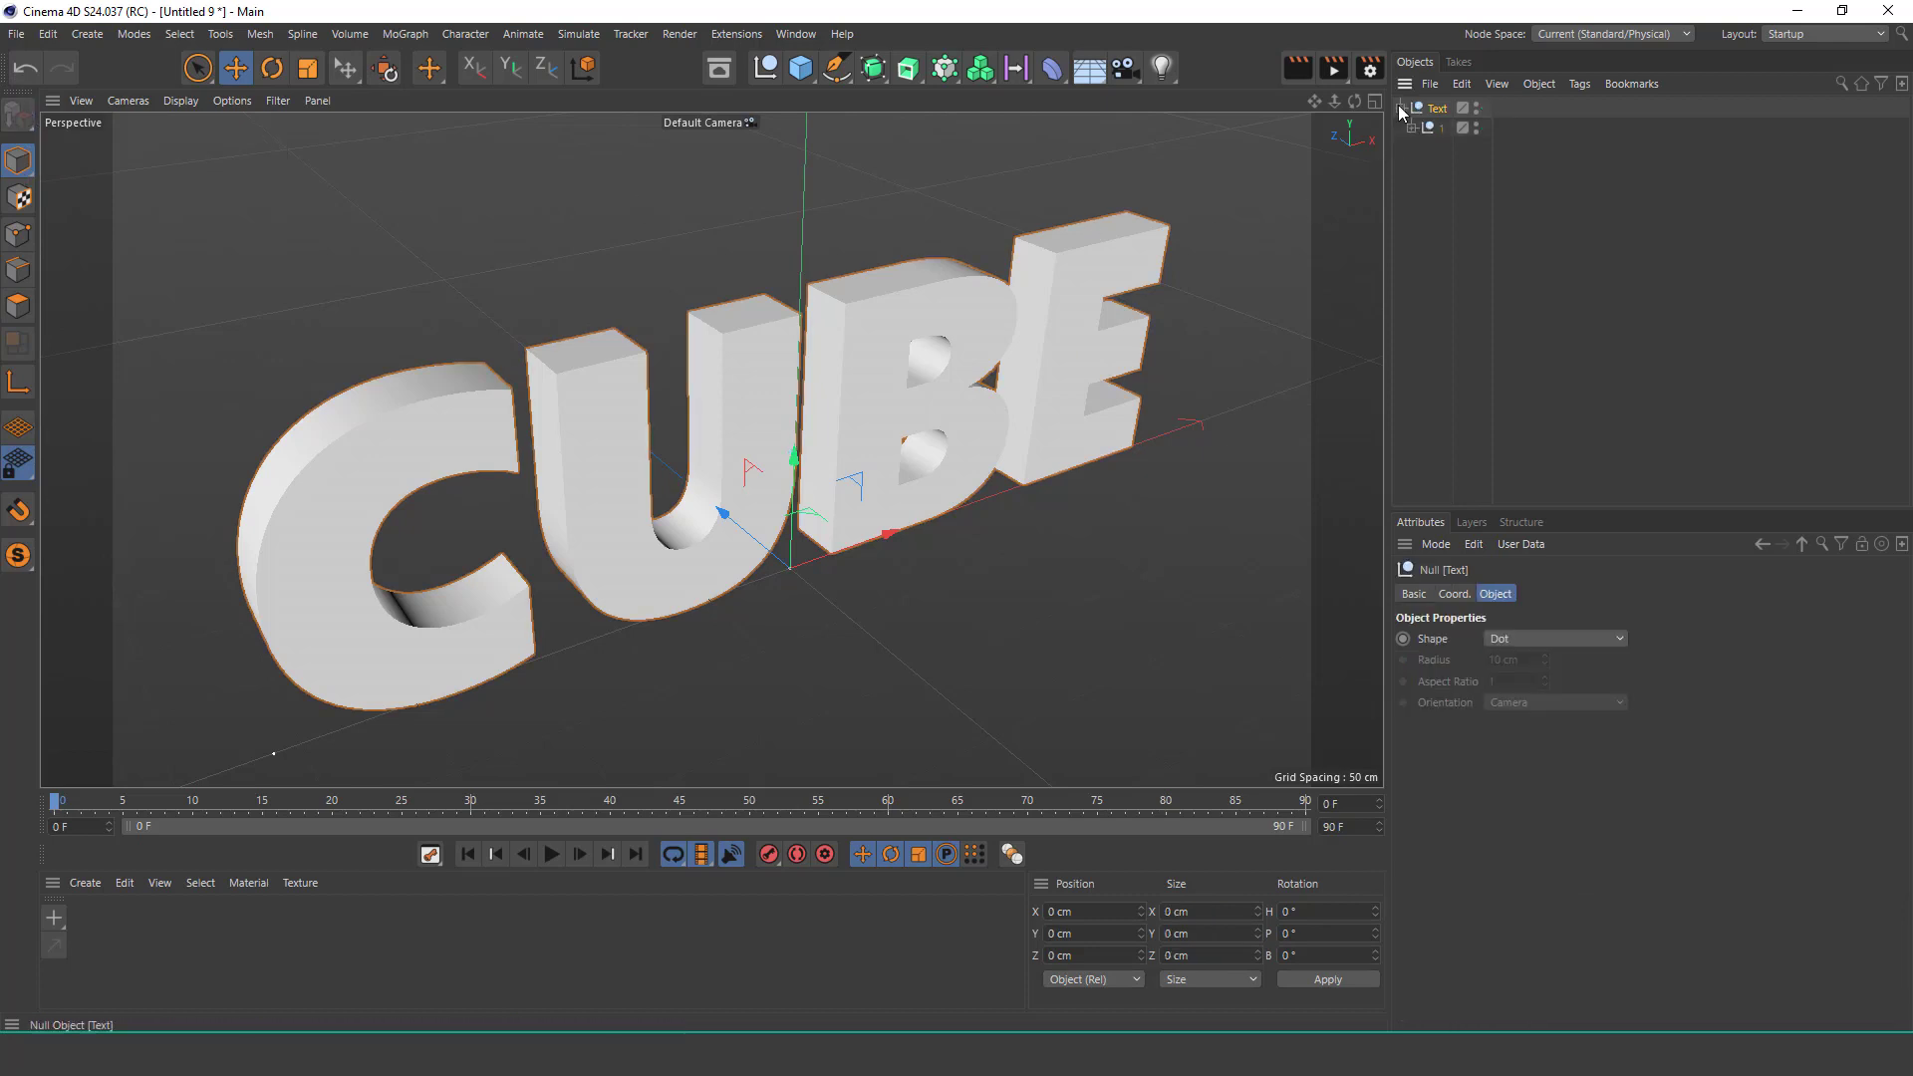
left_click(1423, 147)
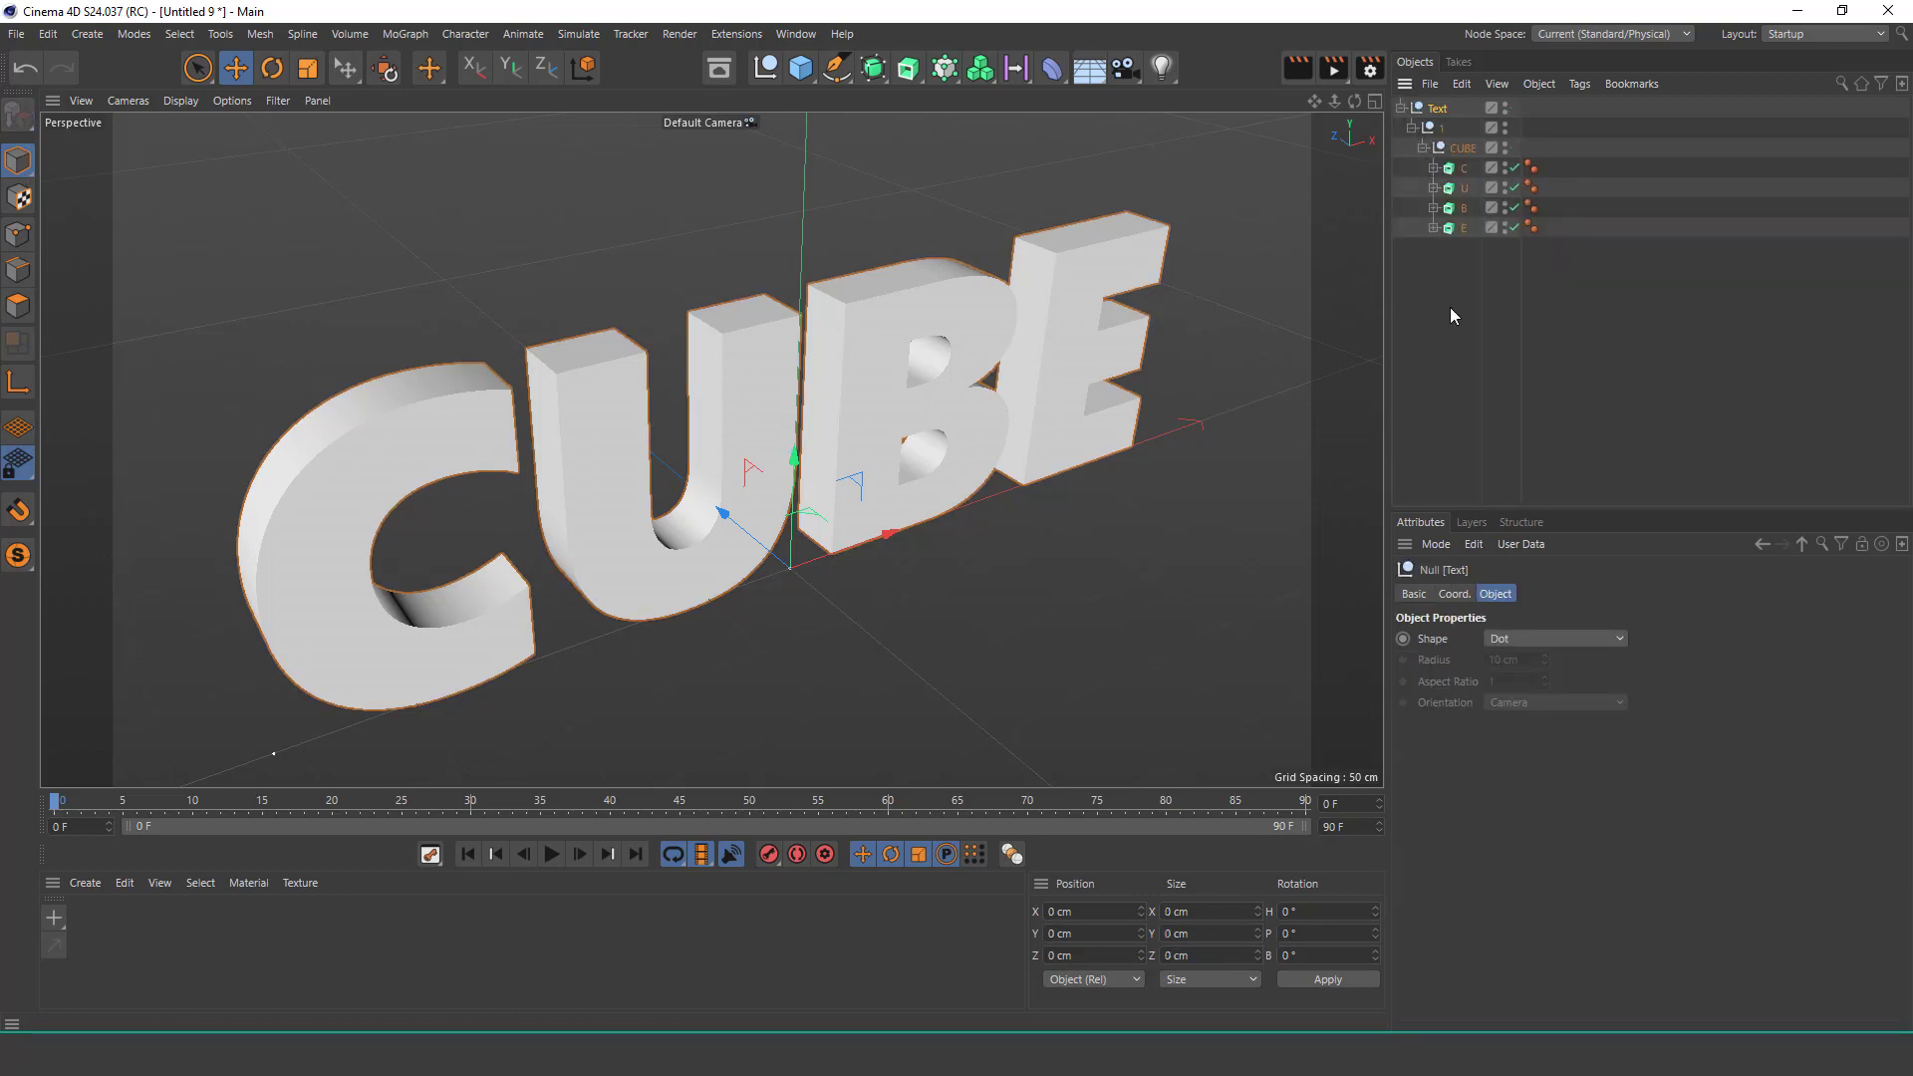
left_click_drag(1450, 307, 1416, 107)
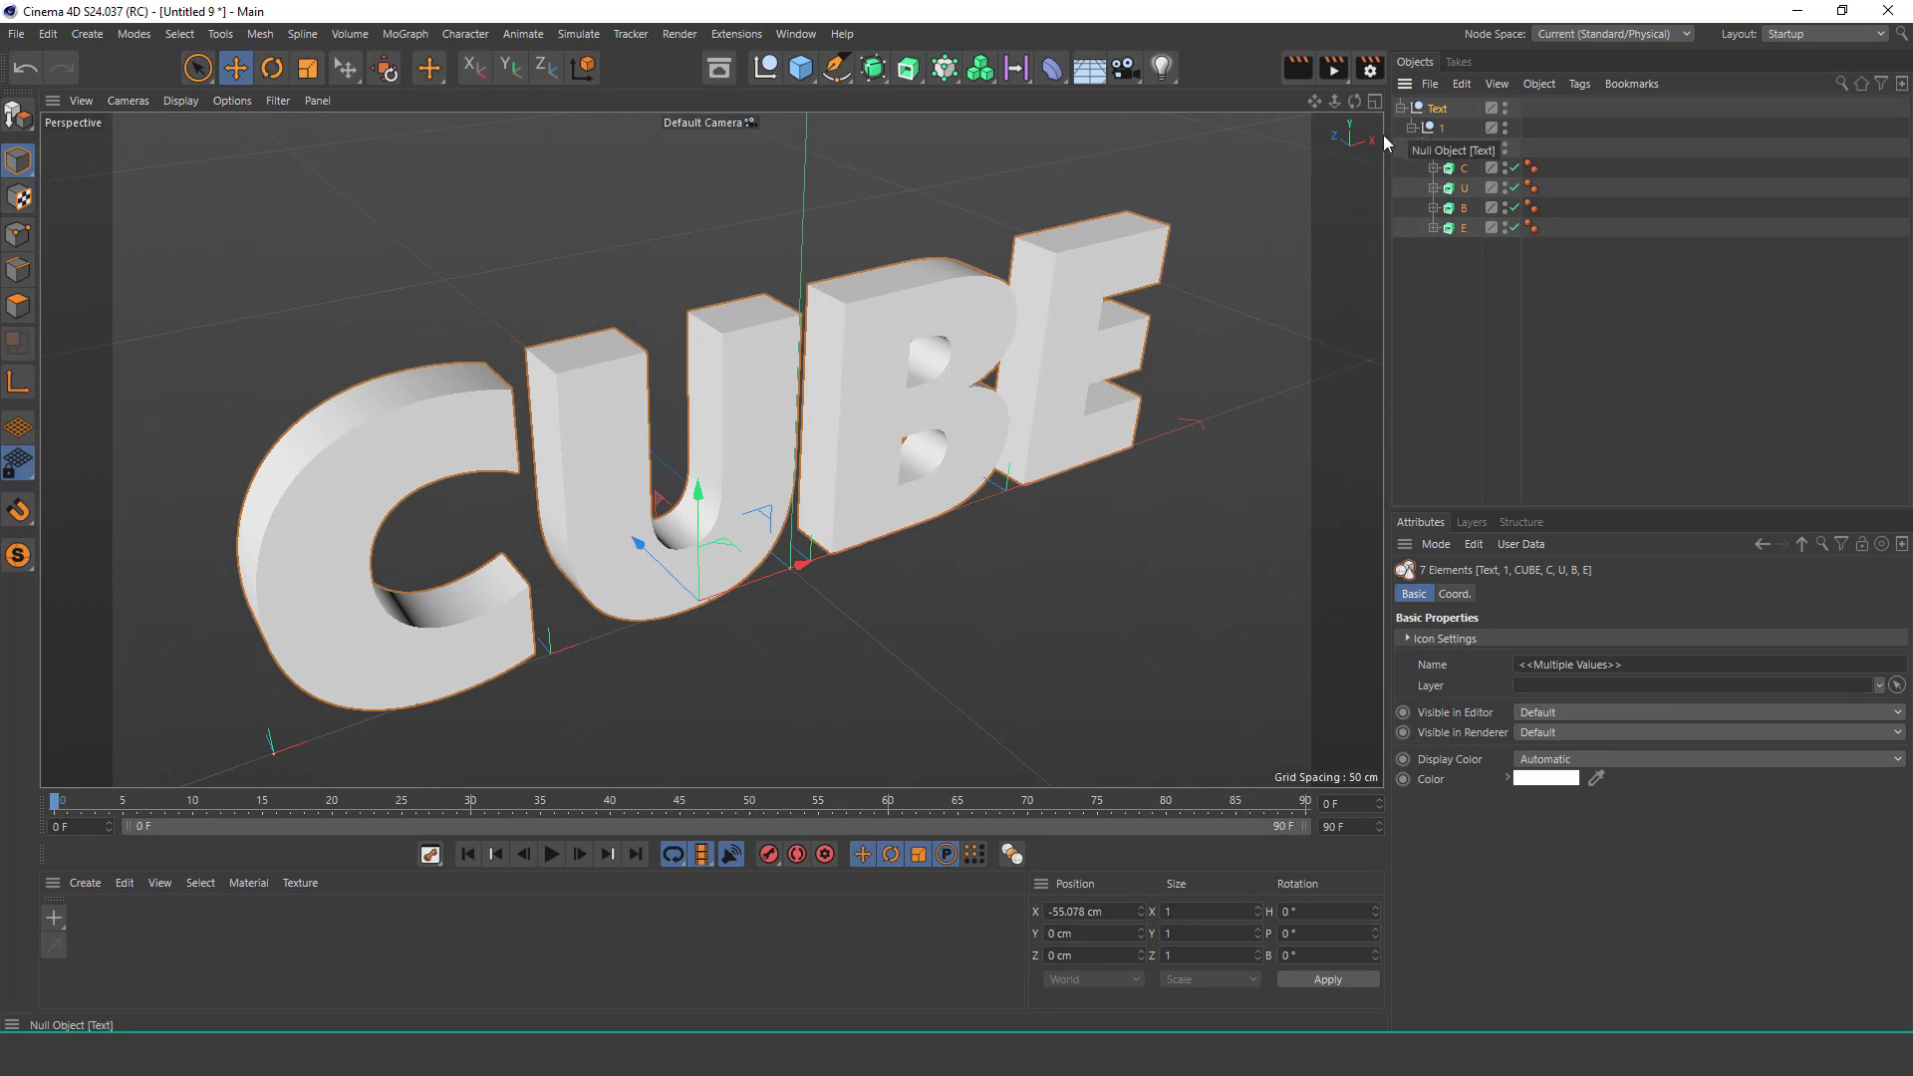
left_click(19, 116)
Merge the letters into one Text polygon object with Connect Objects + Delete.
right_click(1445, 116)
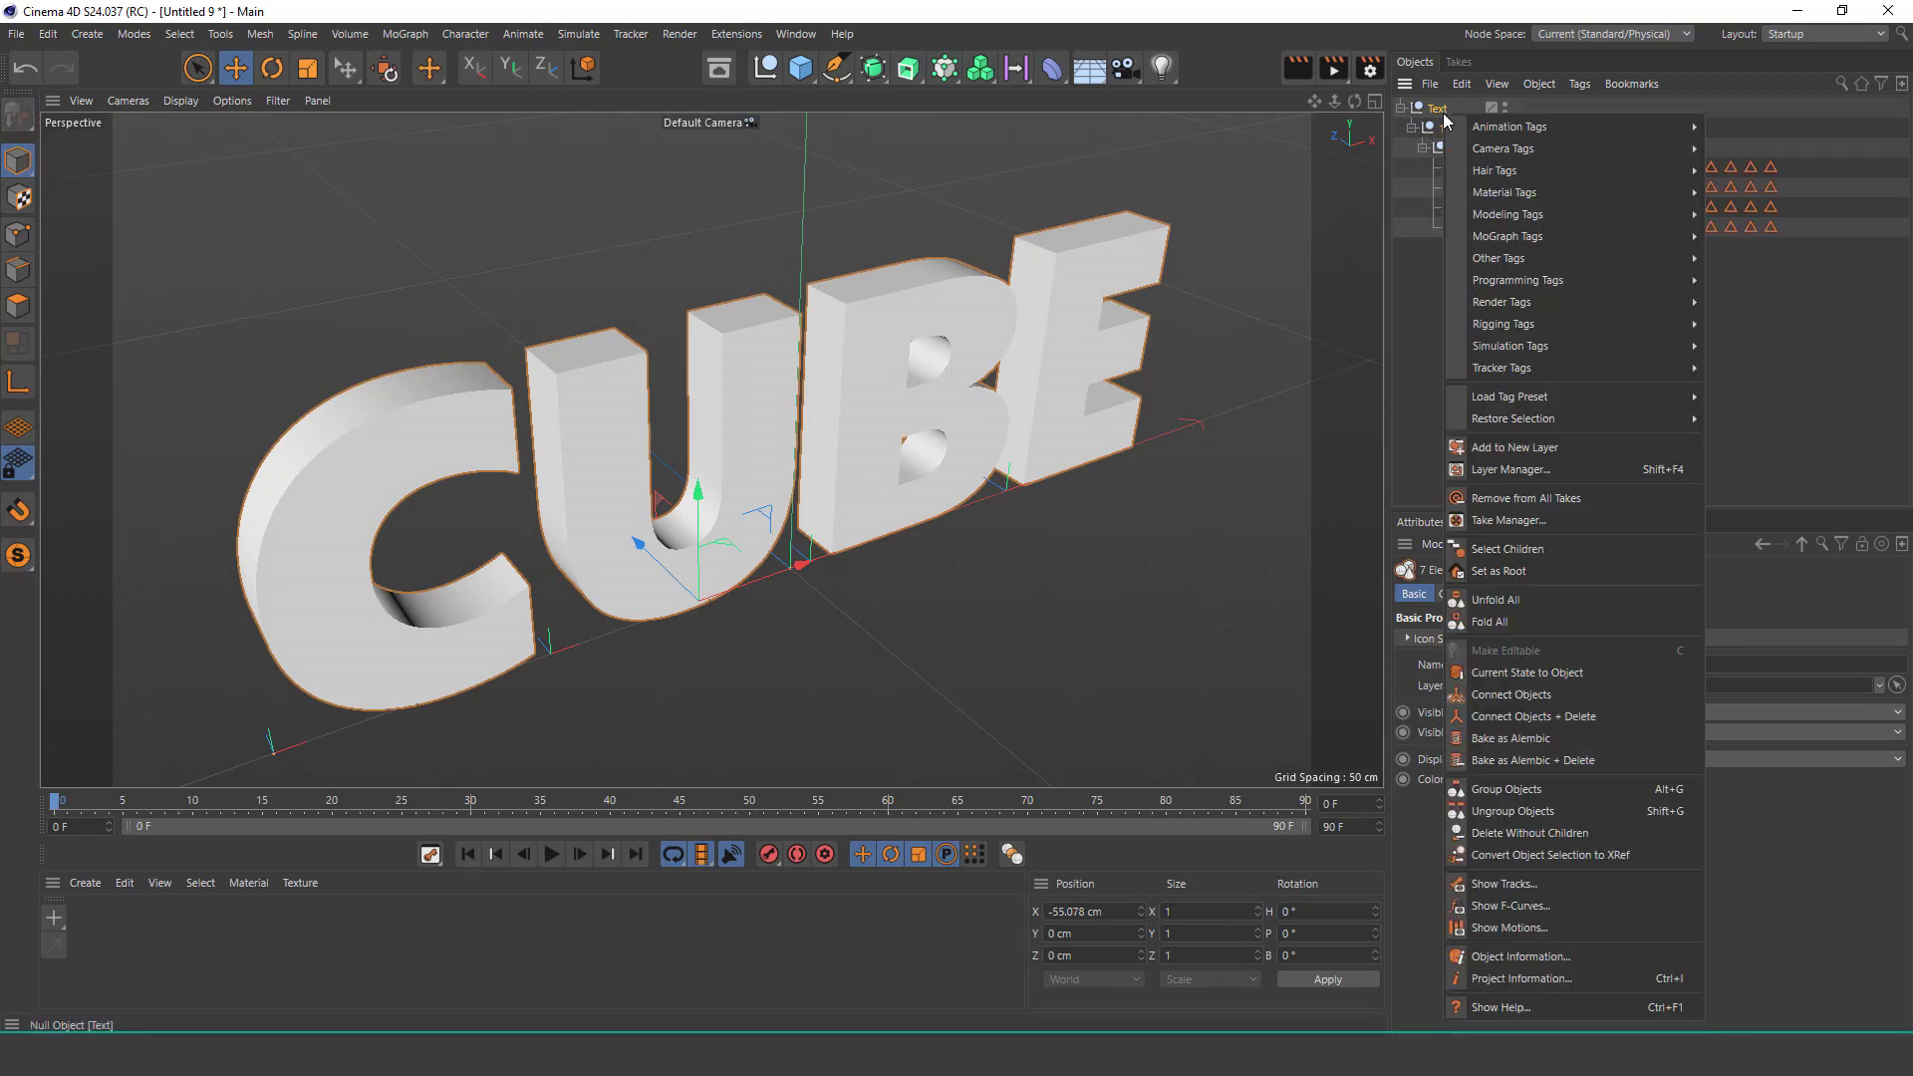
left_click(1592, 715)
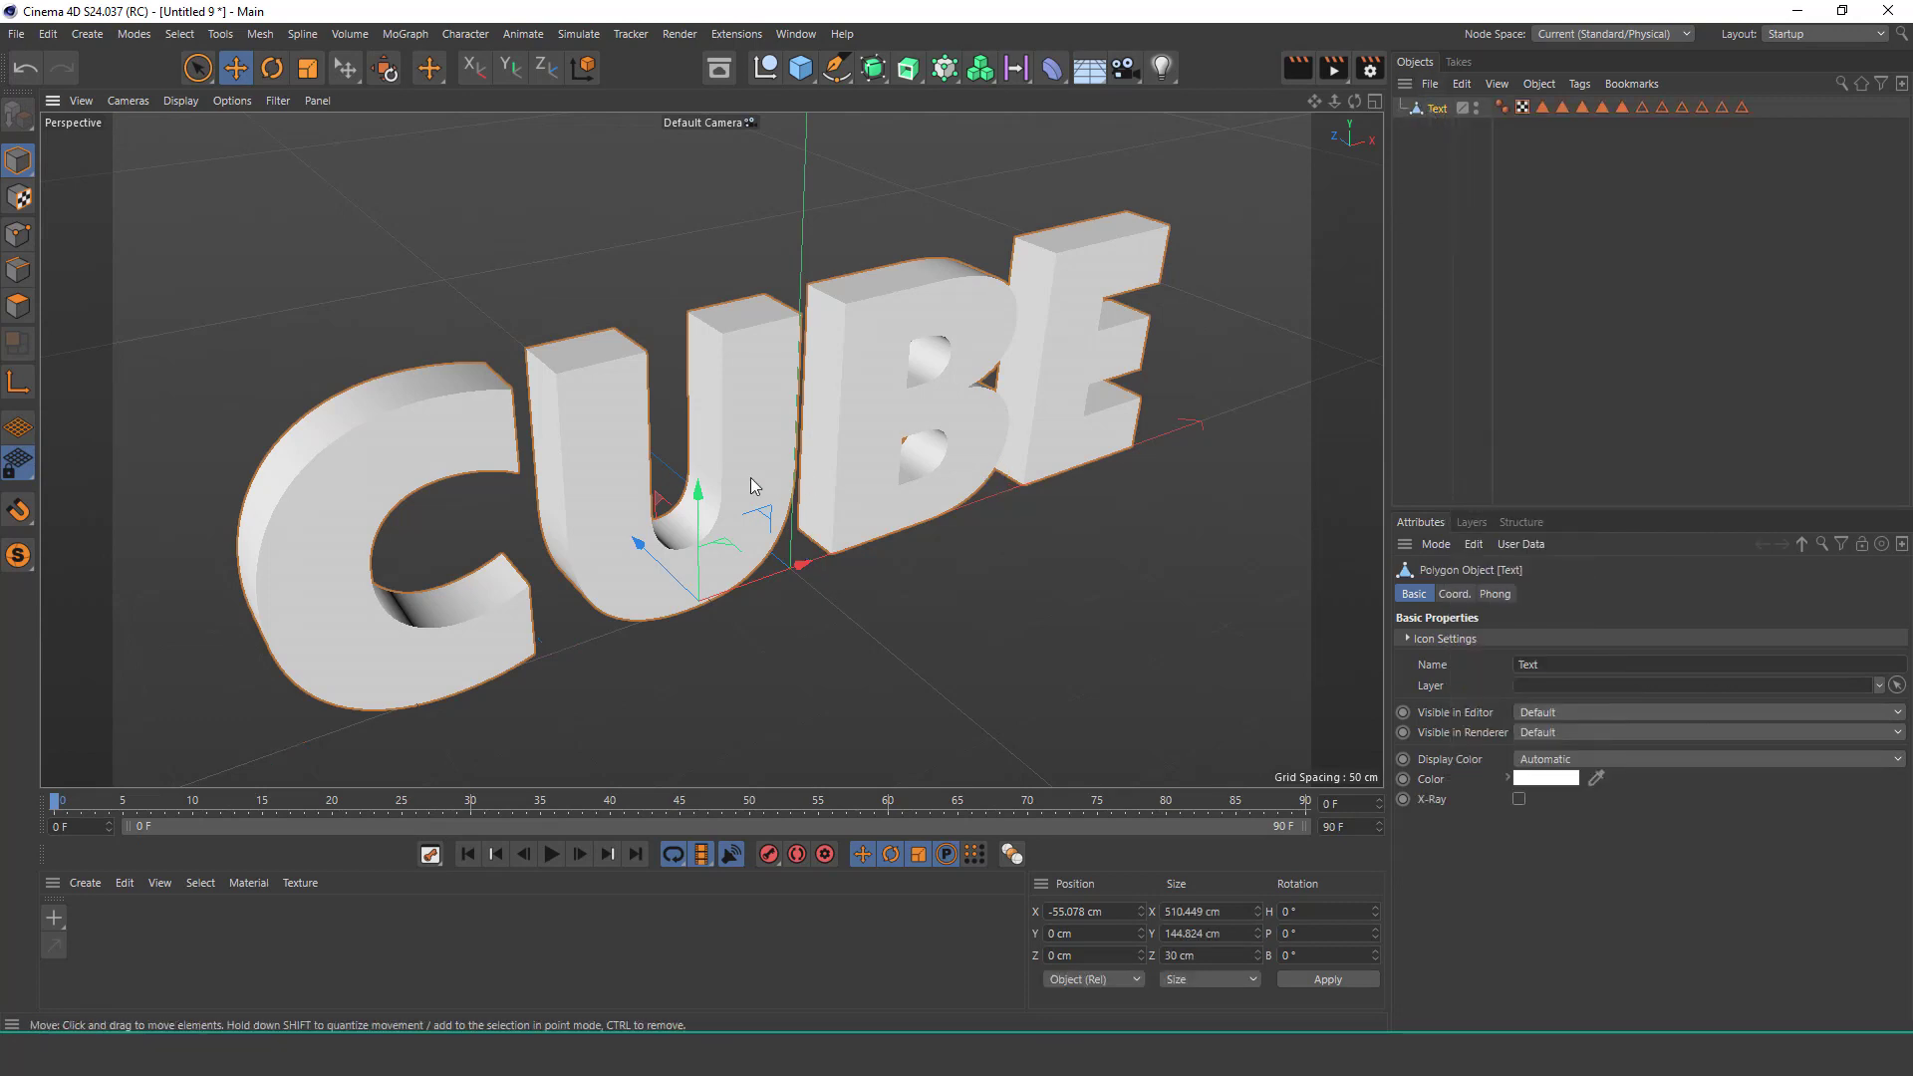
scroll(714, 449, "up", 2)
scroll(710, 444, "down", 2)
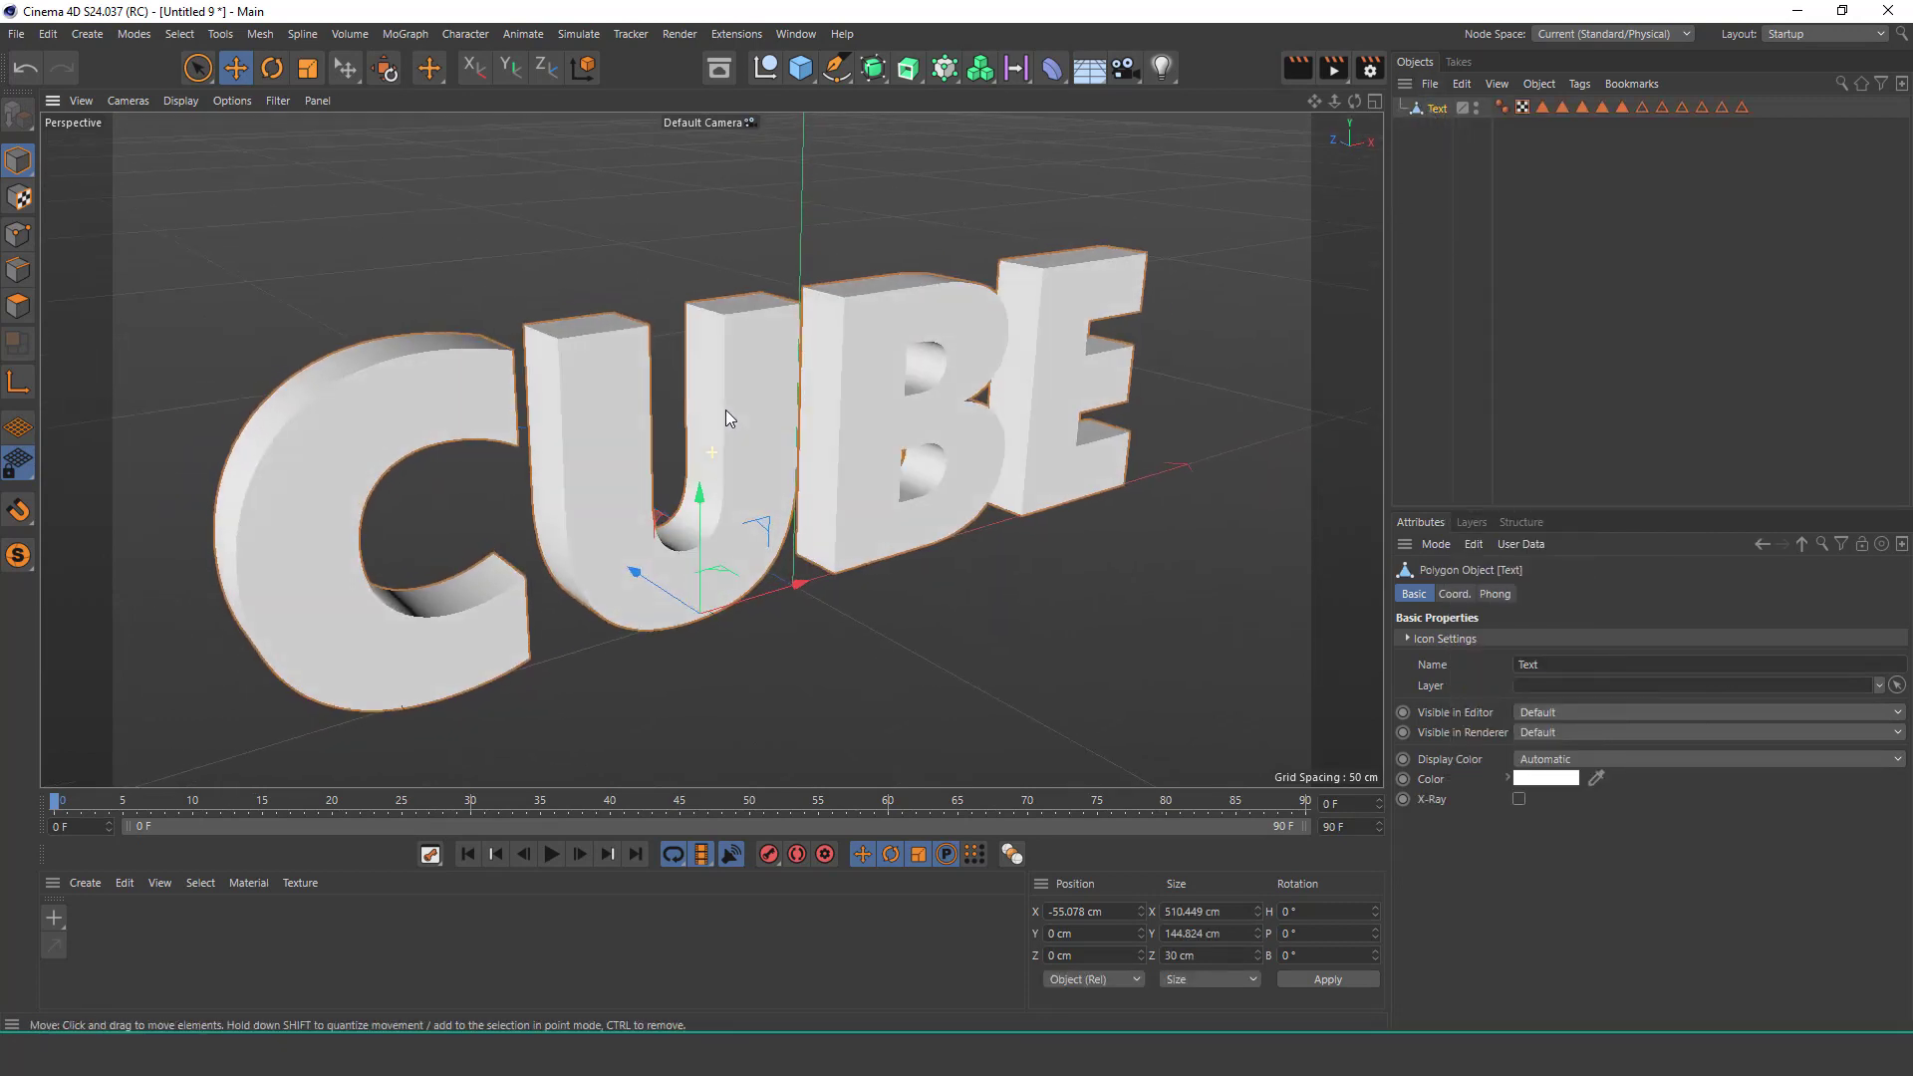
left_click_drag(720, 426, 727, 427, "alt")
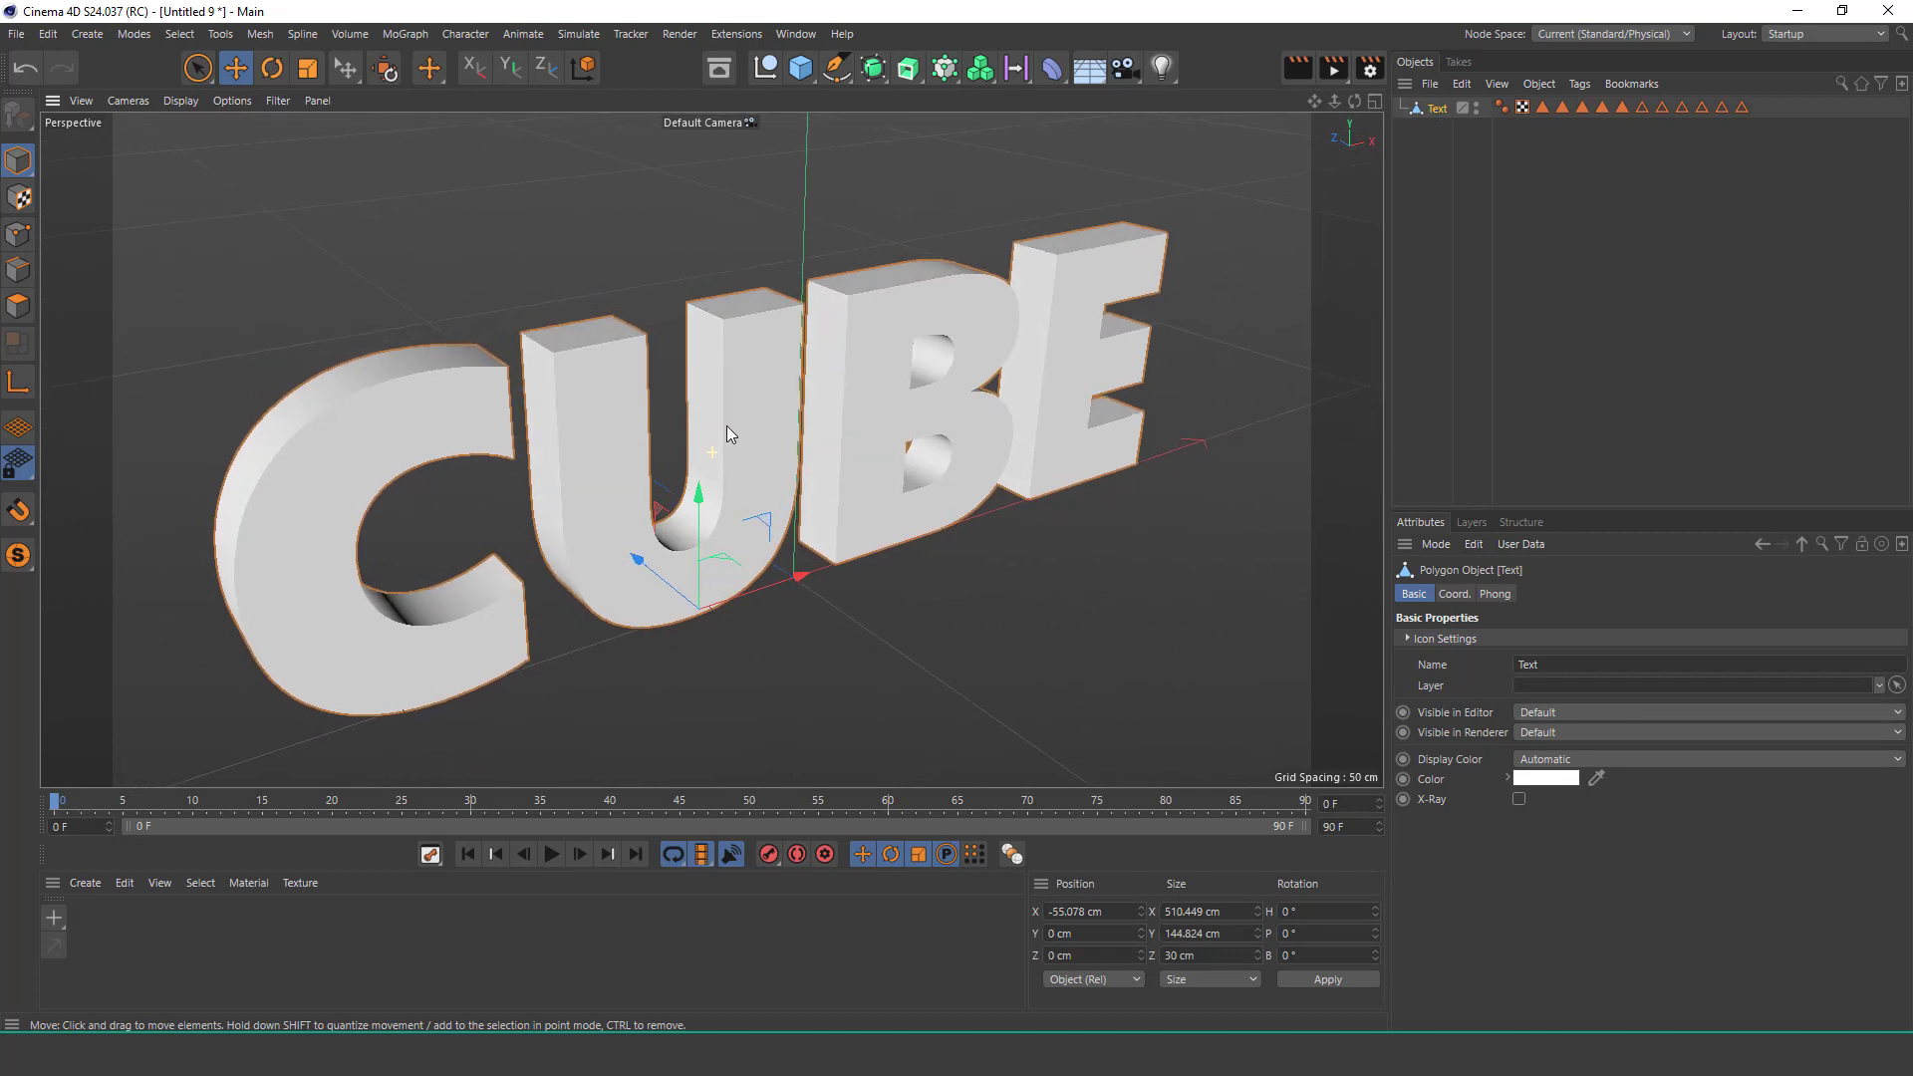
Create a new material Mat and give it a strong, bright red colour.
left_click(99, 882)
left_click(178, 656)
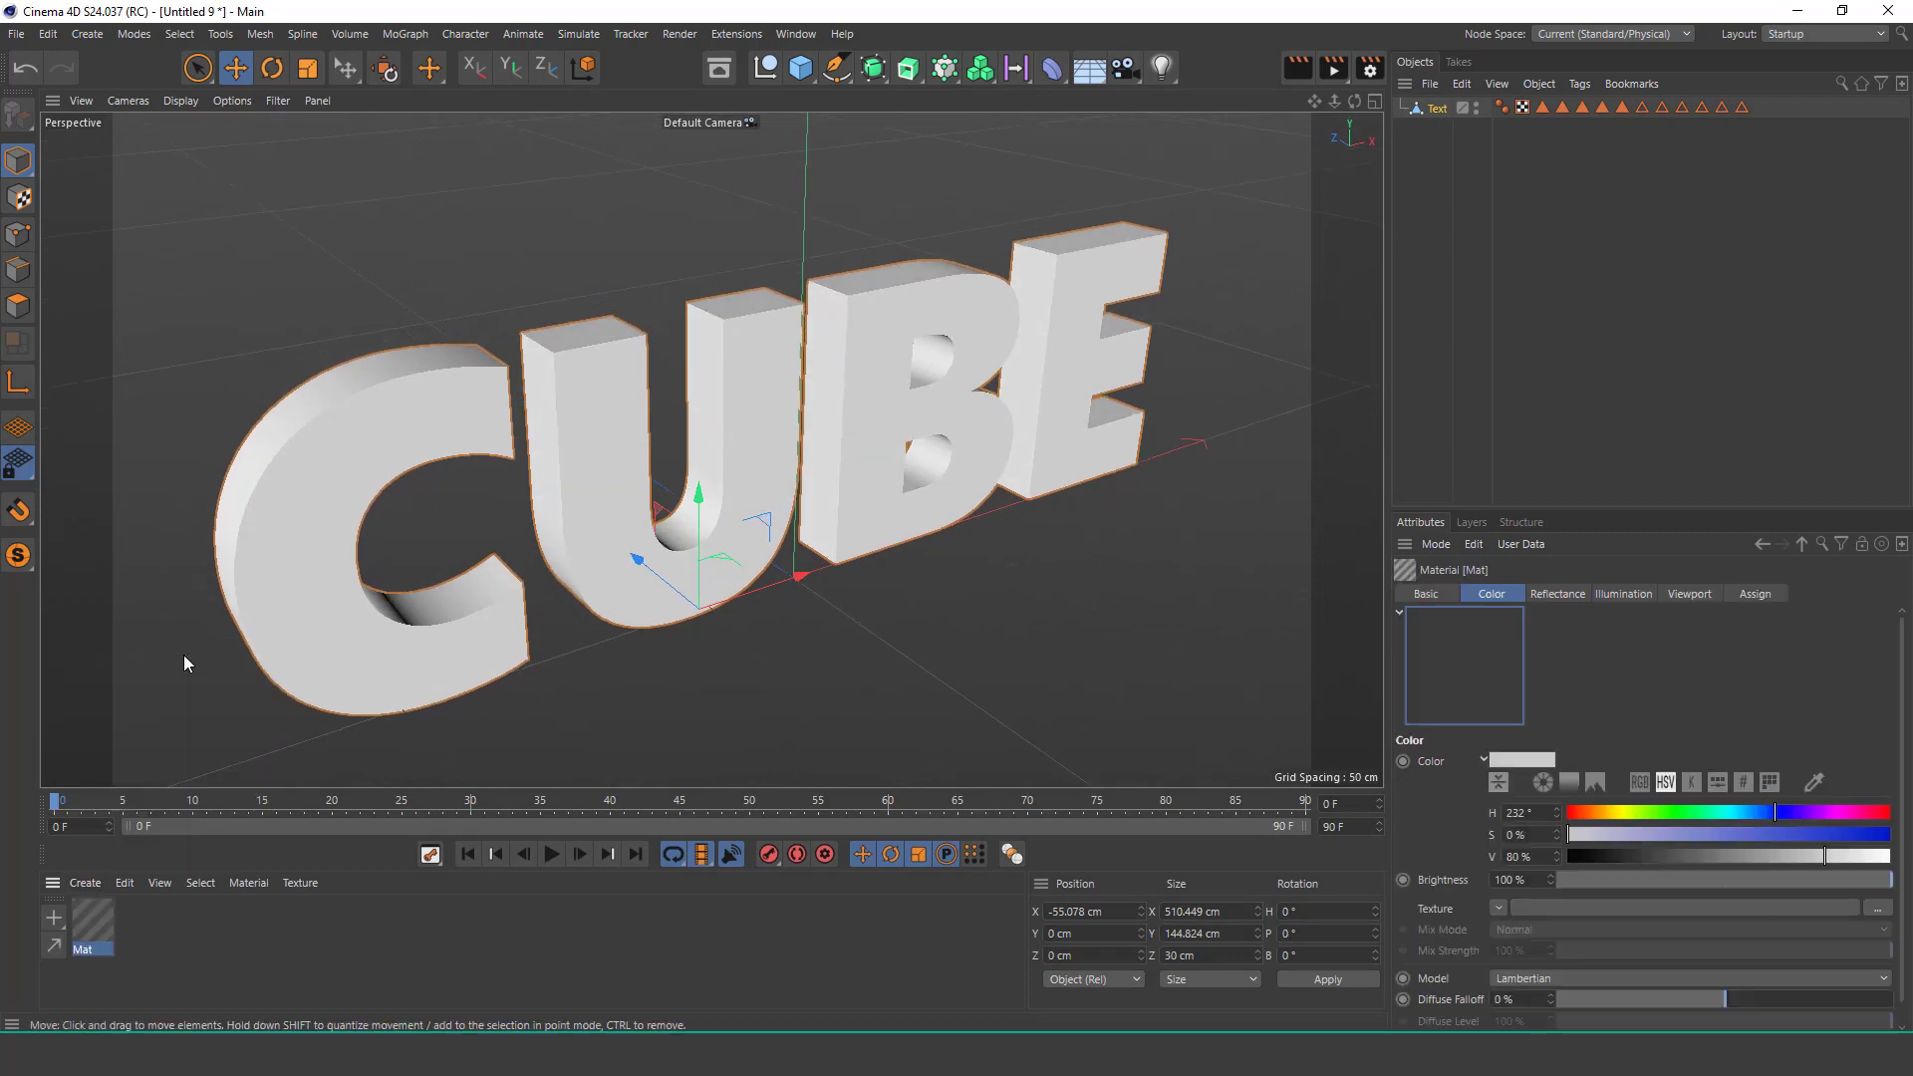
double_click(103, 937)
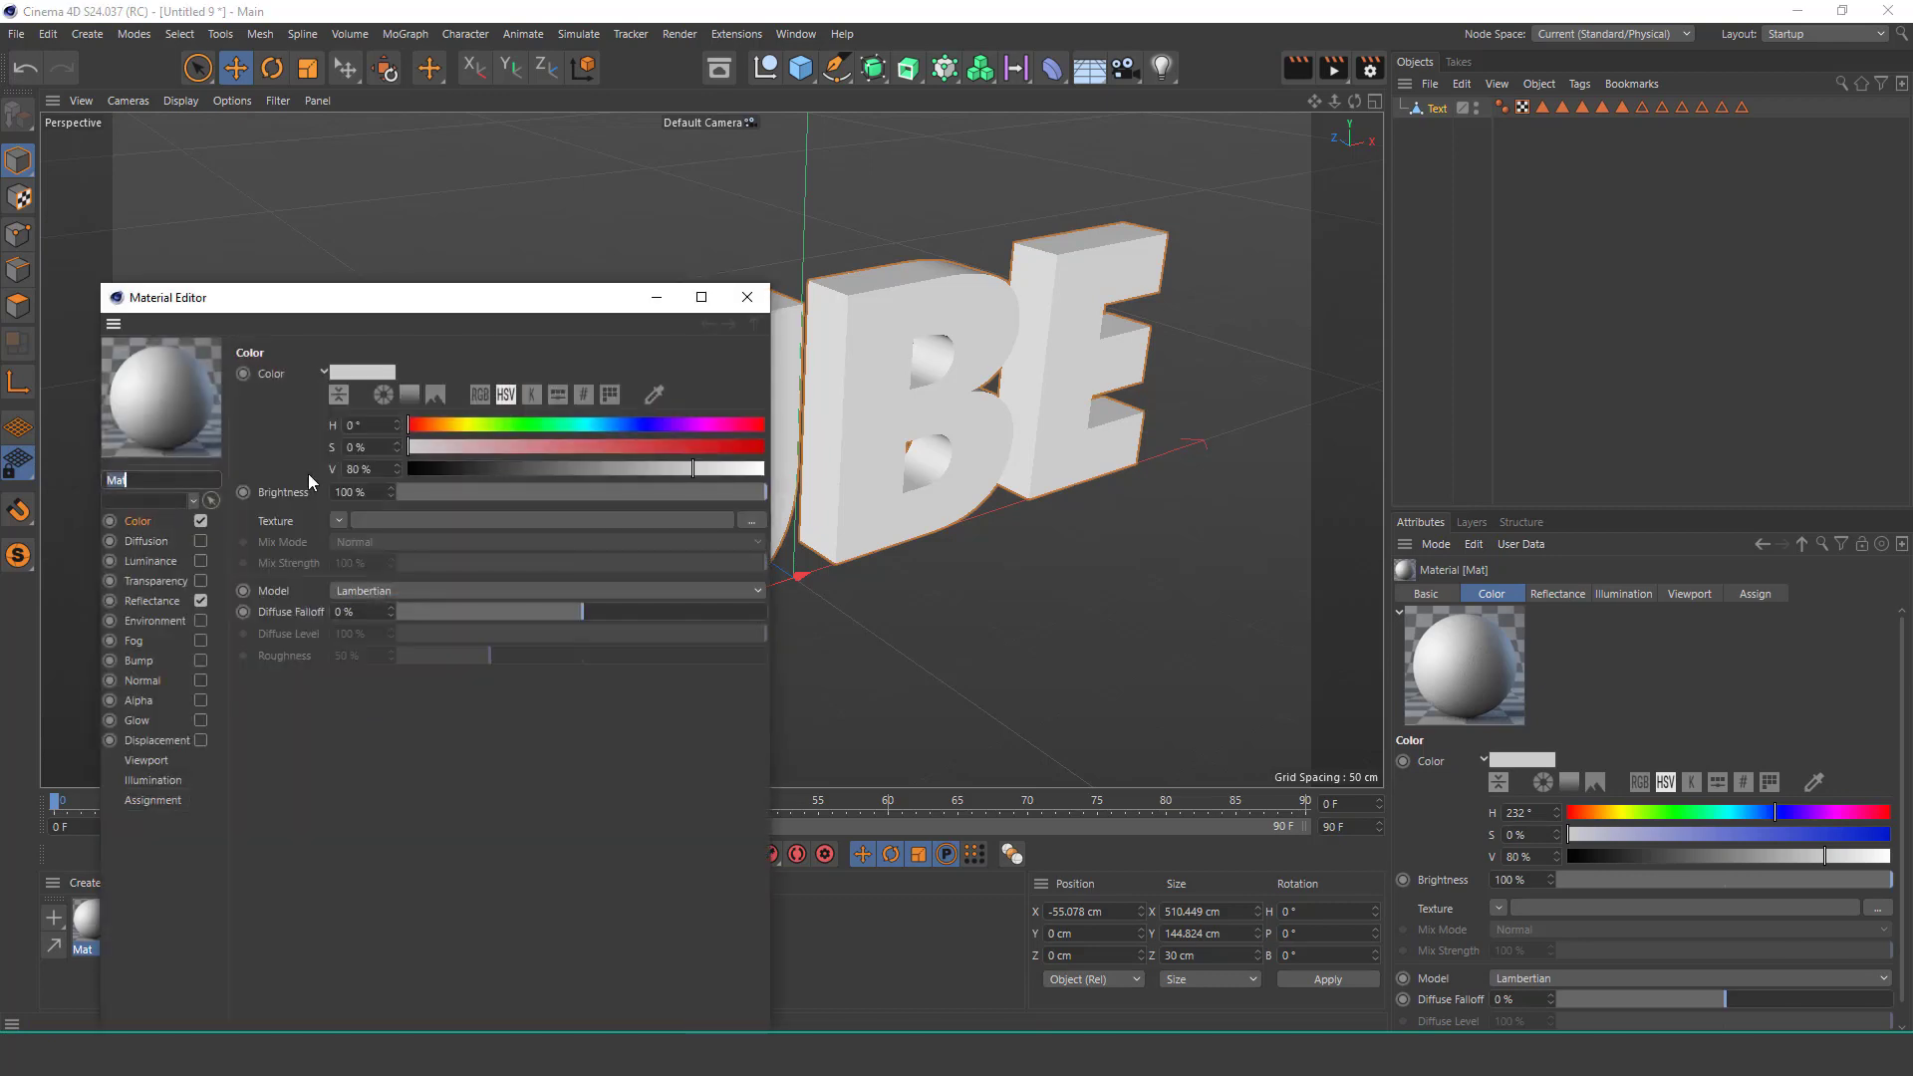
left_click(711, 448)
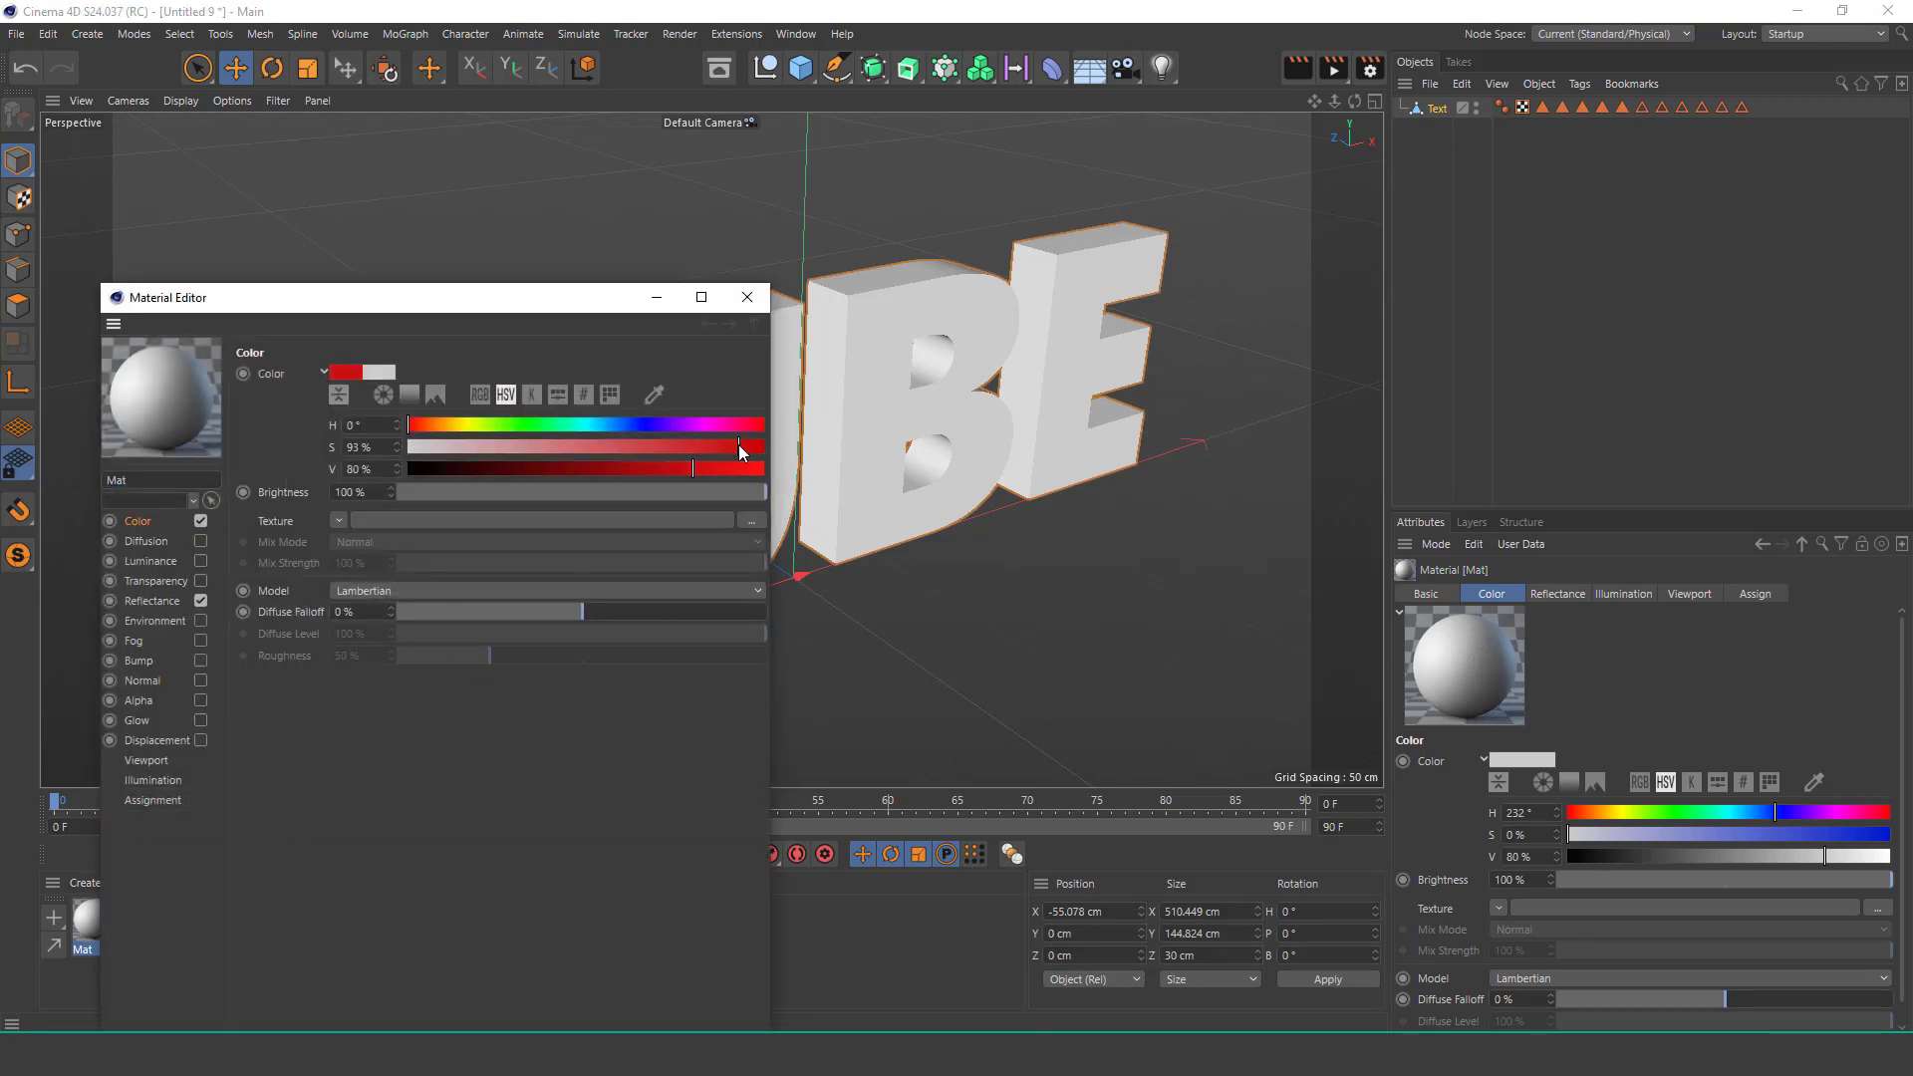
left_click(733, 468)
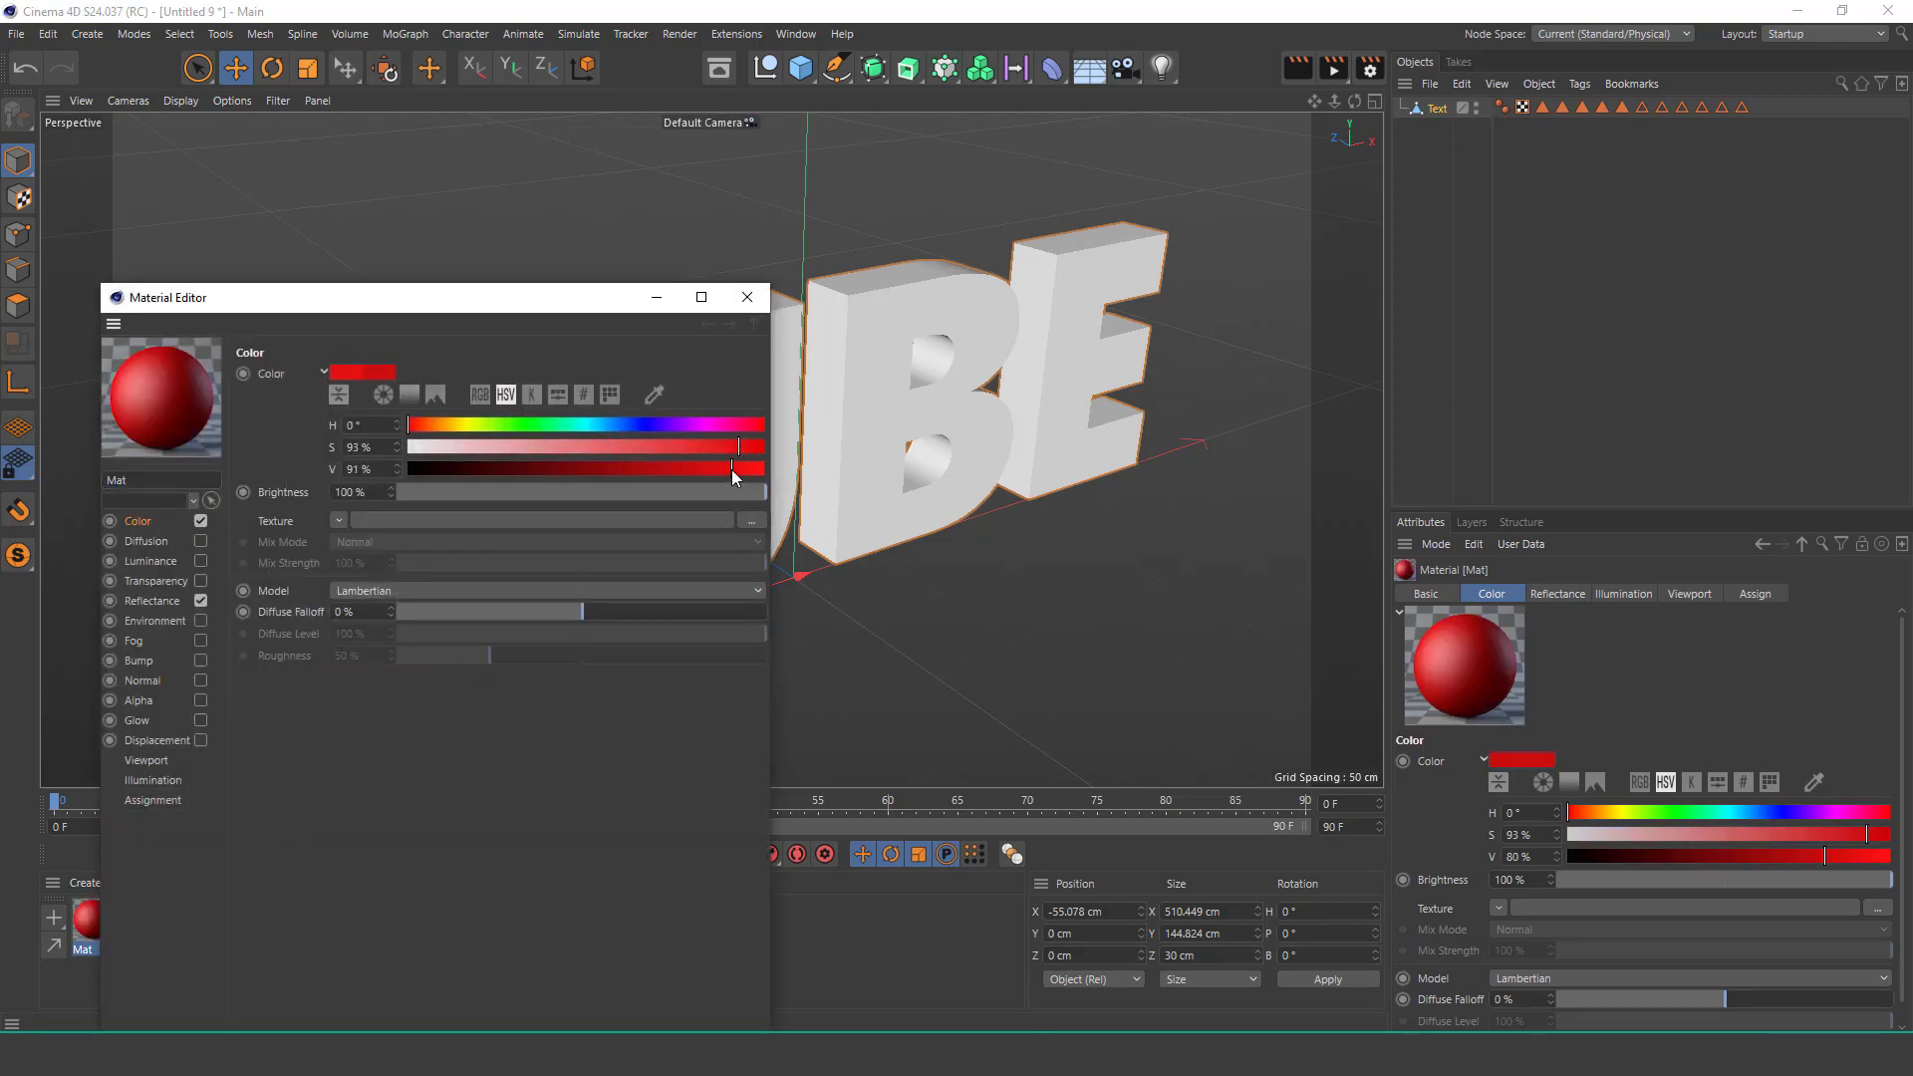
Add a Reflection (Legacy) layer with lowered global brightness and ~60% strength, then apply Mat to Text.
left_click(148, 602)
left_click(261, 420)
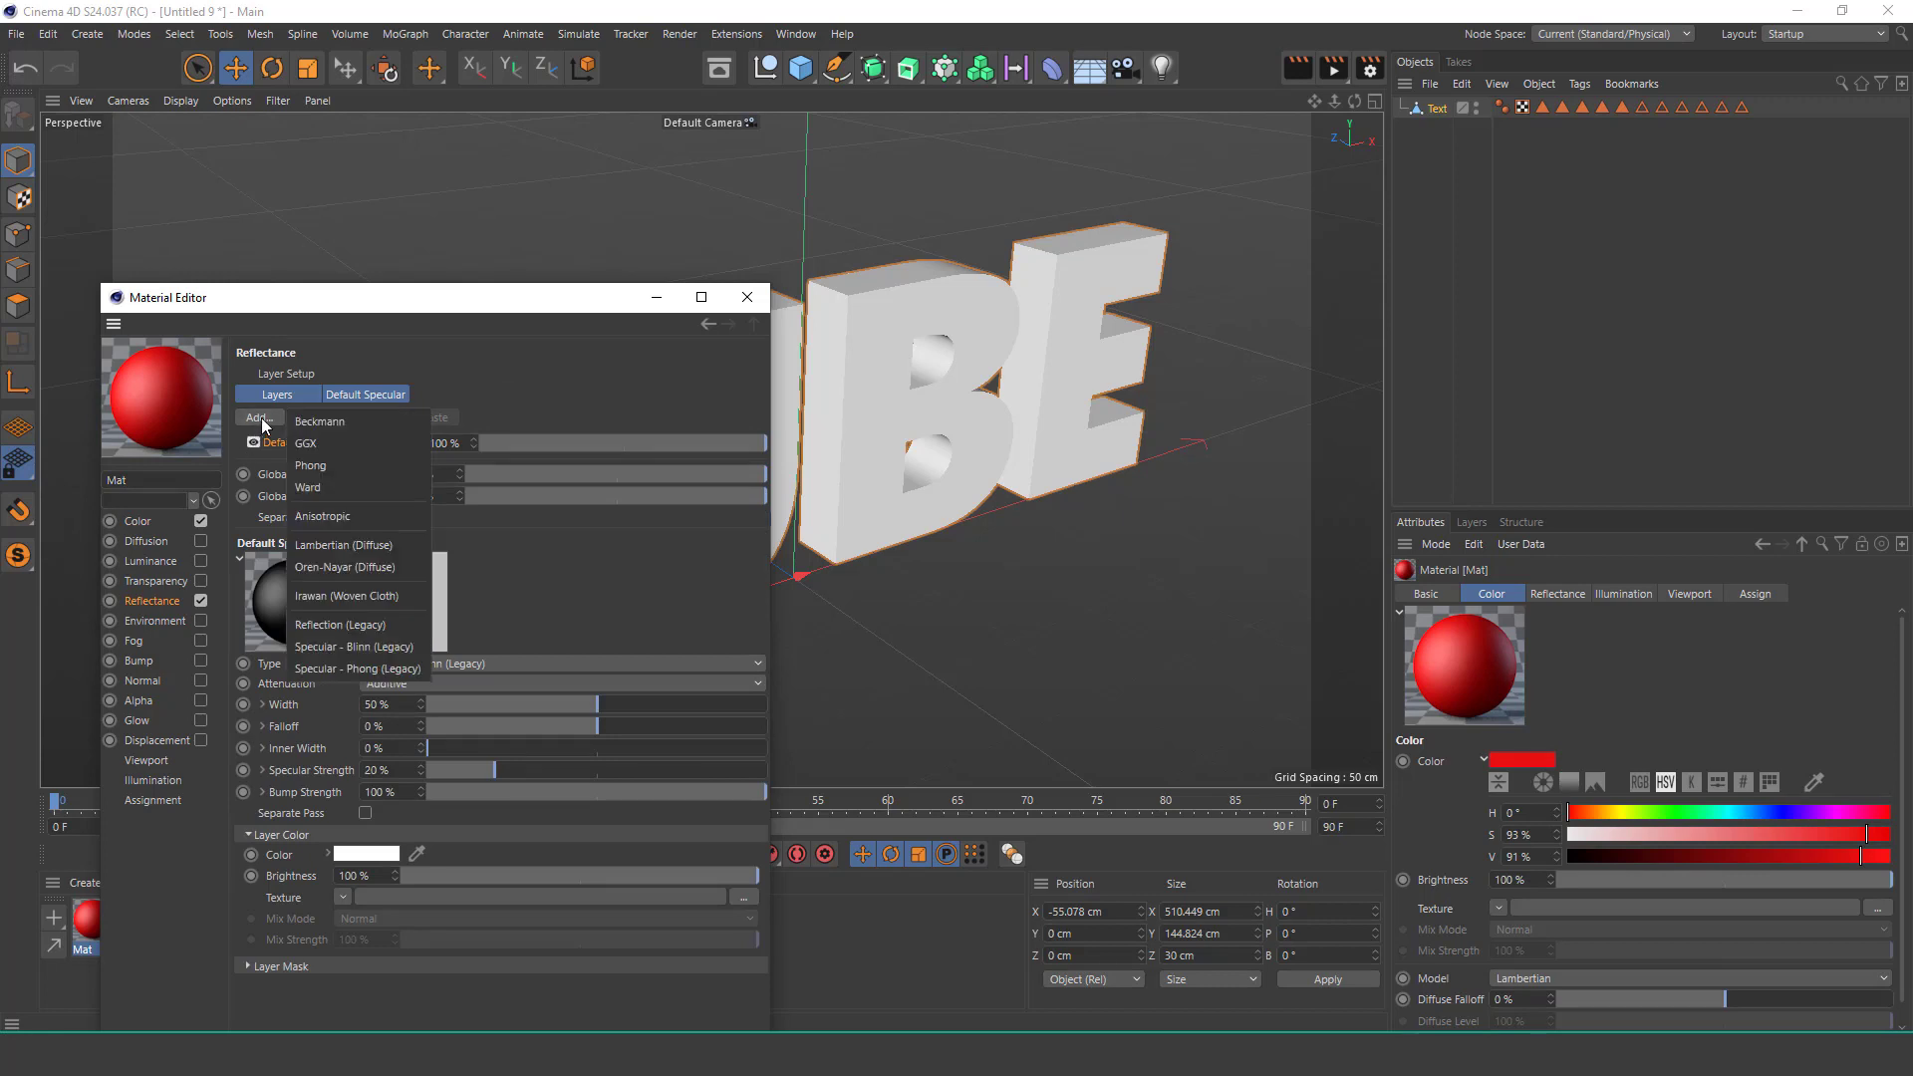
left_click(338, 625)
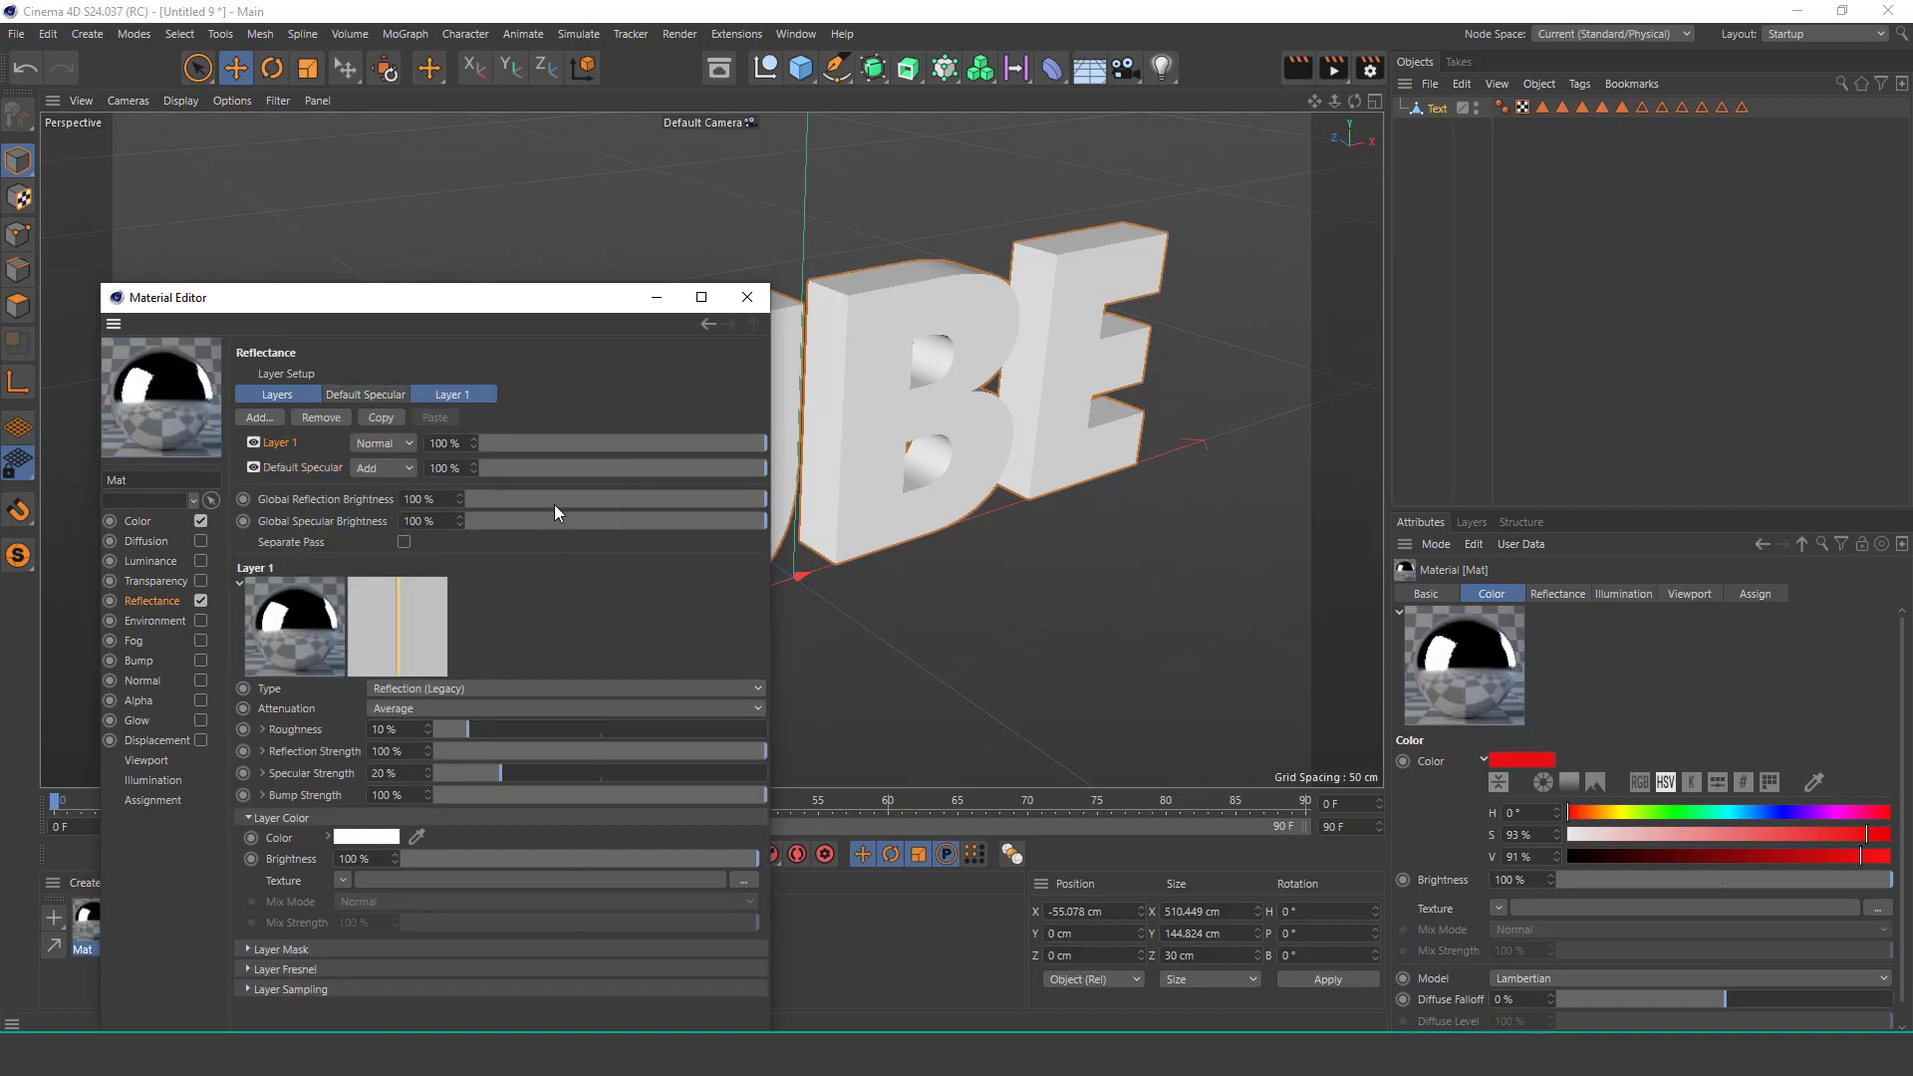
left_click_drag(557, 499, 544, 499)
left_click(544, 520)
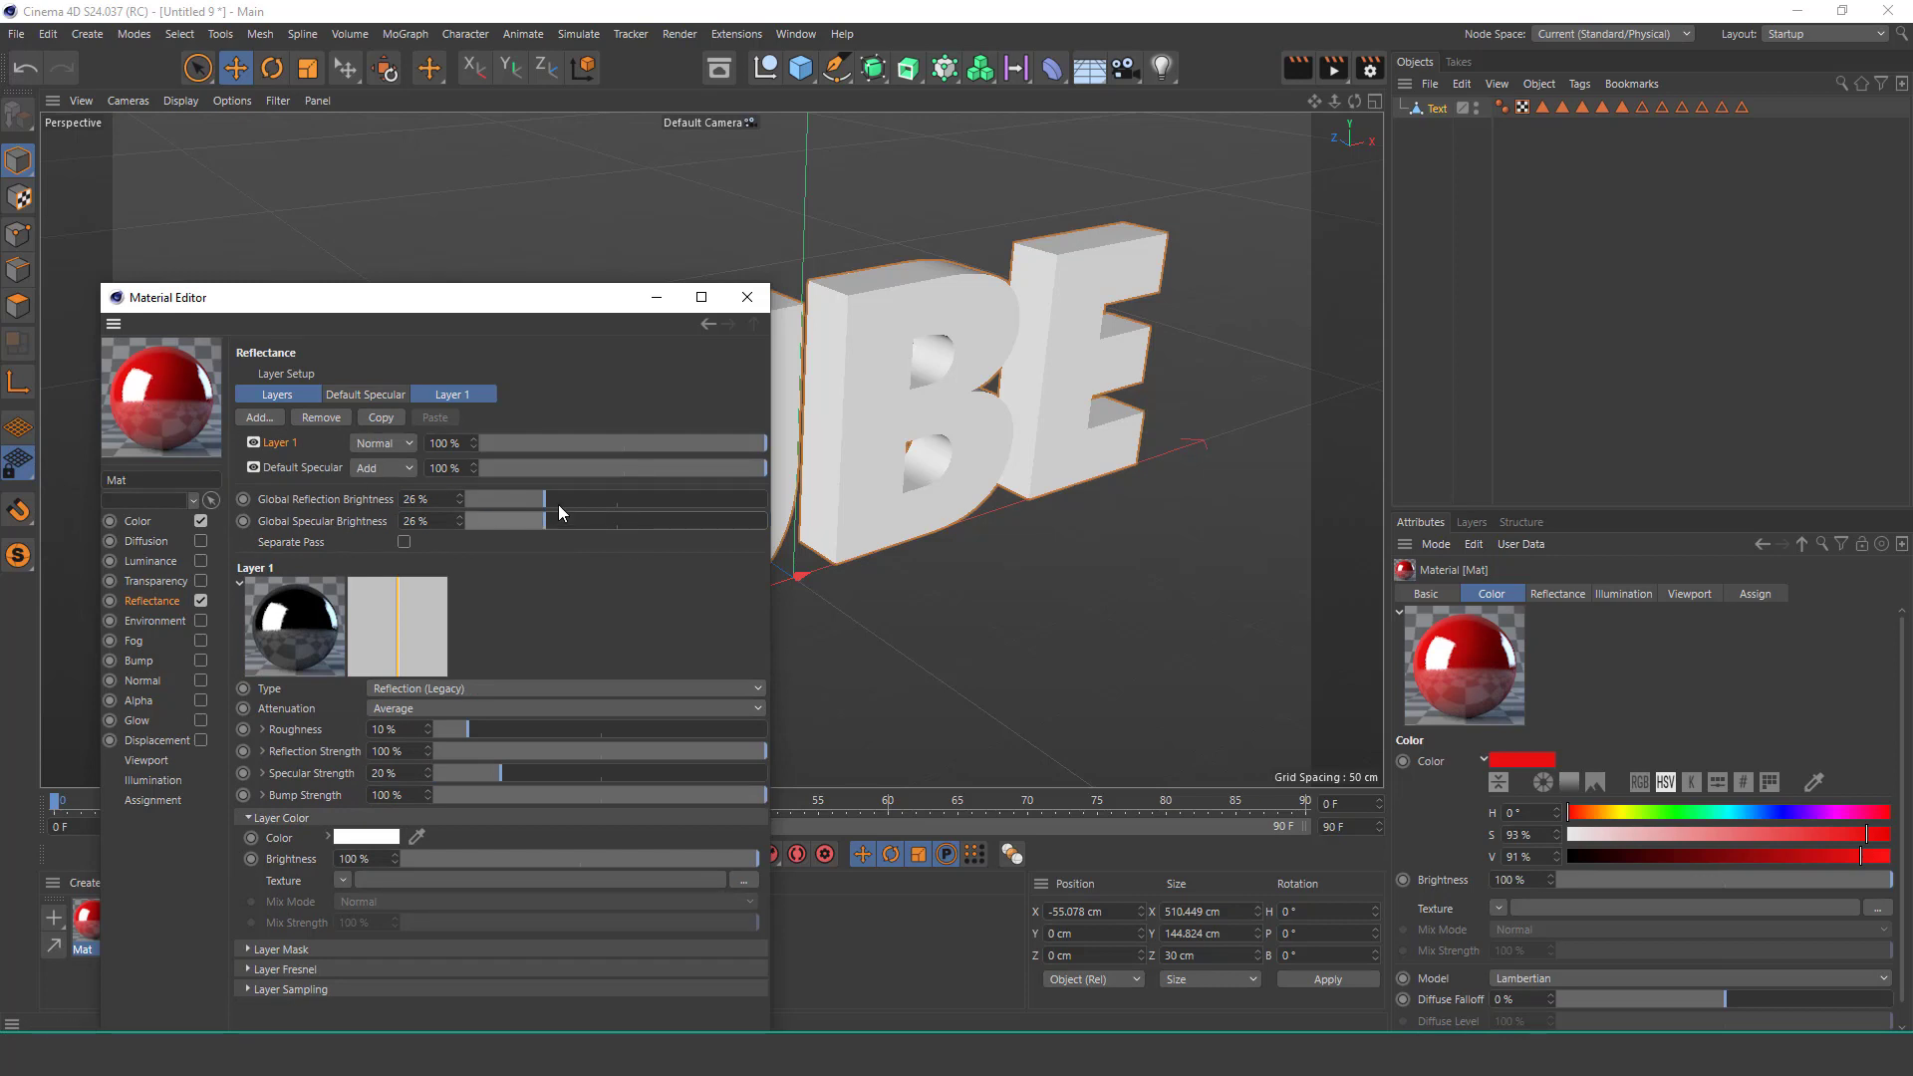
left_click(654, 442)
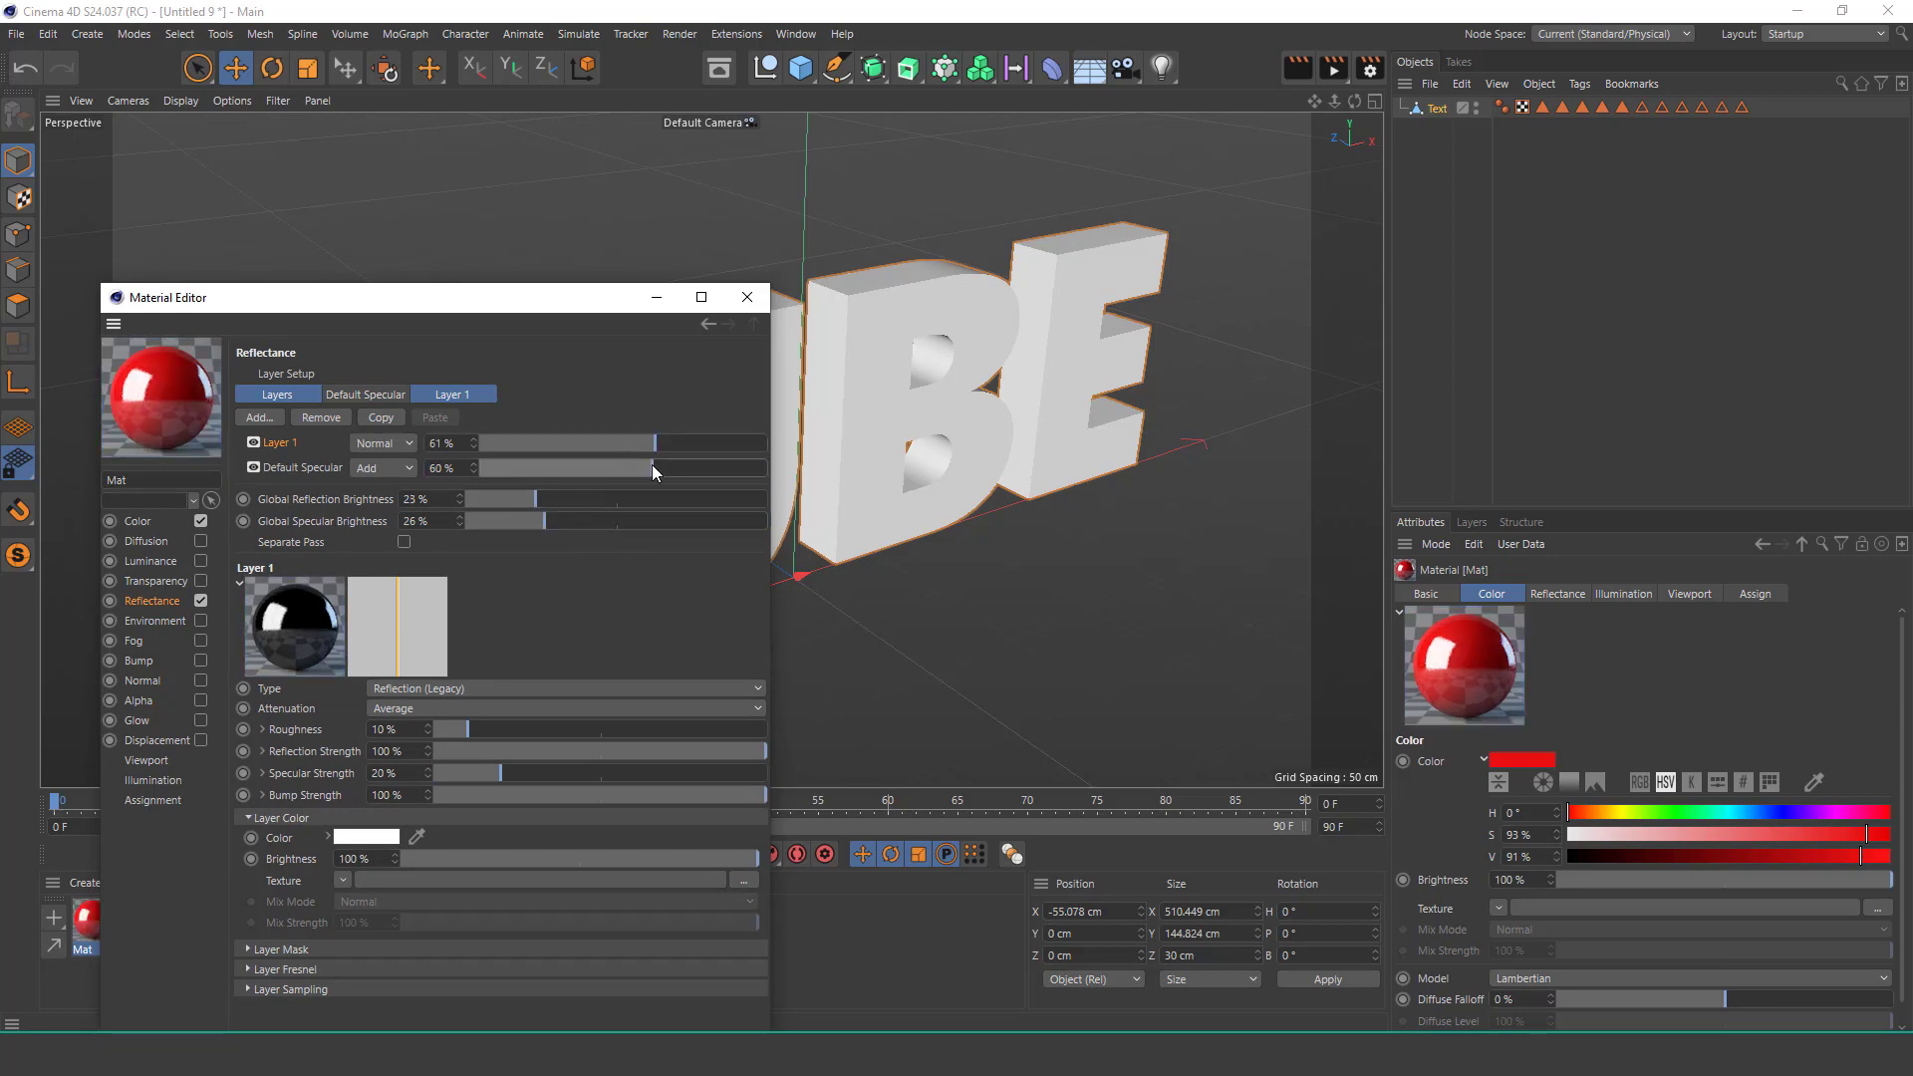
left_click(747, 297)
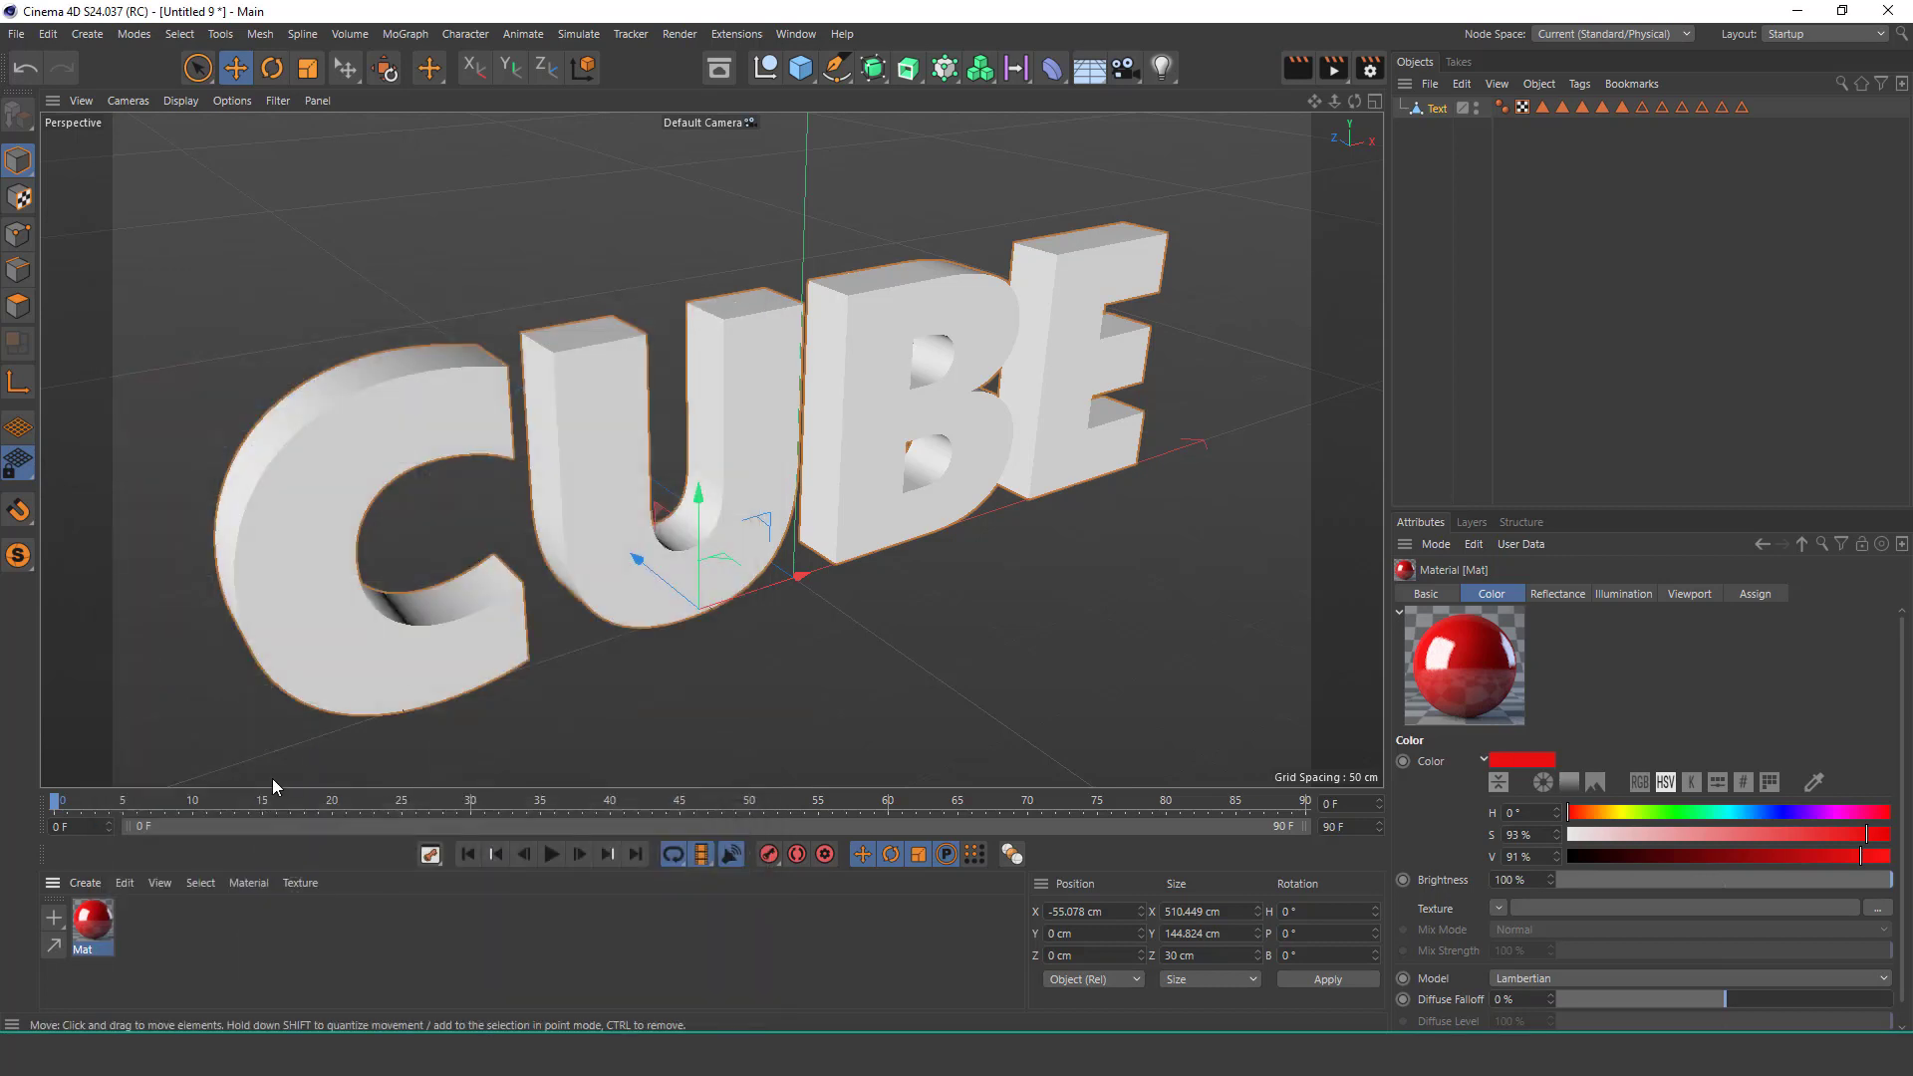
left_click_drag(91, 930, 1439, 110)
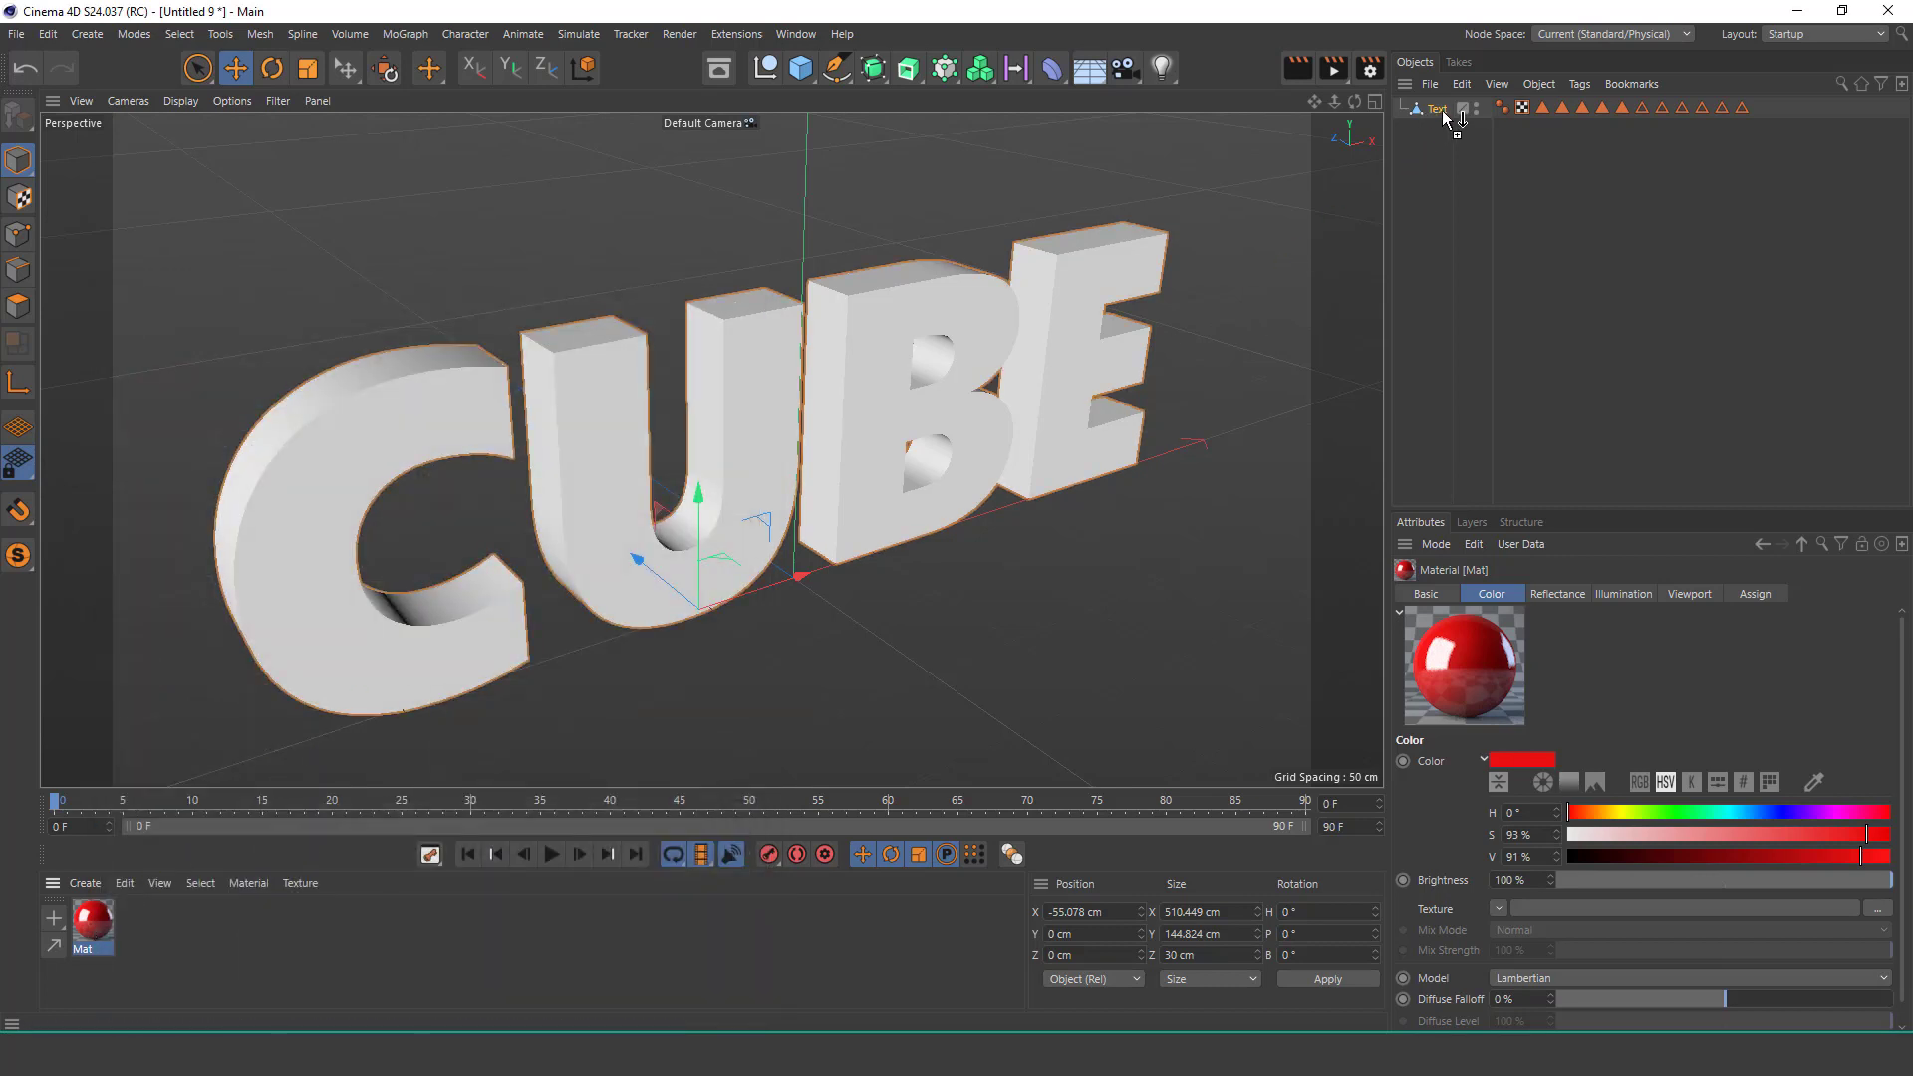
Duplicate Mat as Mat.1, set its hue to yellow 62°, and apply it to Text.
left_click(98, 928)
left_click_drag(98, 930, 150, 936, "ctrl")
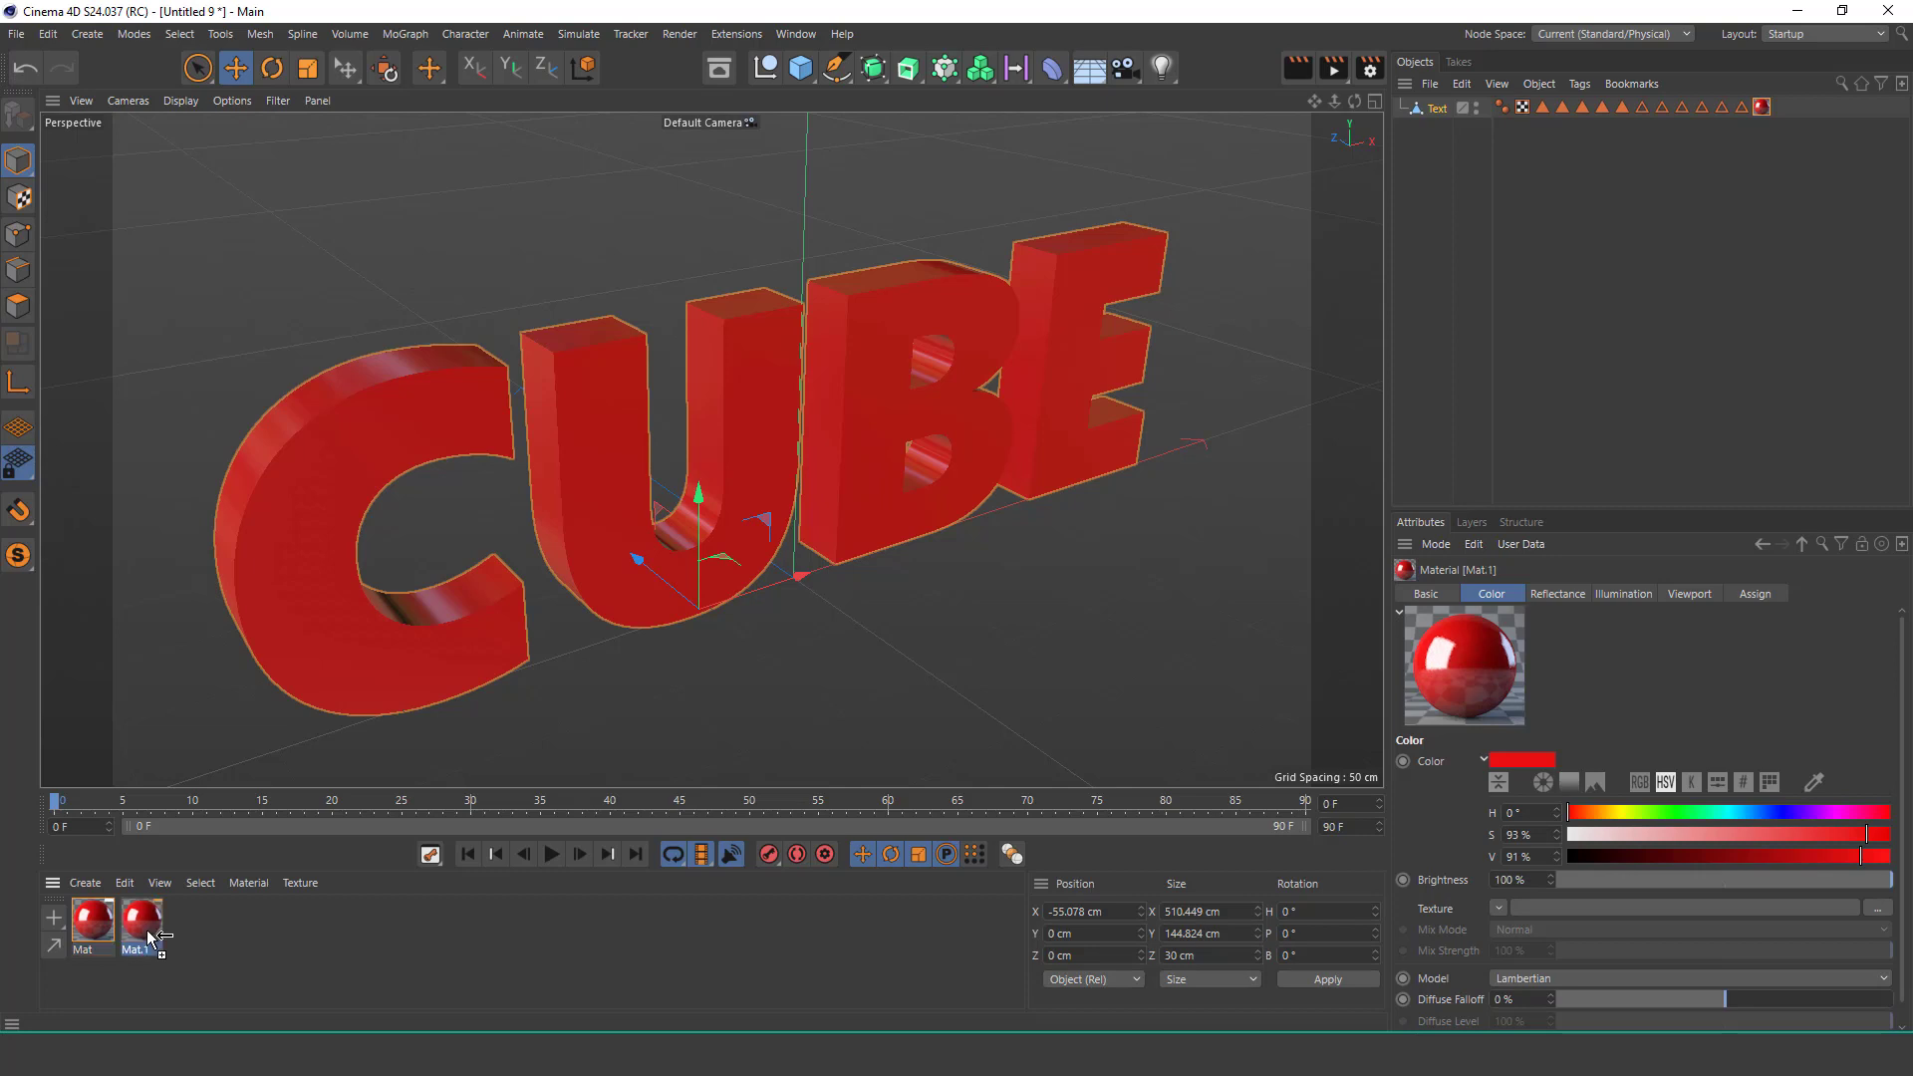
left_click(176, 919)
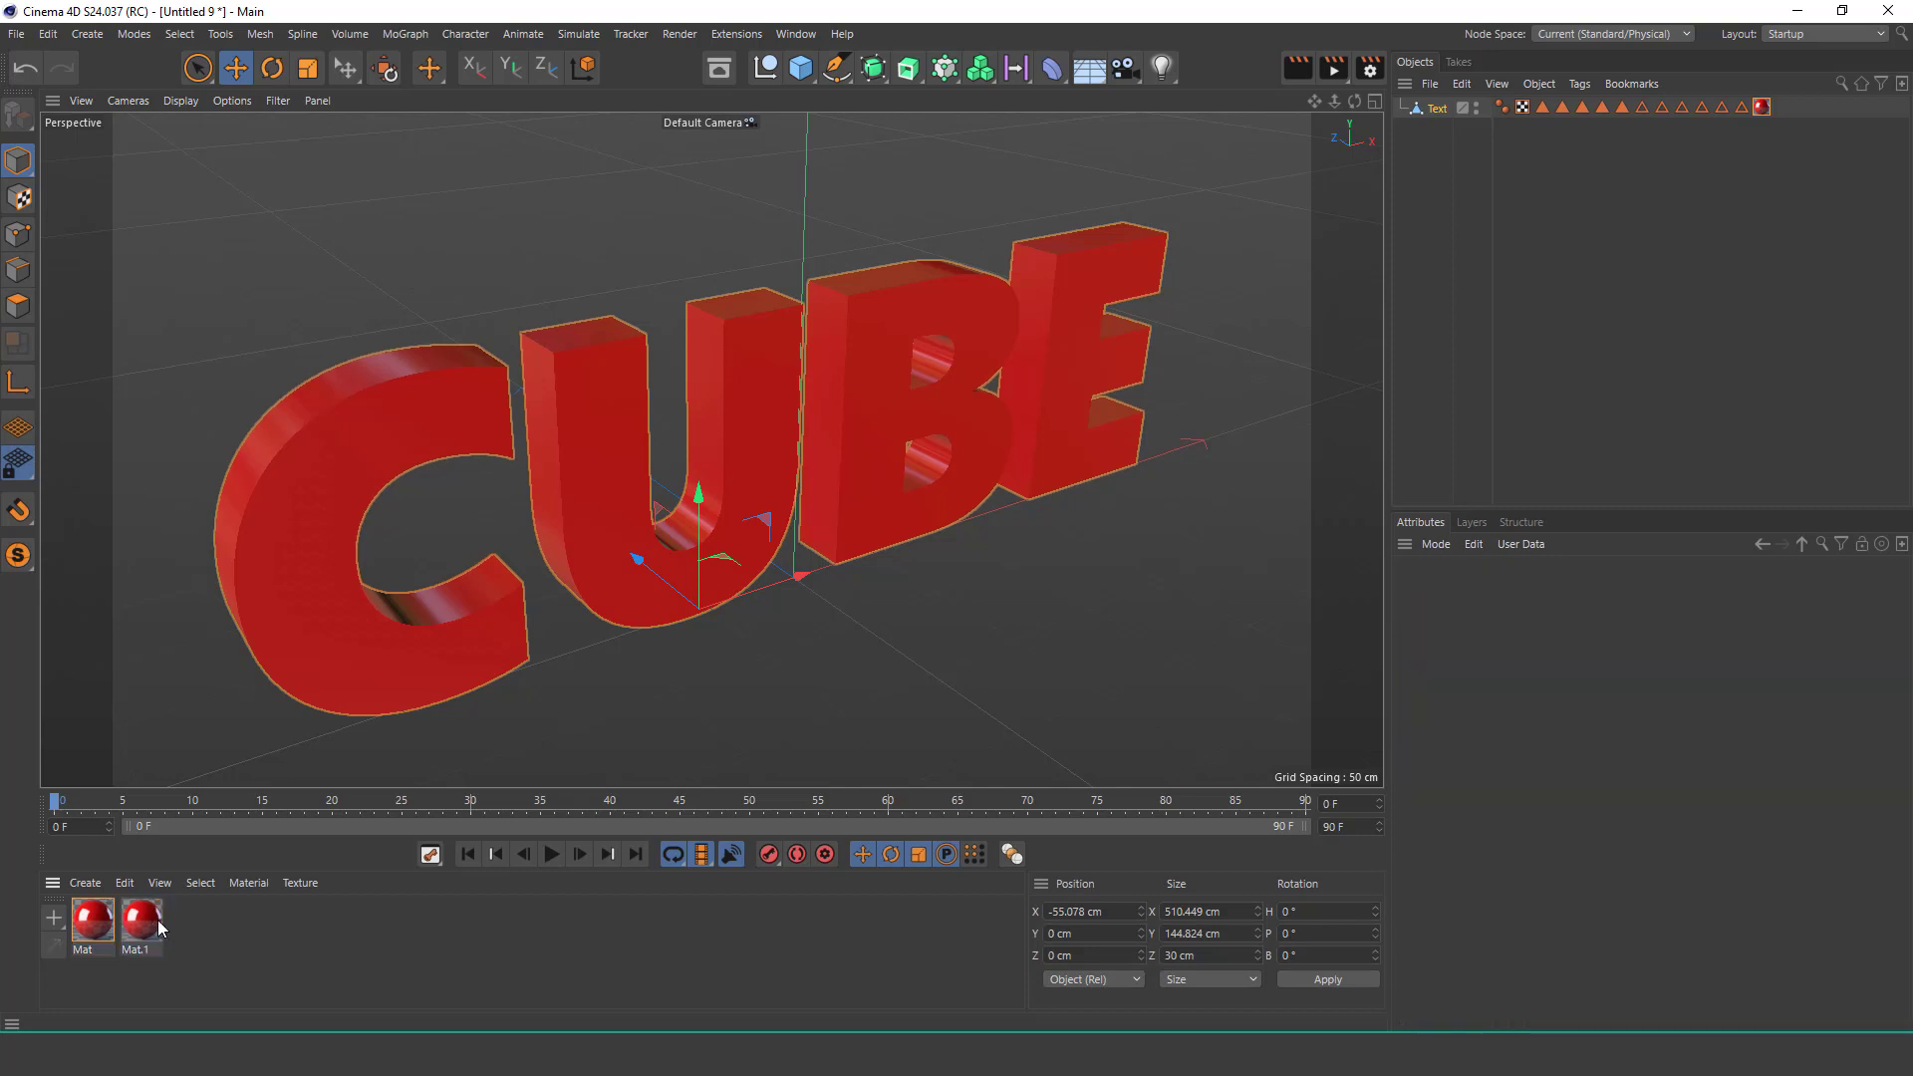
left_click_drag(1602, 815, 1626, 815)
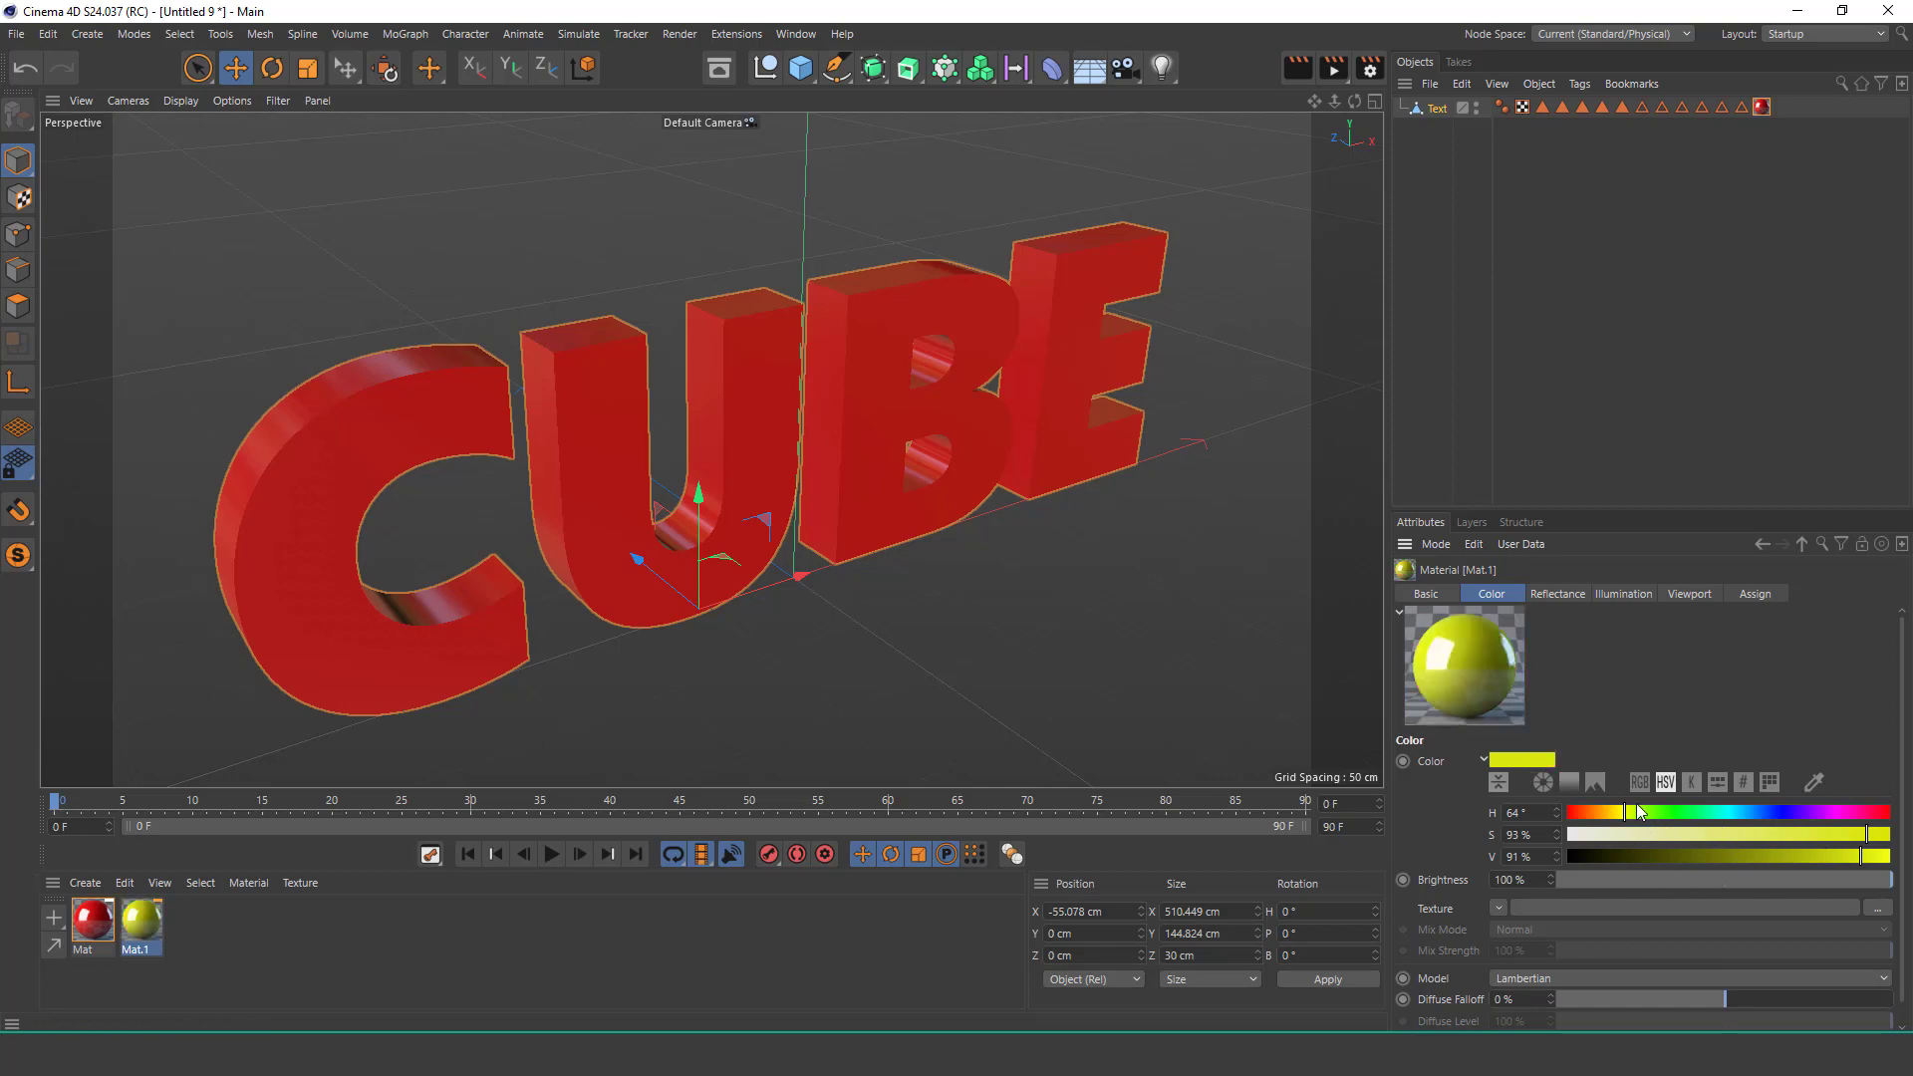
left_click_drag(1639, 812, 1624, 817)
mouse_move(142, 922)
left_mouse_down()
mouse_move(1460, 166)
mouse_move(1436, 108)
left_mouse_up()
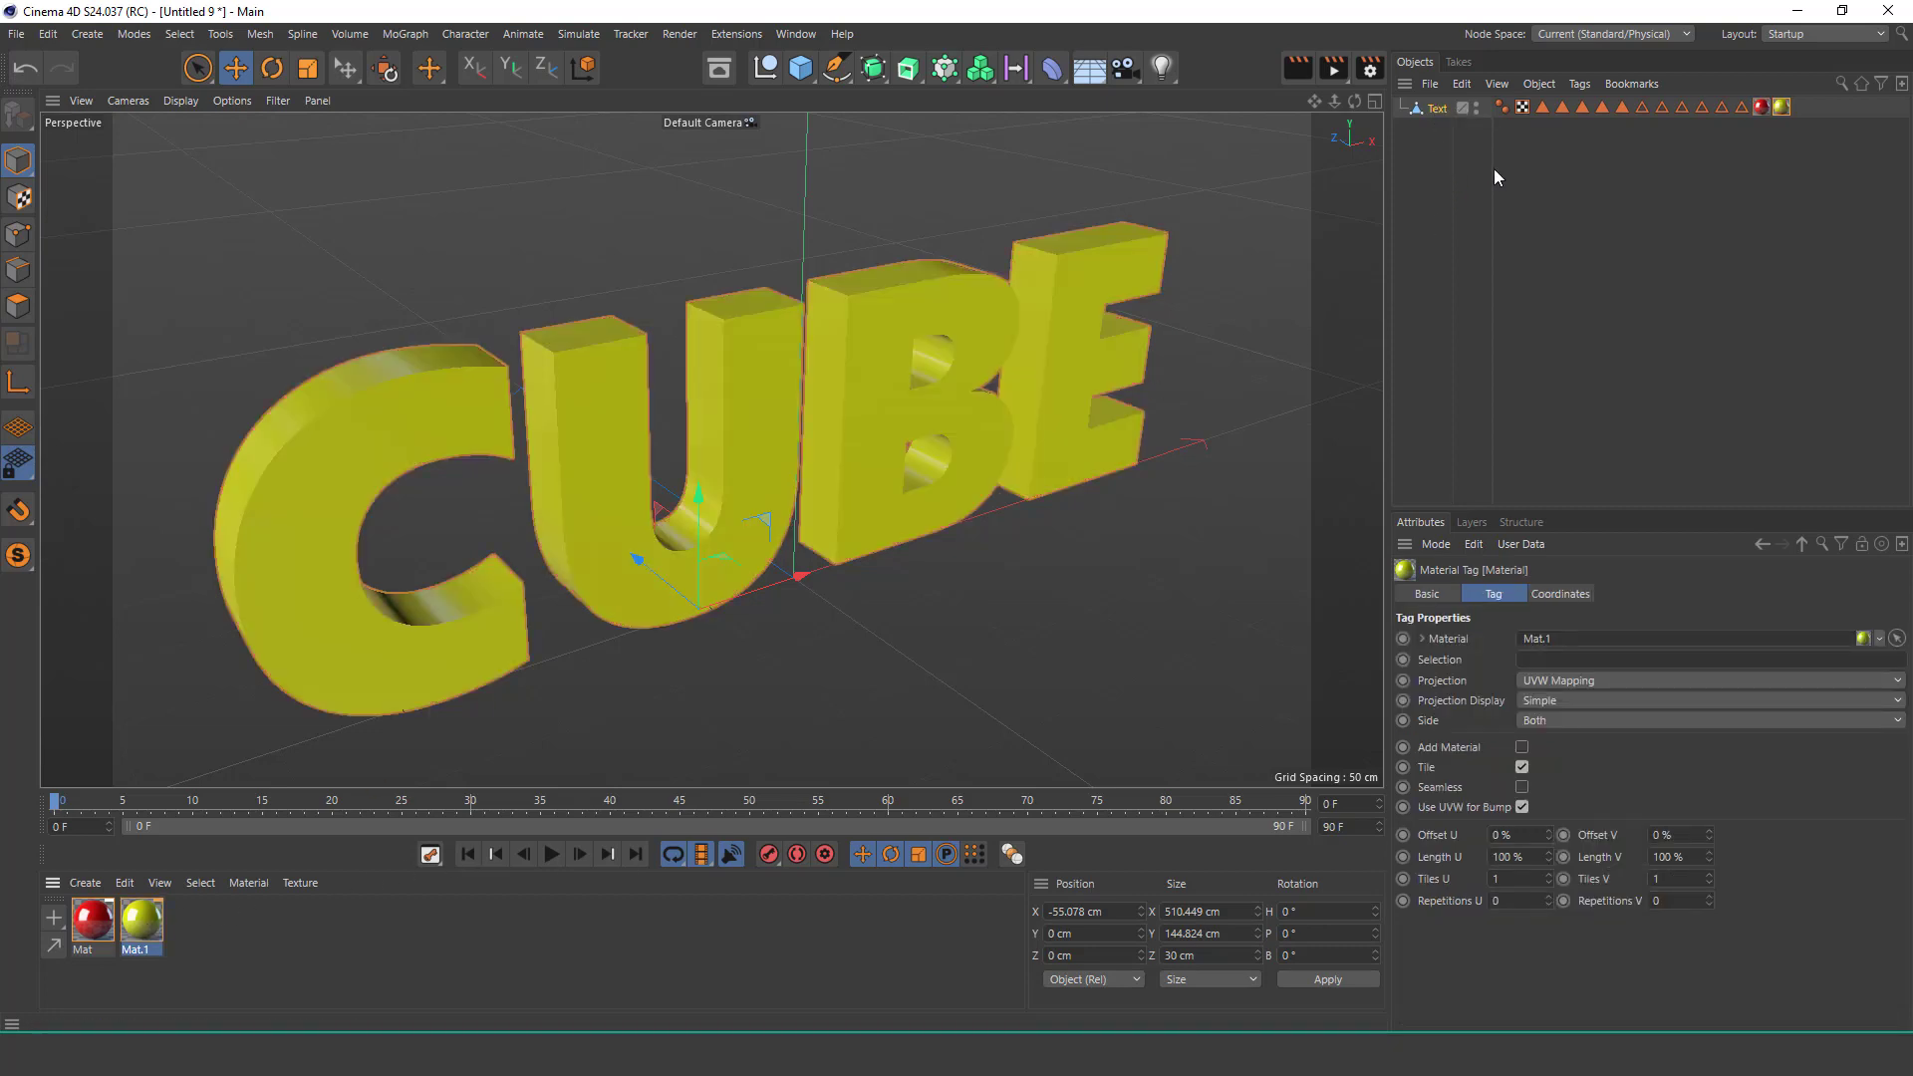
Restrict the red Mat to the S polygon selection and layer it after Mat.1.
left_click(1542, 106)
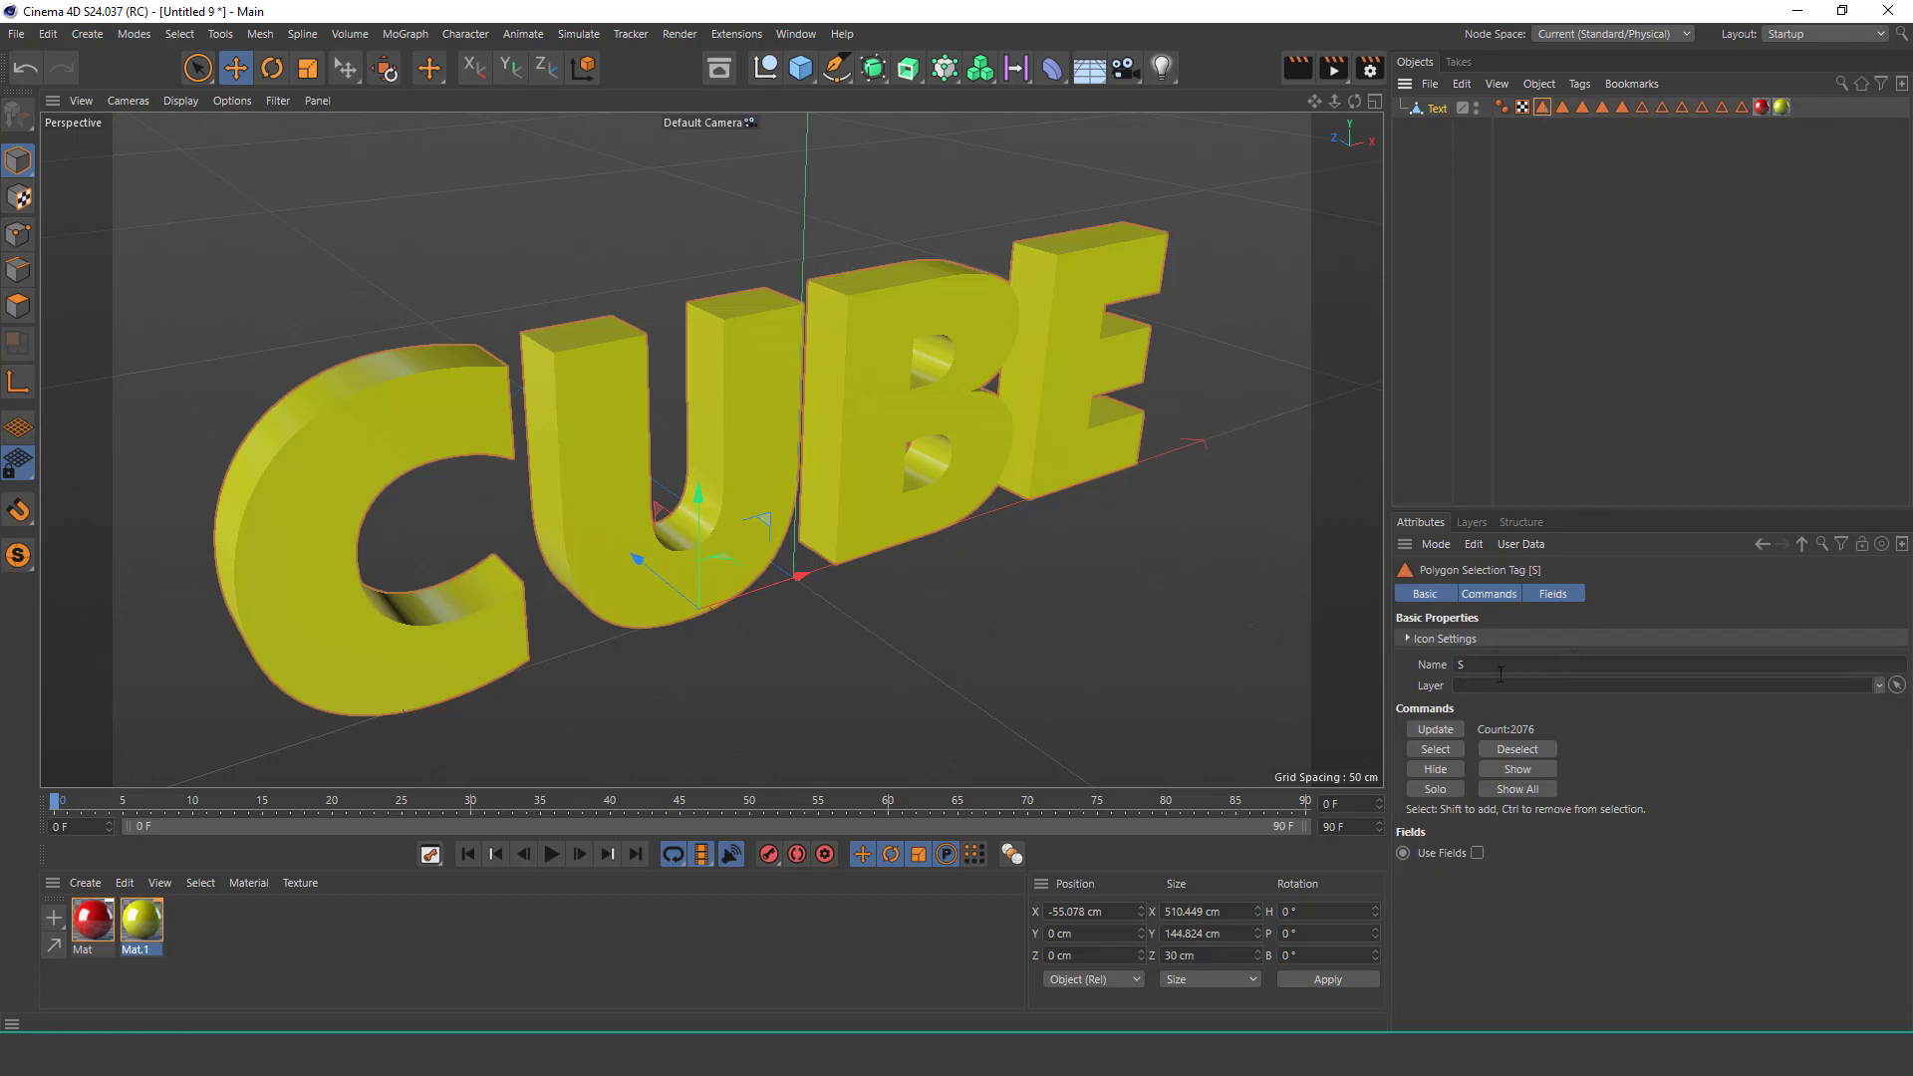
left_click(1562, 107)
left_click(1582, 106)
left_click(1437, 108)
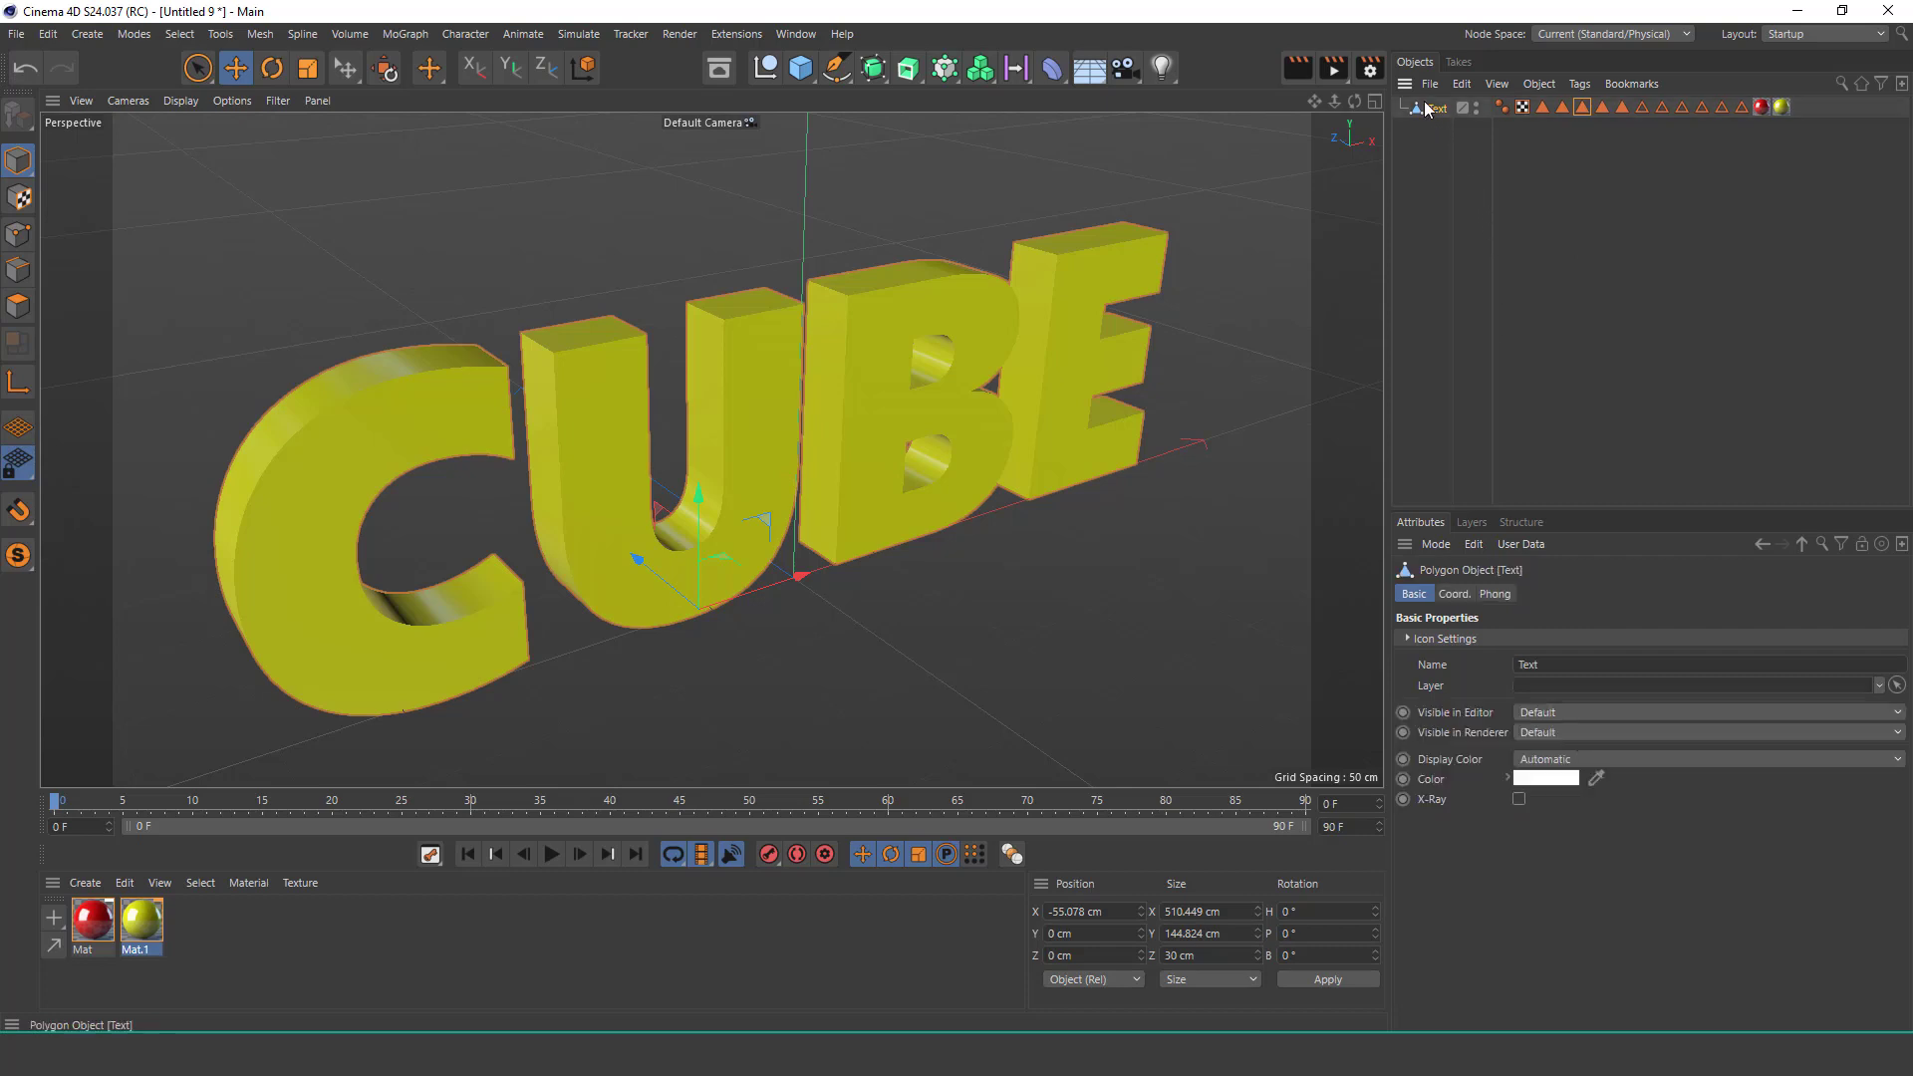
left_click(1761, 107)
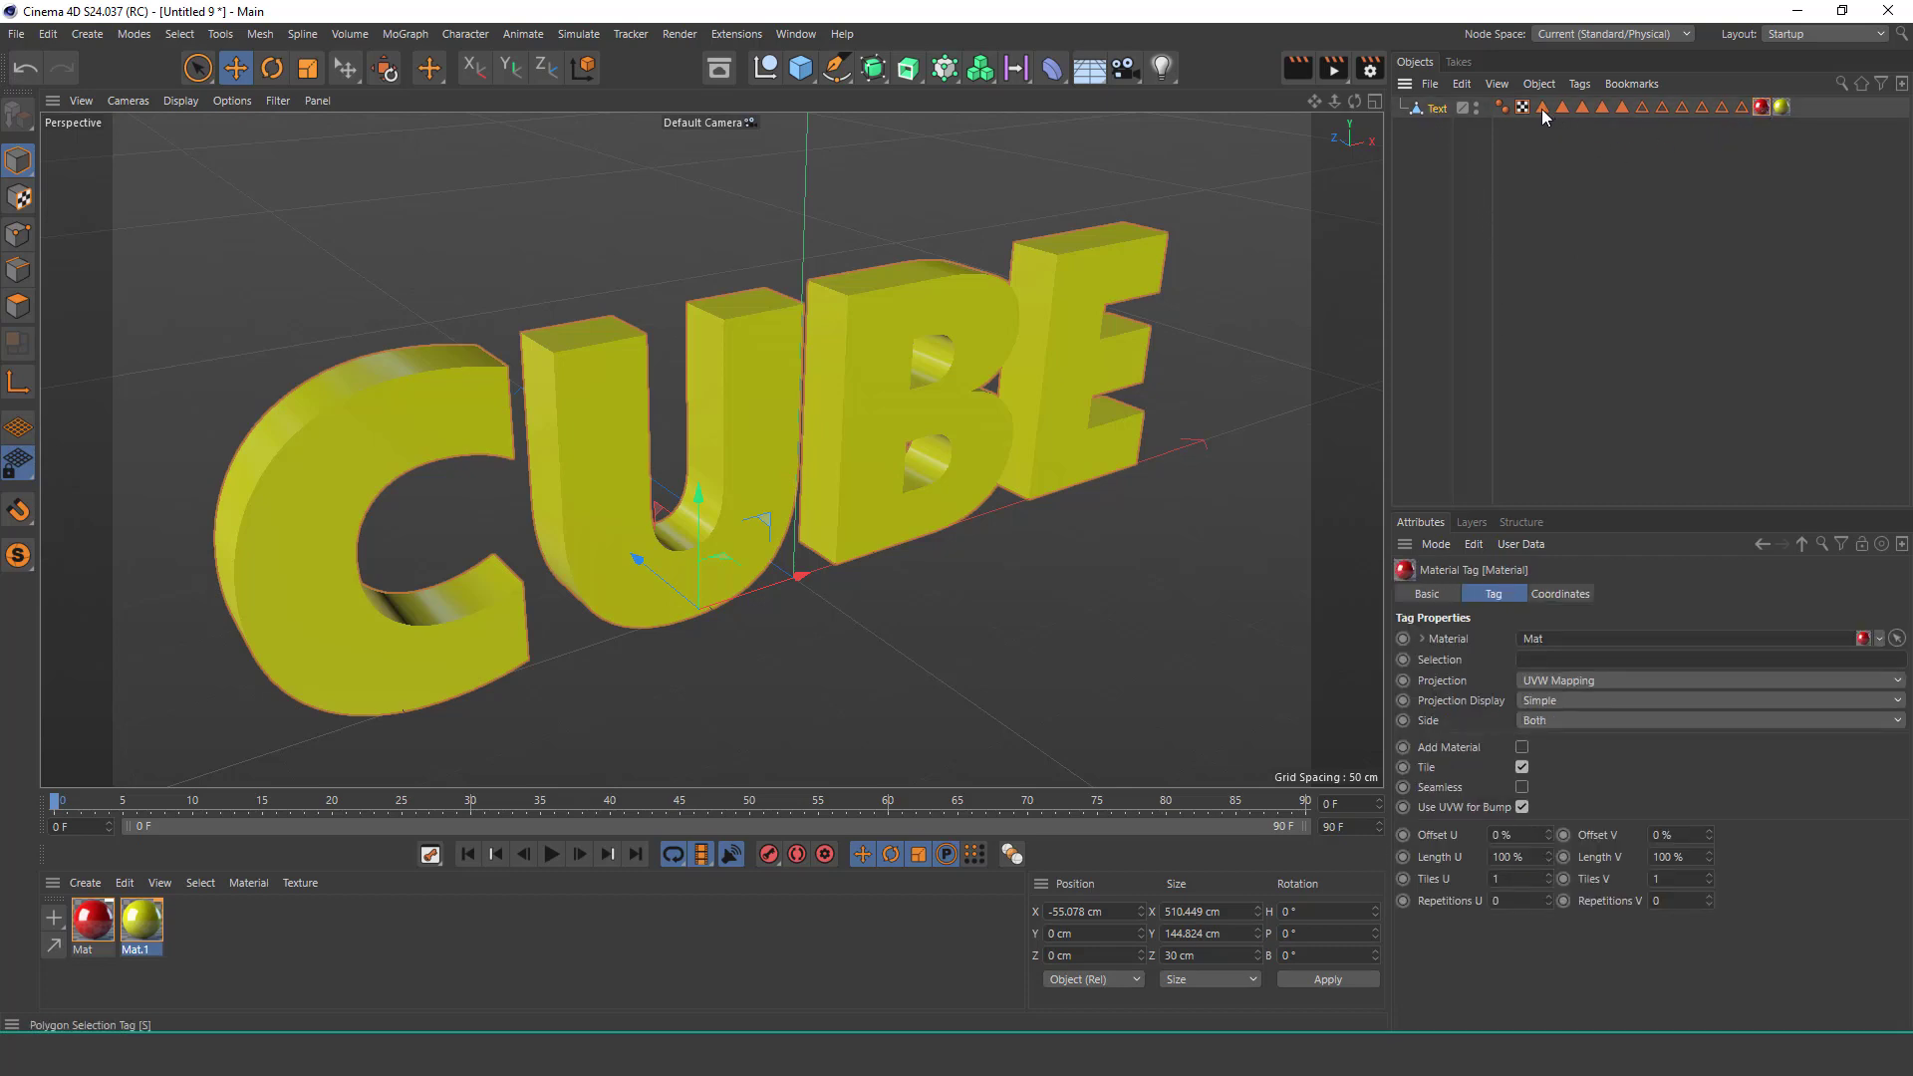
left_click_drag(1541, 108, 1539, 662)
left_click_drag(1795, 111, 1794, 107)
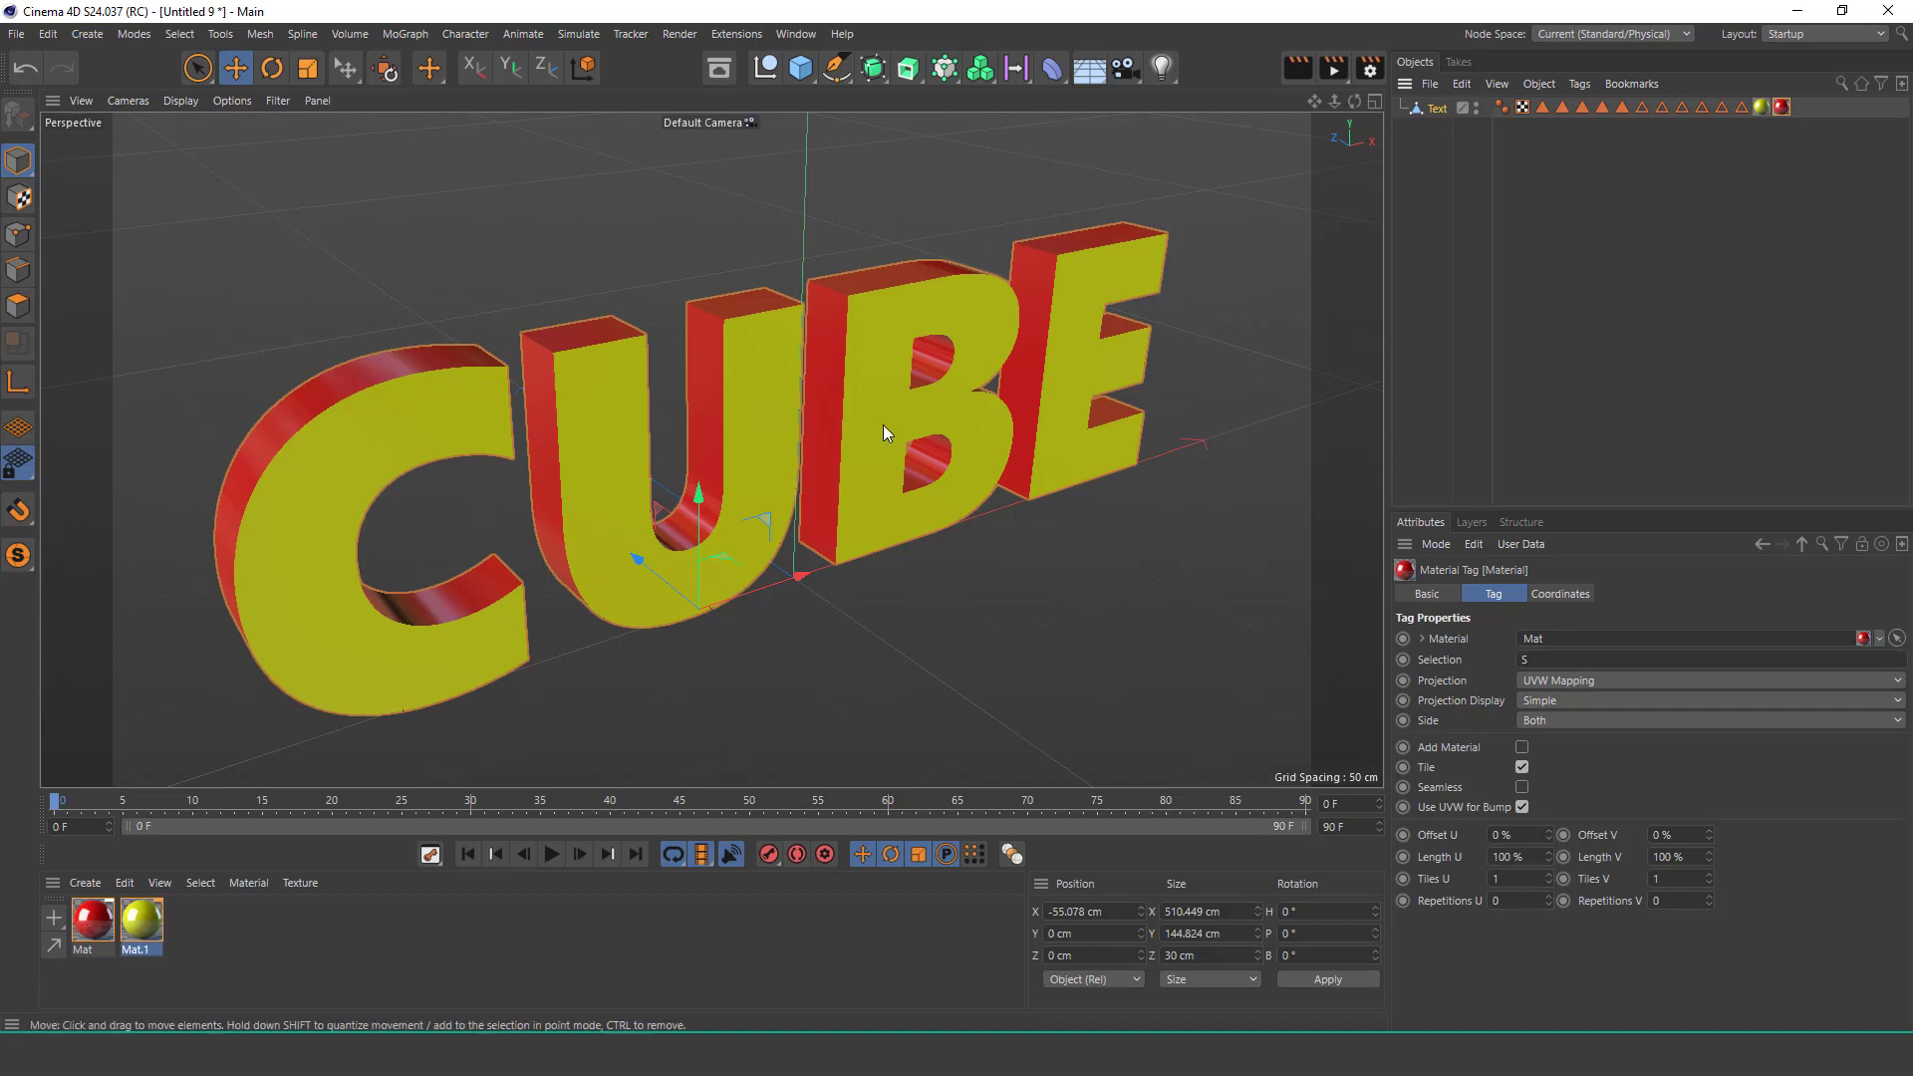
mouse_move(779, 421)
left_mouse_down("alt")
mouse_move(767, 396)
mouse_move(1102, 373)
mouse_move(750, 373)
mouse_move(747, 404)
left_mouse_up("alt")
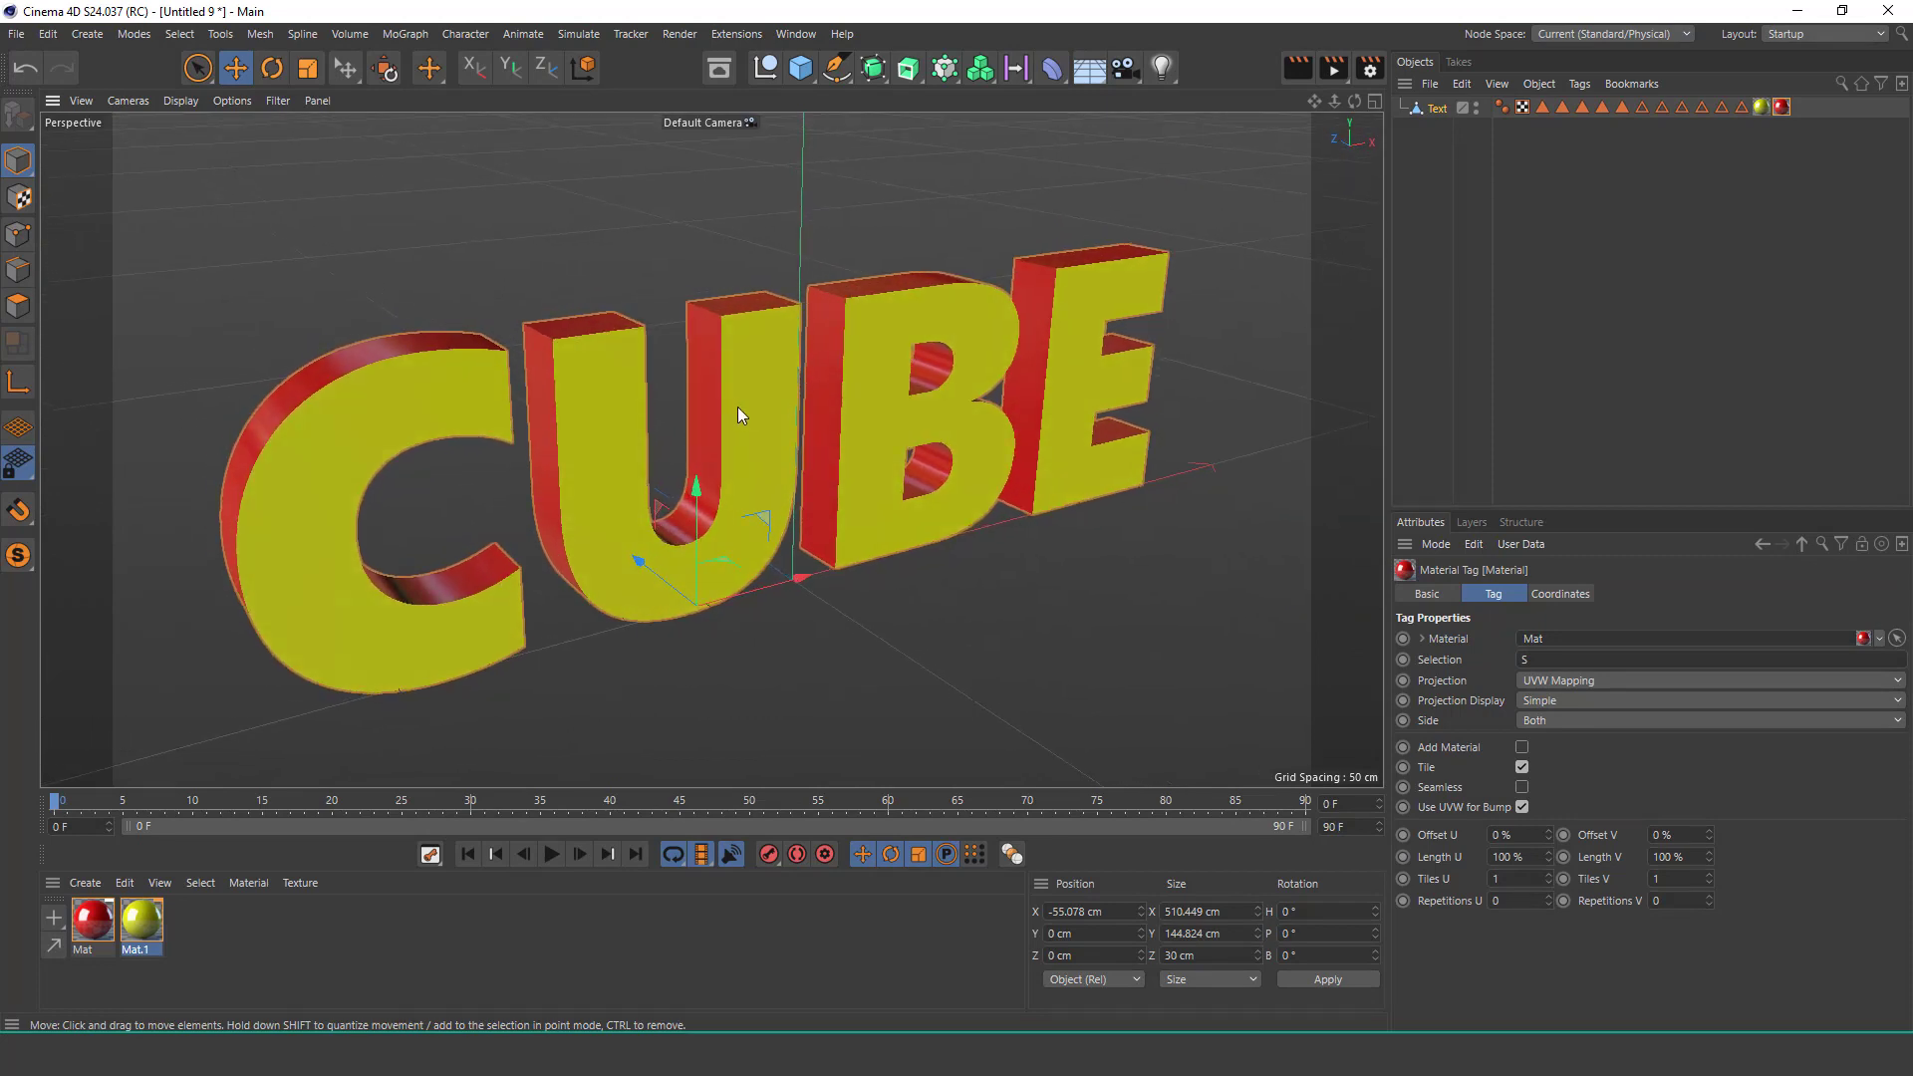
Add a Voronoi Fracture, nest Text under it, and turn off Colorize Fragments.
left_click(406, 34)
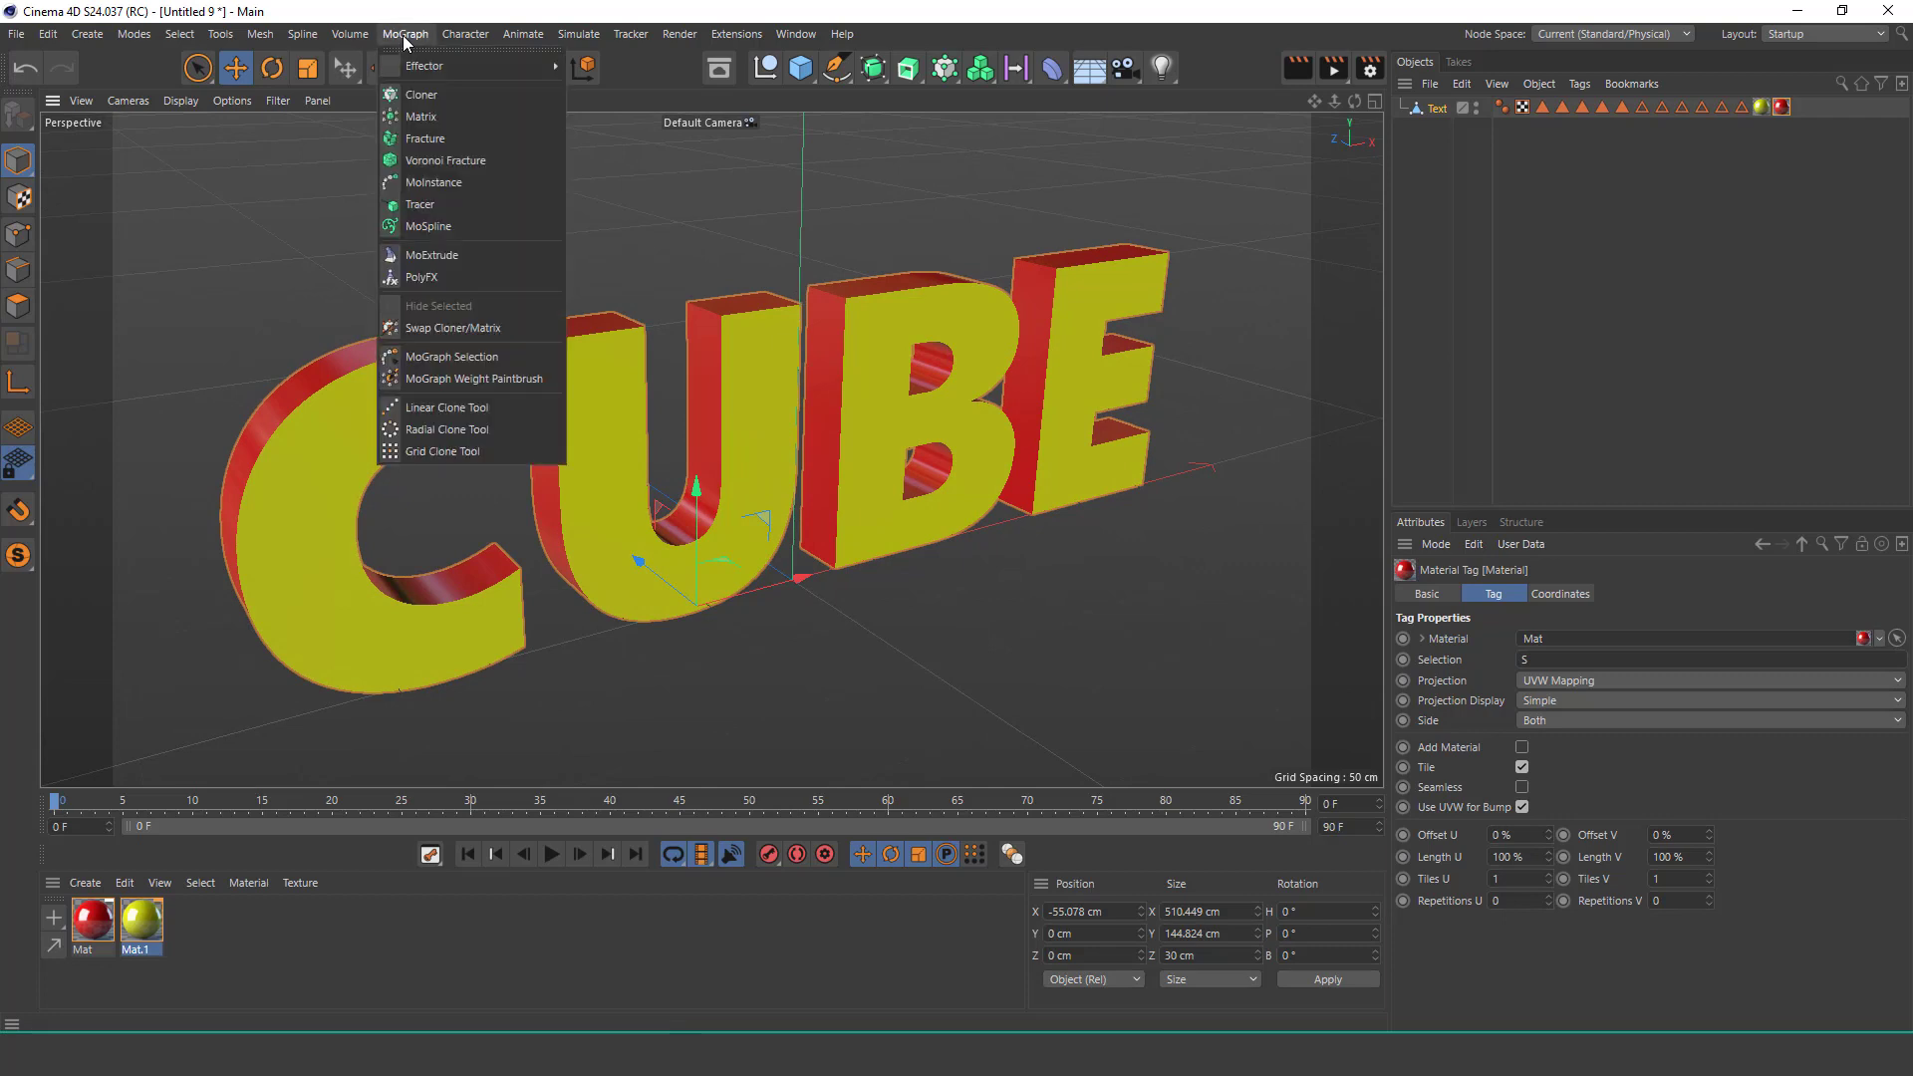
left_click(476, 162)
left_click_drag(1419, 129, 1449, 112)
left_click(1450, 113)
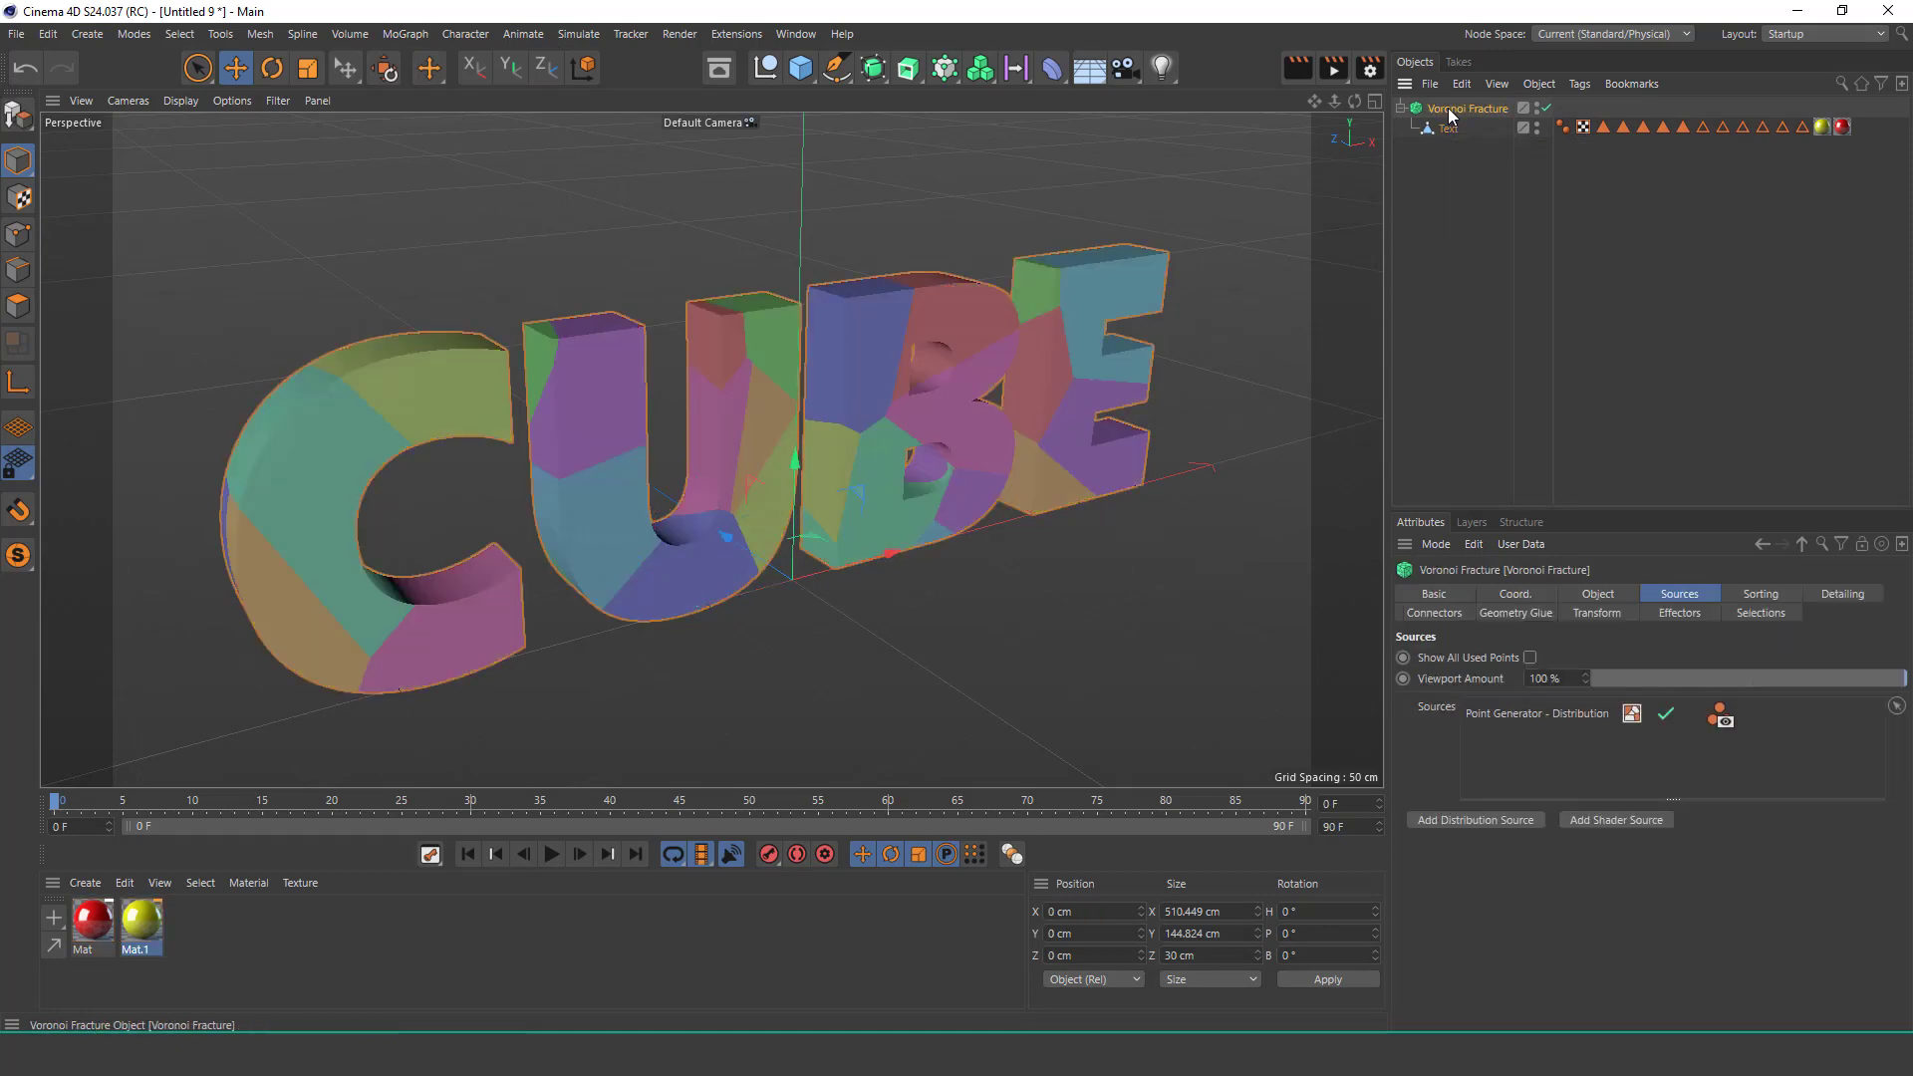
left_click(1592, 595)
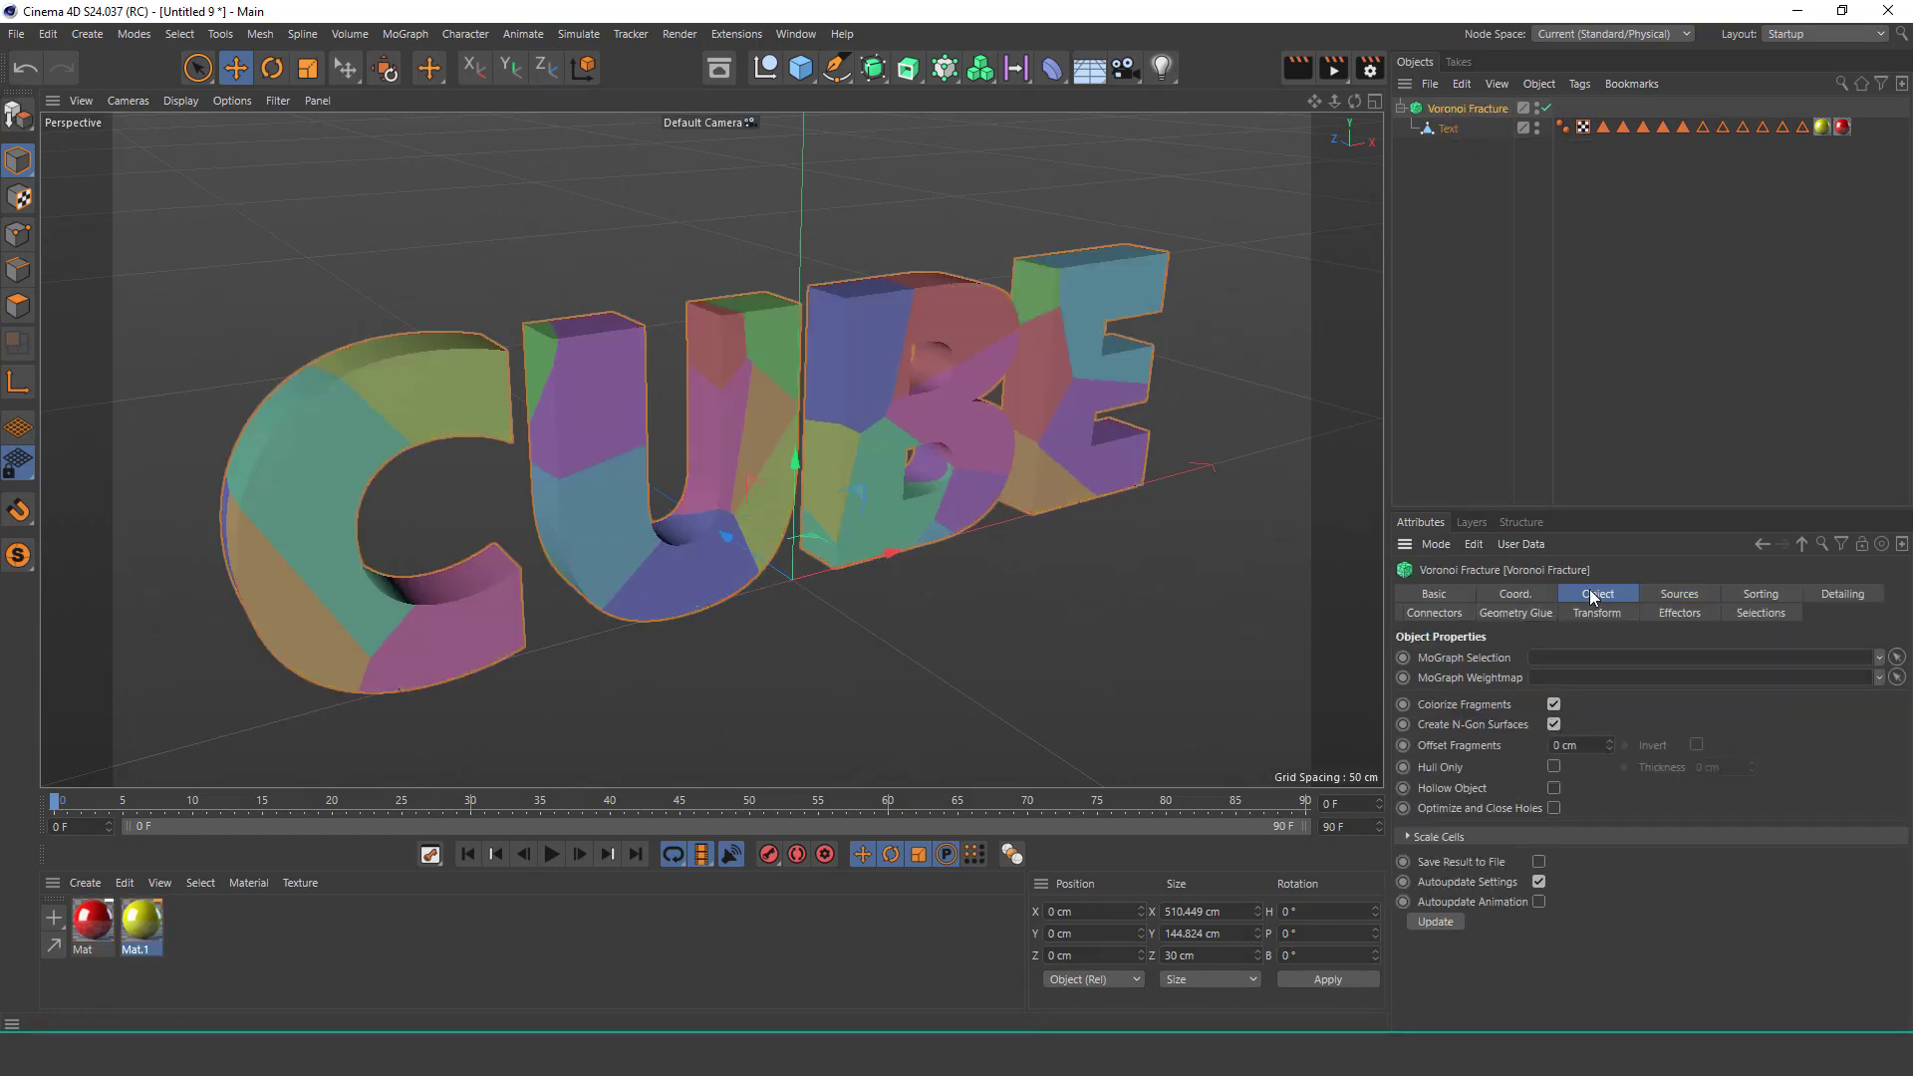
left_click(1554, 704)
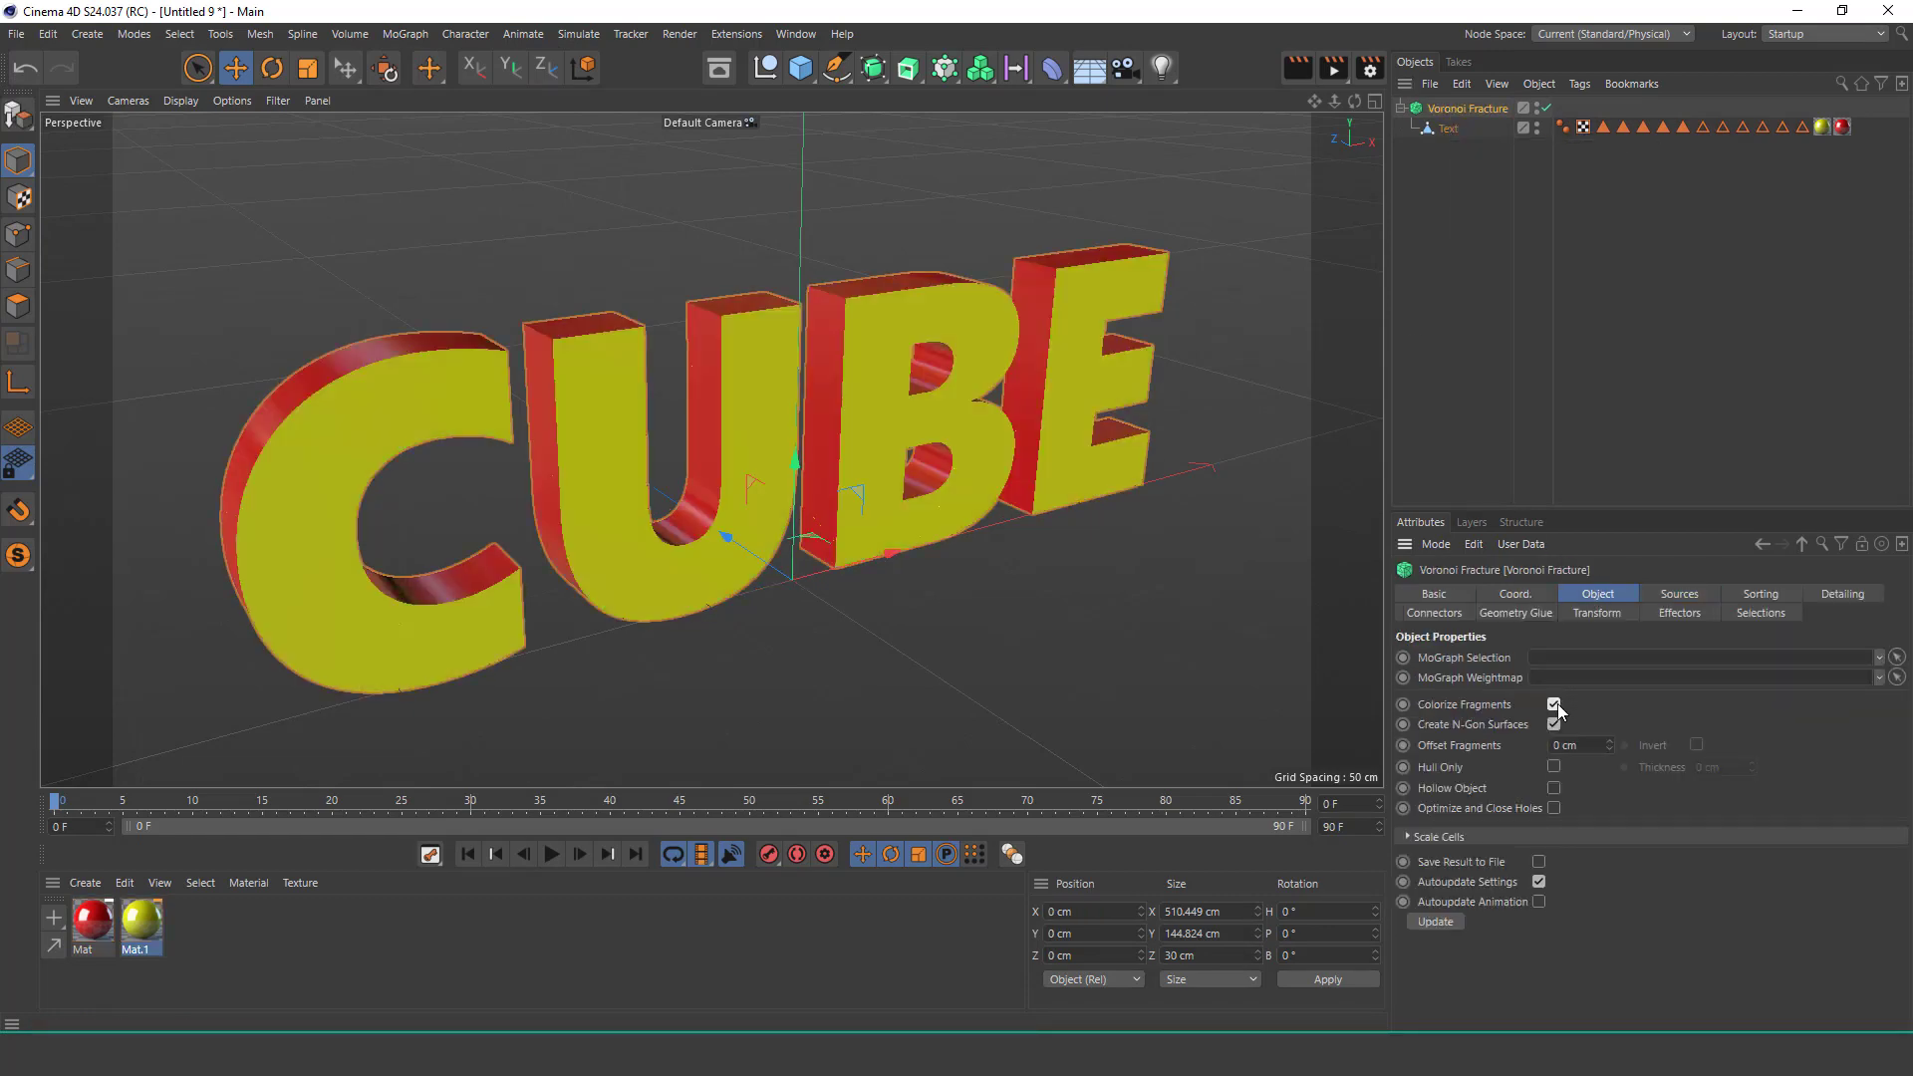
Set the fracture's Point Generator amount to 40.
left_click(1686, 597)
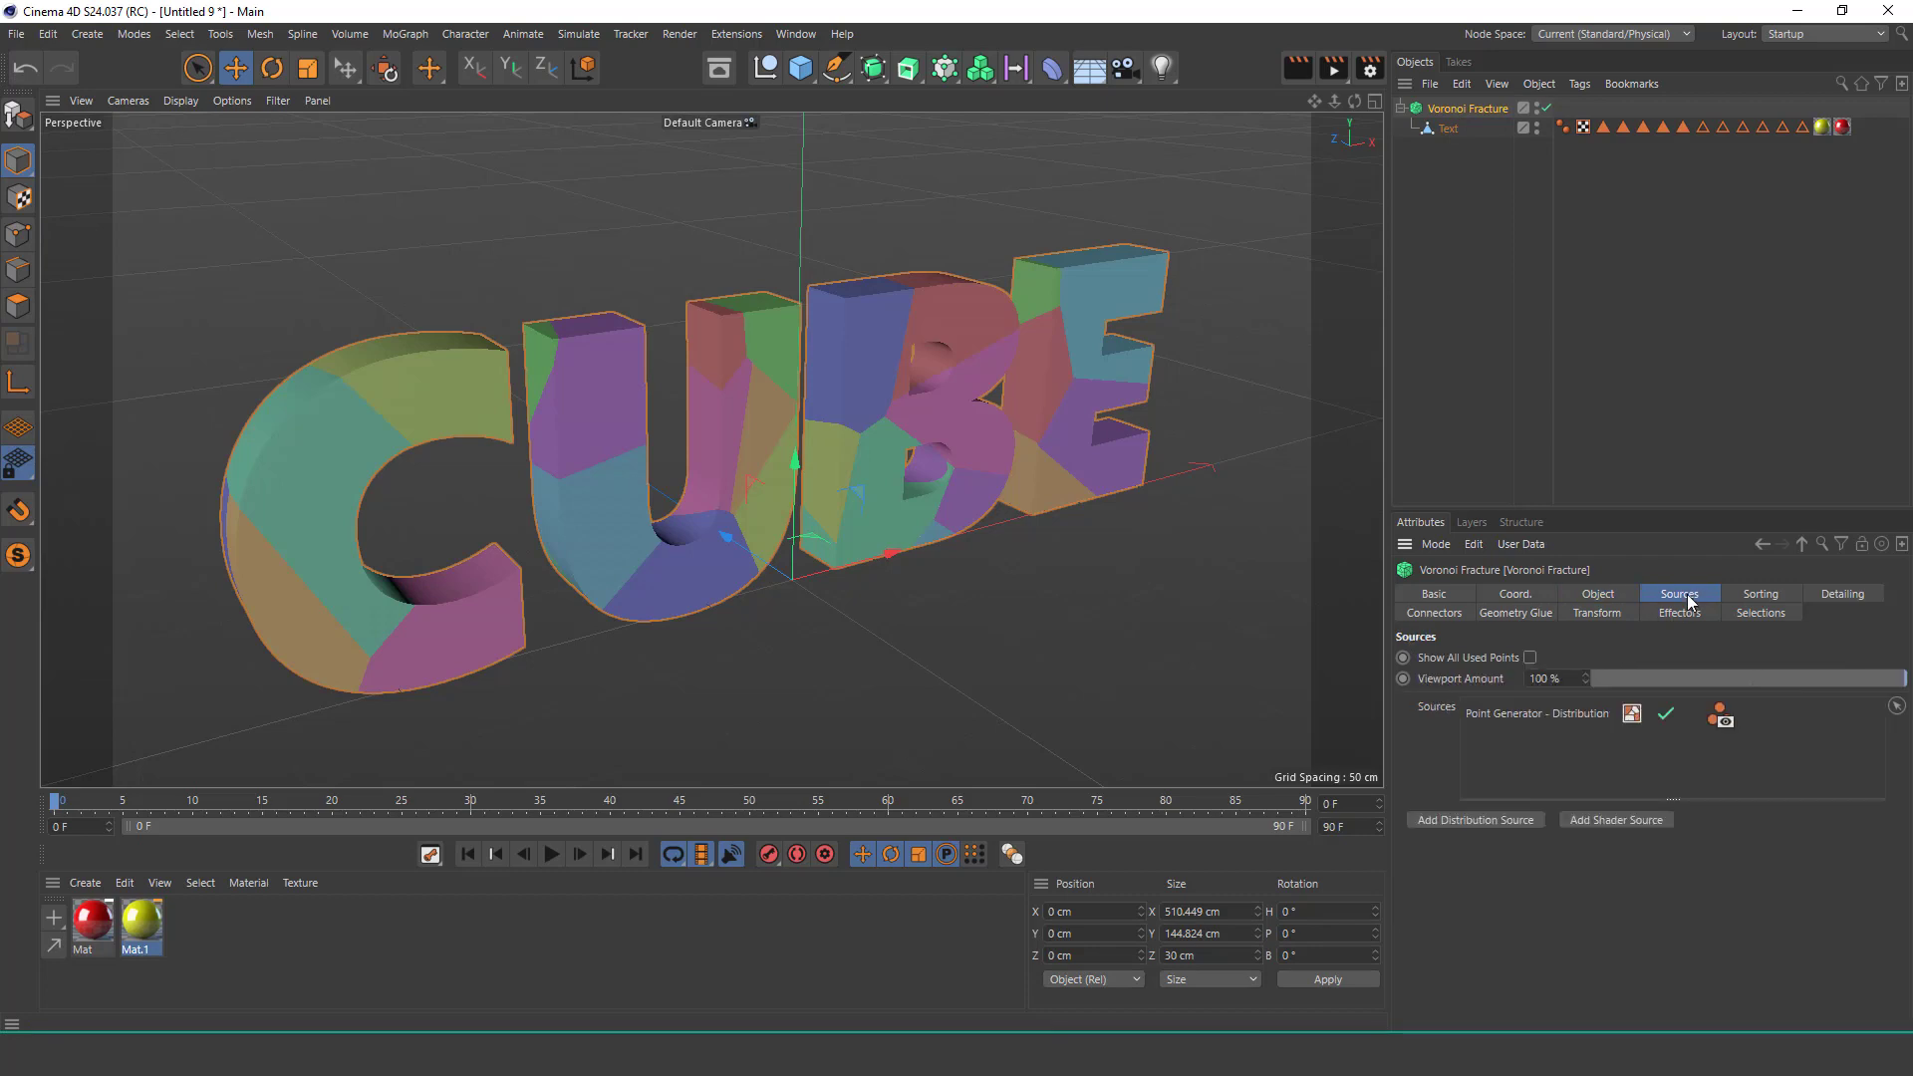
left_click(1642, 715)
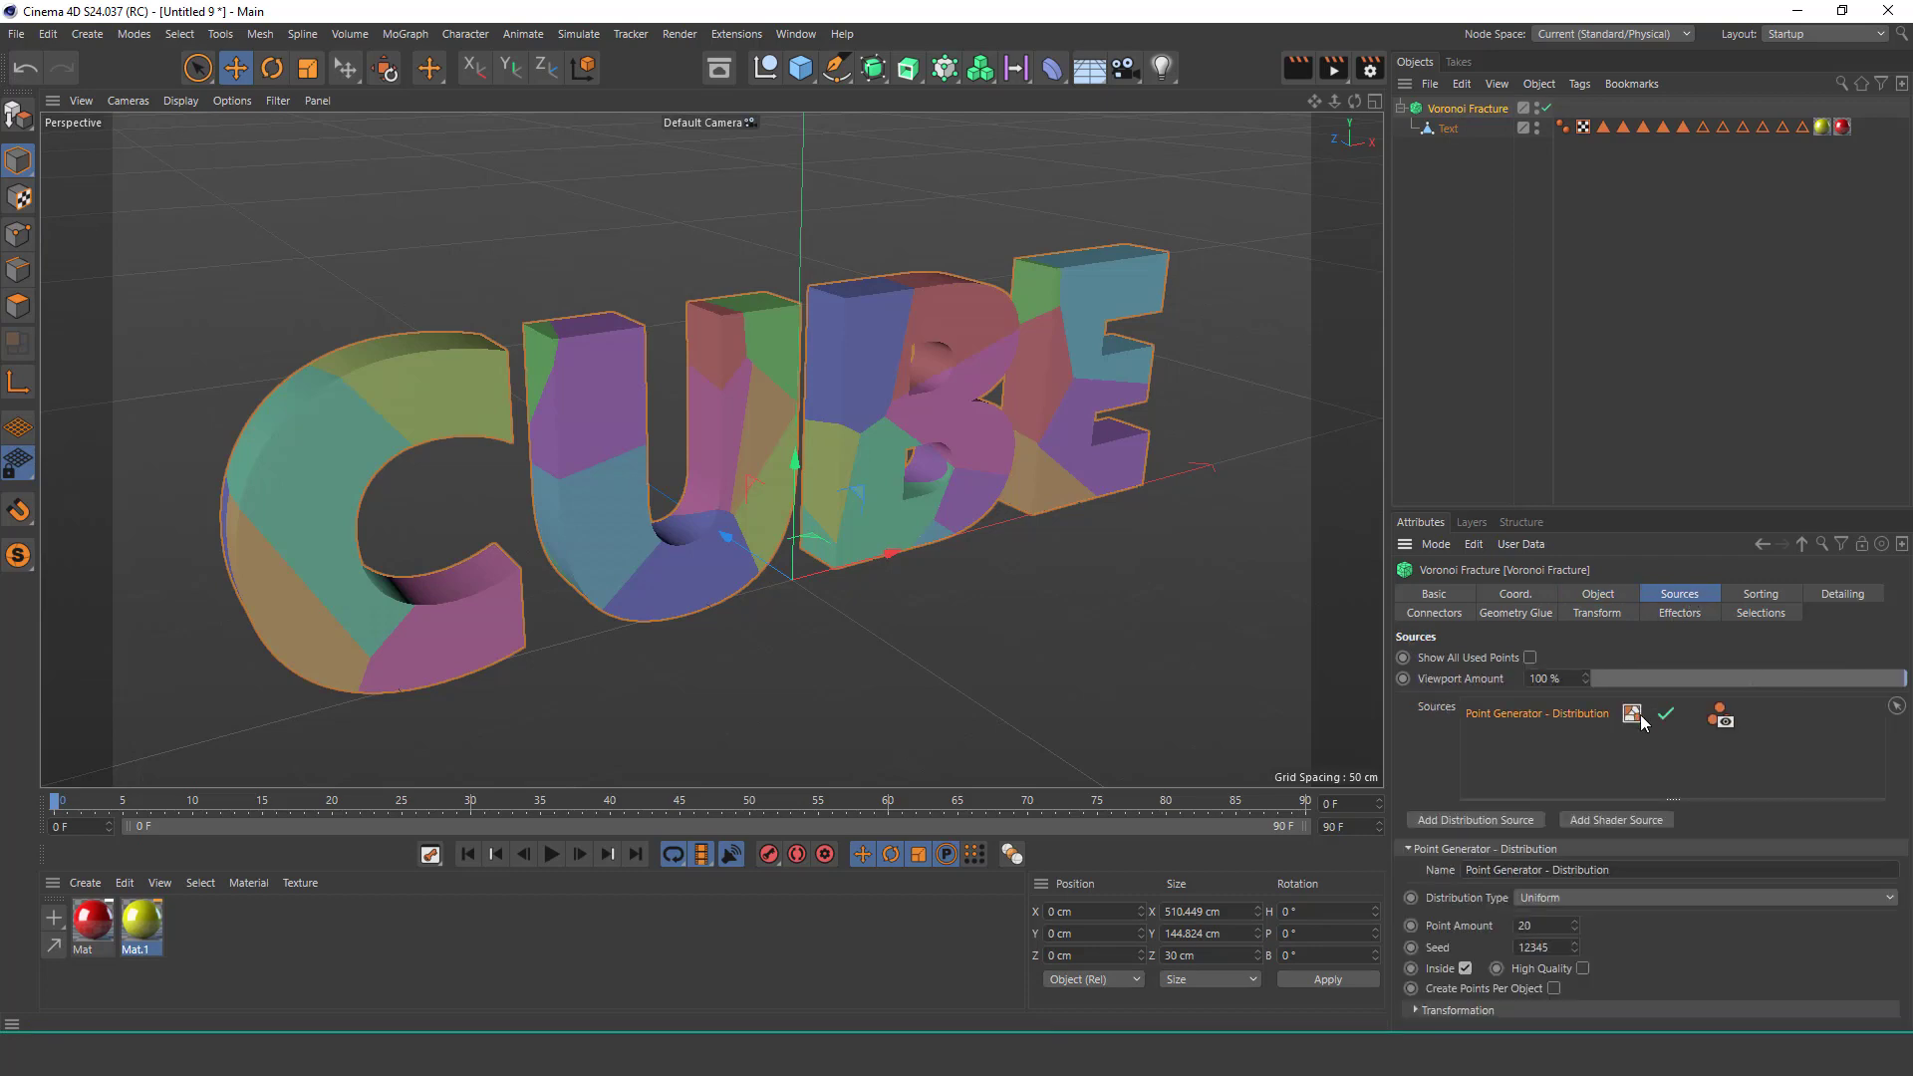
double_click(1532, 930)
type("40")
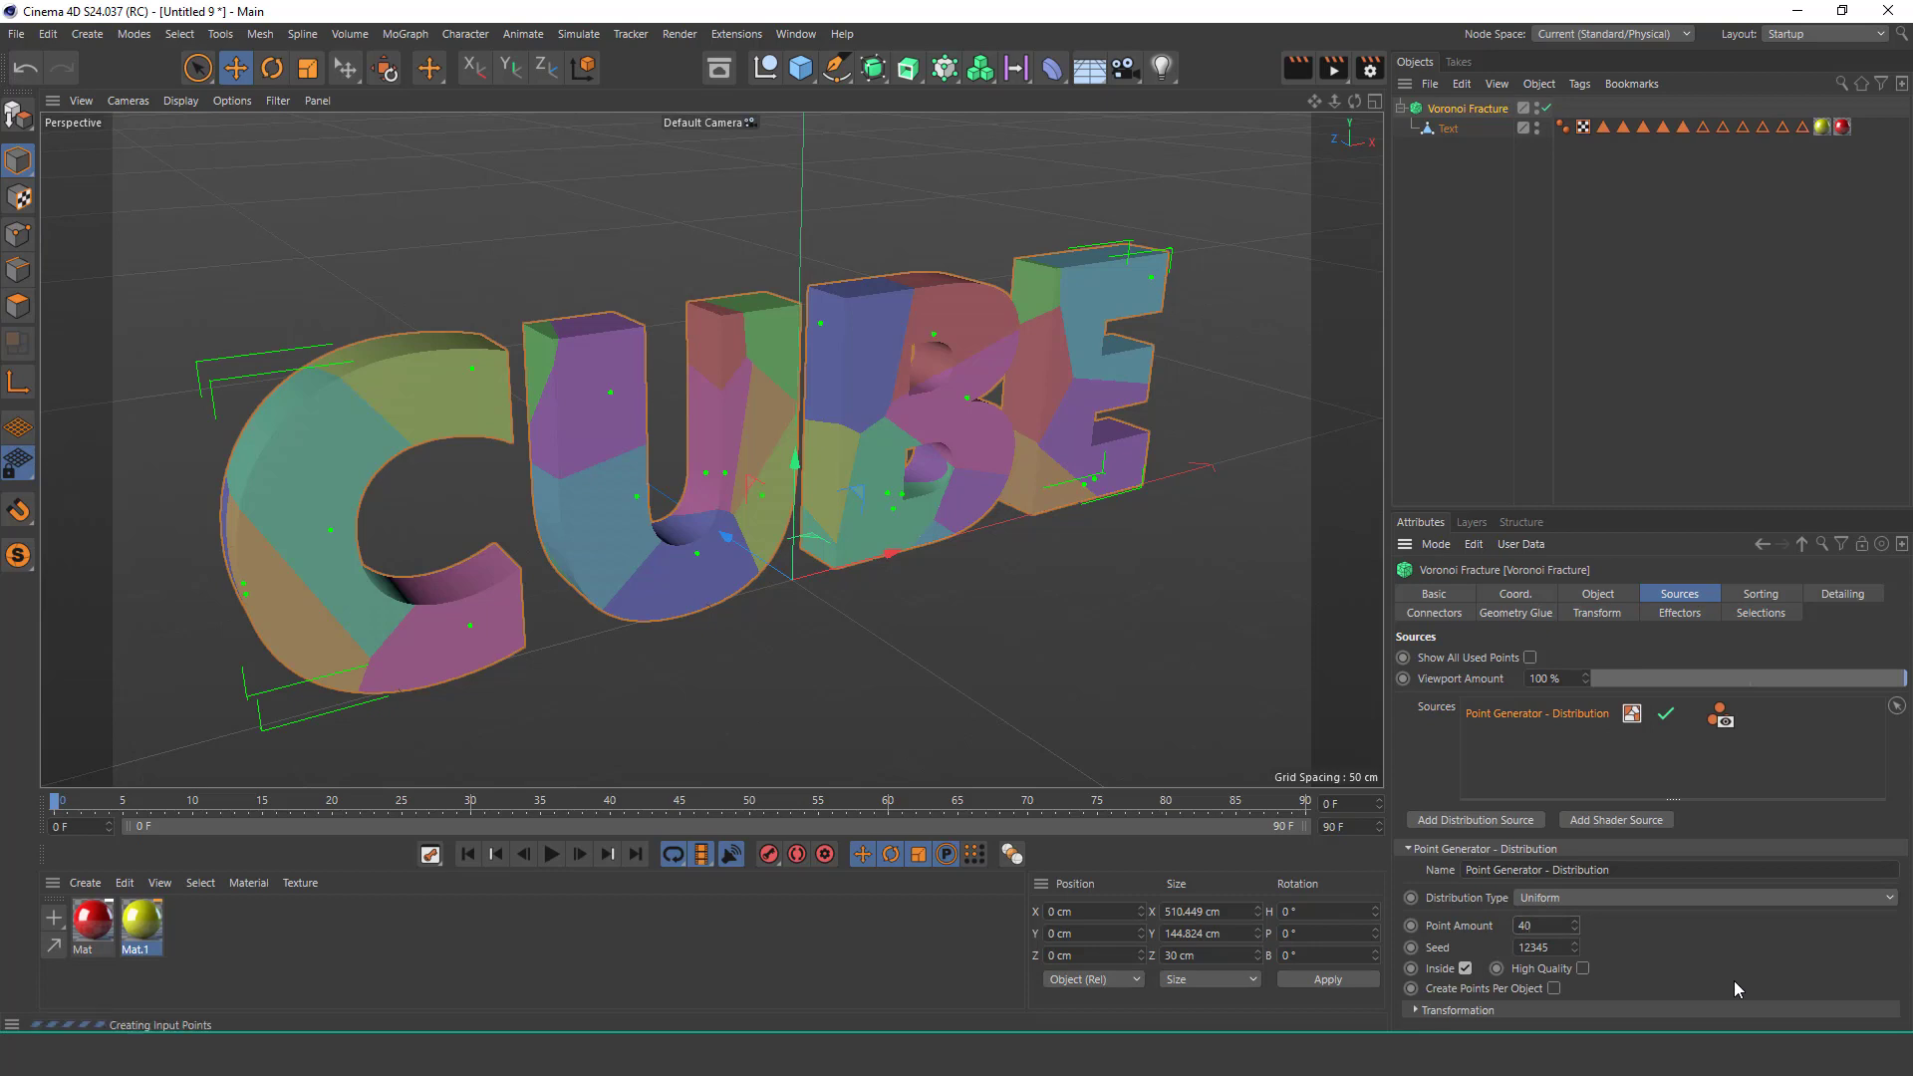
key("Return")
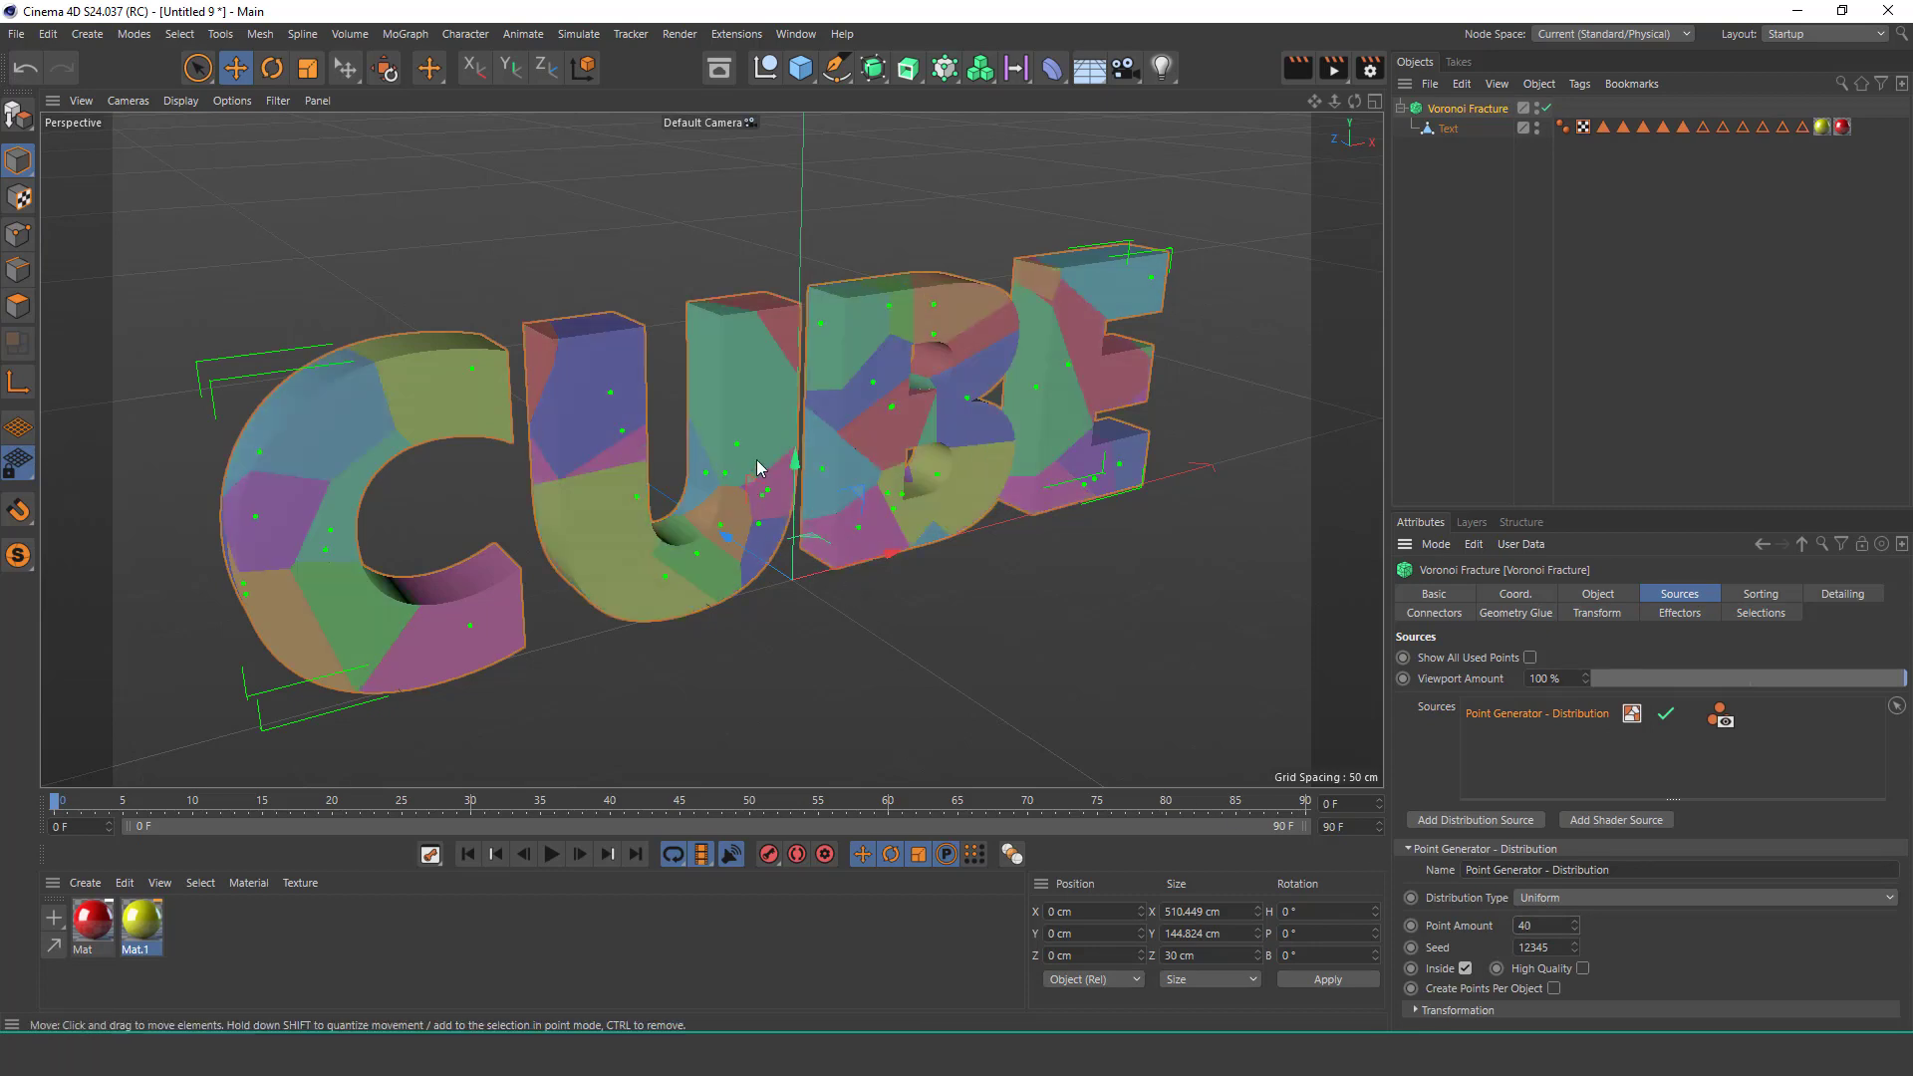
mouse_move(772, 464)
left_mouse_down("alt")
mouse_move(814, 446)
mouse_move(673, 422)
mouse_move(757, 428)
left_mouse_up("alt")
Raise the point amount to 400 and hide the distribution points in the viewport.
double_click(1530, 925)
type("4")
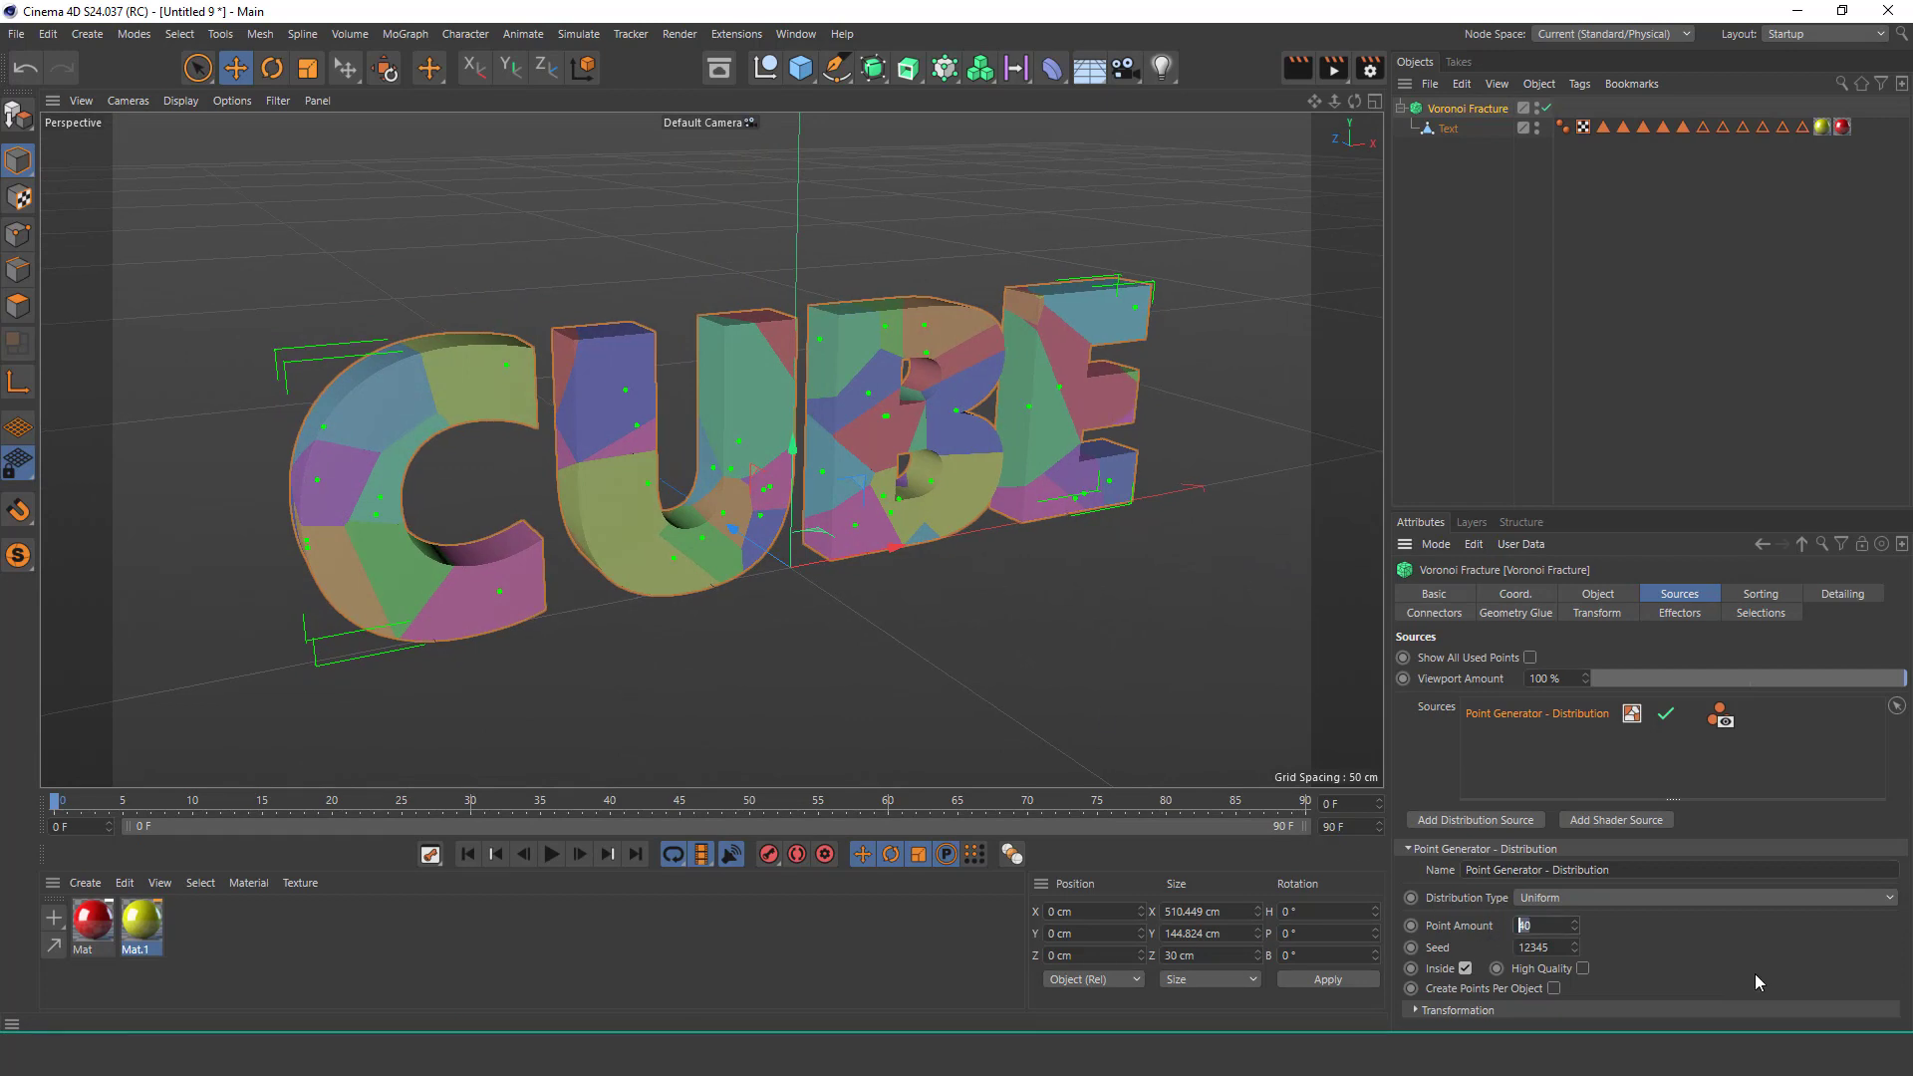
key("Return")
left_click(1727, 721)
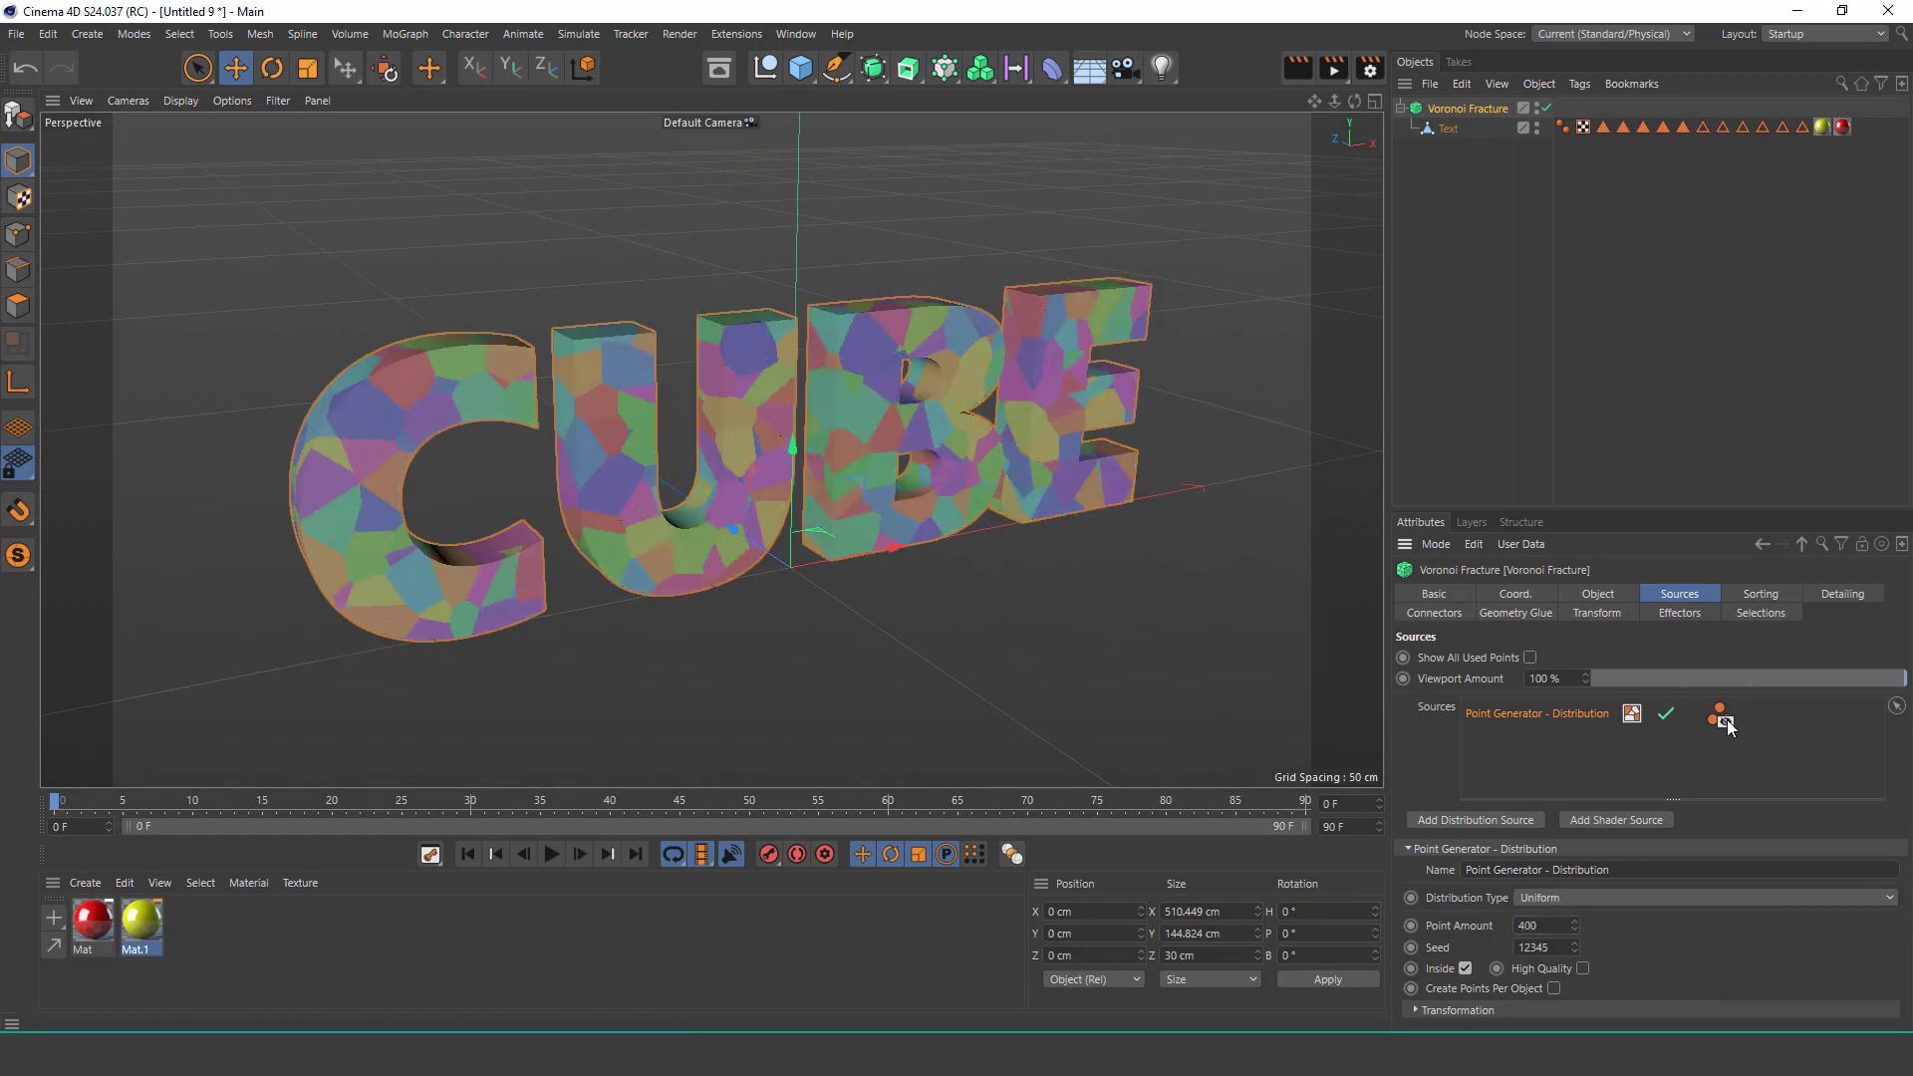
scroll(763, 460, "up", 2)
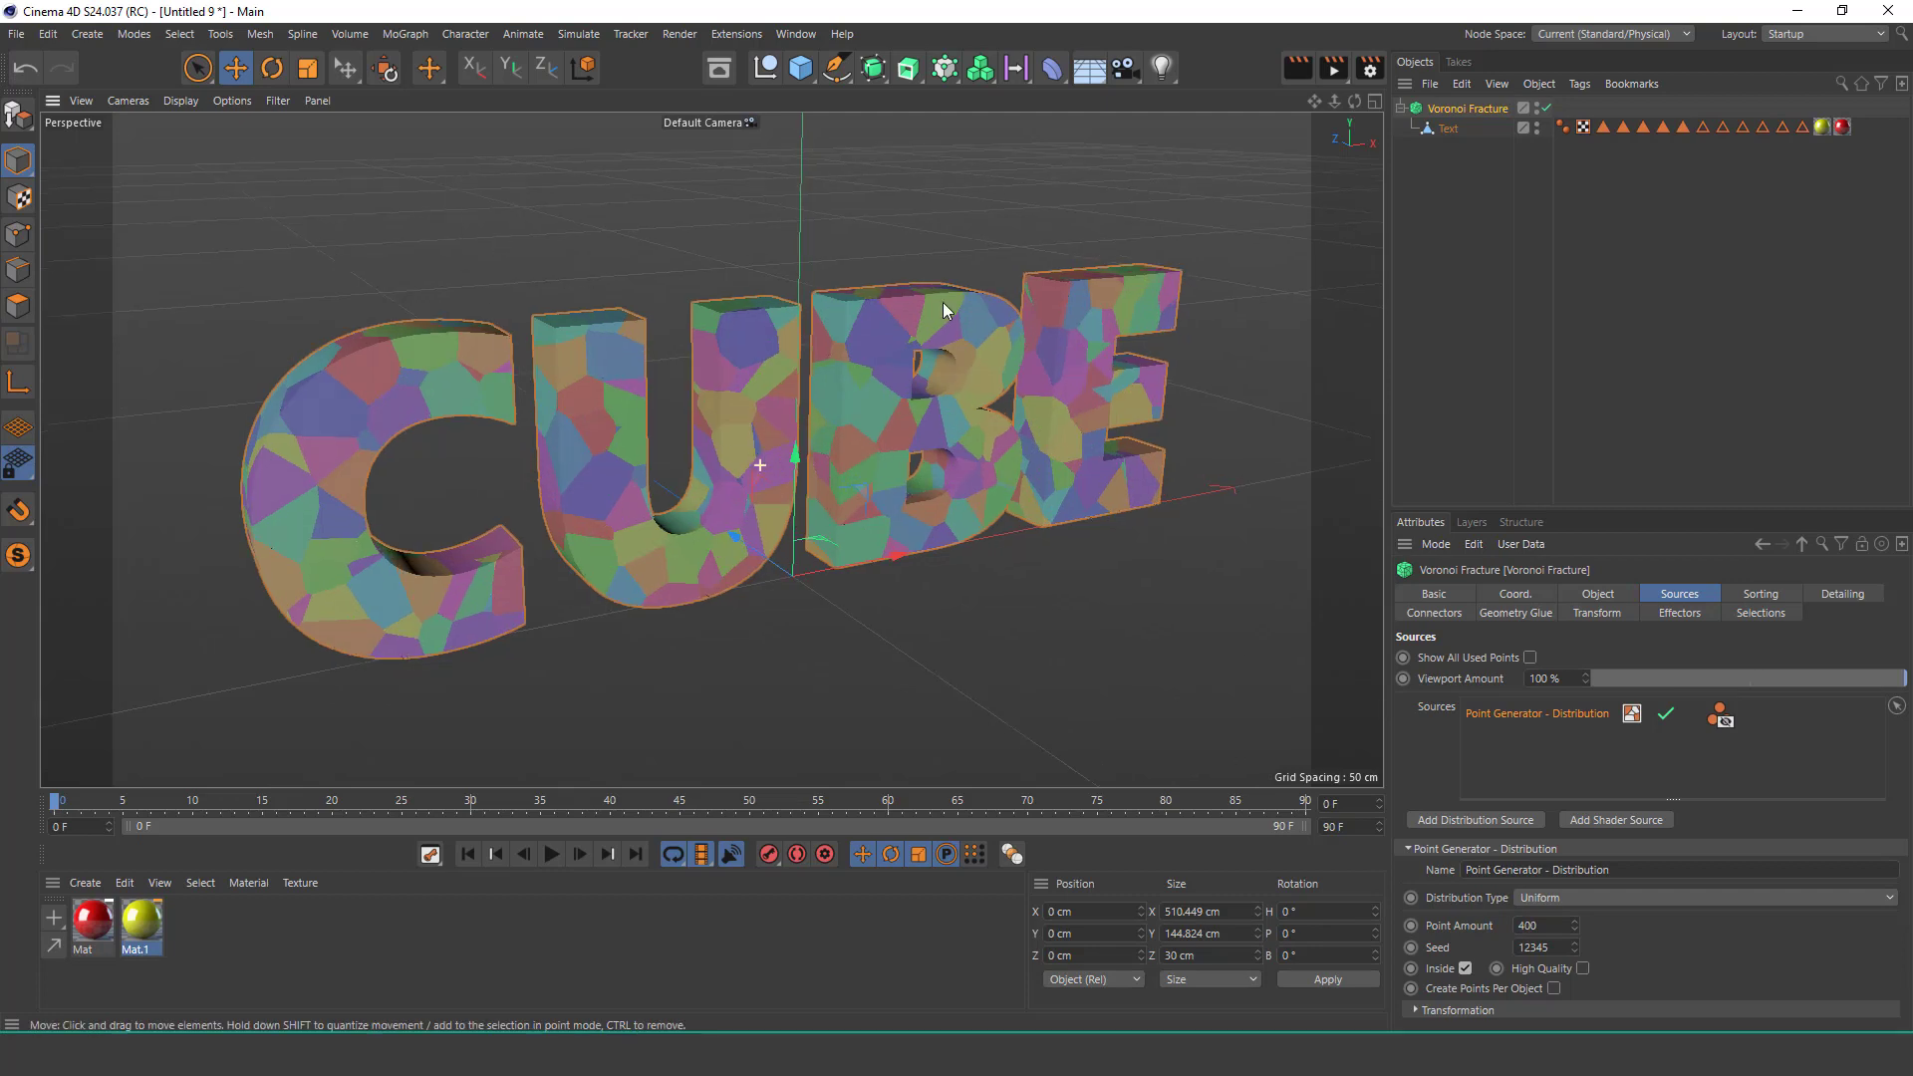
left_click(1440, 130)
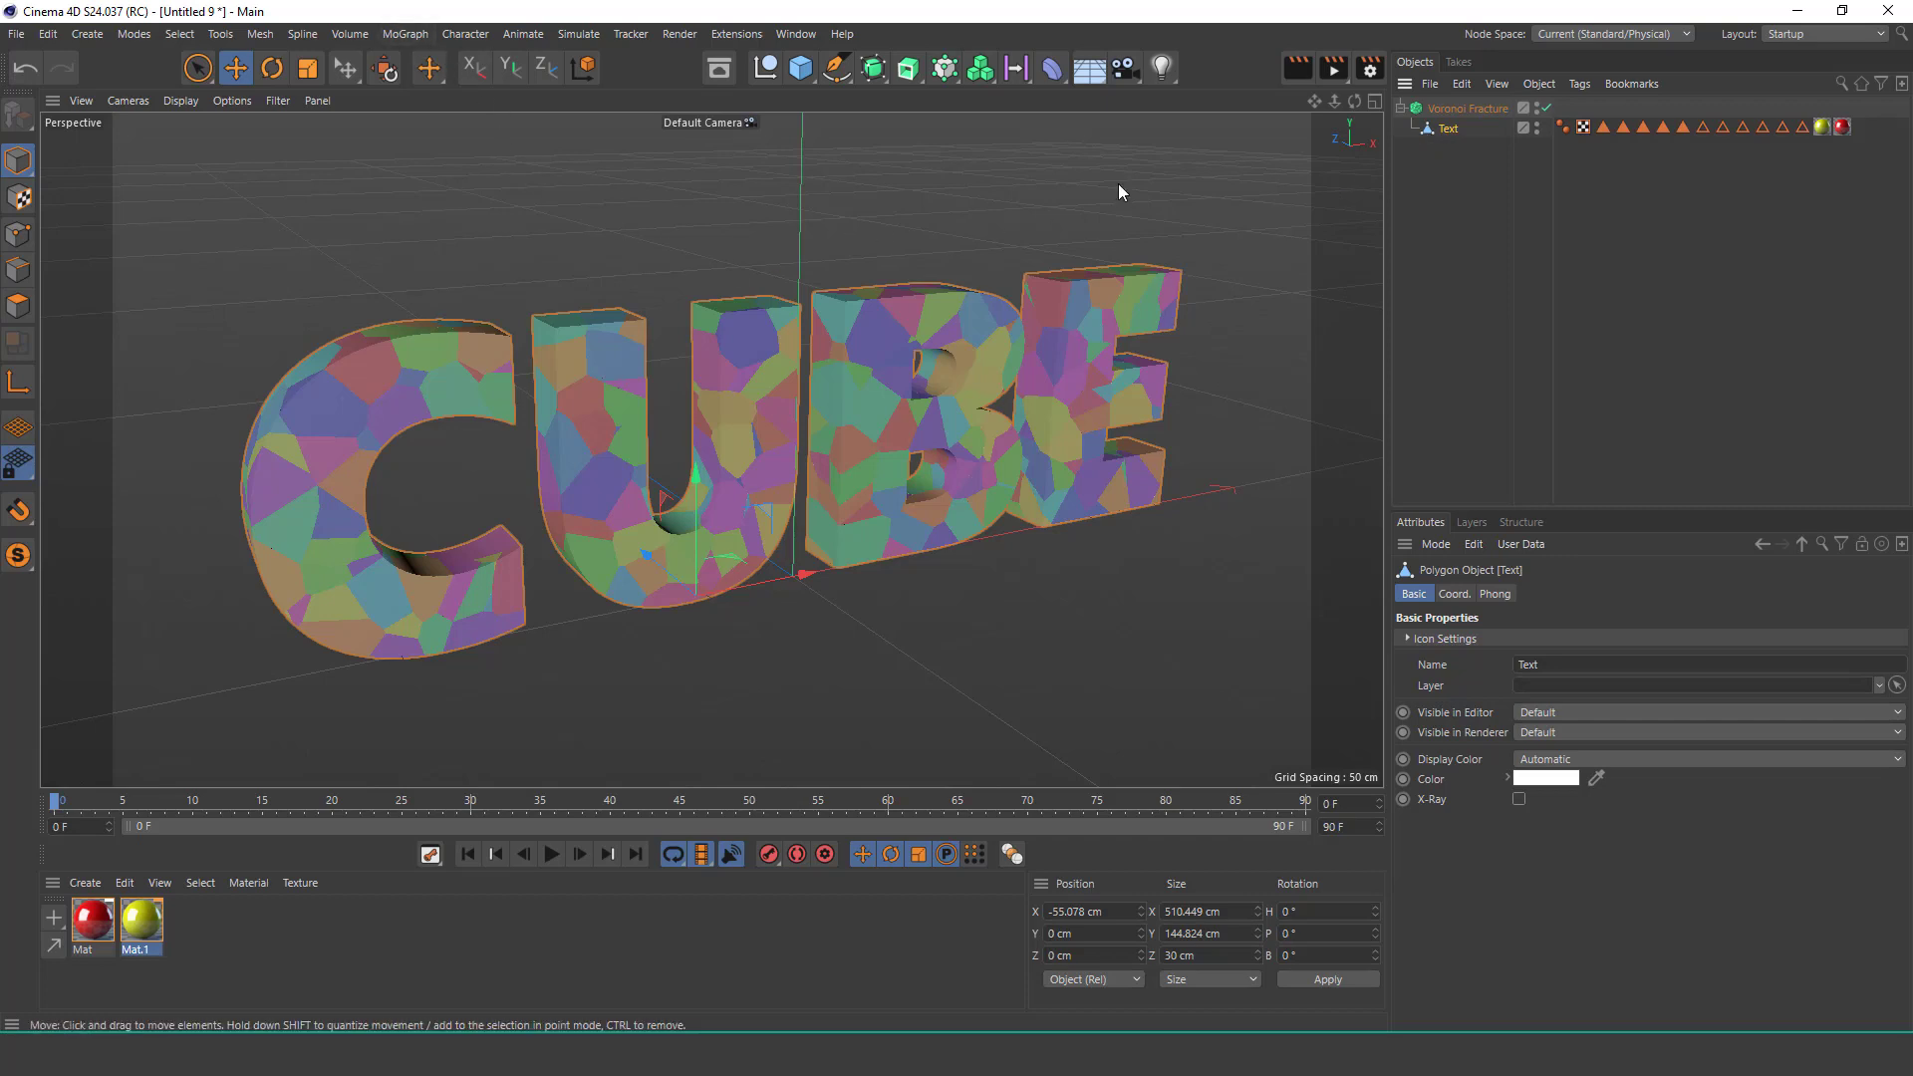
left_click(1467, 108)
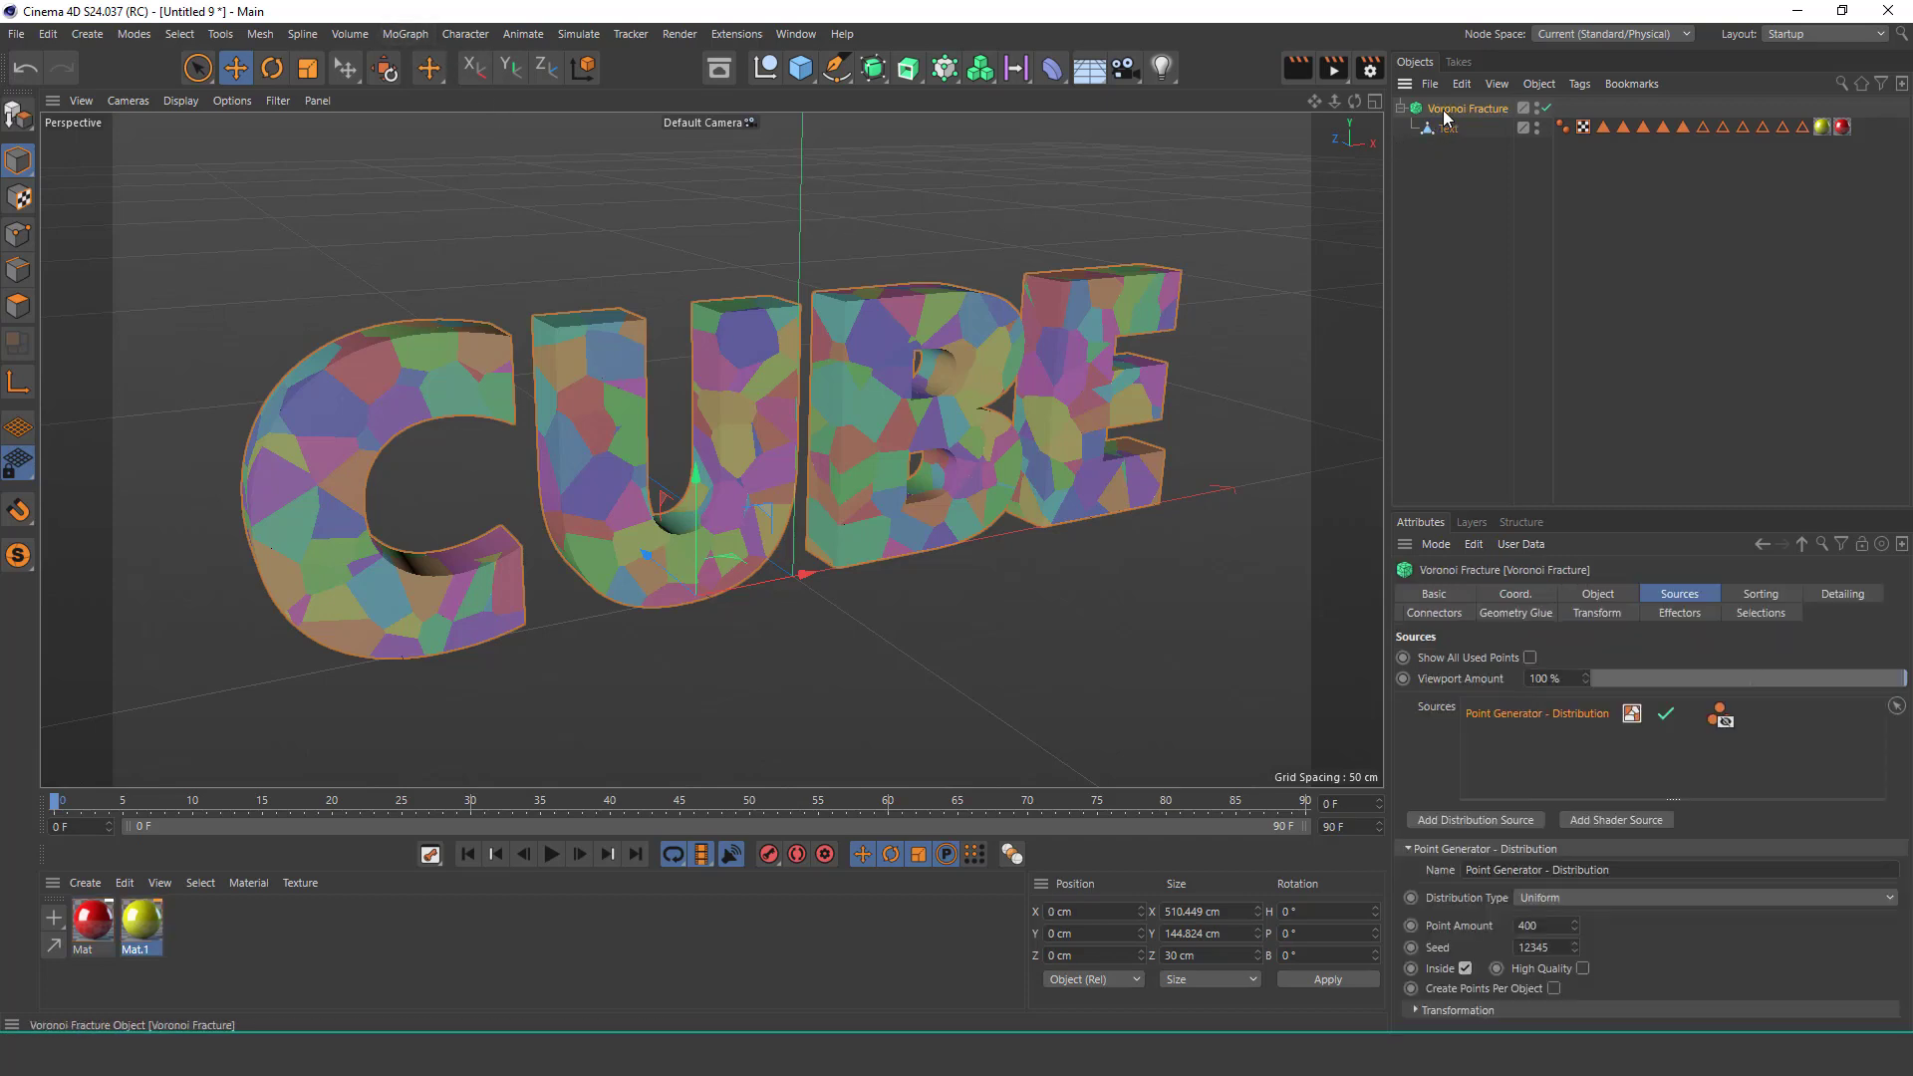
Add a Push Apart effector in Along Z mode with -1% strength.
left_click(413, 36)
mouse_move(449, 66)
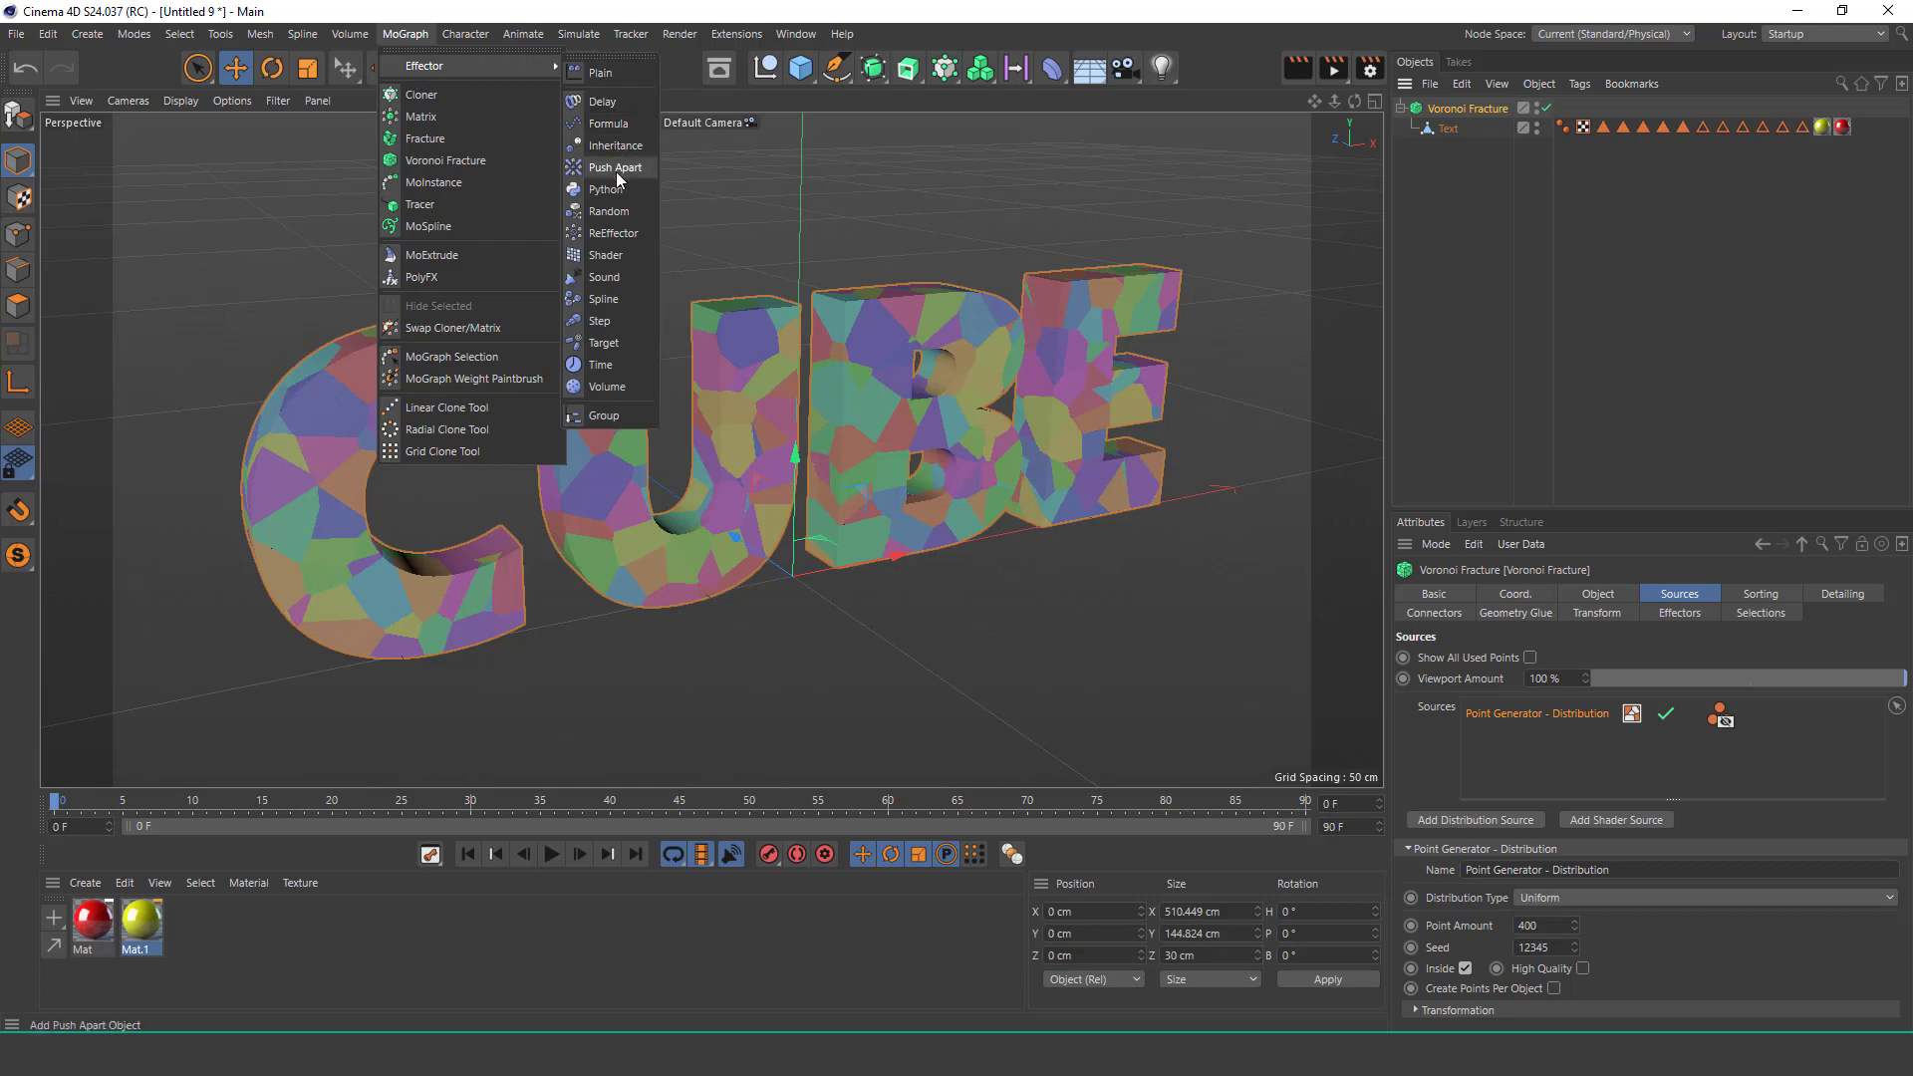
left_click(606, 172)
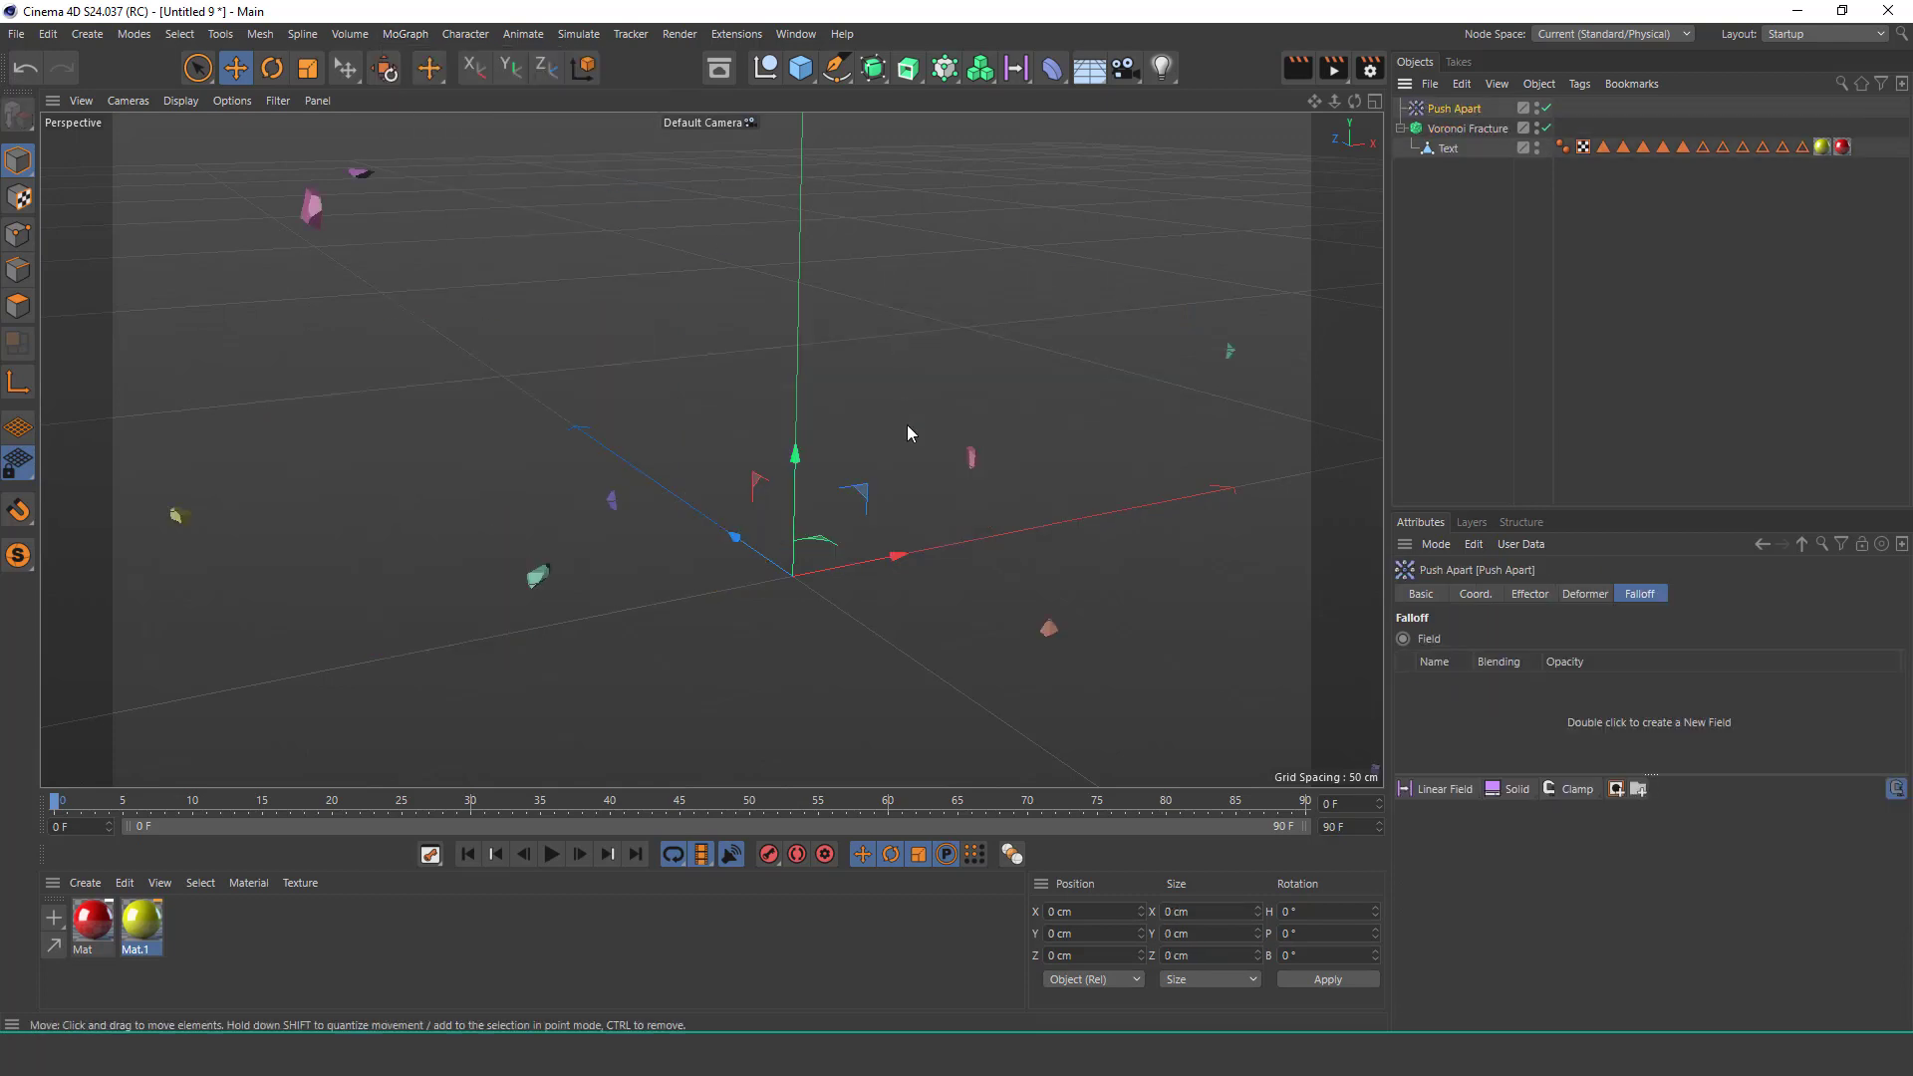
left_click(1522, 596)
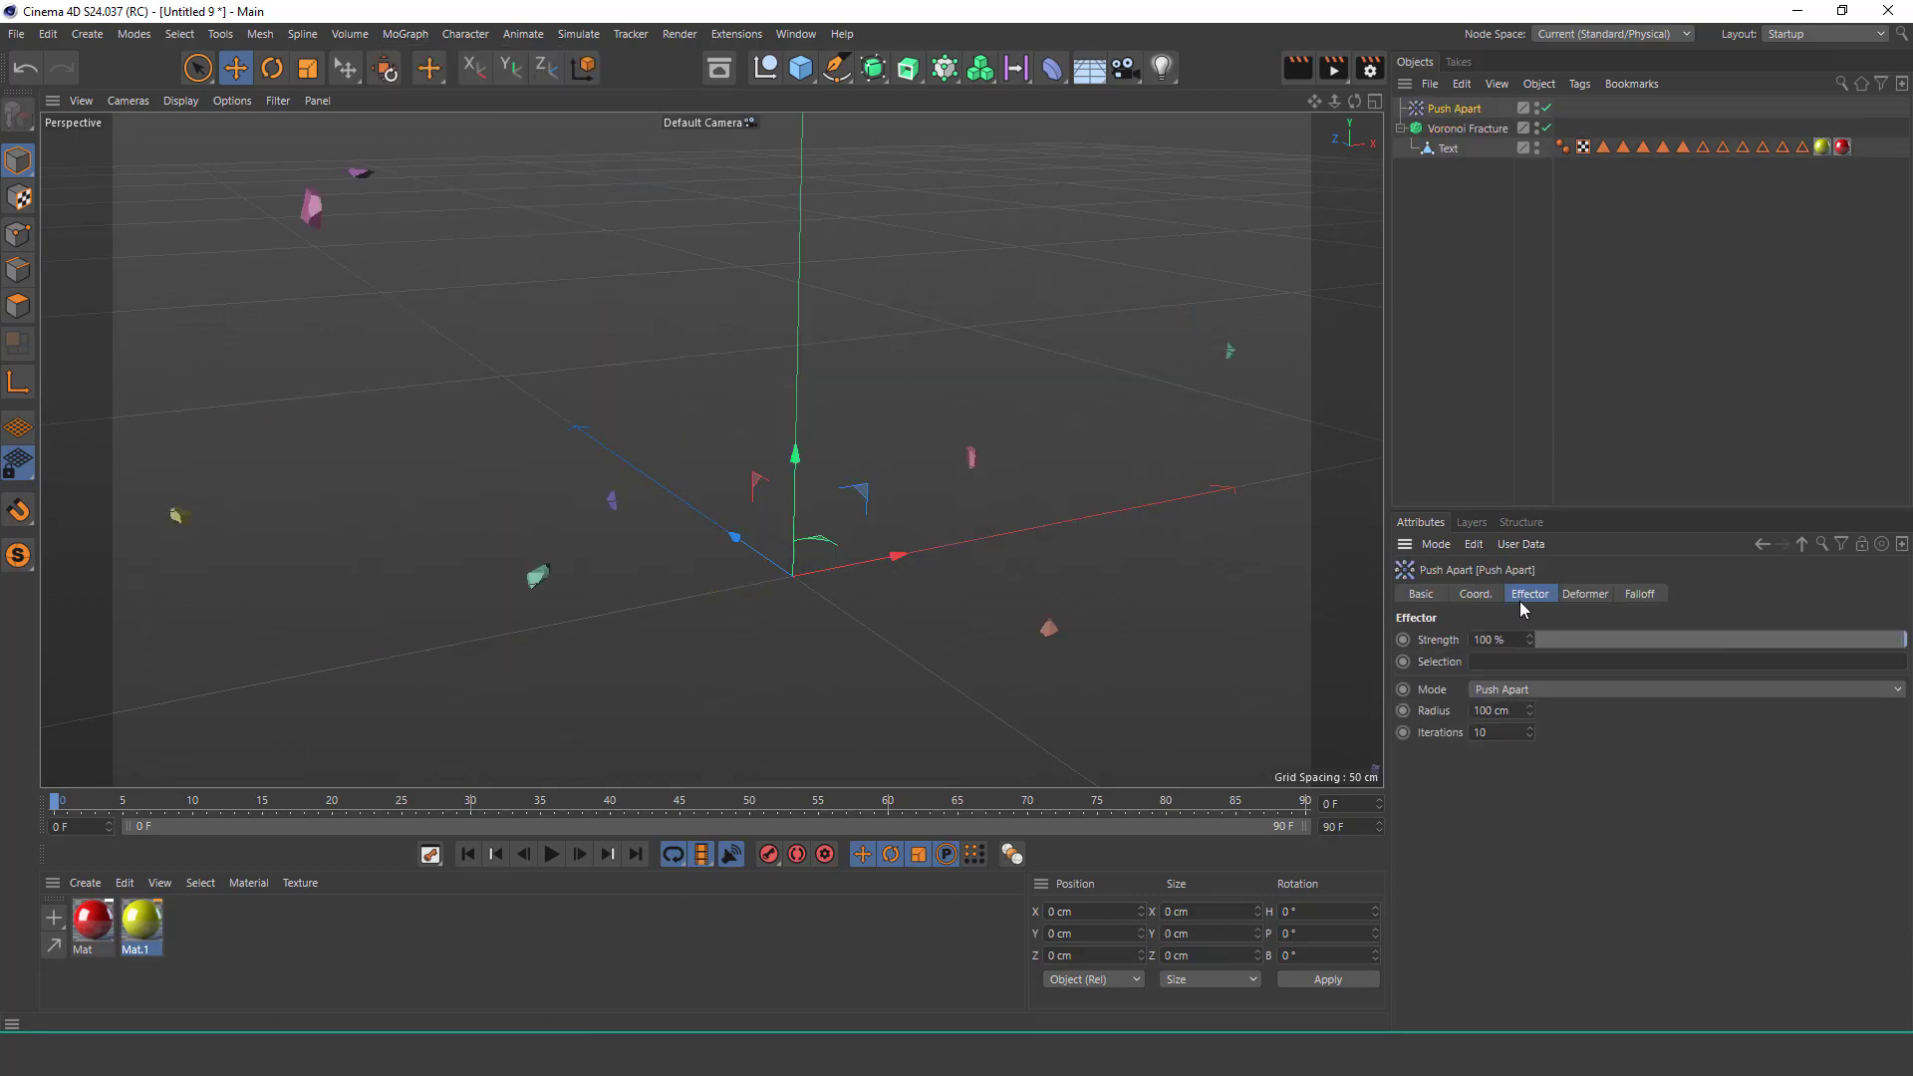
left_click(1534, 697)
left_click(1518, 821)
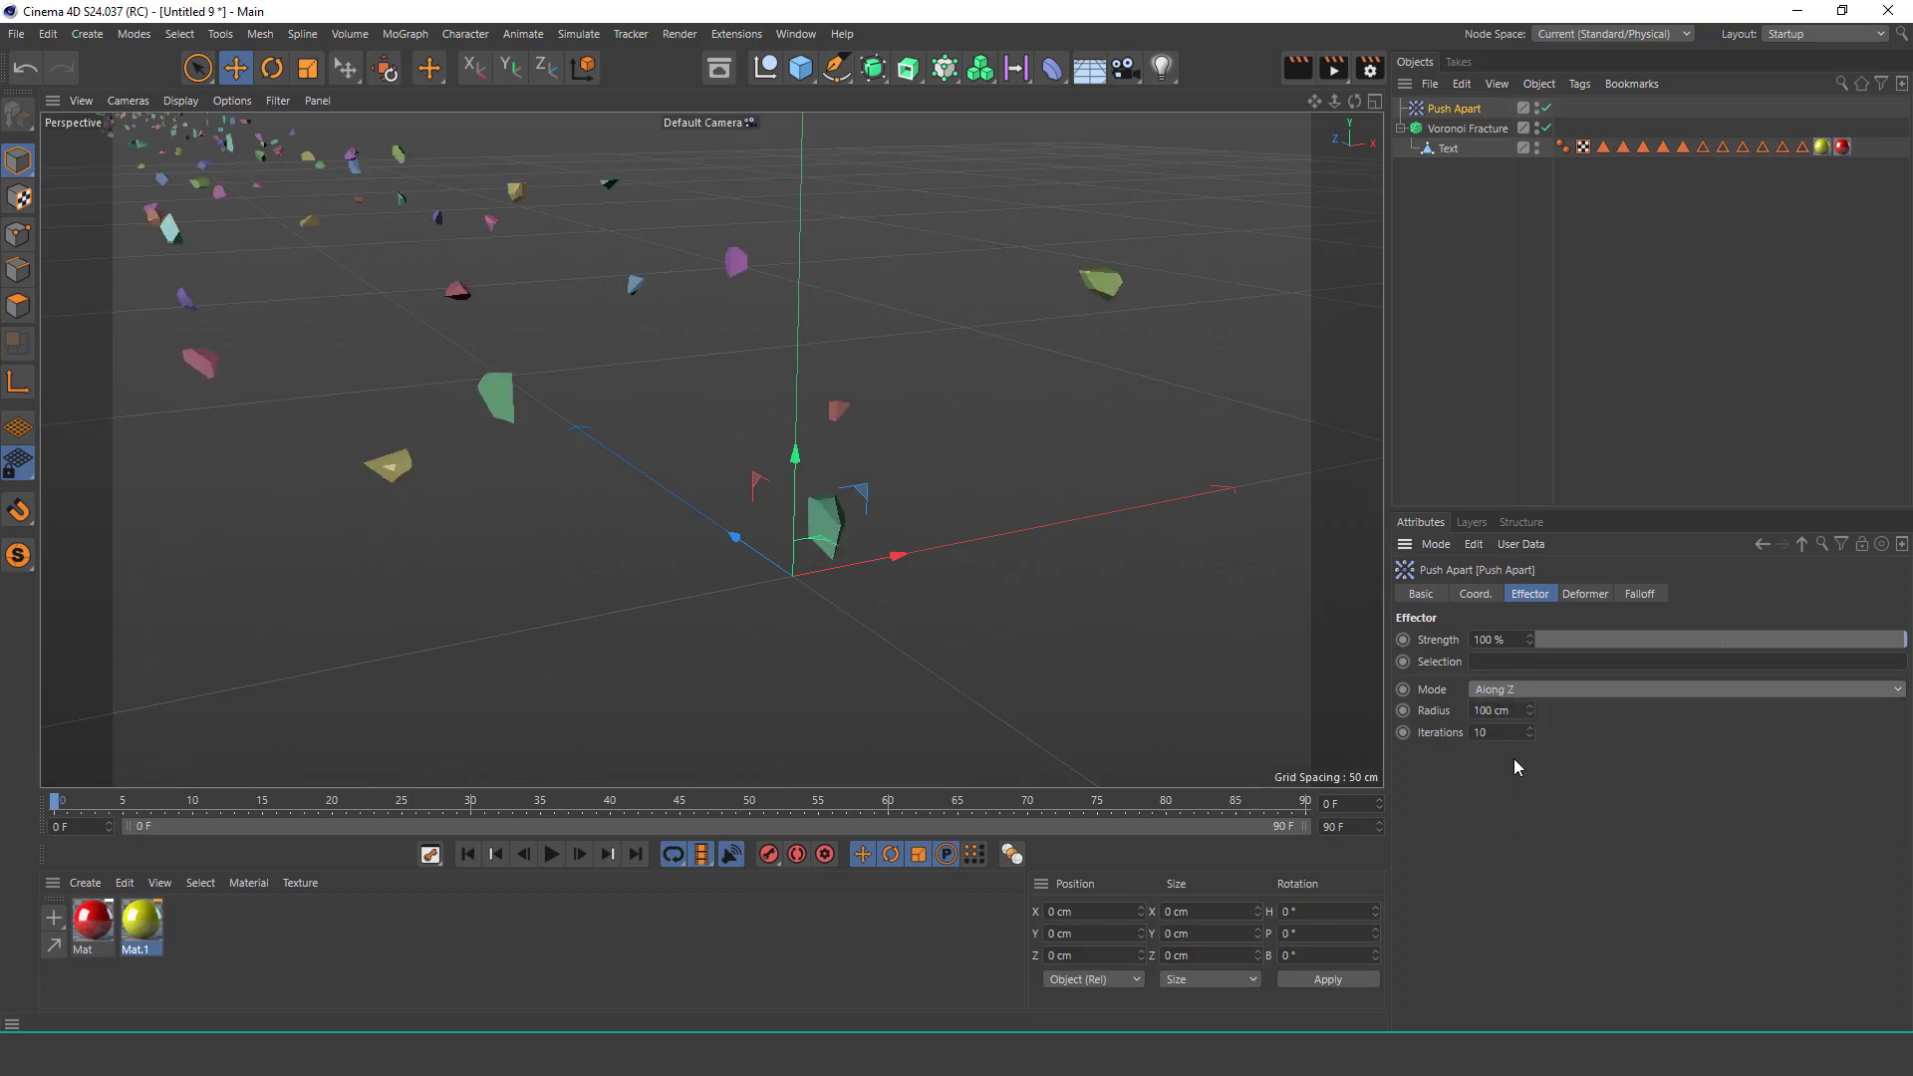
left_click_drag(1539, 643, 1531, 645)
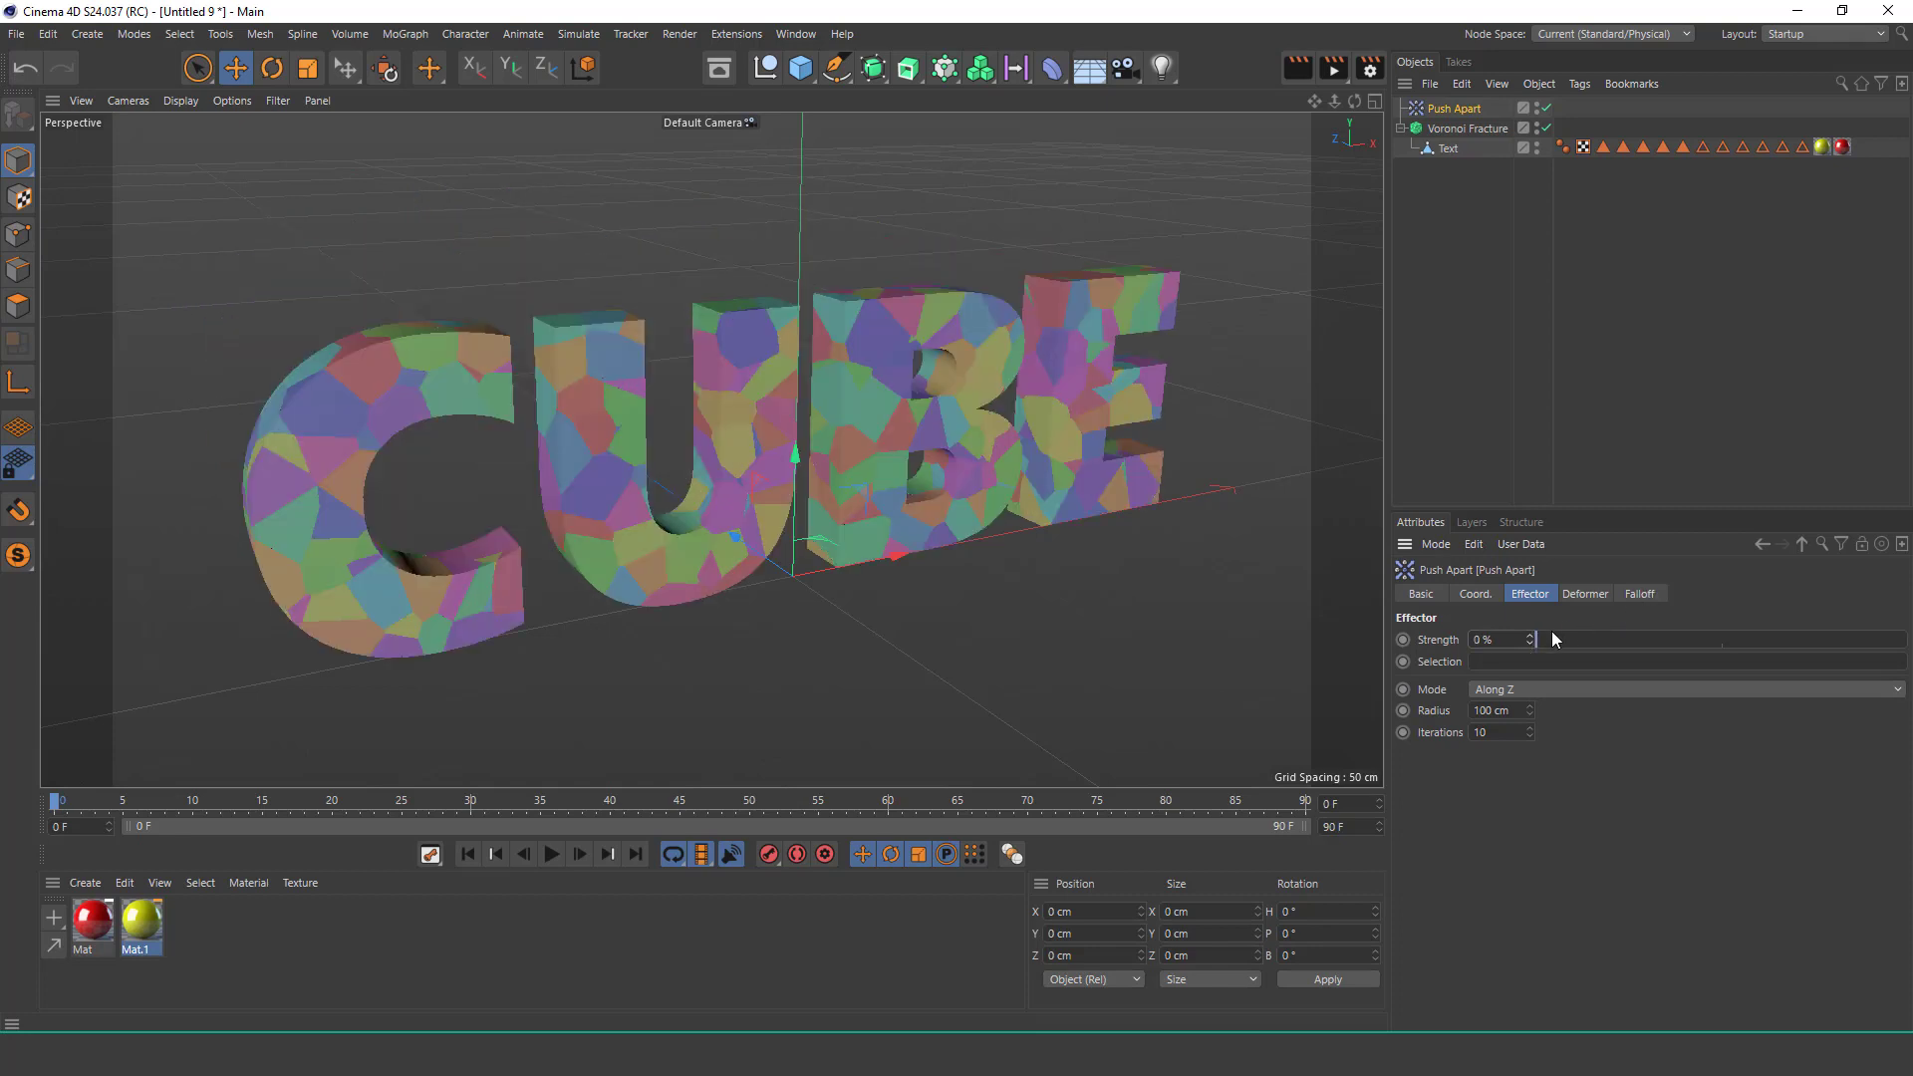
left_click(1531, 645)
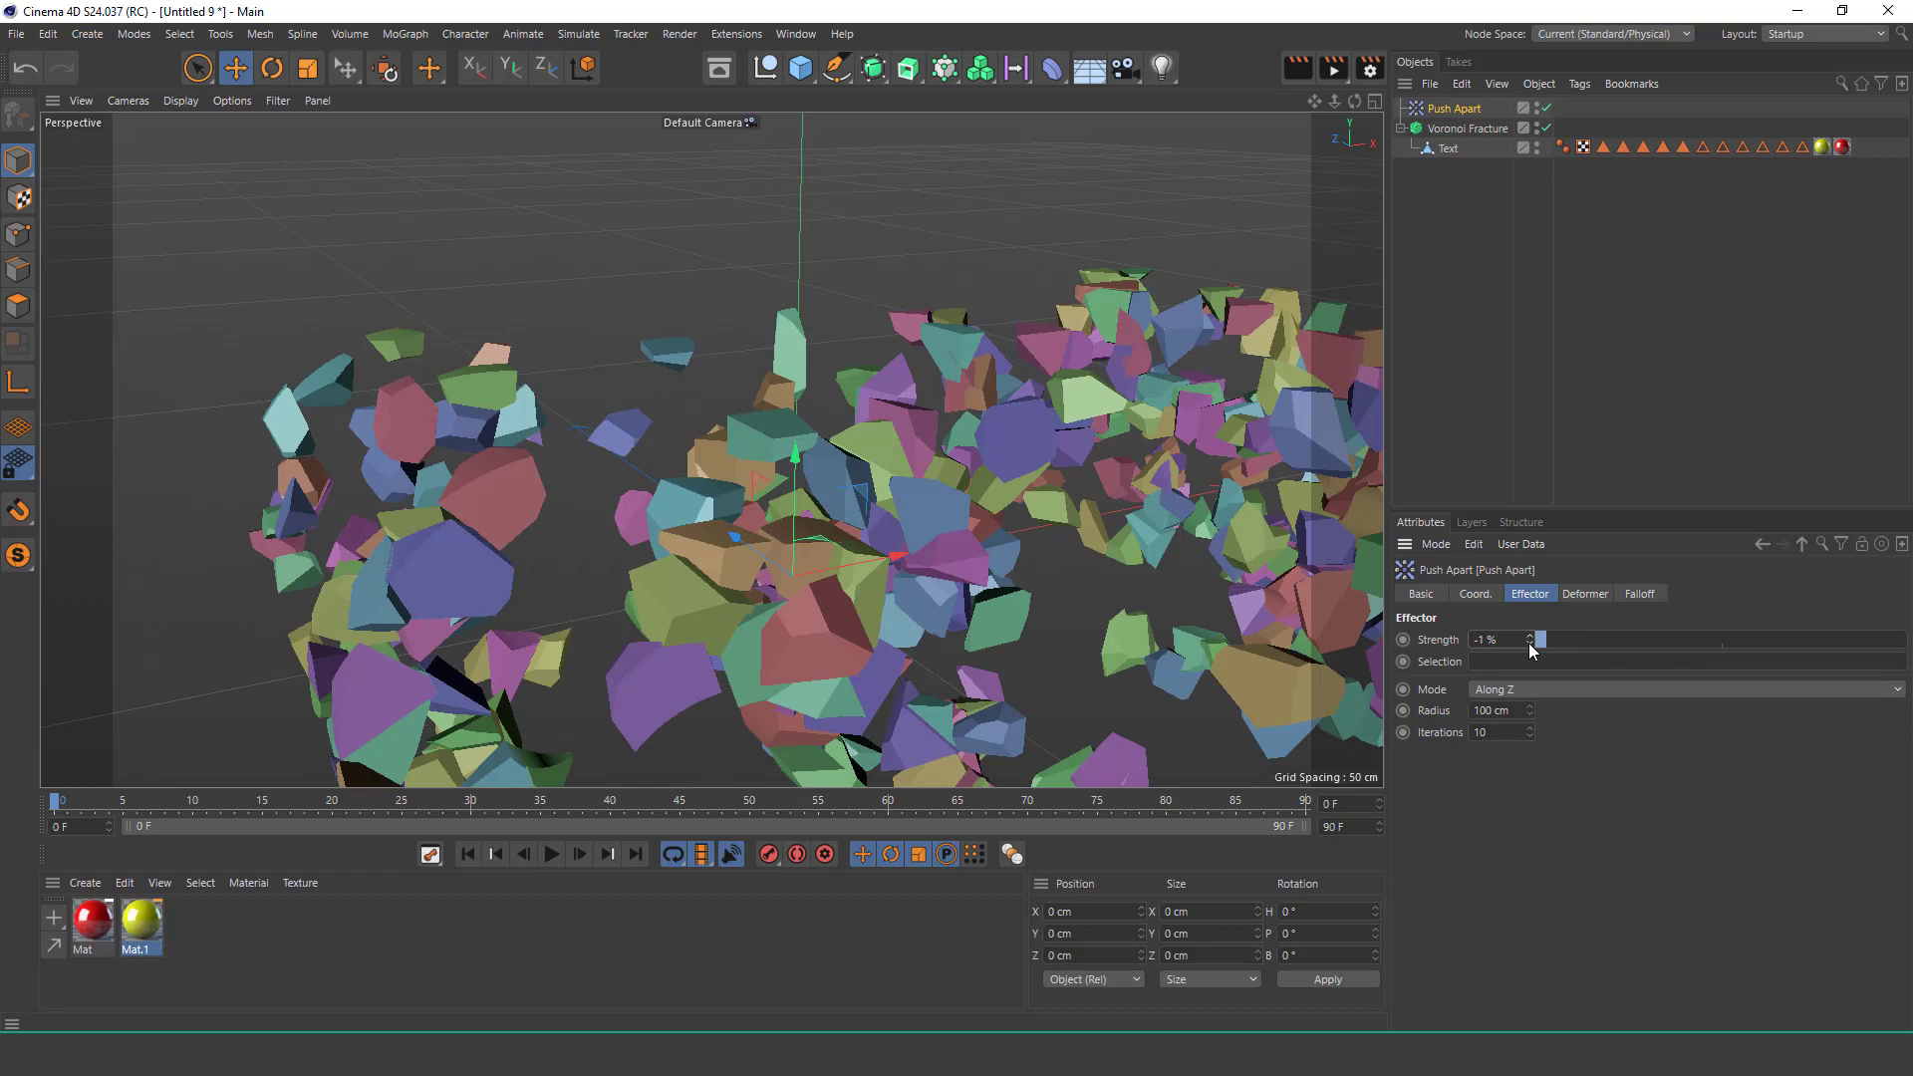
left_click(1640, 594)
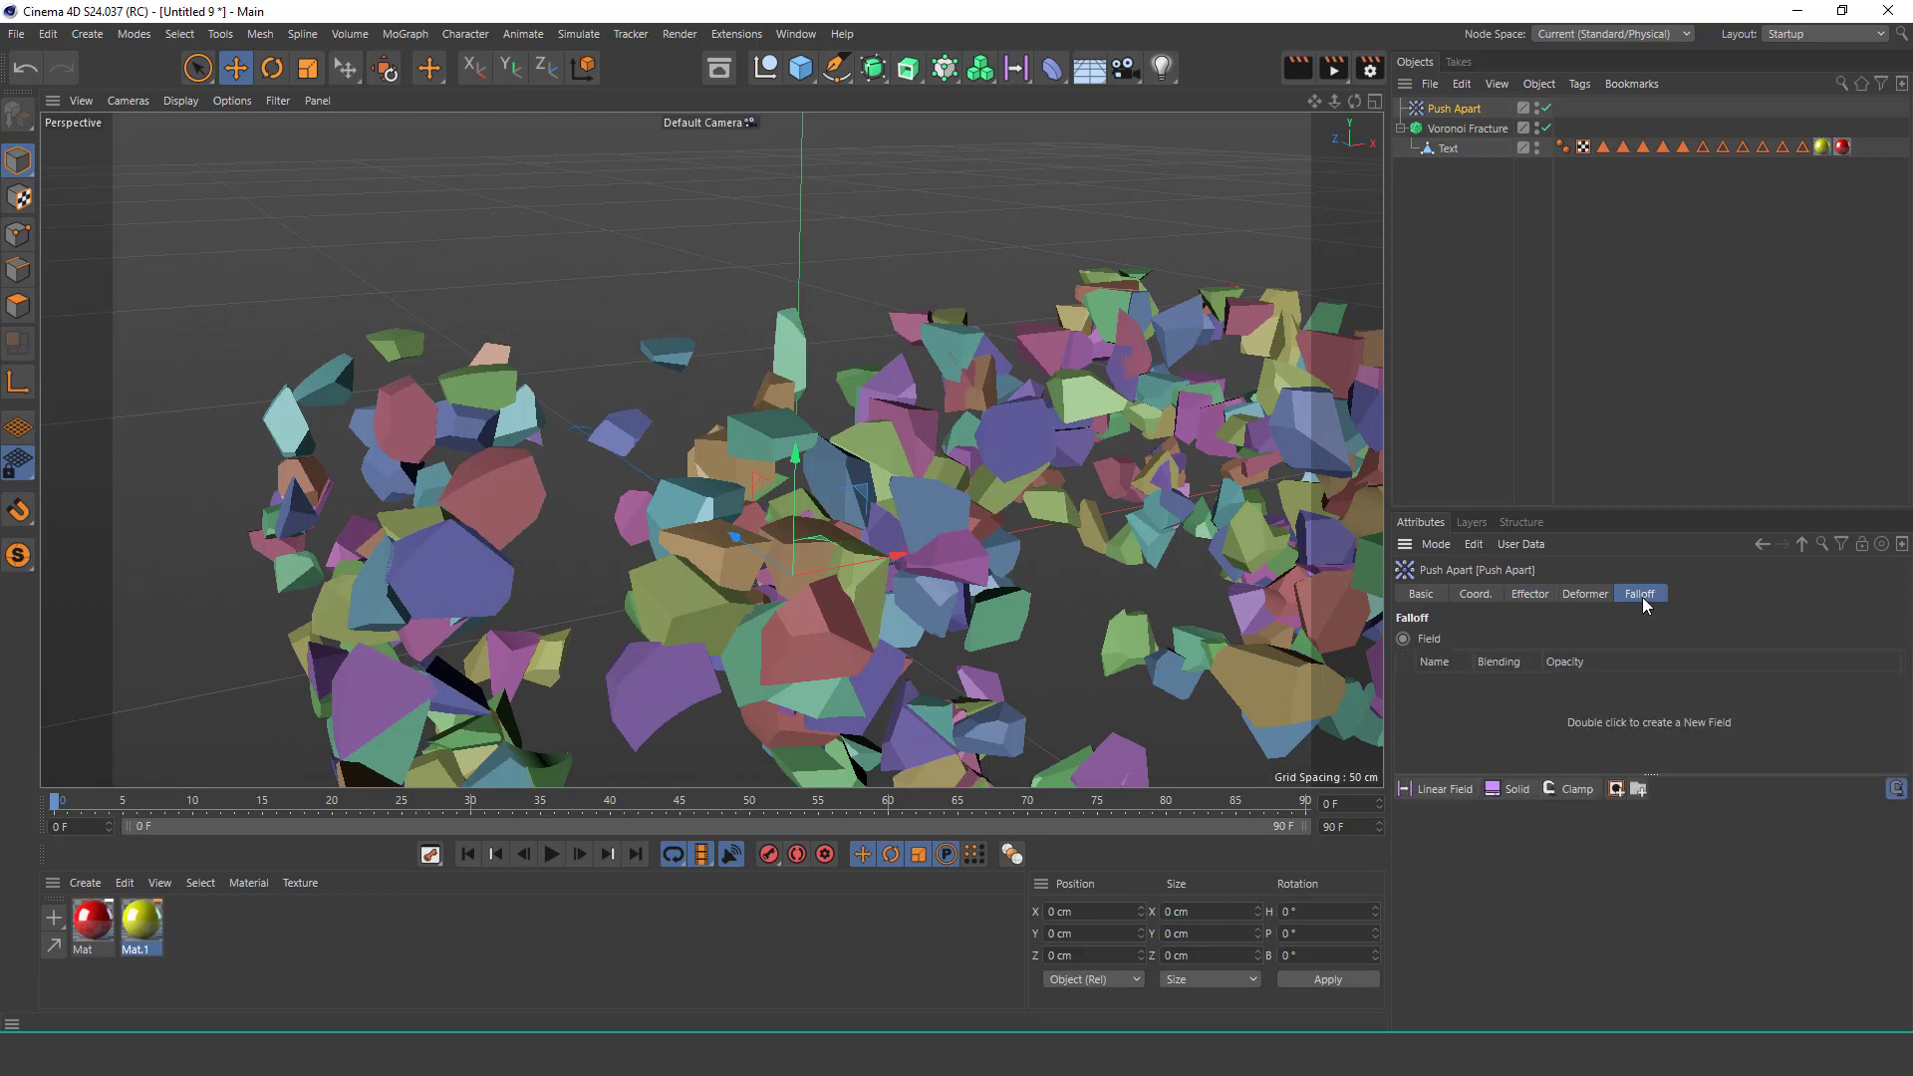
Add a Y- Linear Field to the falloff, positioned so only the lower letters break.
left_click(1444, 789)
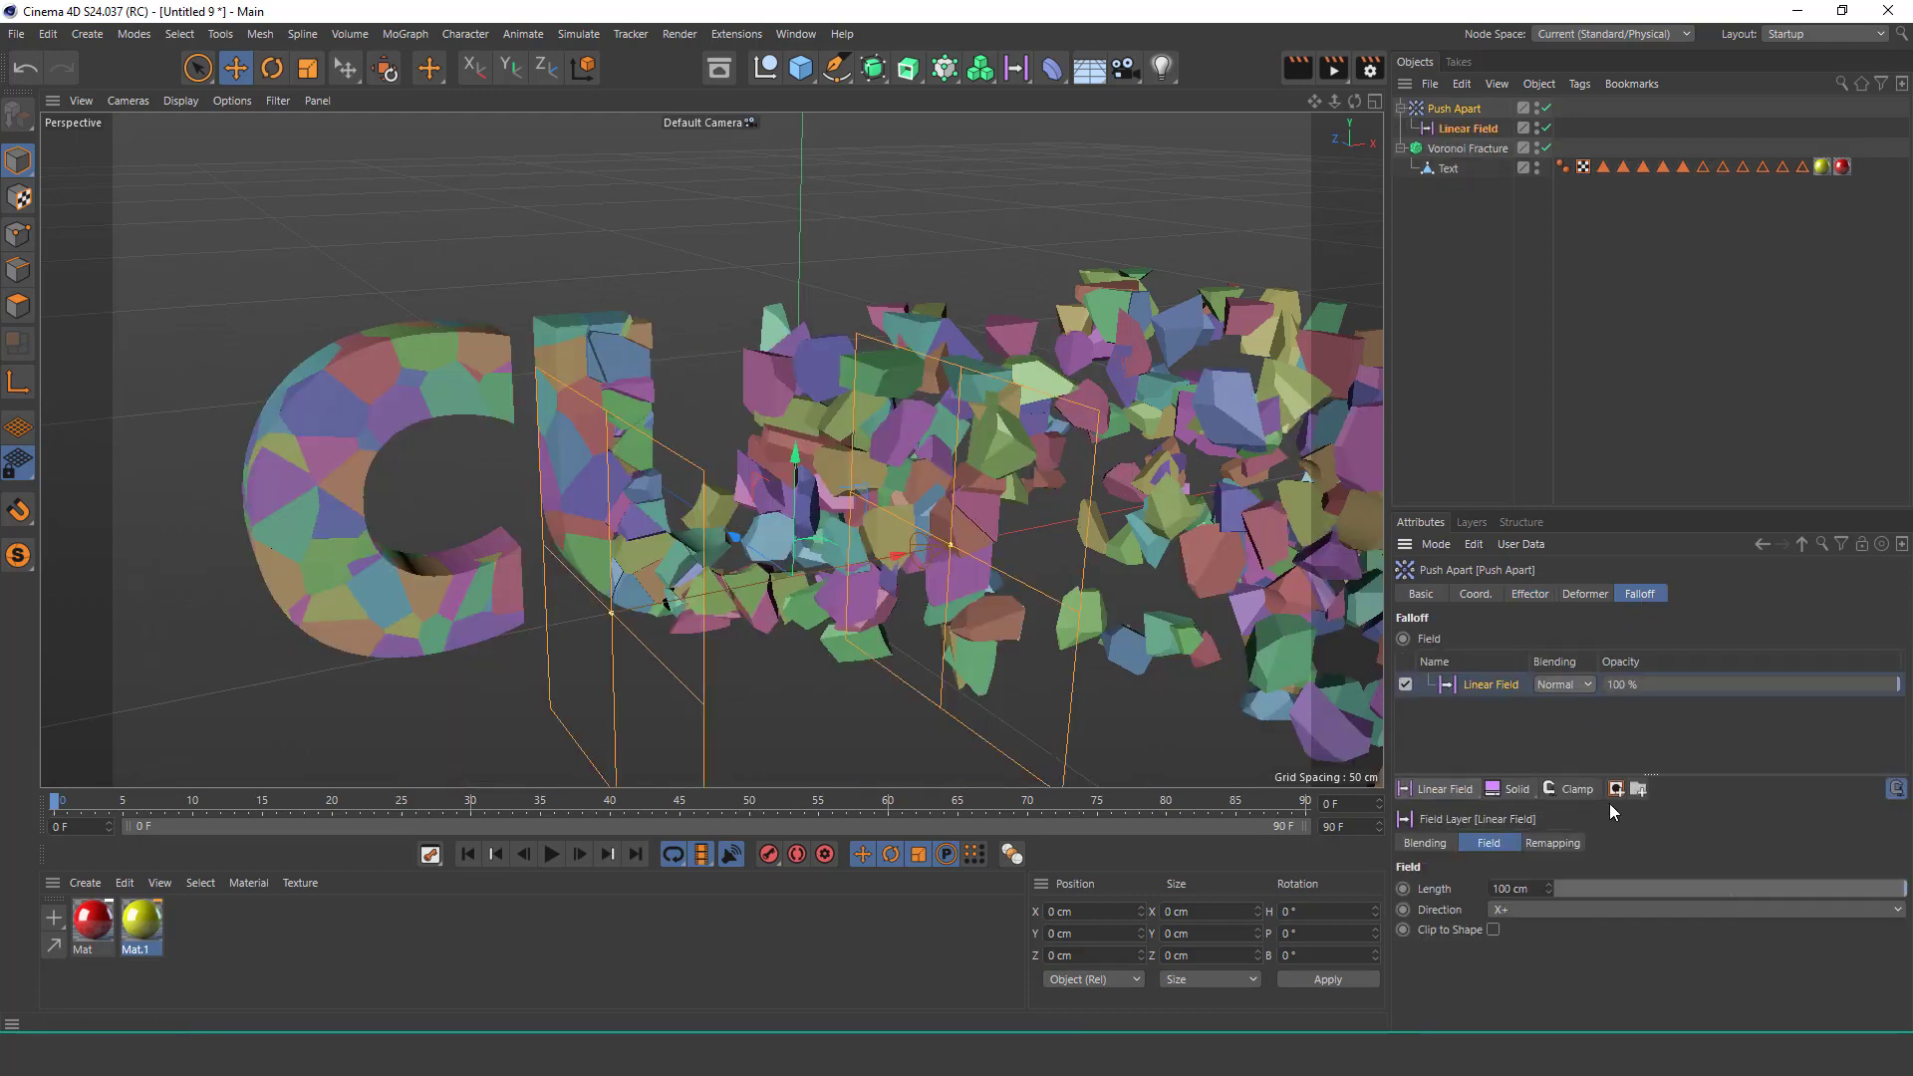
left_click(1569, 903)
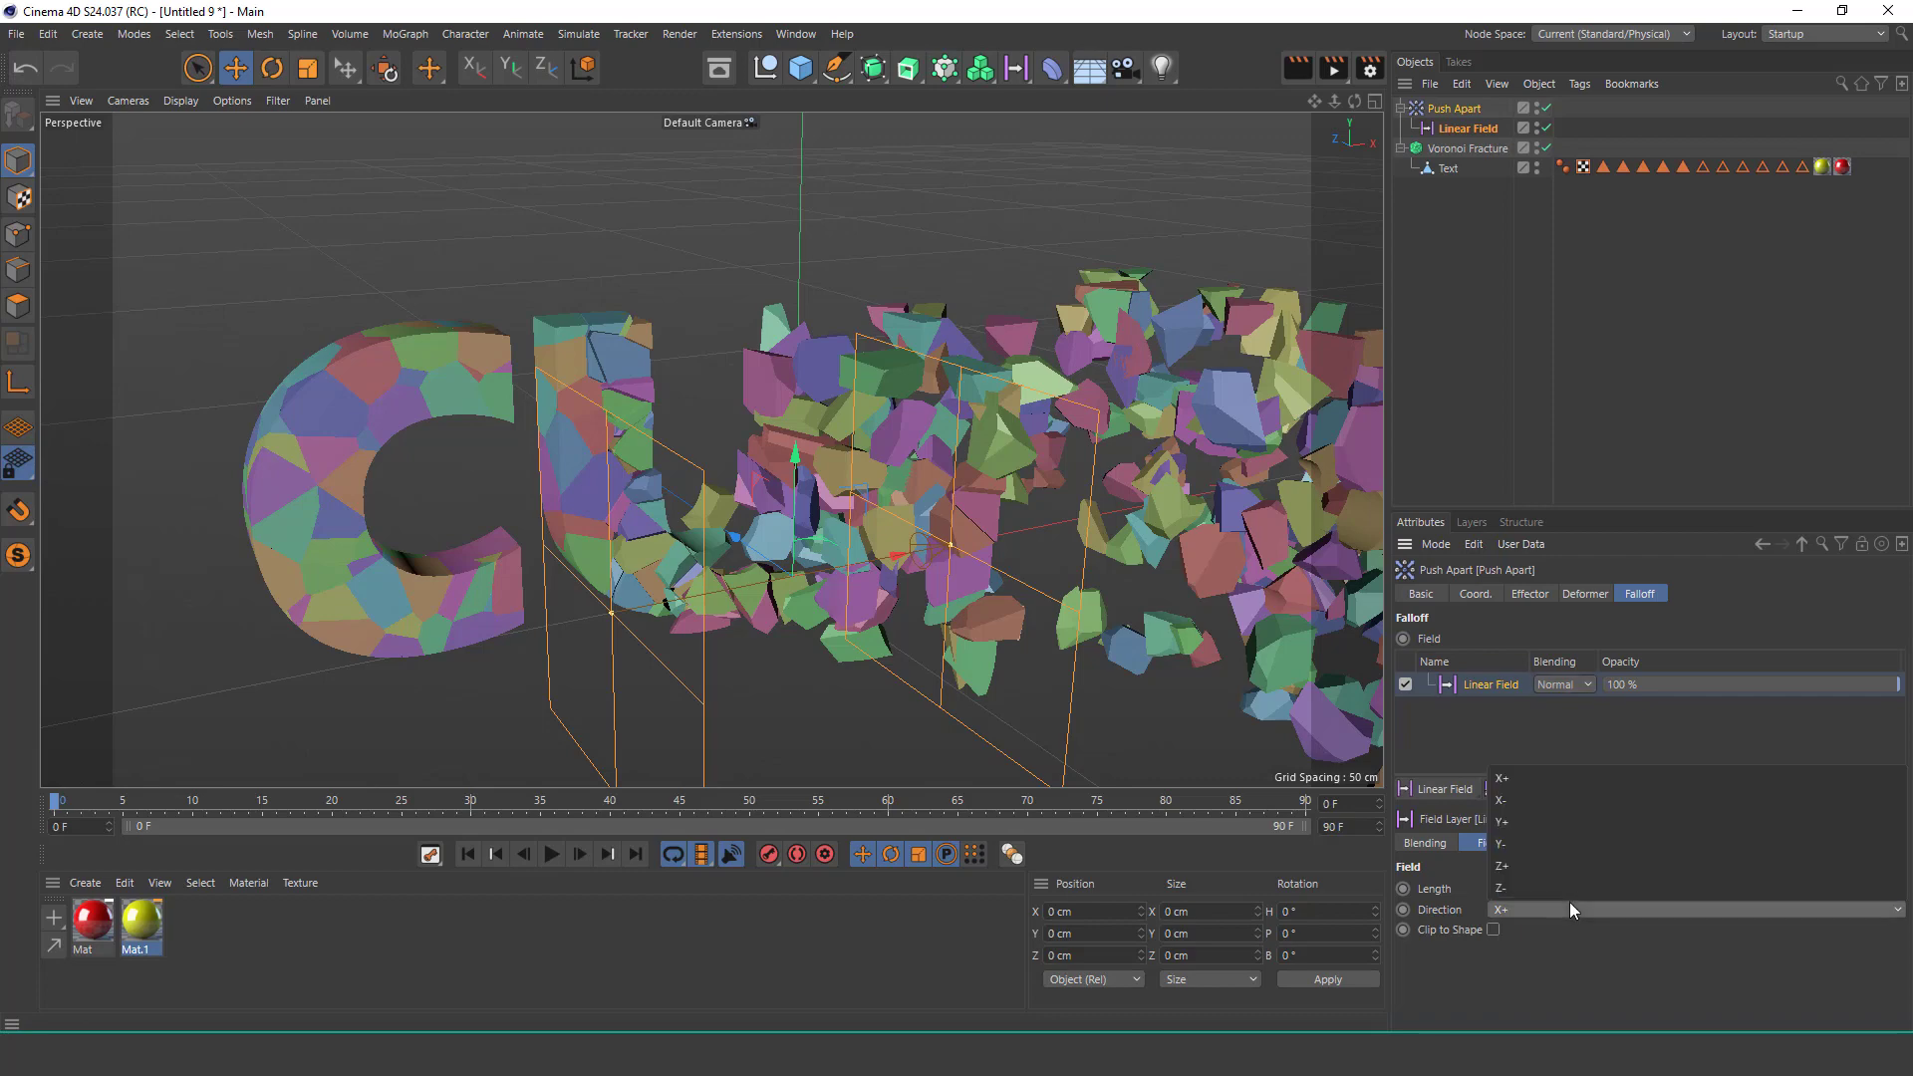
left_click(1526, 845)
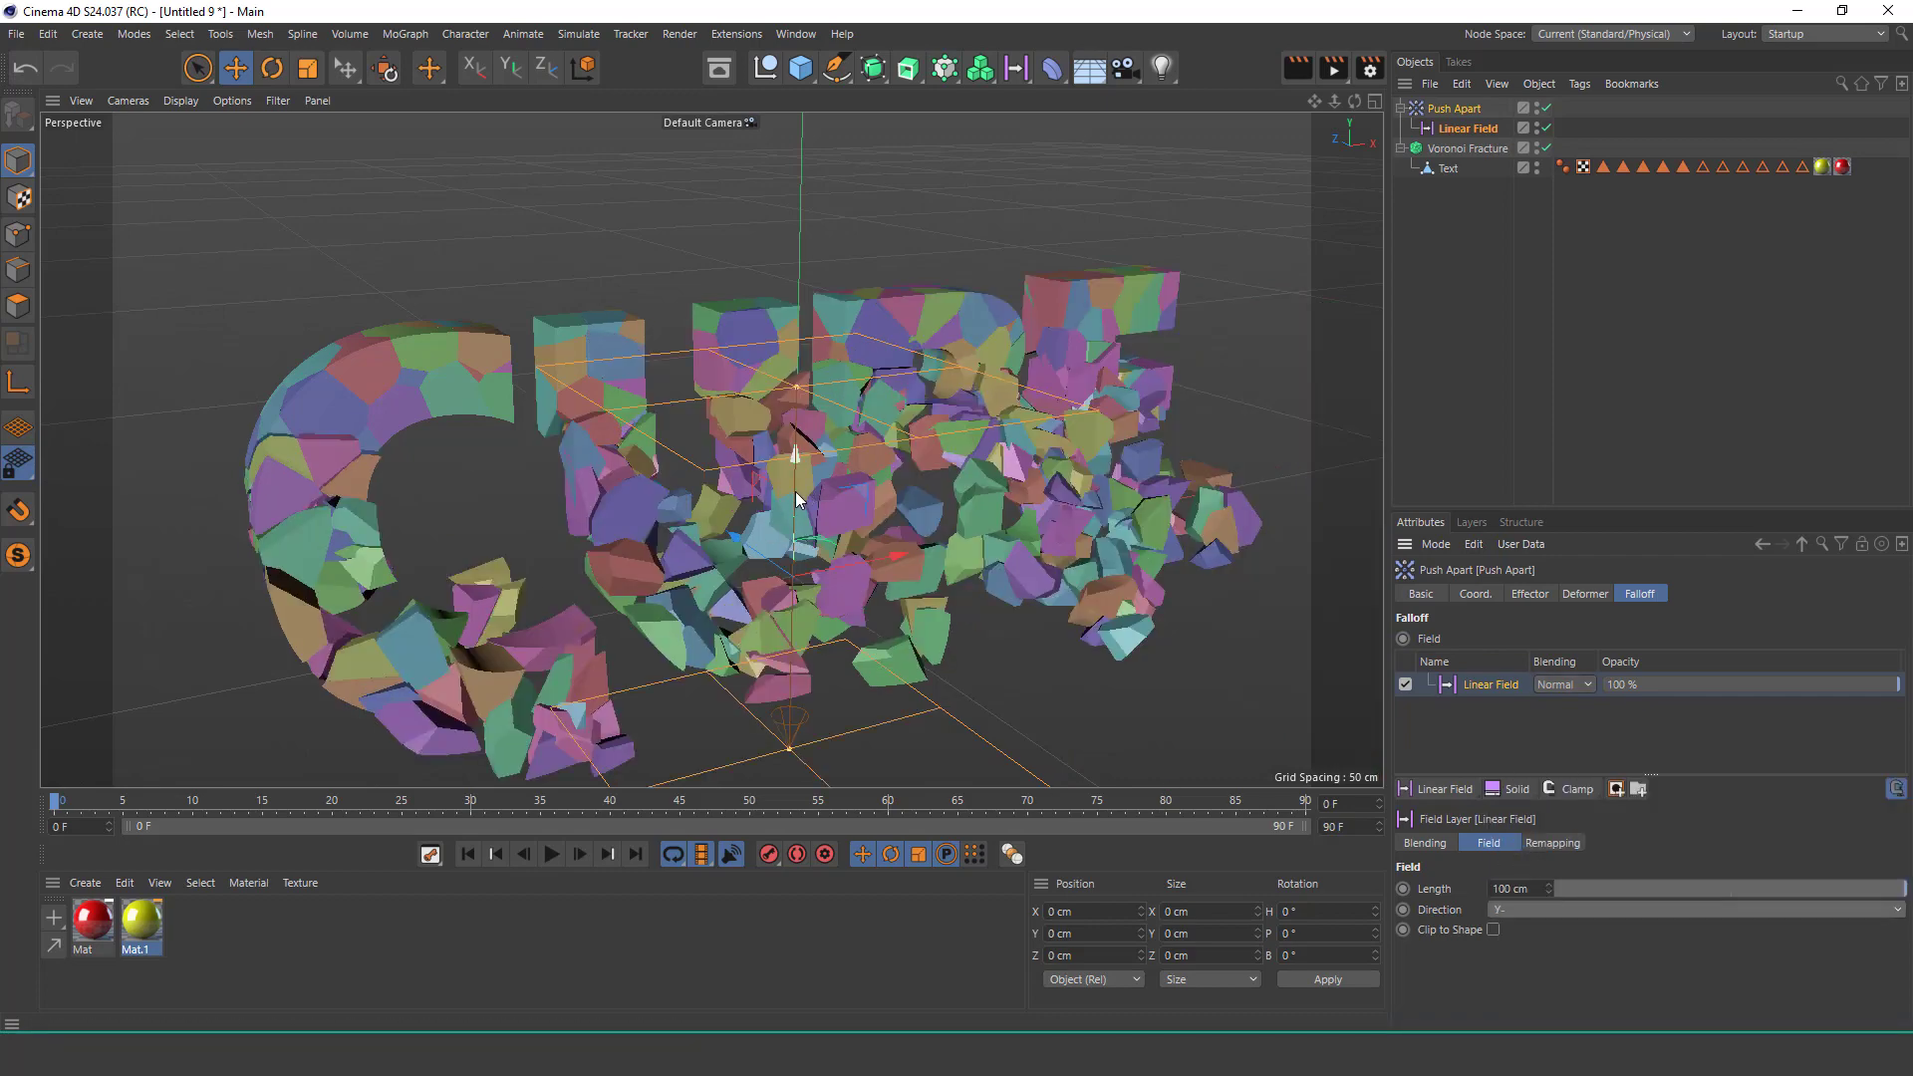
mouse_move(805, 493)
left_mouse_down()
mouse_move(810, 376)
mouse_move(787, 590)
left_mouse_up()
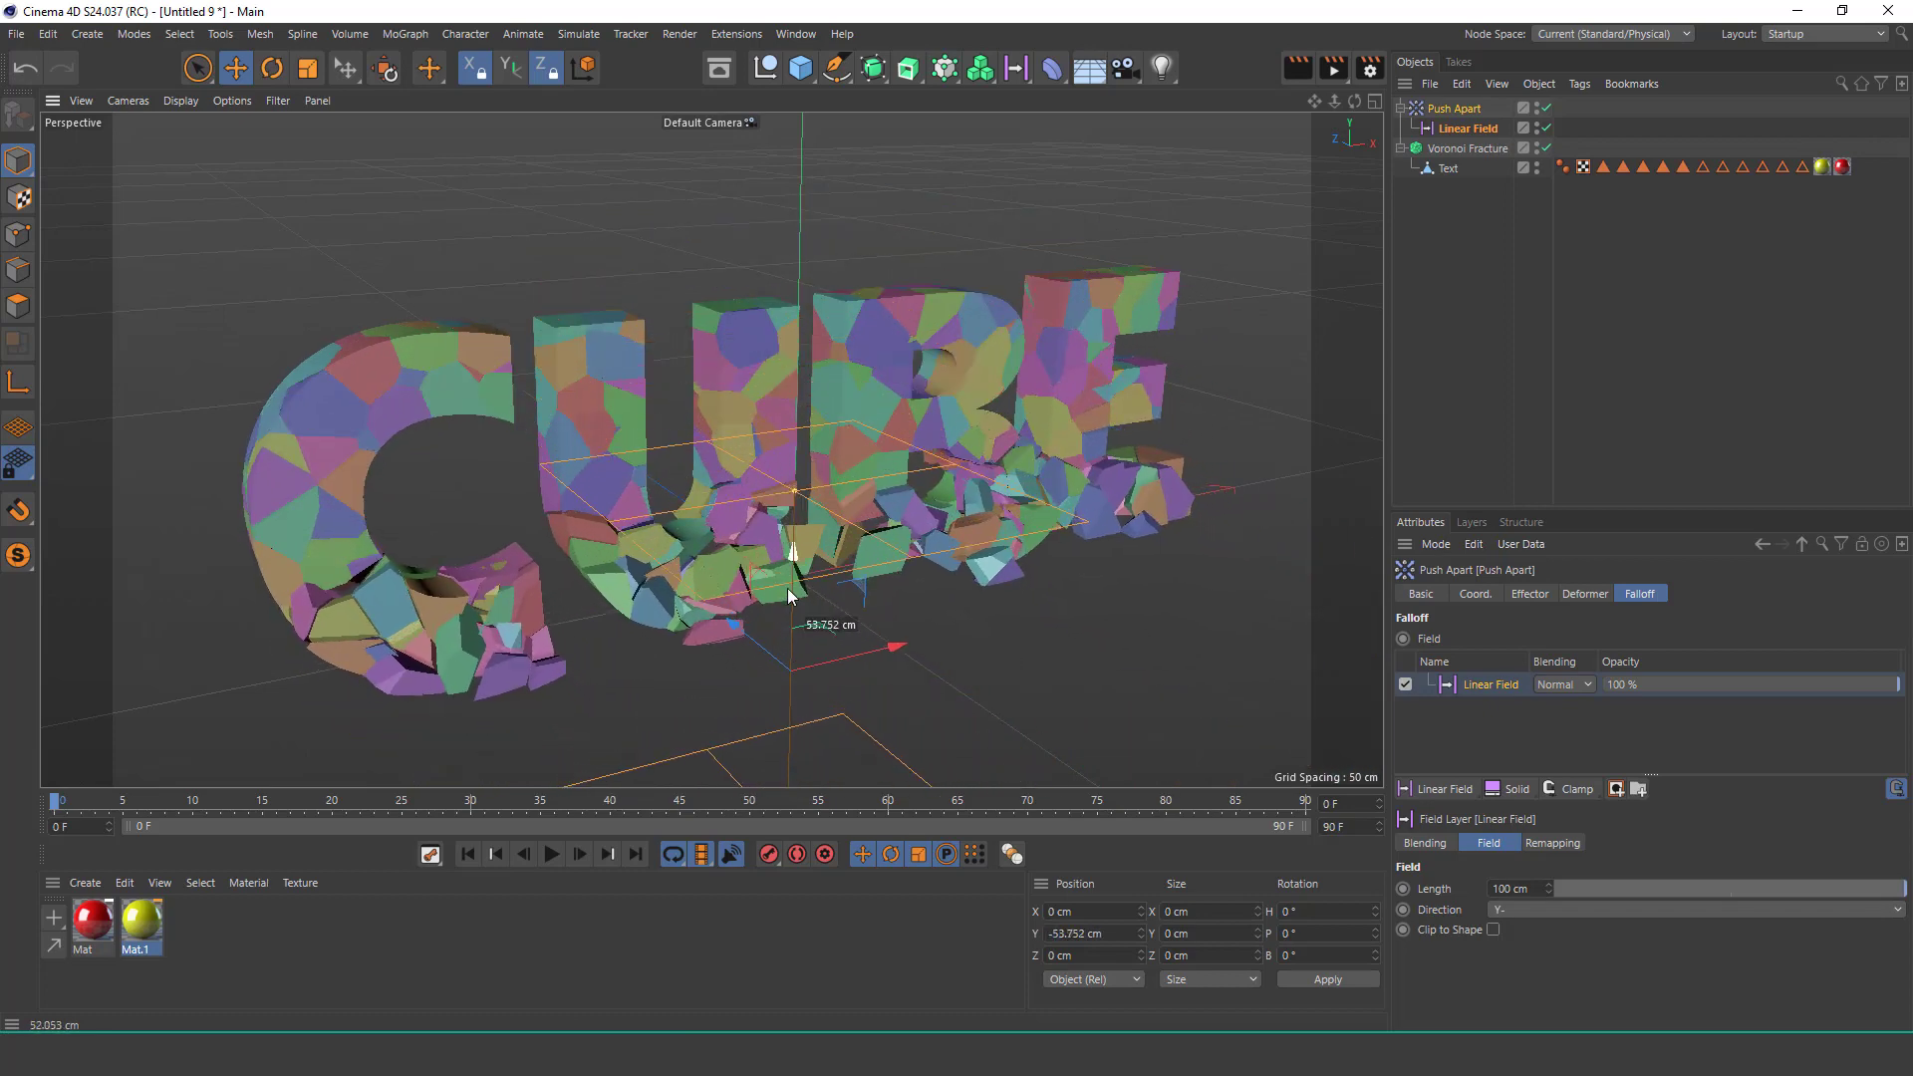
Change the Push Apart strength to -4% and view the spill from above.
left_click(1454, 109)
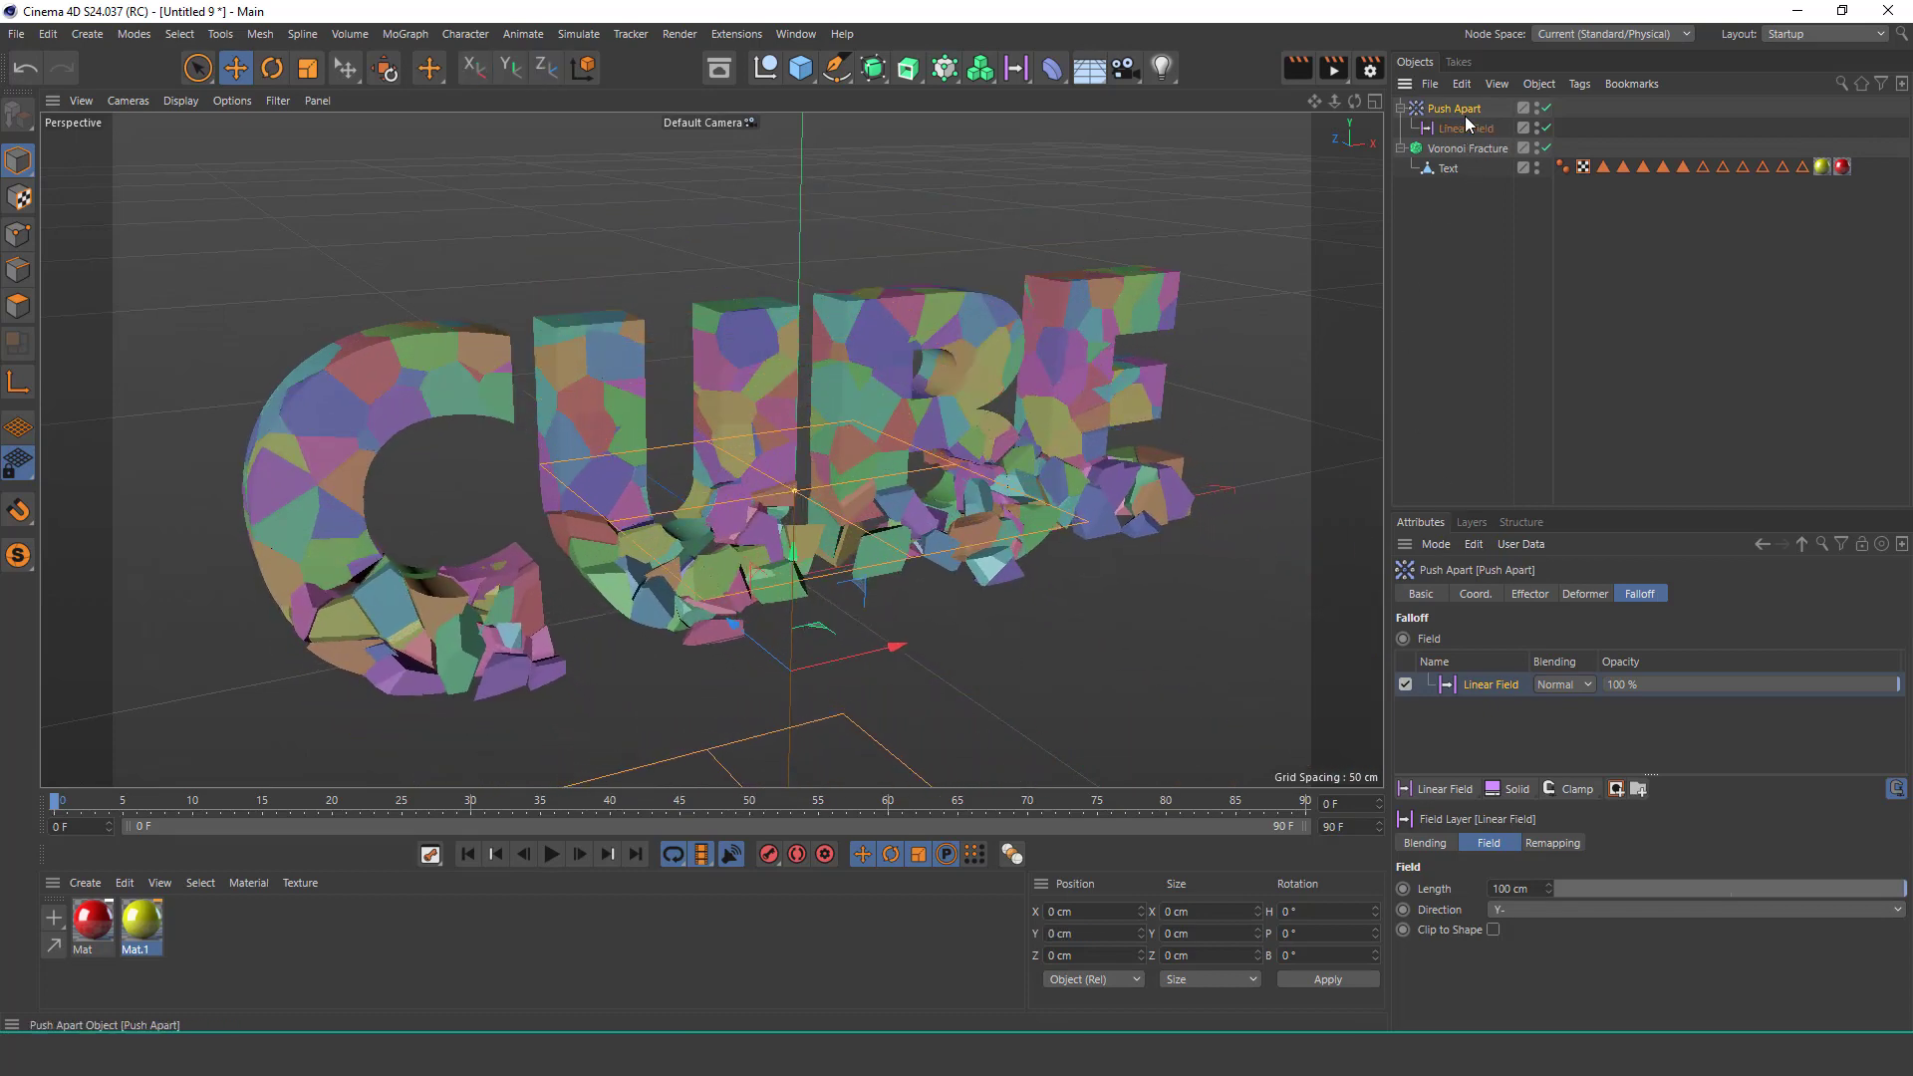
left_click(1530, 594)
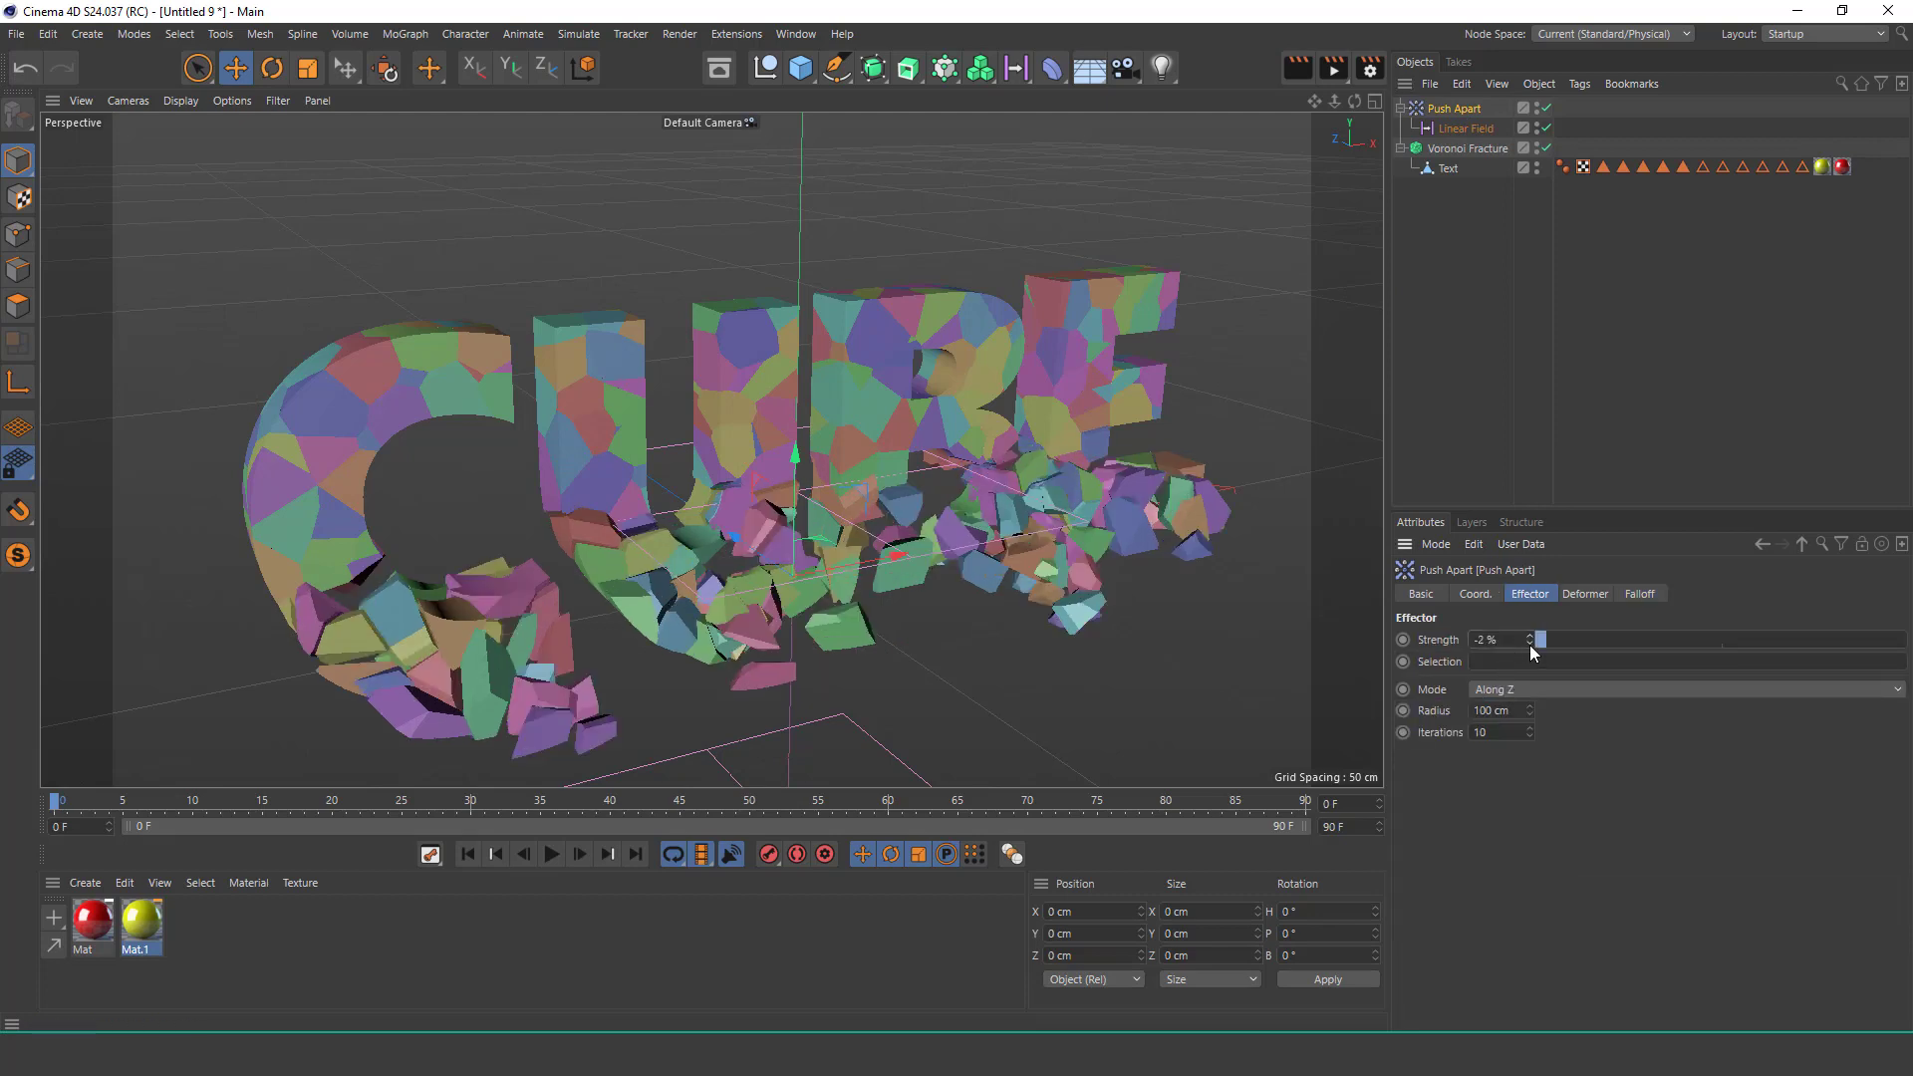
left_click_drag(1528, 645, 1528, 643)
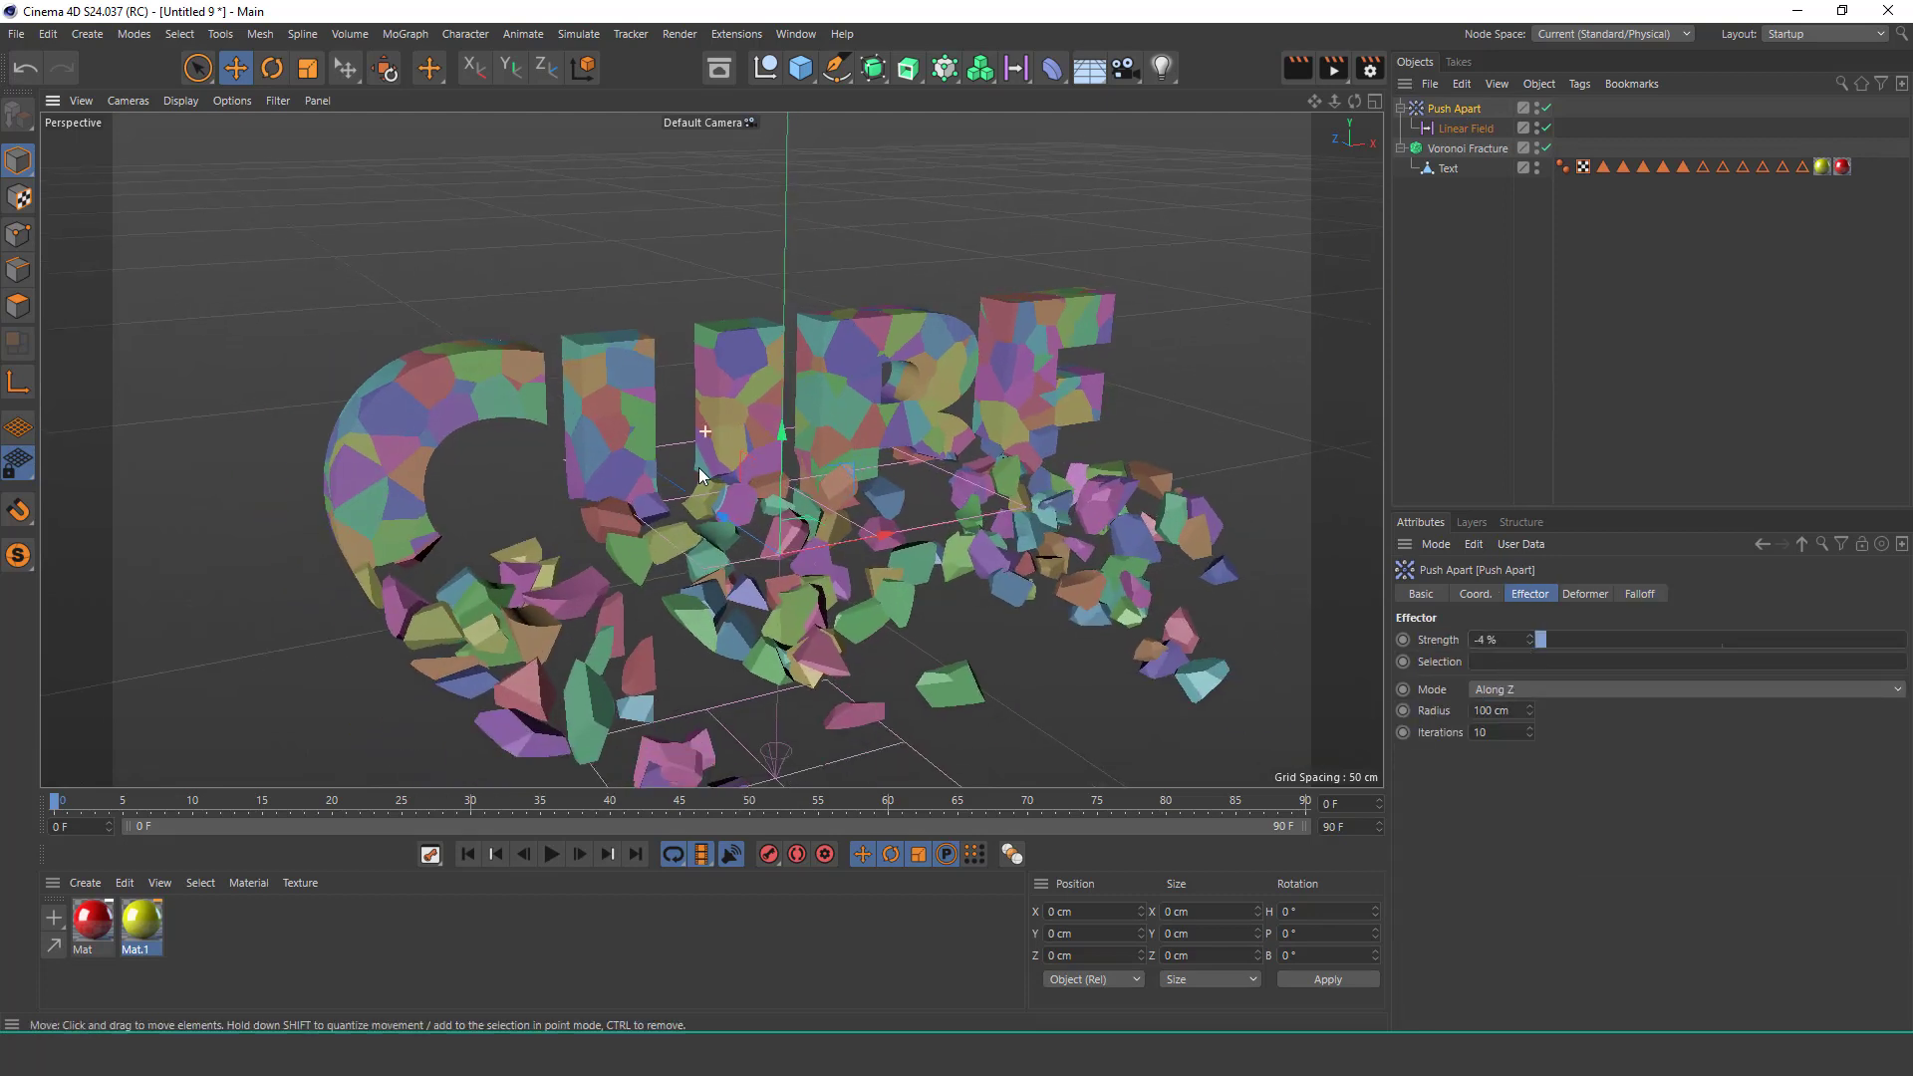
mouse_move(700, 433)
left_mouse_down("alt")
mouse_move(738, 581)
mouse_move(753, 451)
mouse_move(775, 465)
mouse_move(1013, 414)
mouse_move(828, 482)
mouse_move(777, 468)
mouse_move(809, 445)
mouse_move(775, 477)
left_mouse_up("alt")
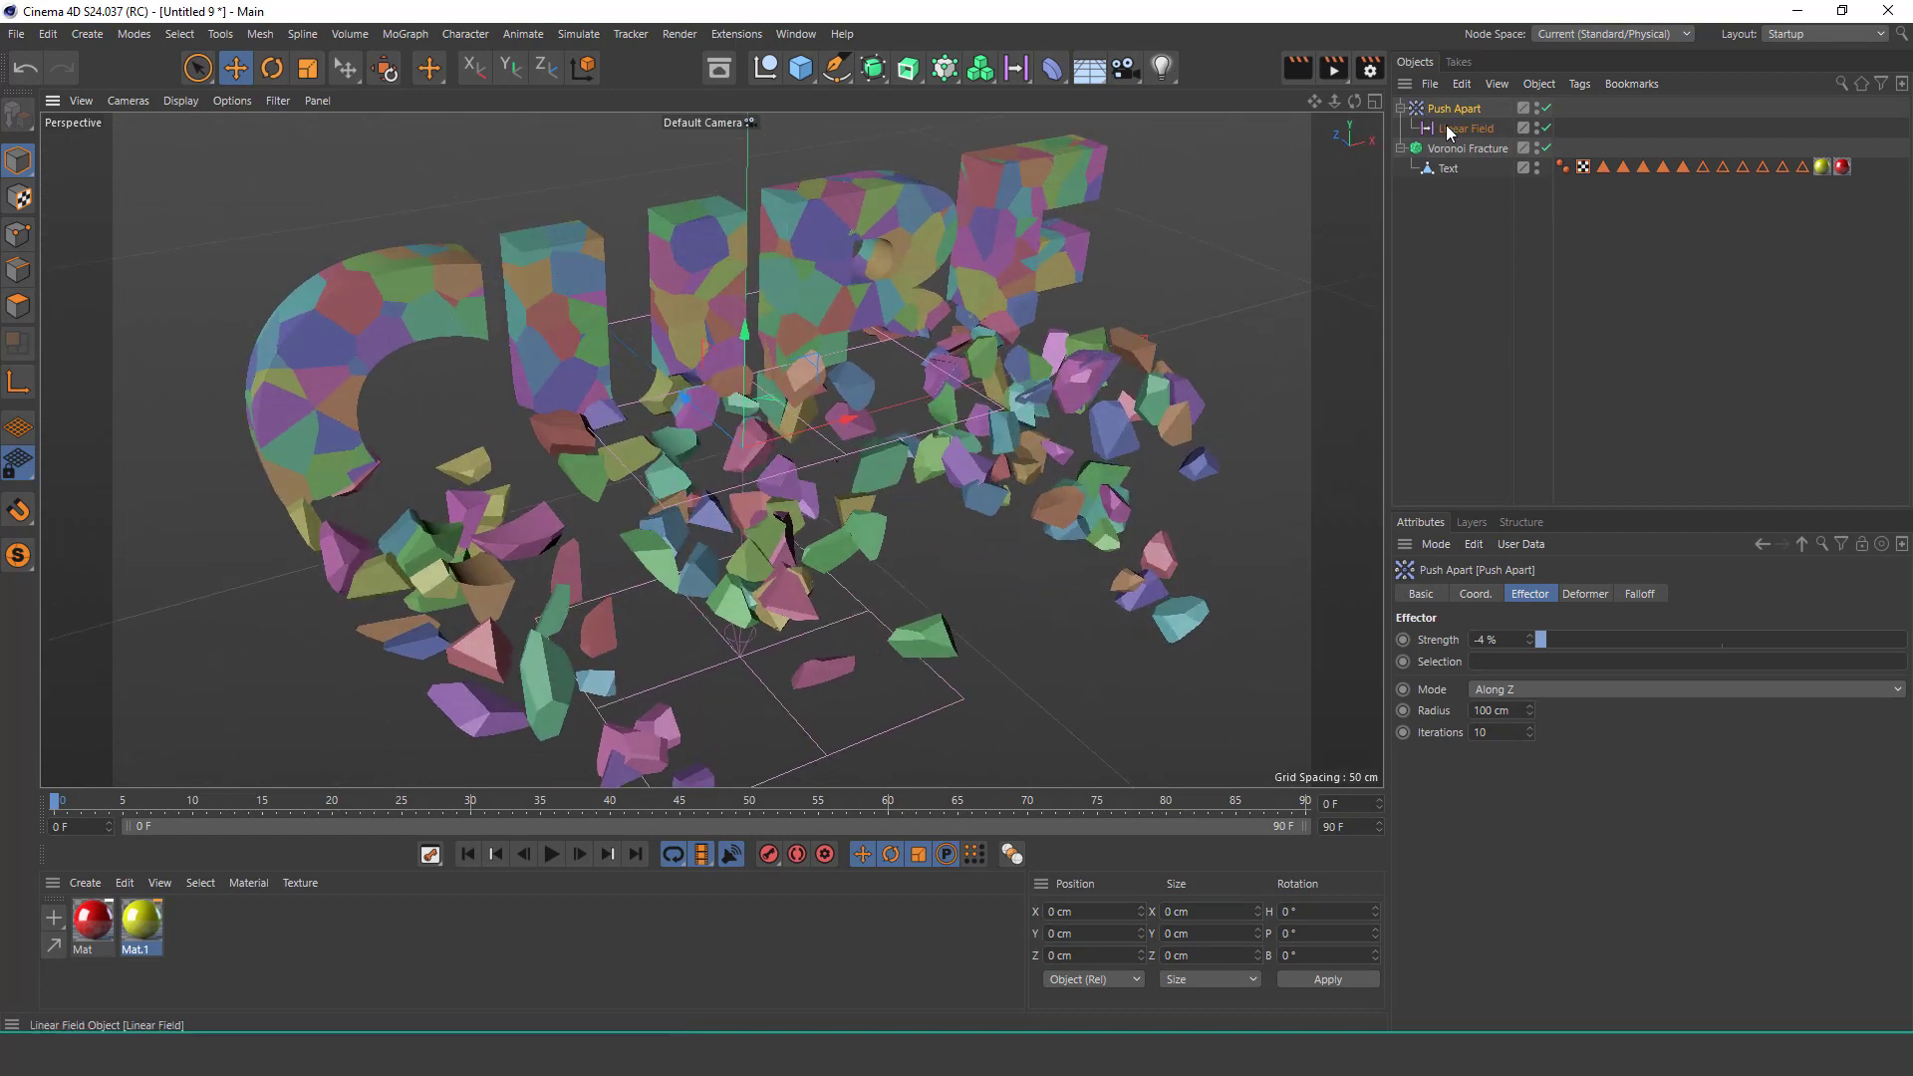
Cut the Push Apart effector from the scene and reselect the Text object.
left_click(1462, 85)
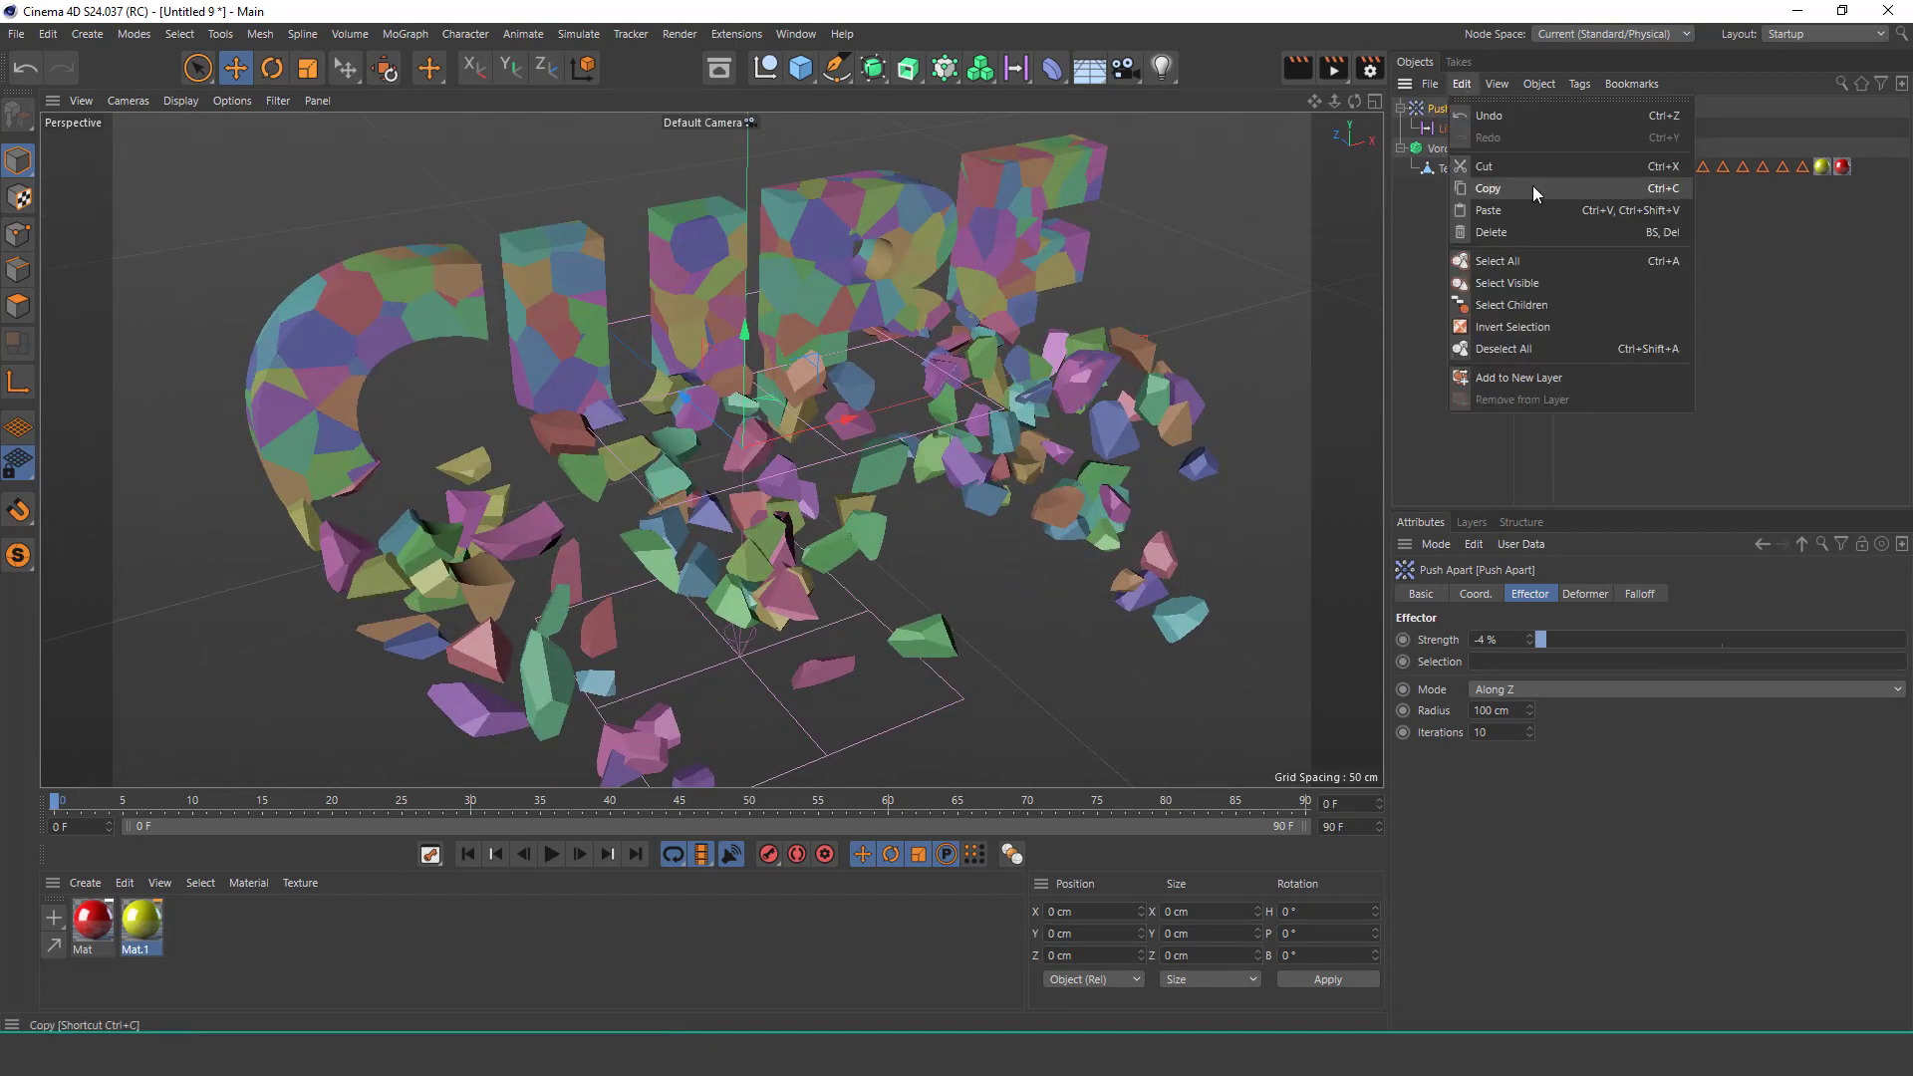
left_click(1564, 235)
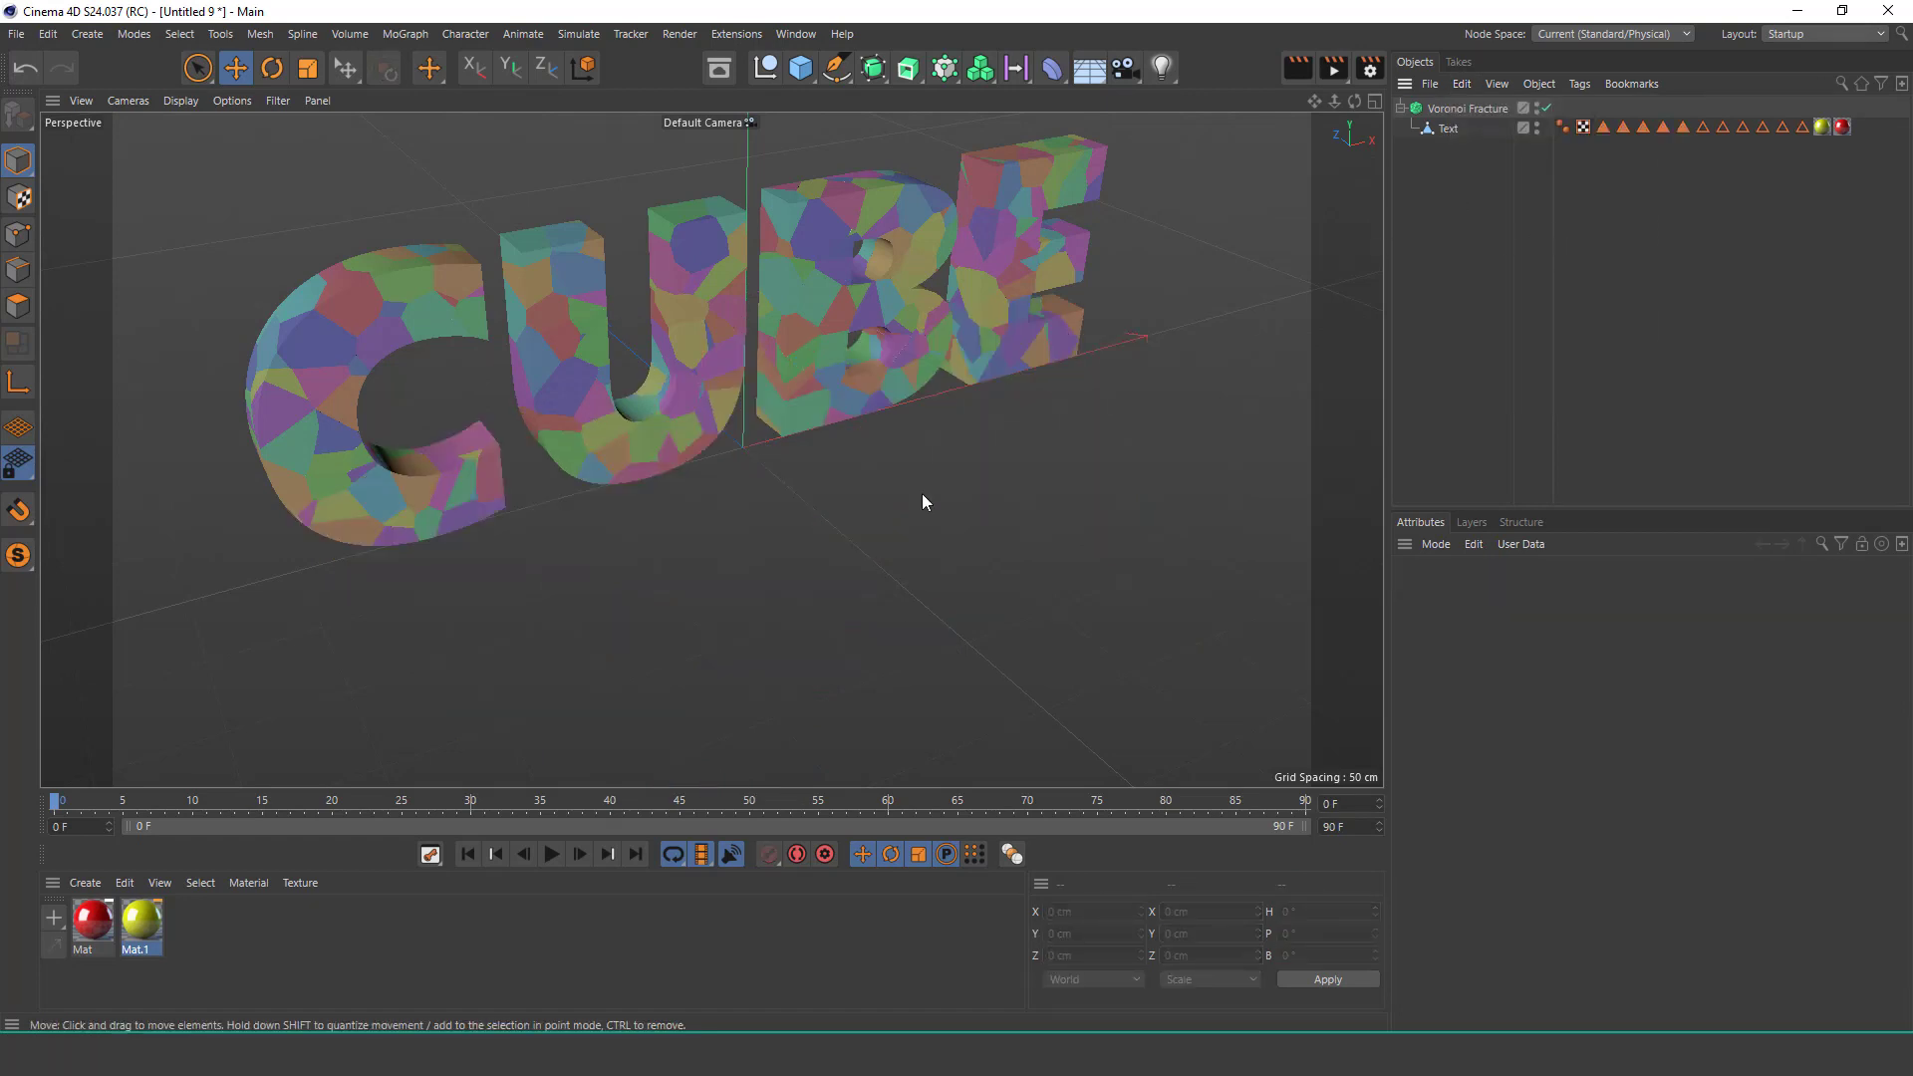
mouse_move(765, 538)
left_mouse_down("alt")
mouse_move(734, 505)
mouse_move(765, 409)
left_mouse_up("alt")
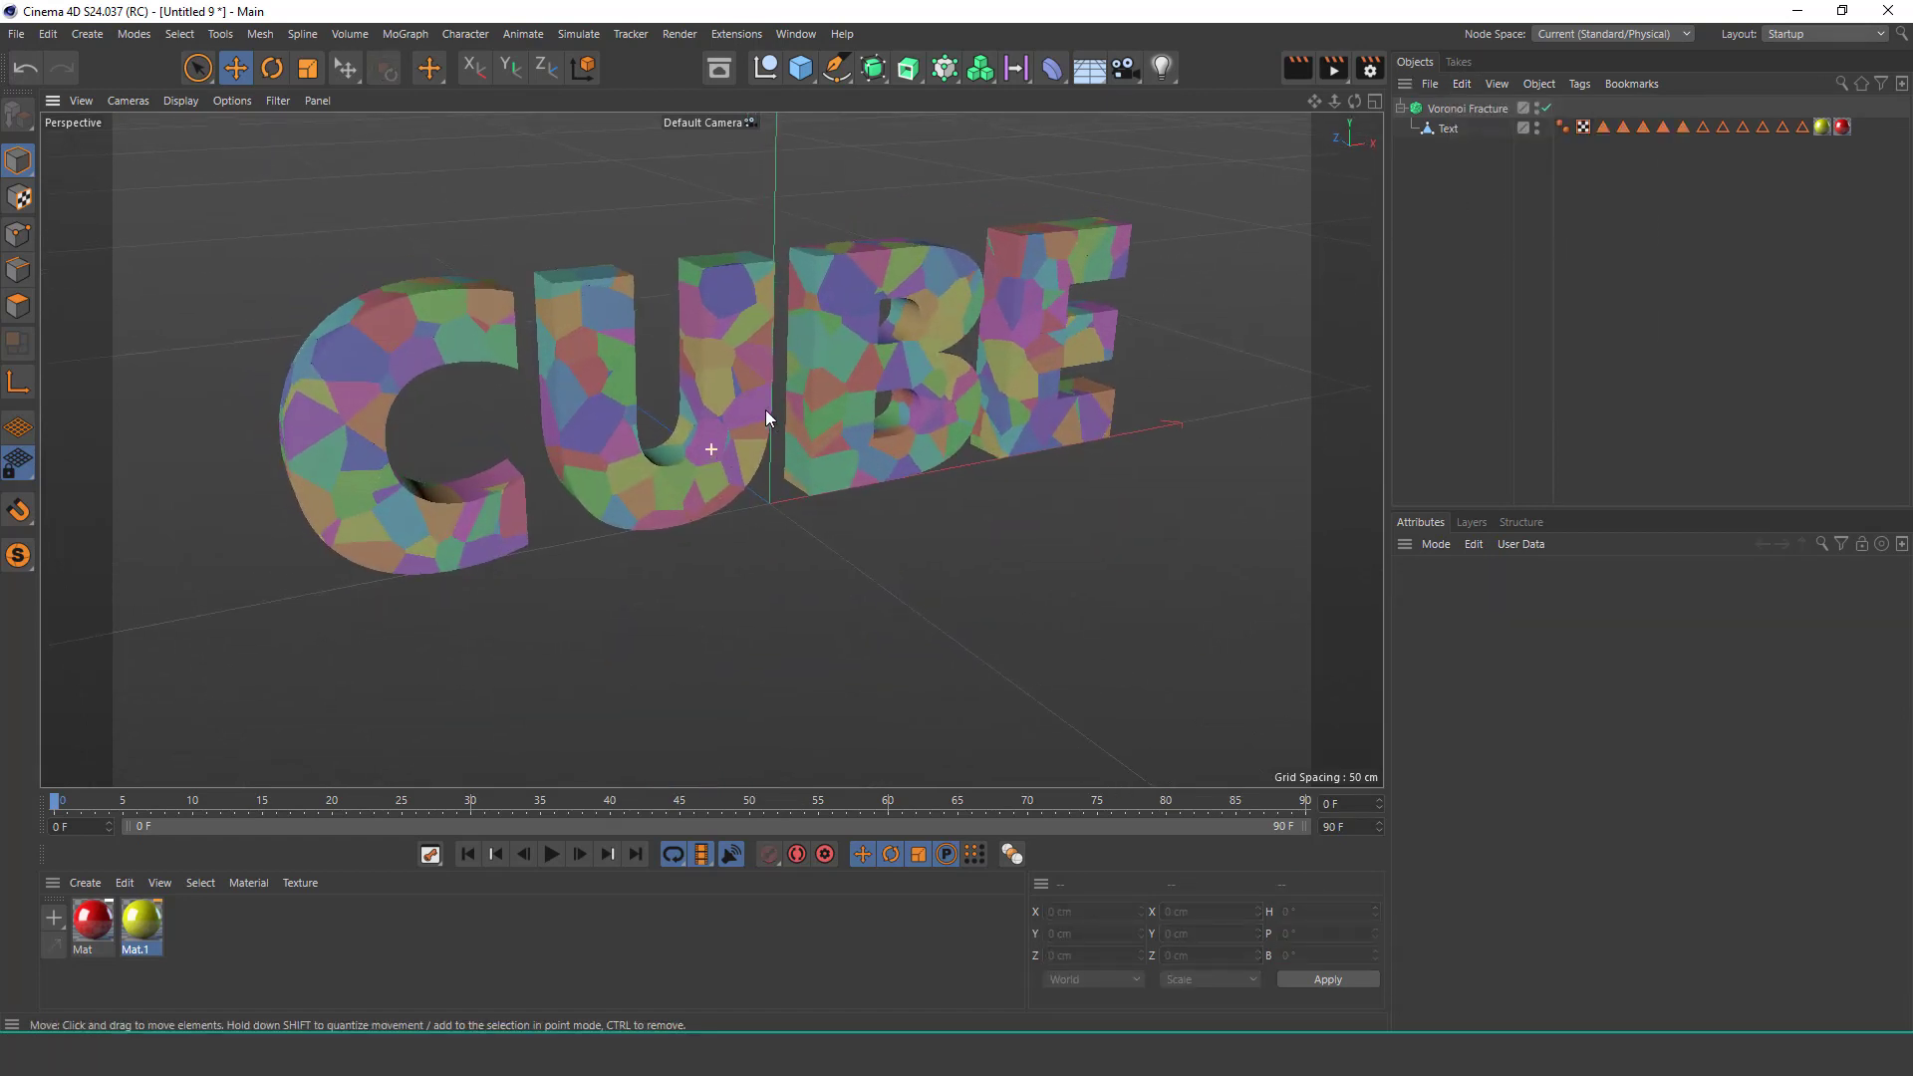
left_click(1449, 129)
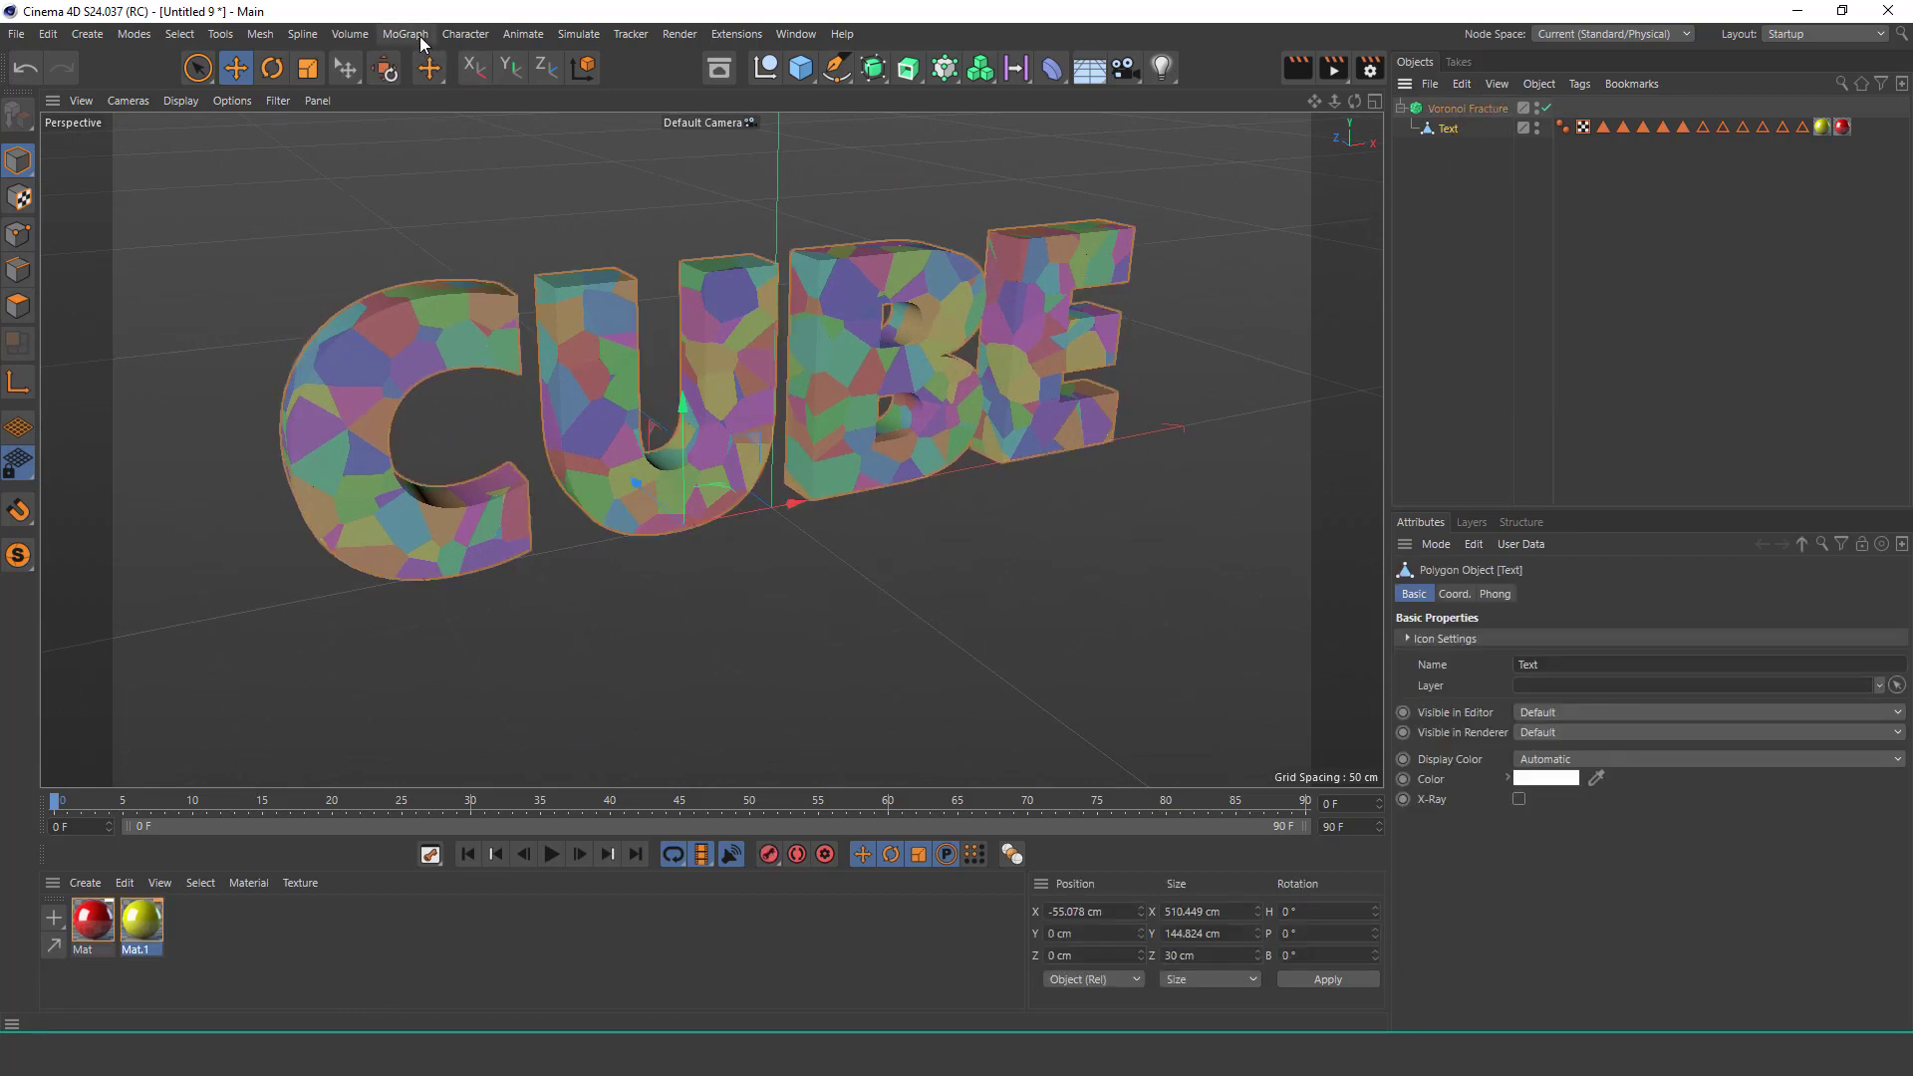
left_click(584, 40)
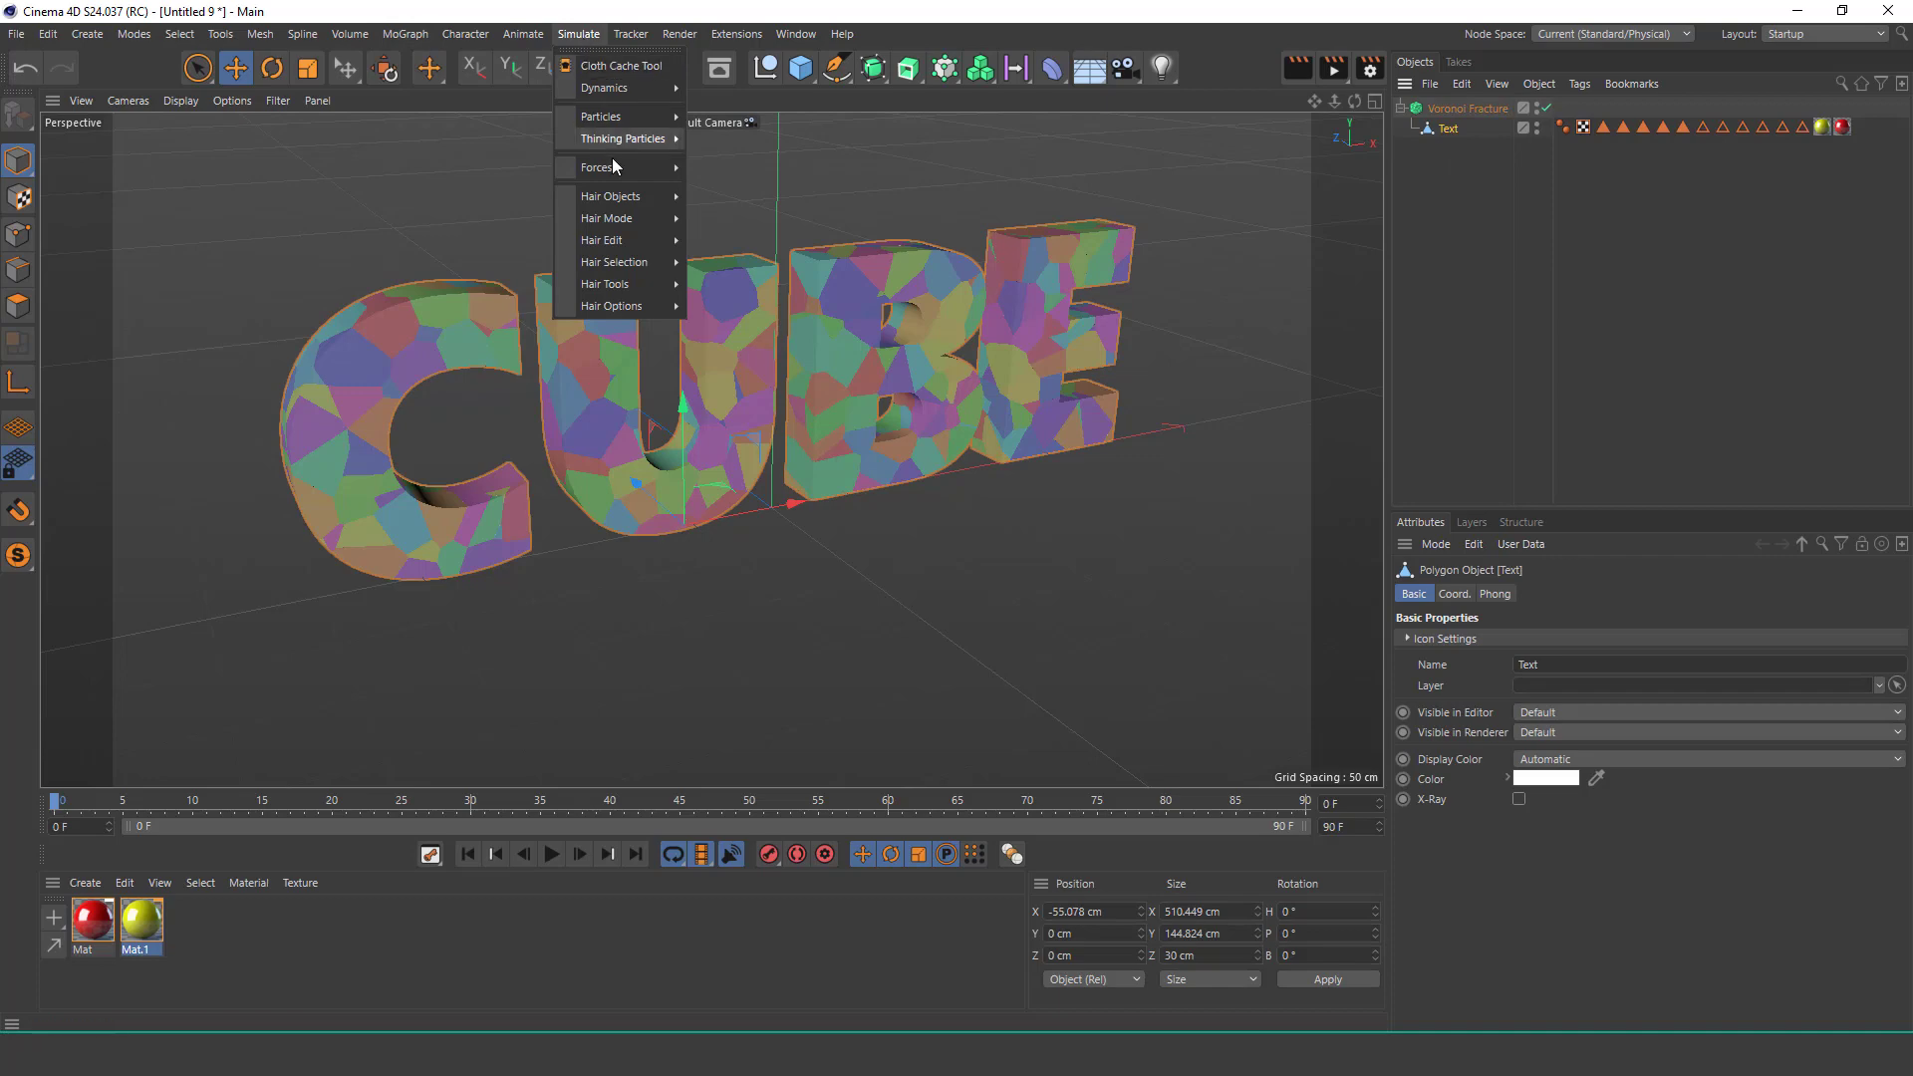
mouse_move(611, 195)
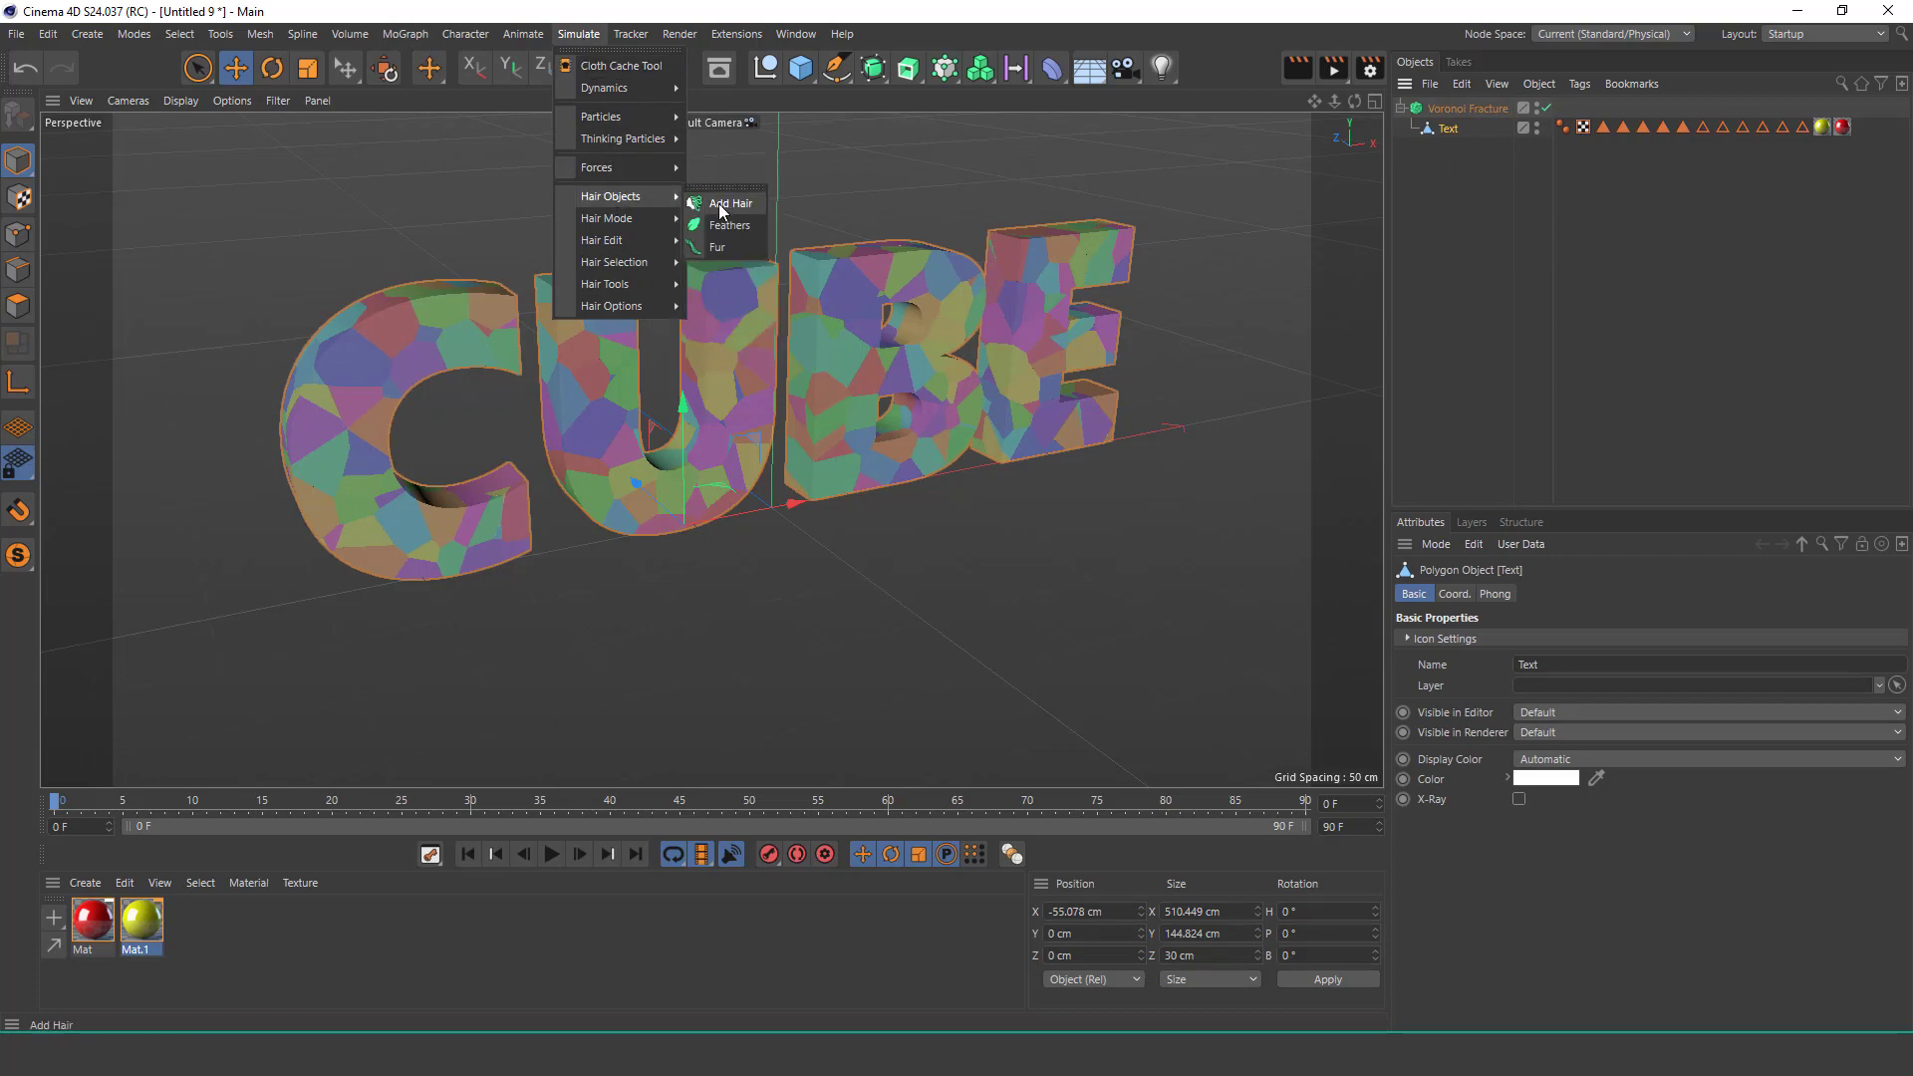
Add a Hair object to the text with 1 guide, 1 cm guide length and Custom roots.
left_click(721, 209)
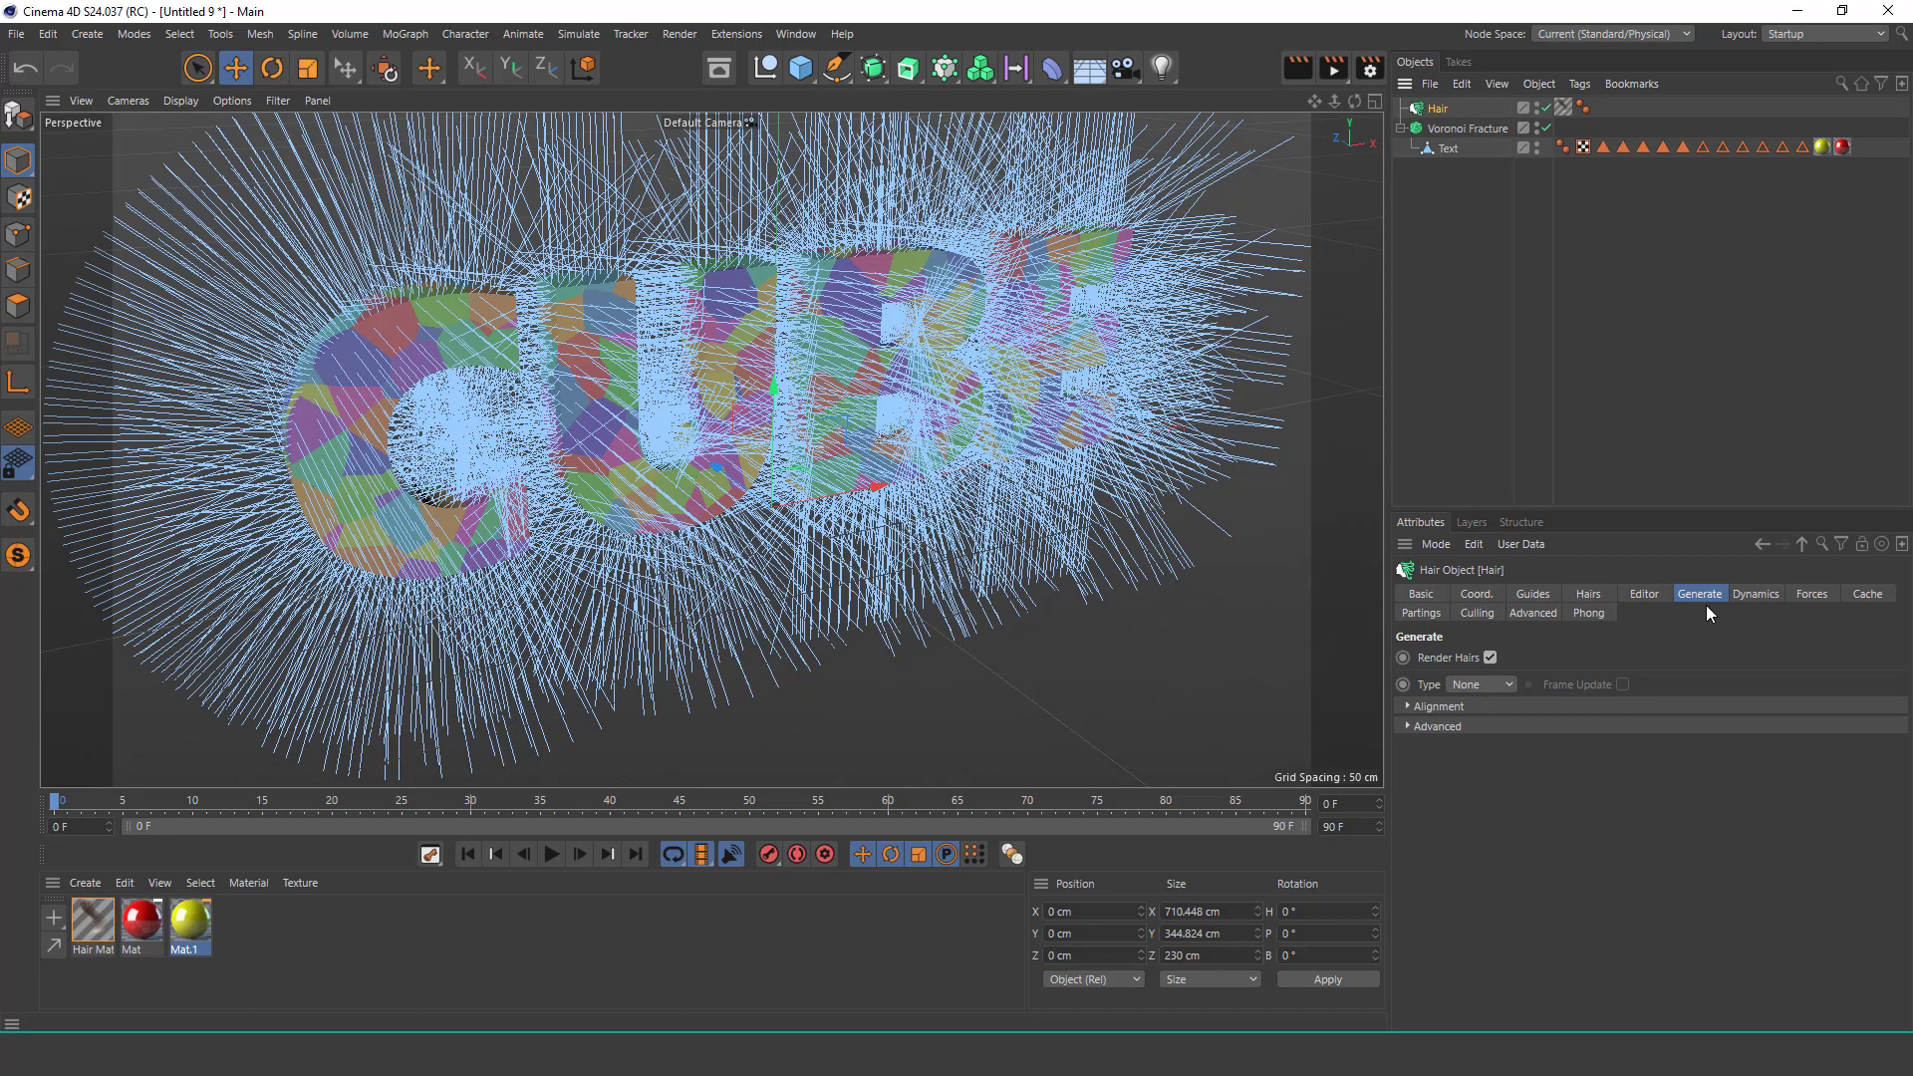
left_click(1533, 595)
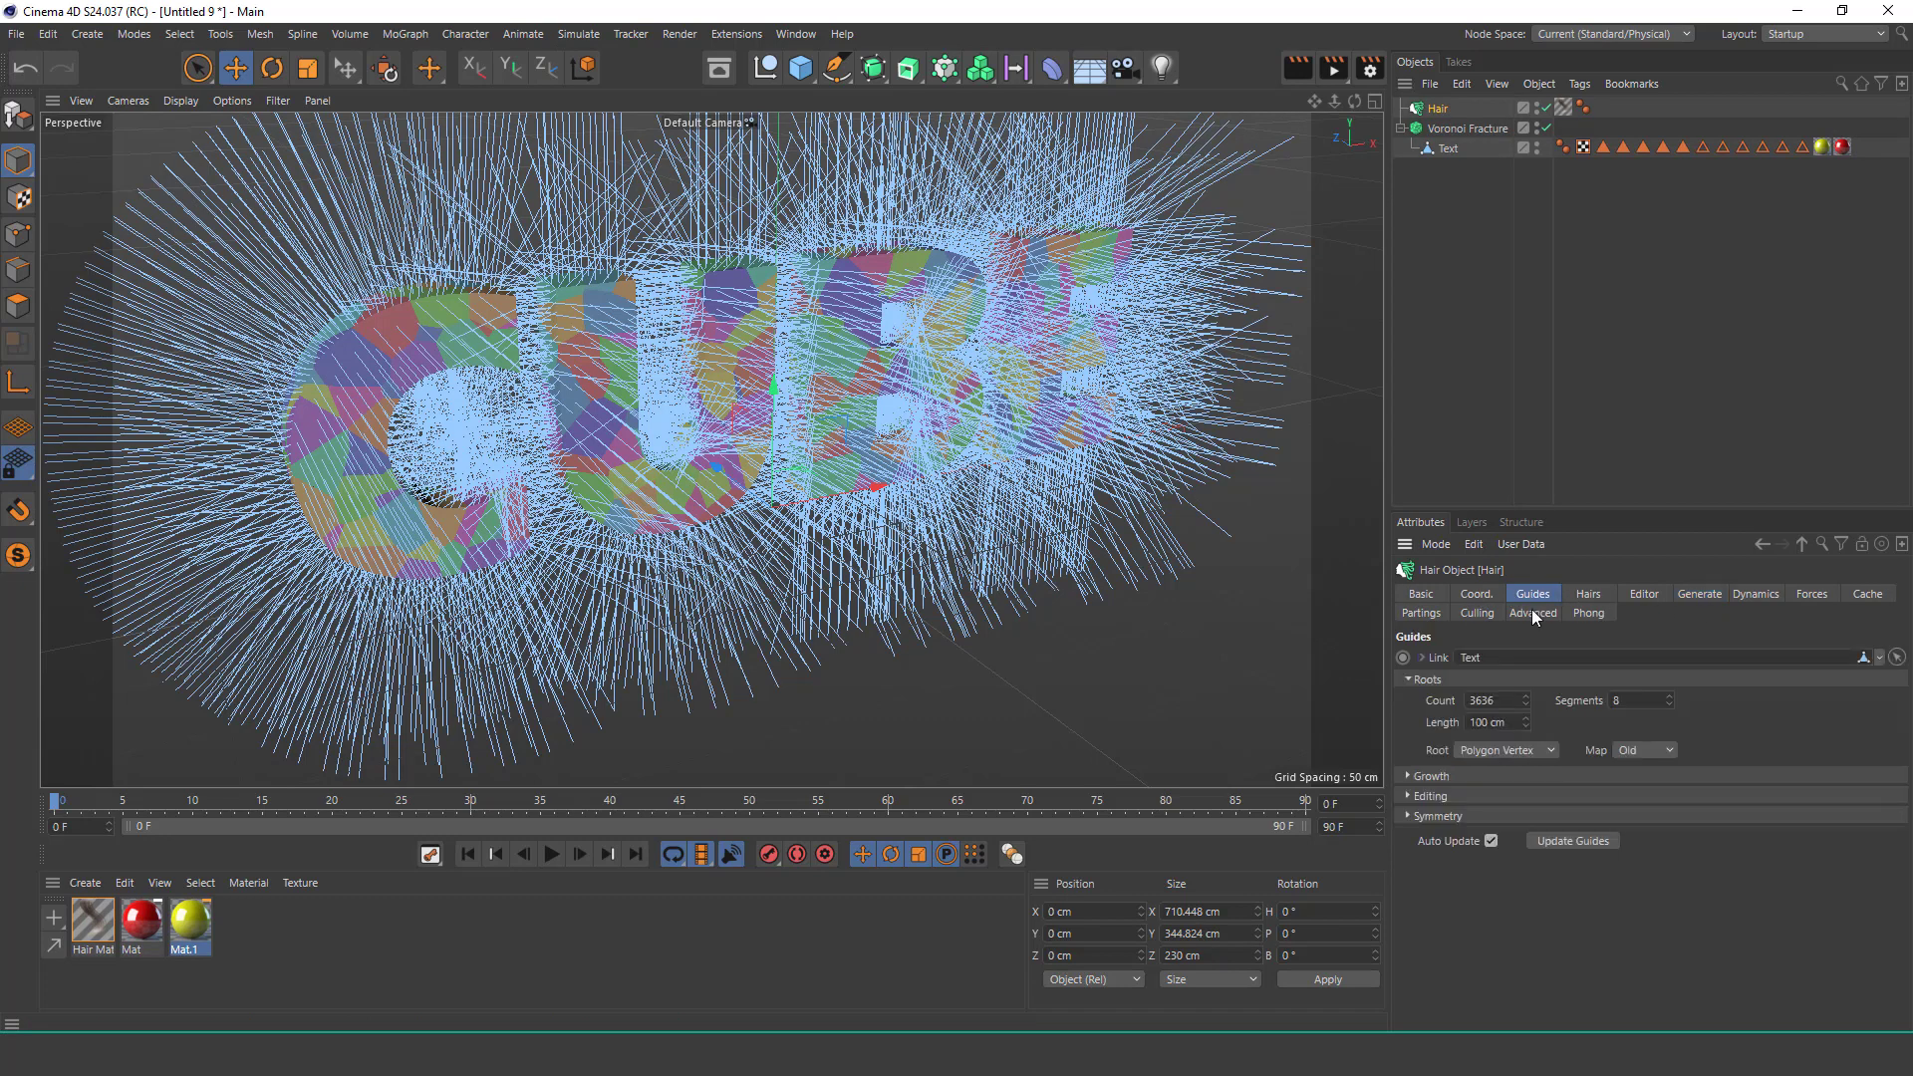
left_click(1495, 702)
type("1")
key("Return")
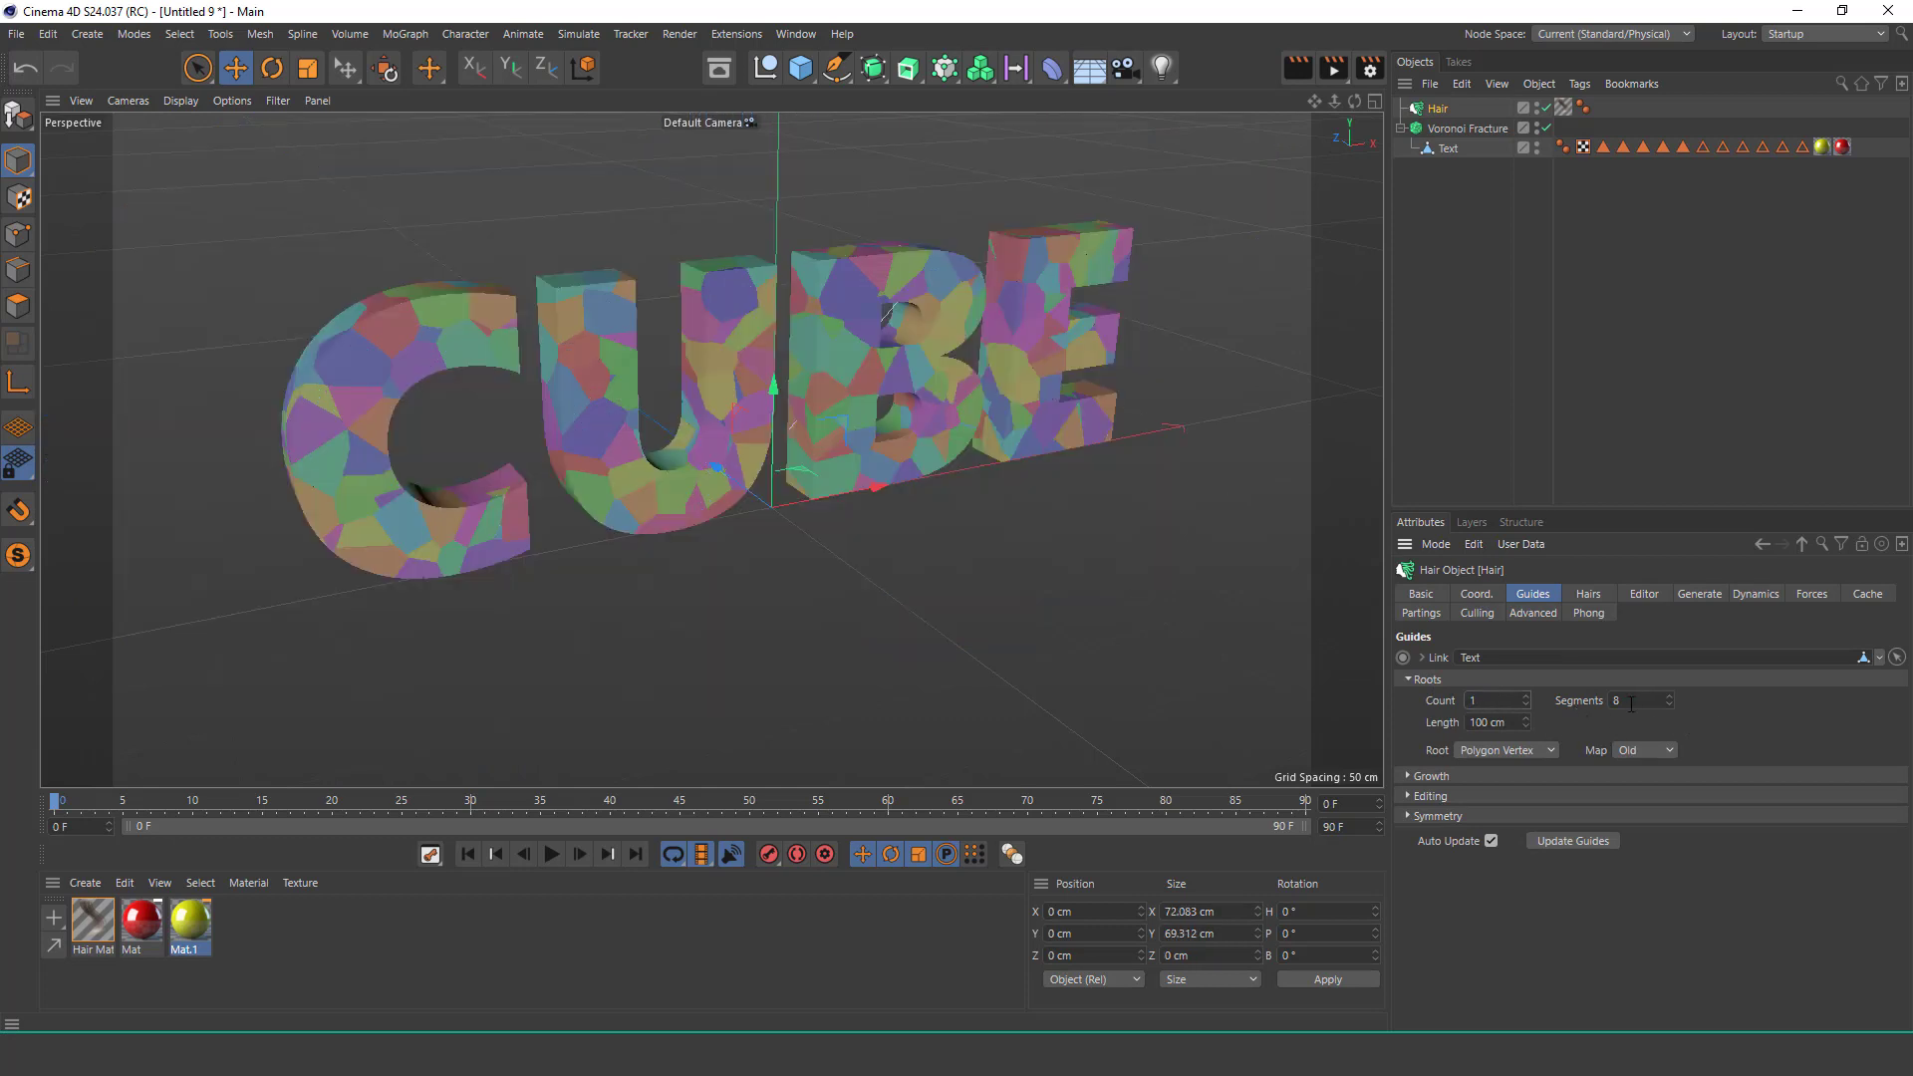
type("0")
type("1")
key("Return")
type("1")
left_click(1507, 755)
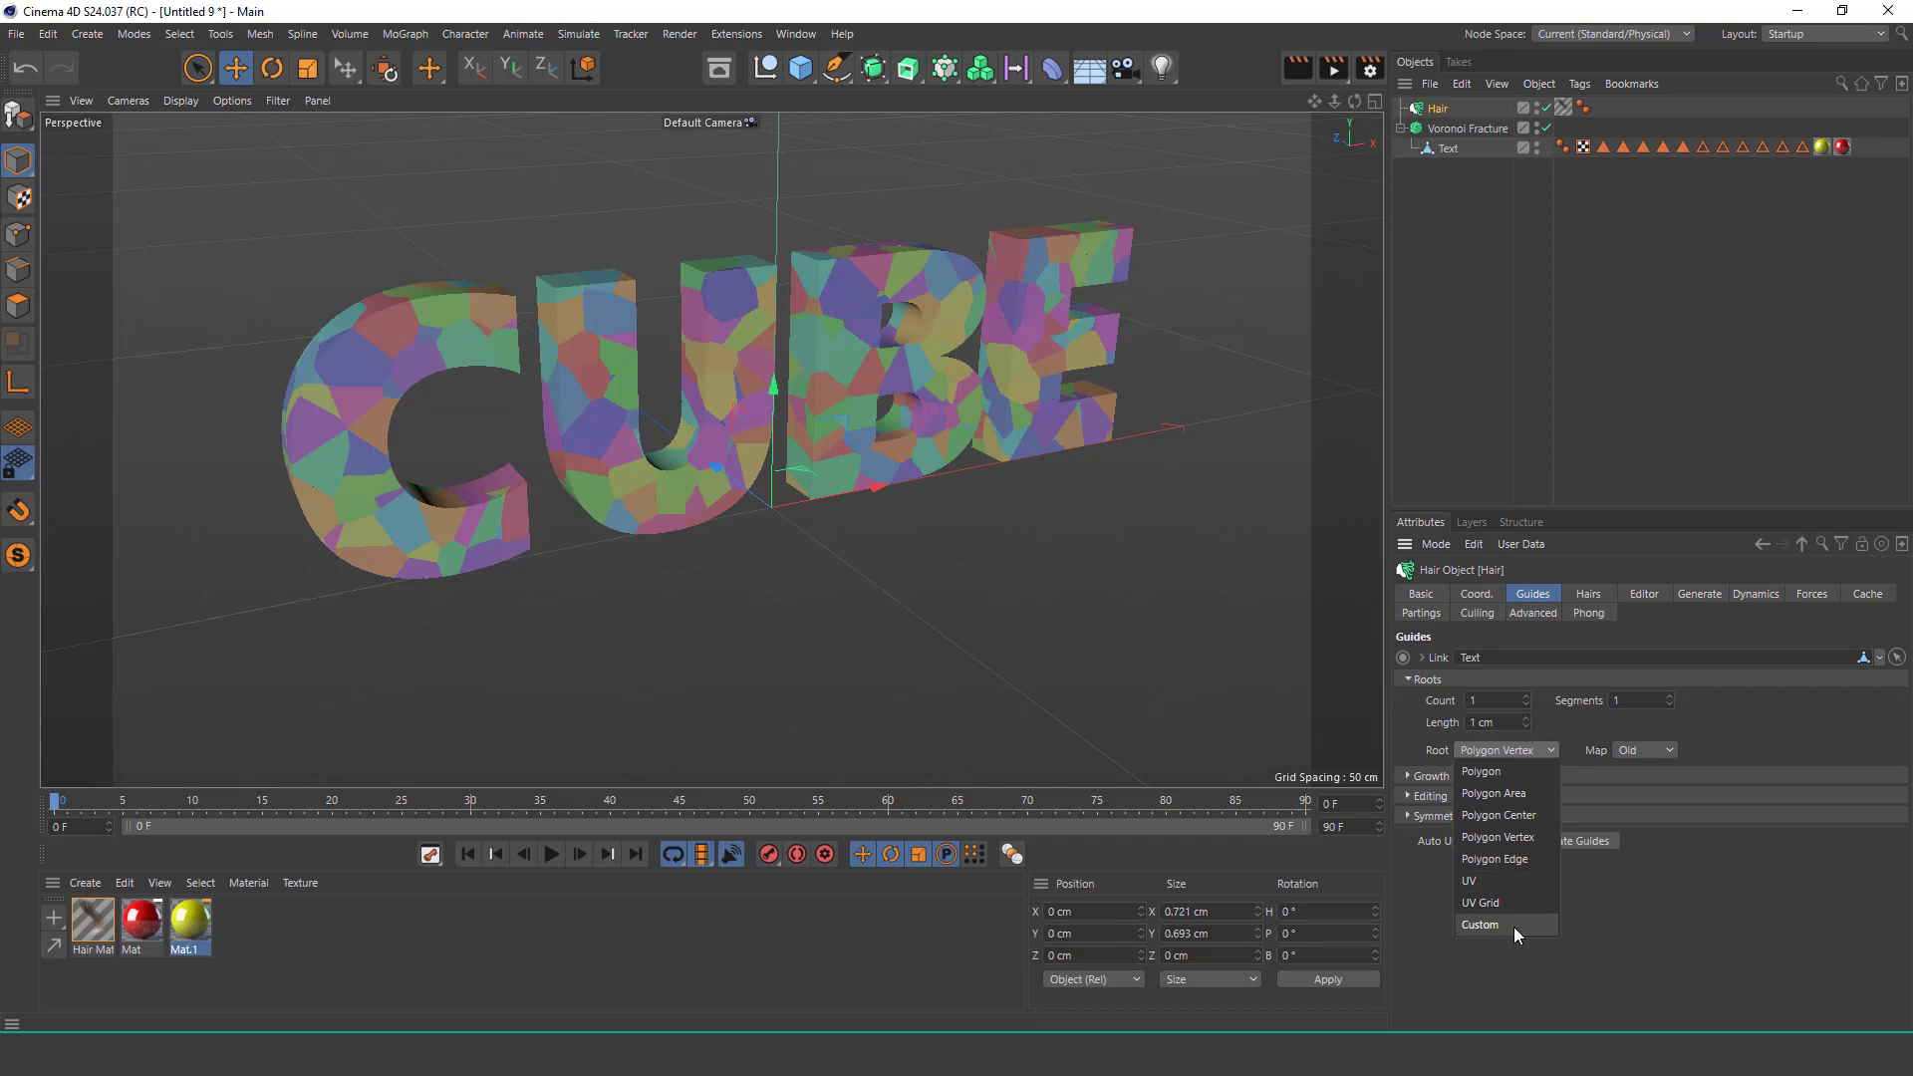
left_click(1506, 926)
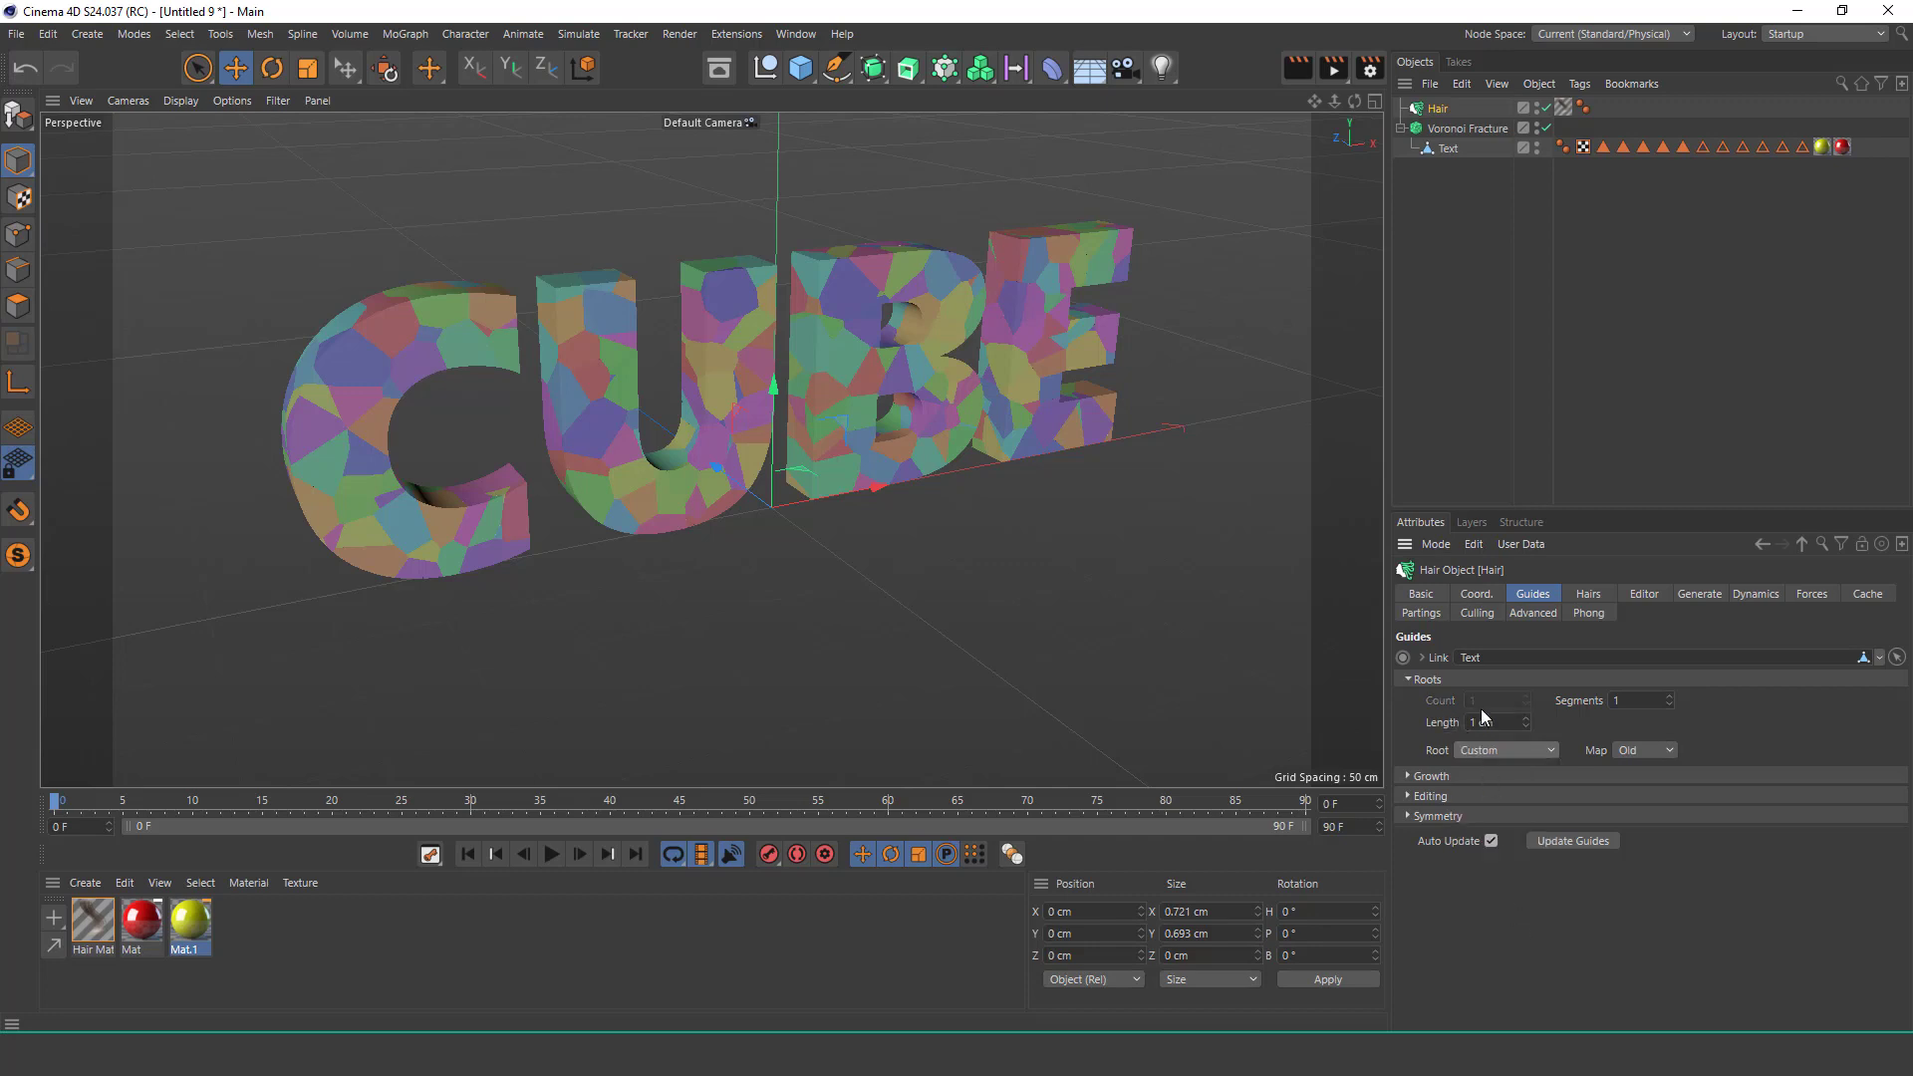
Give the hairs 1 segment and set the hair generation type to Flat.
left_click(1589, 596)
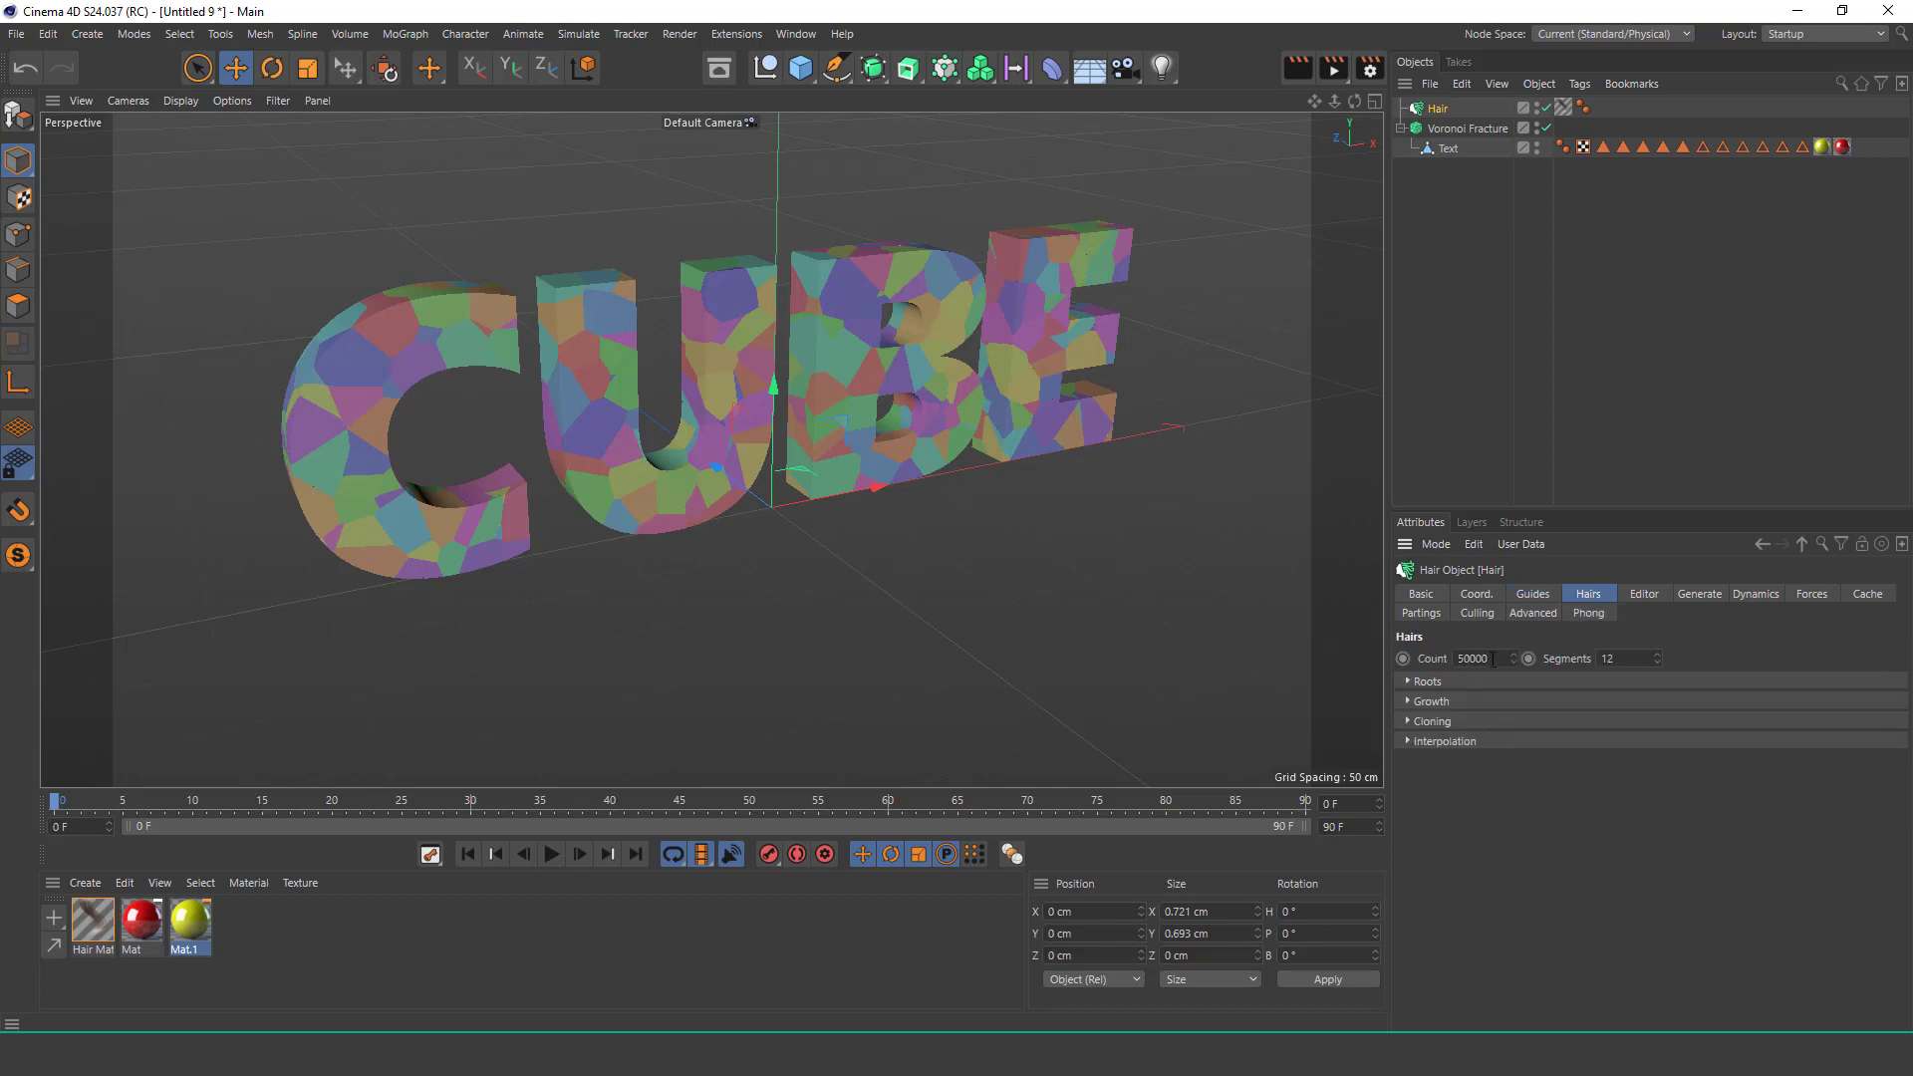
type("1")
key("Return")
left_click(1695, 594)
left_click(1477, 685)
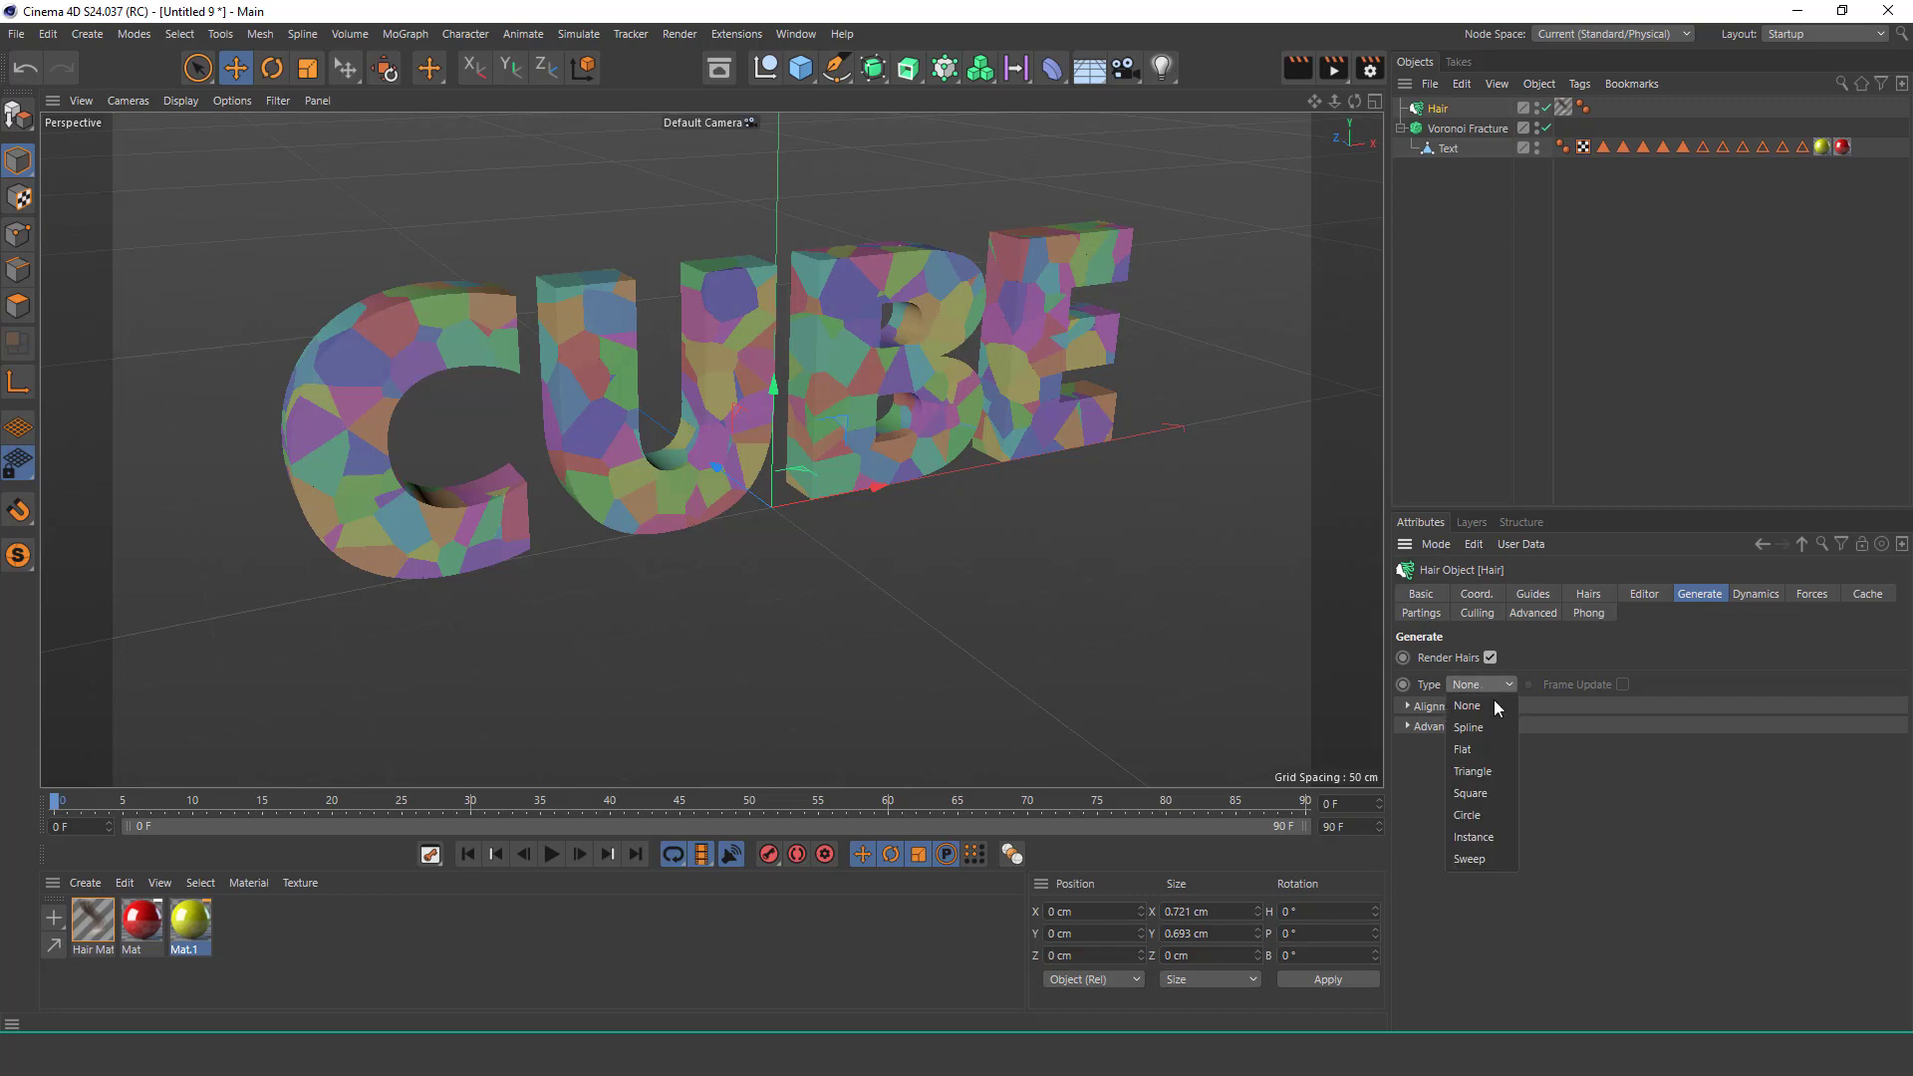
left_click(1498, 754)
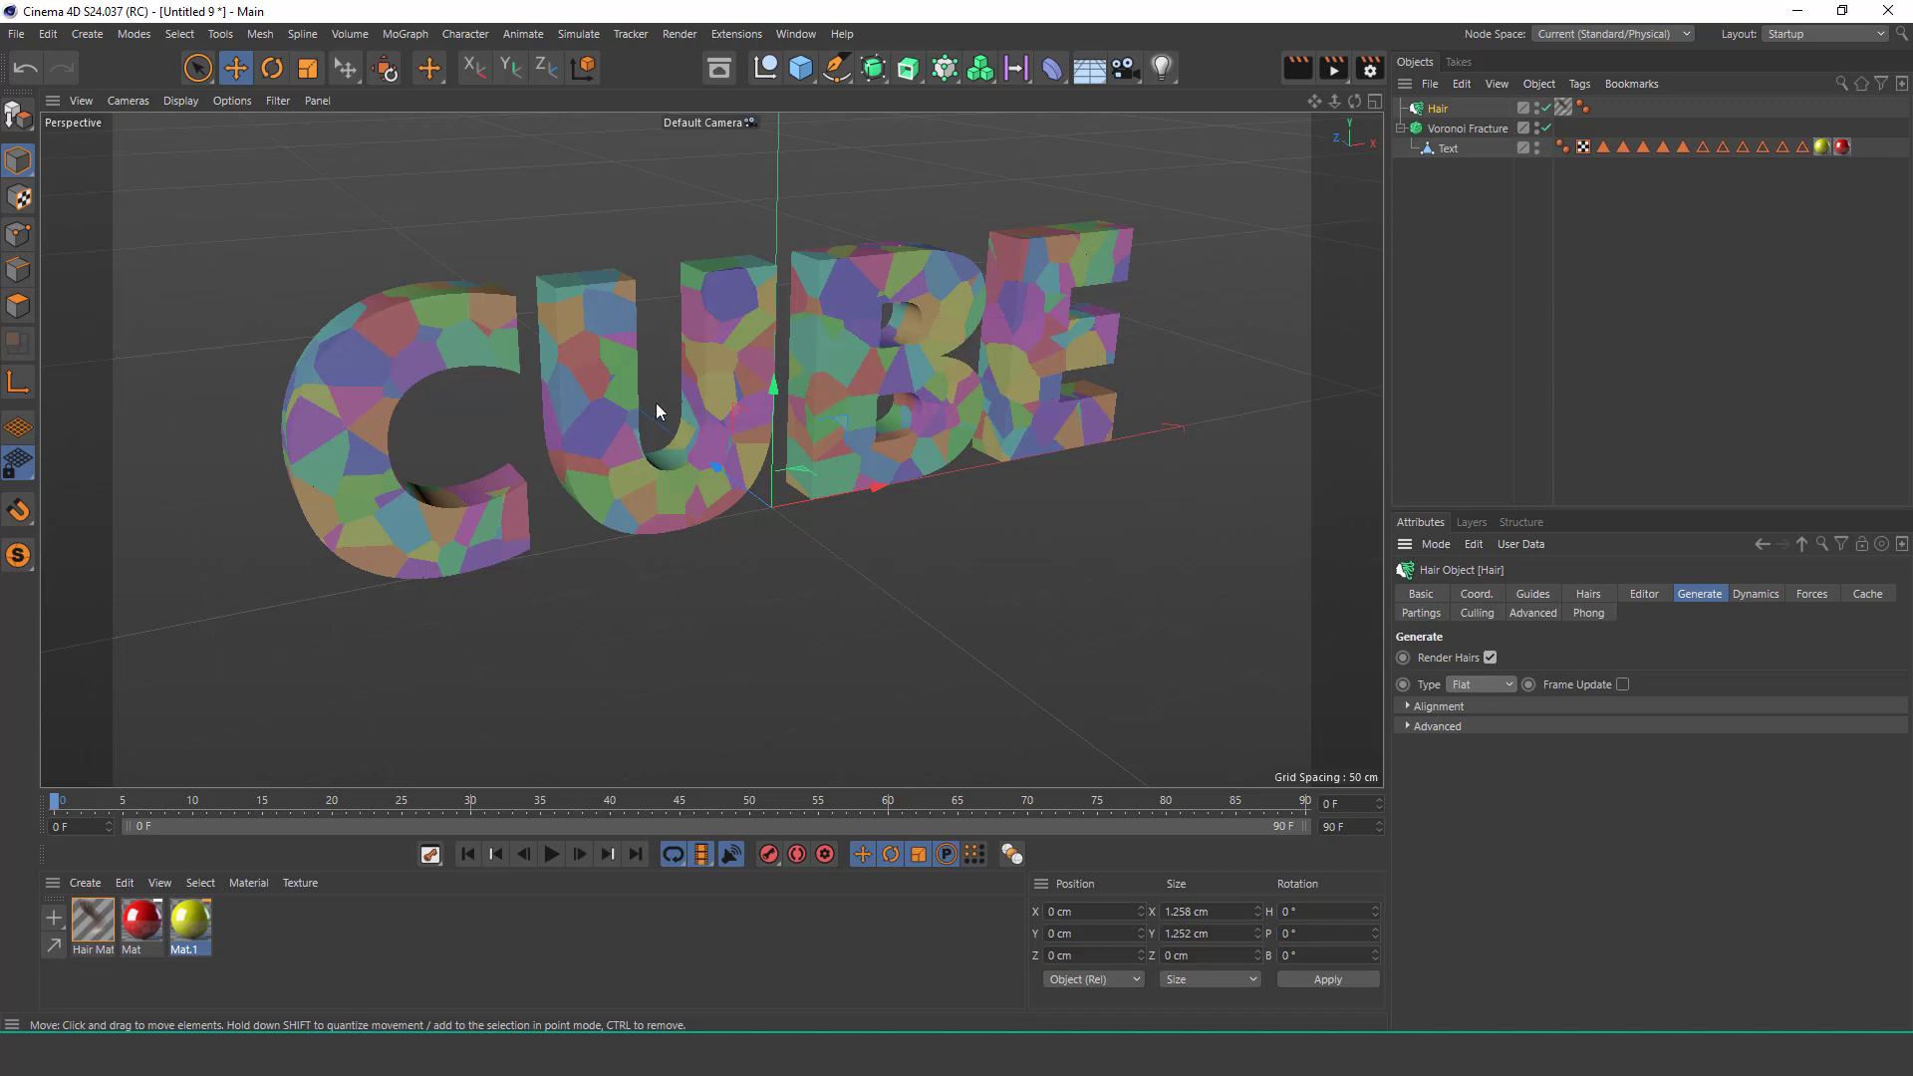
Start the Add Guides hair tool with guide length 0 and brush radius 30.
scroll(636, 408, "up", 2)
scroll(653, 387, "up", 2)
scroll(661, 375, "up", 2)
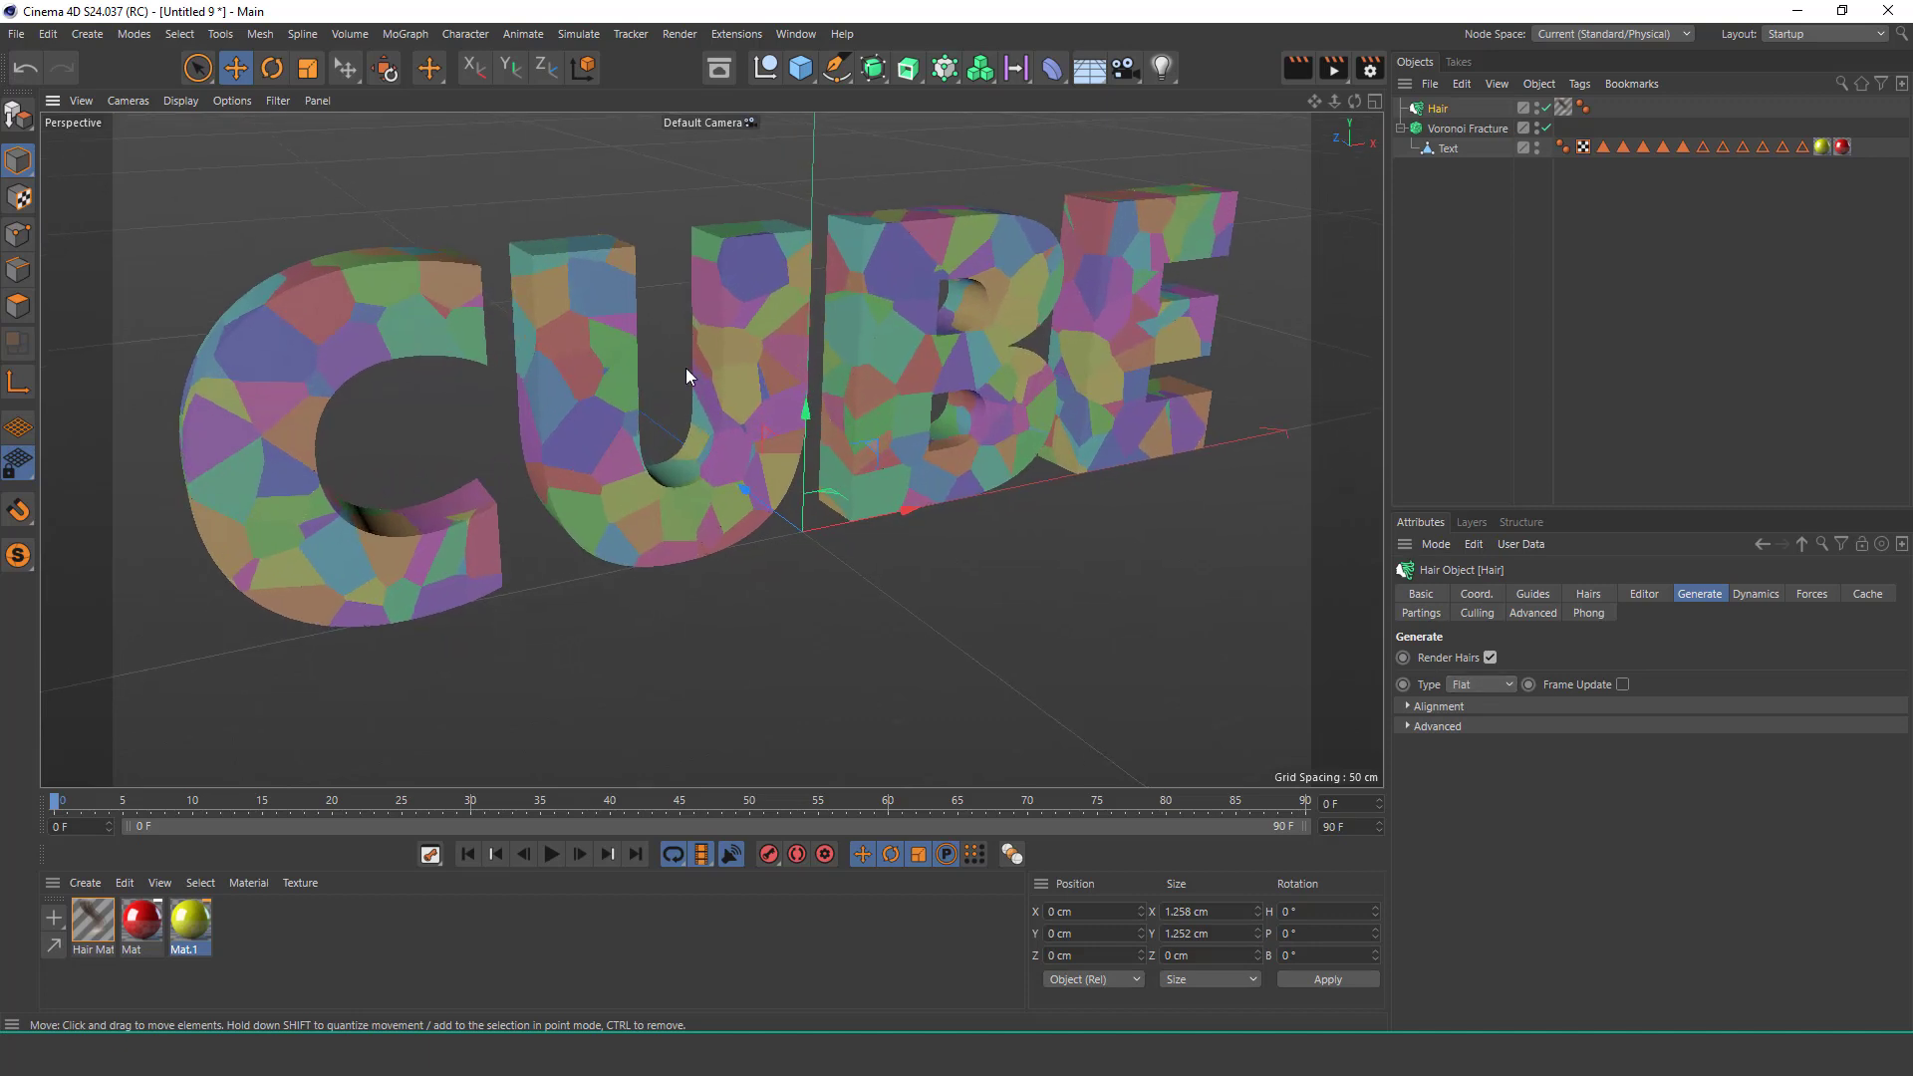
left_click_drag(685, 375, 654, 355, "alt")
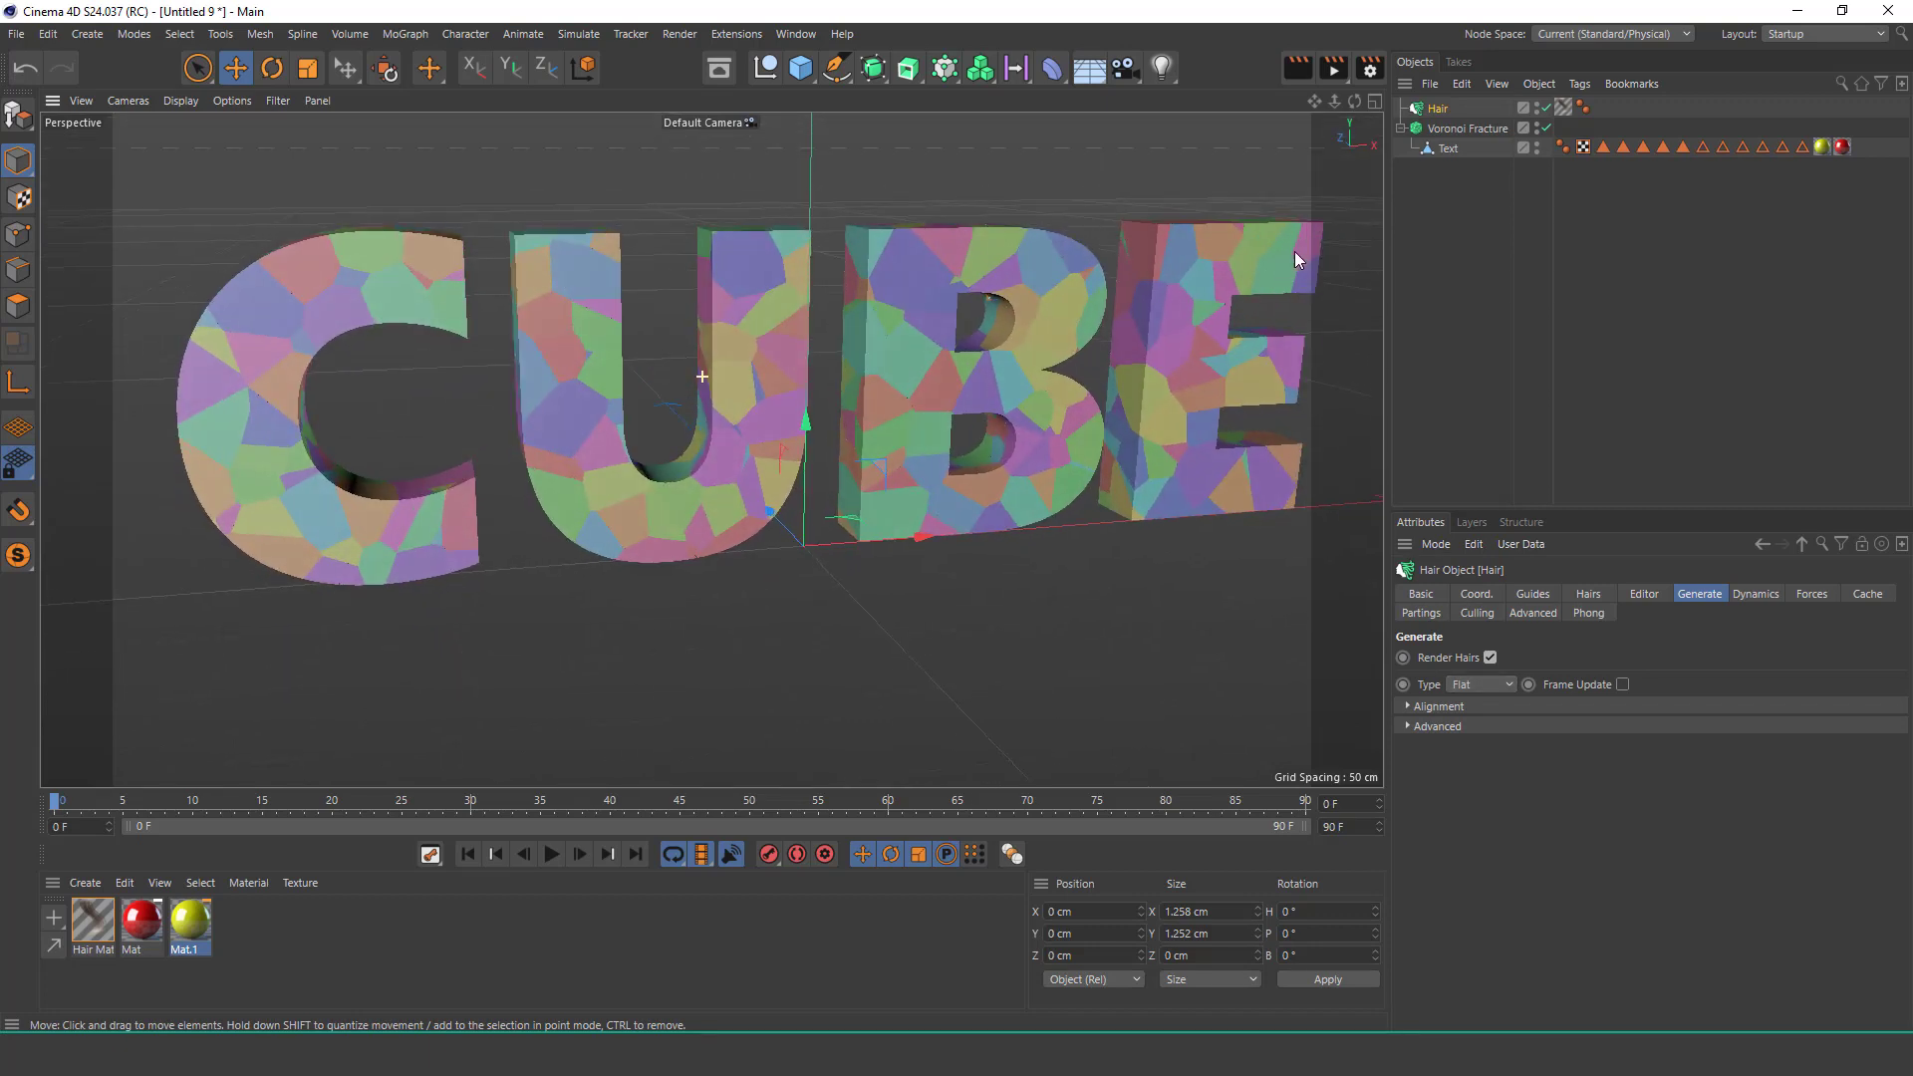
left_click(577, 36)
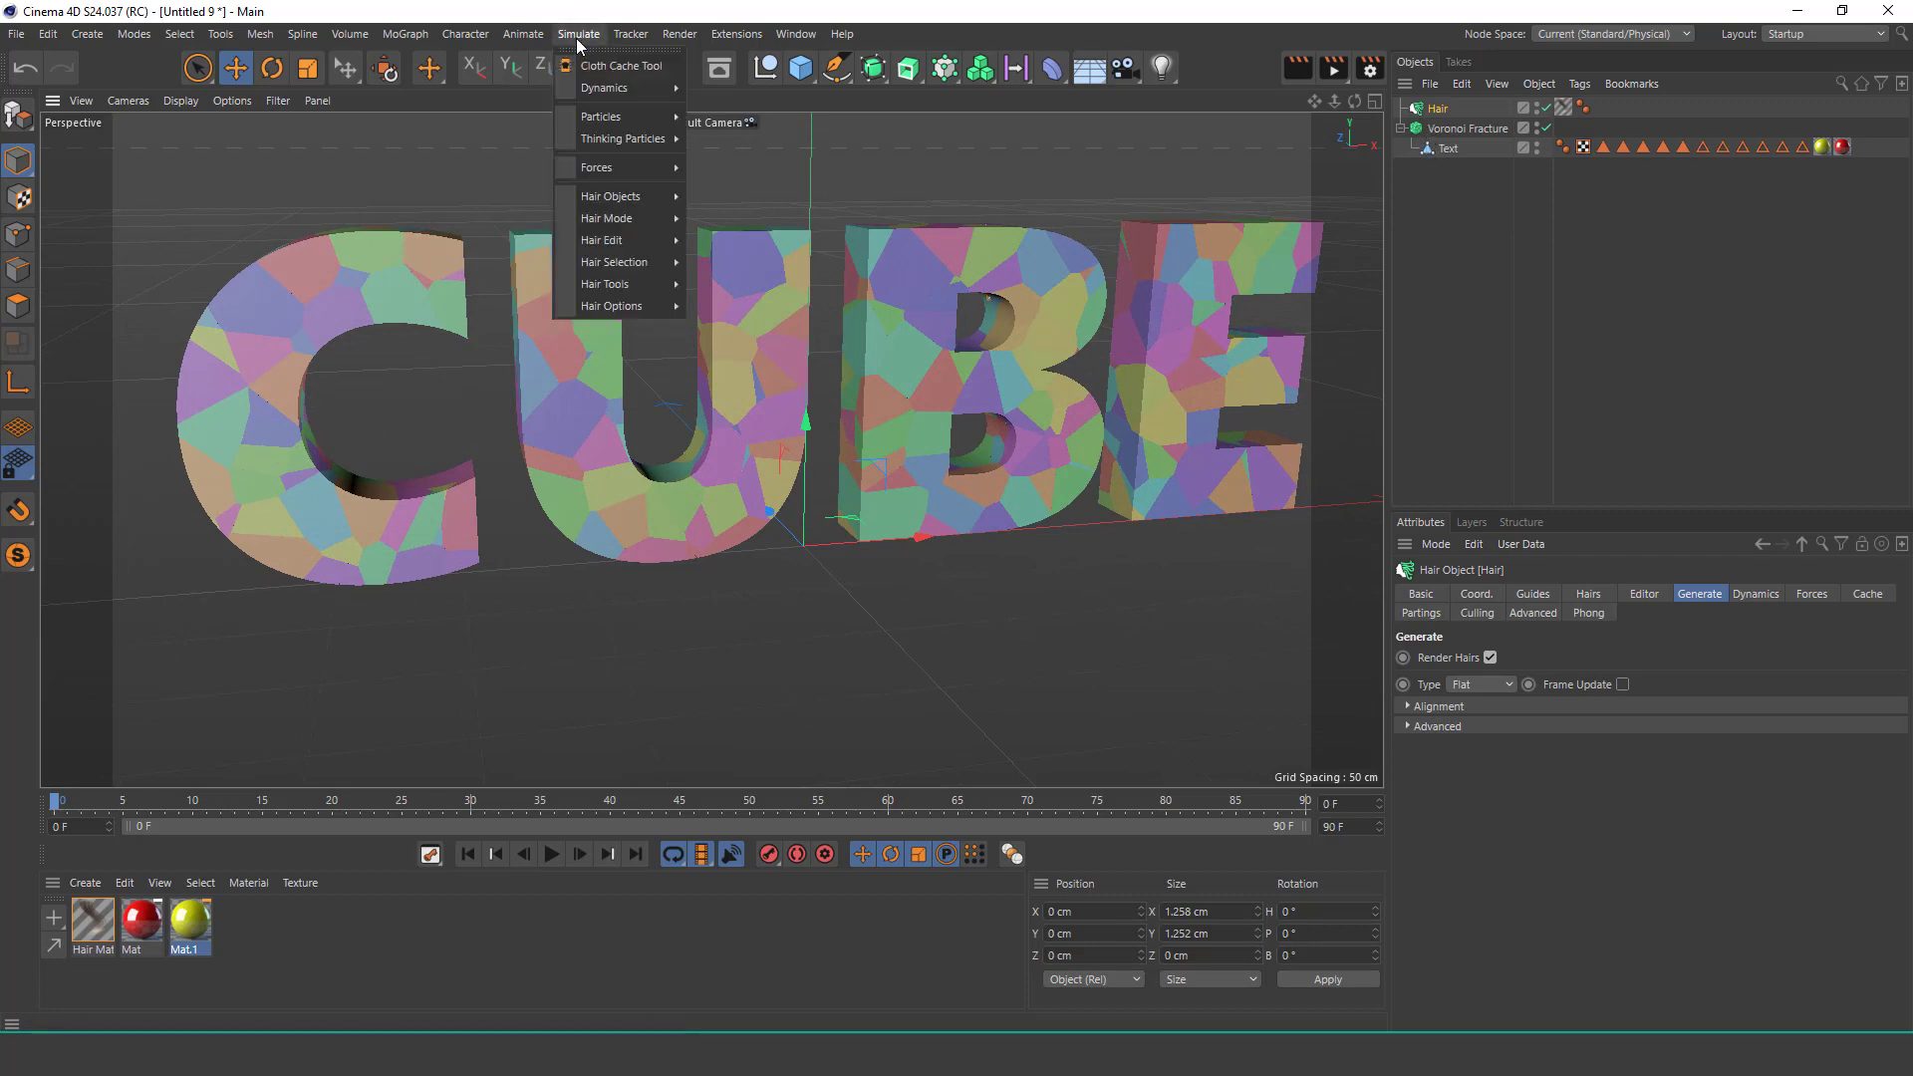
mouse_move(605, 284)
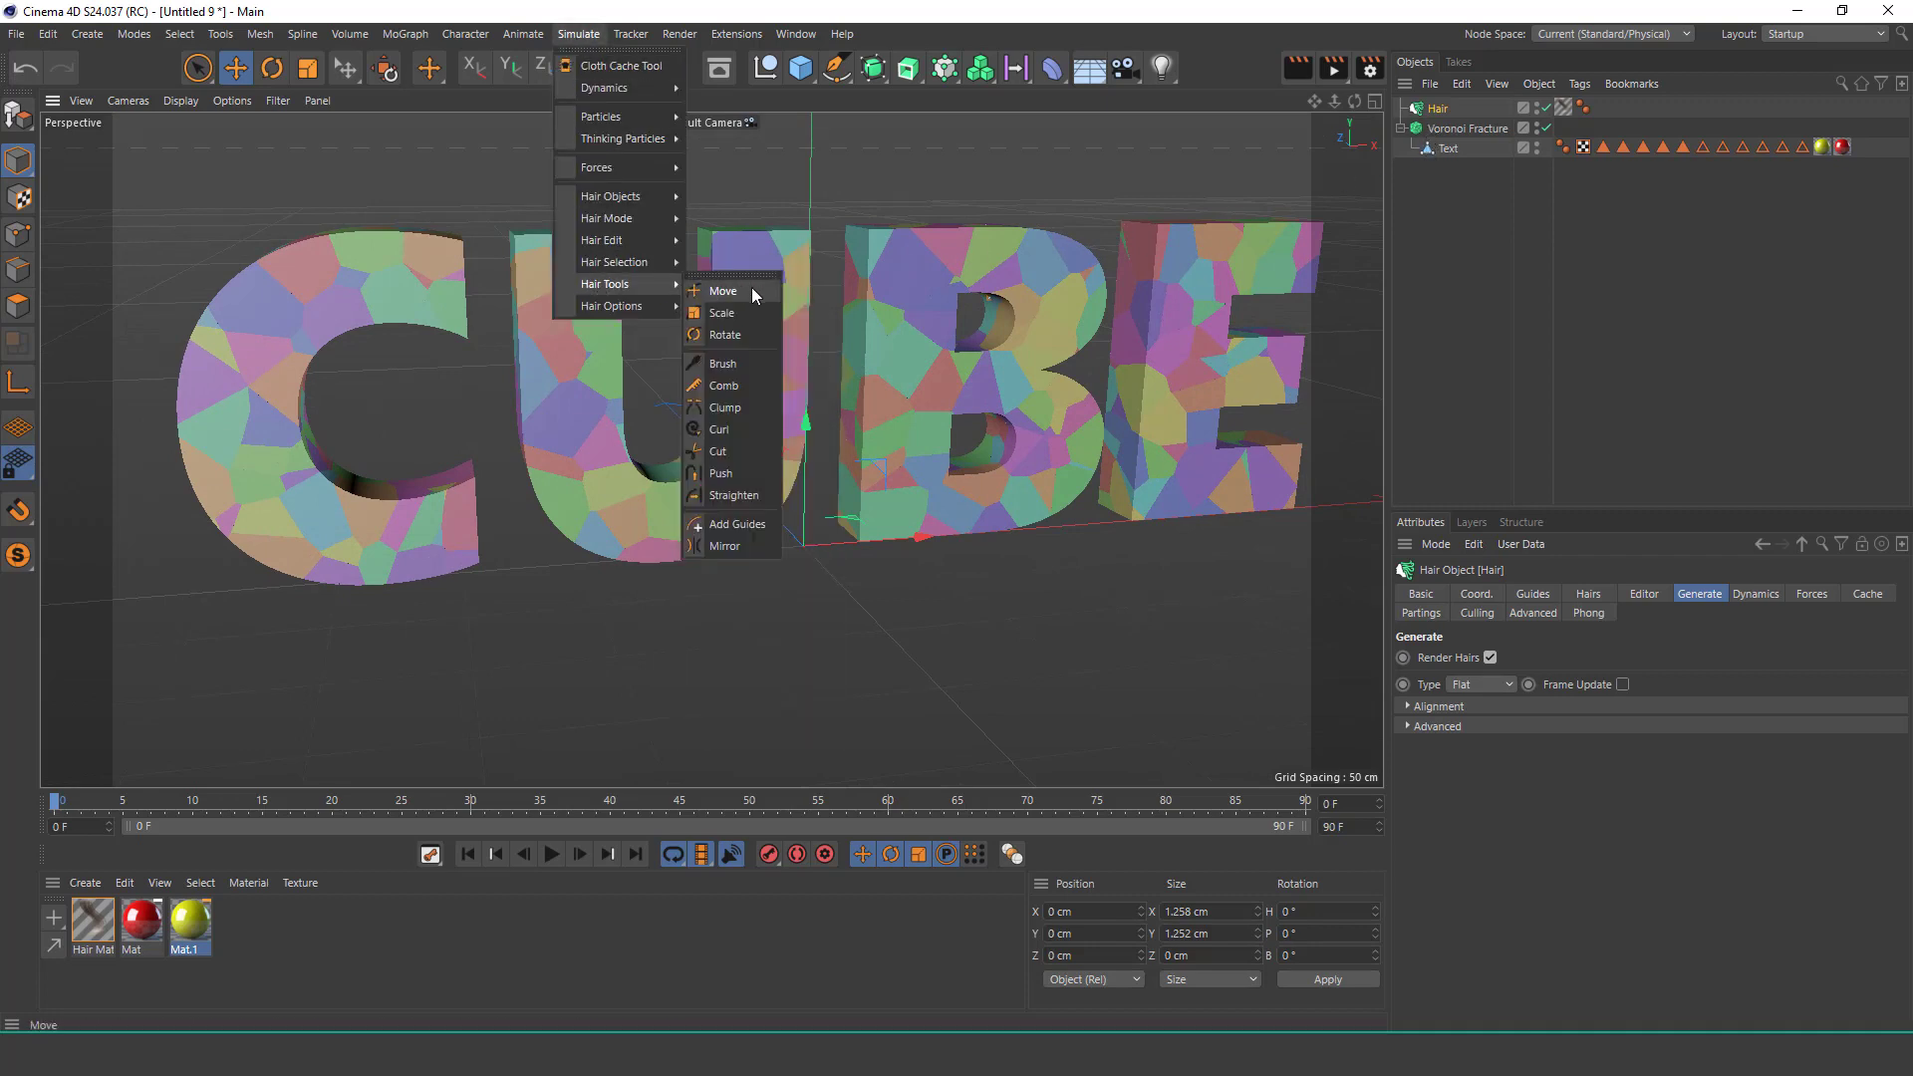
left_click(748, 531)
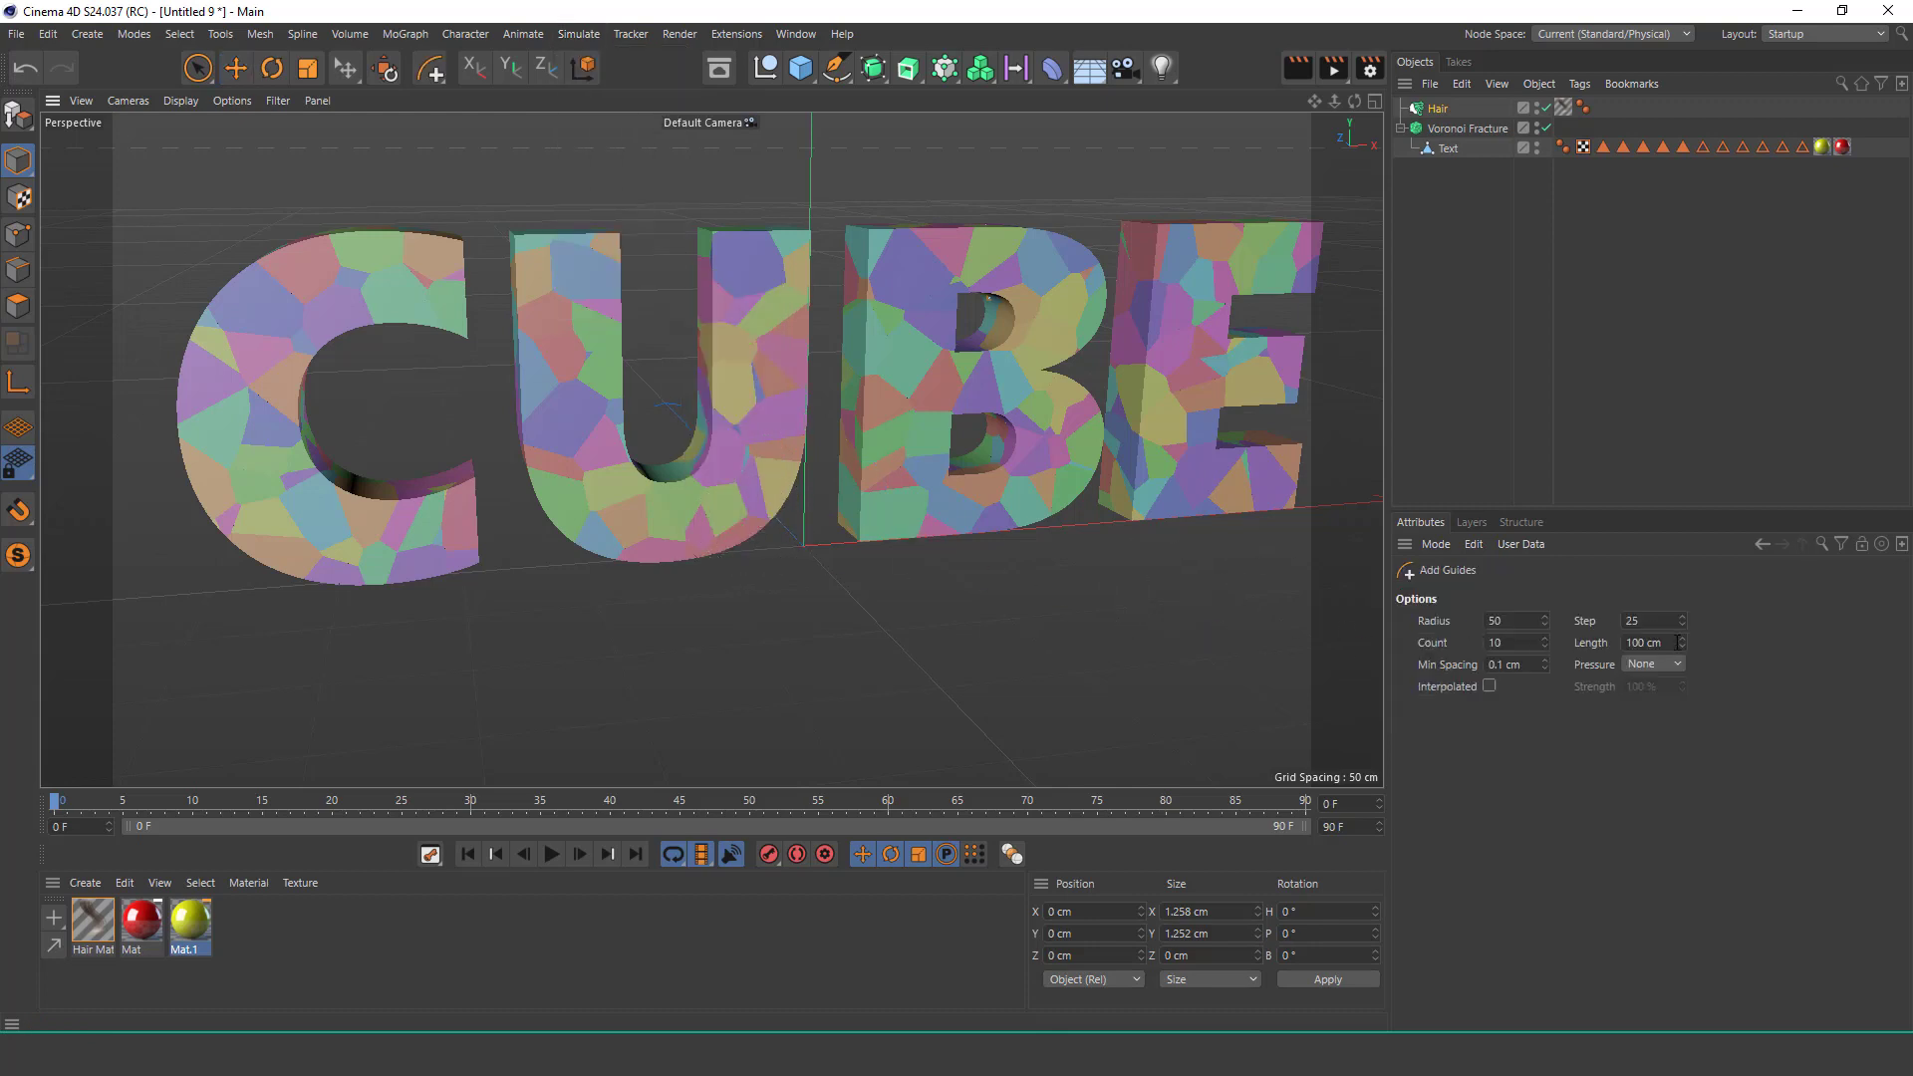
type("0")
key("Tab")
type("3")
Paint and click hair guides along the lower parts of the C, U, B and E.
left_click_drag(354, 571, 555, 530)
left_click_drag(790, 525, 850, 516)
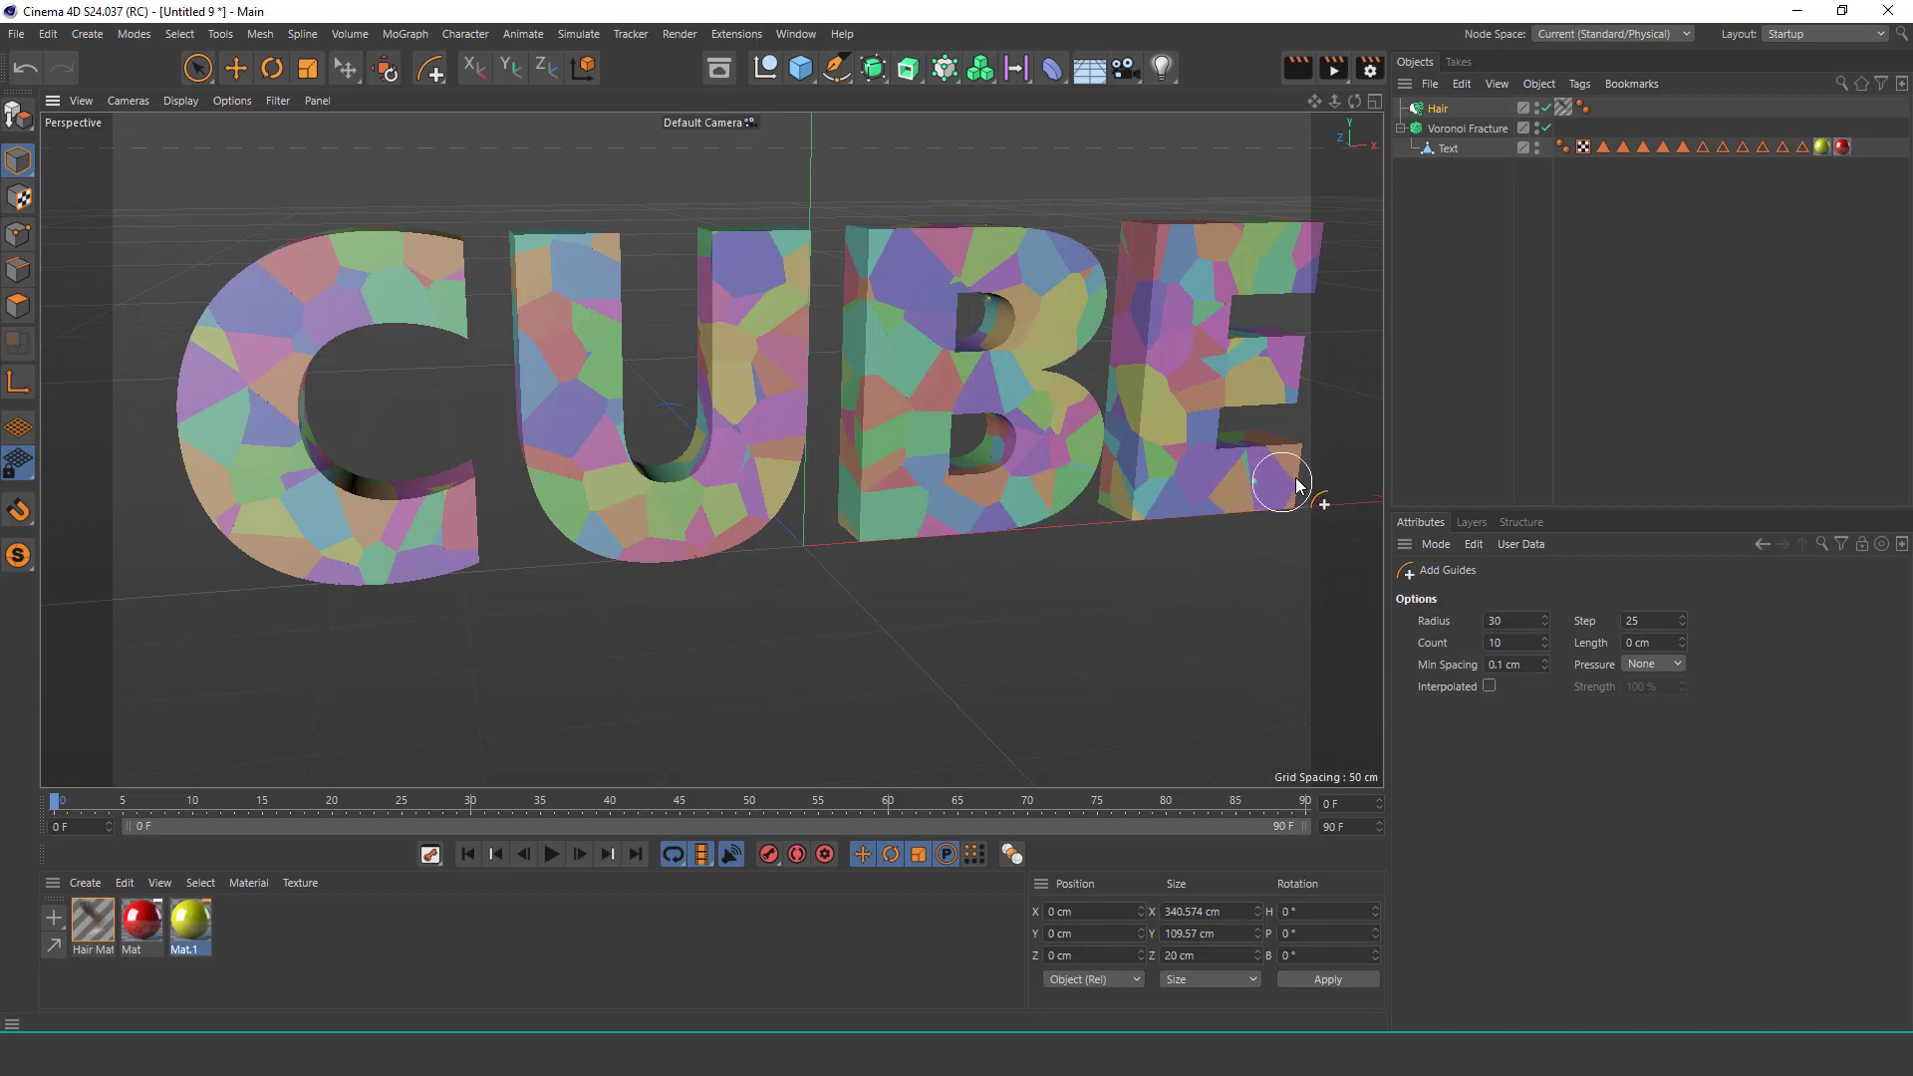
left_click(1183, 500)
left_click(755, 530)
left_click(297, 539)
left_click(456, 509)
left_click(1467, 128)
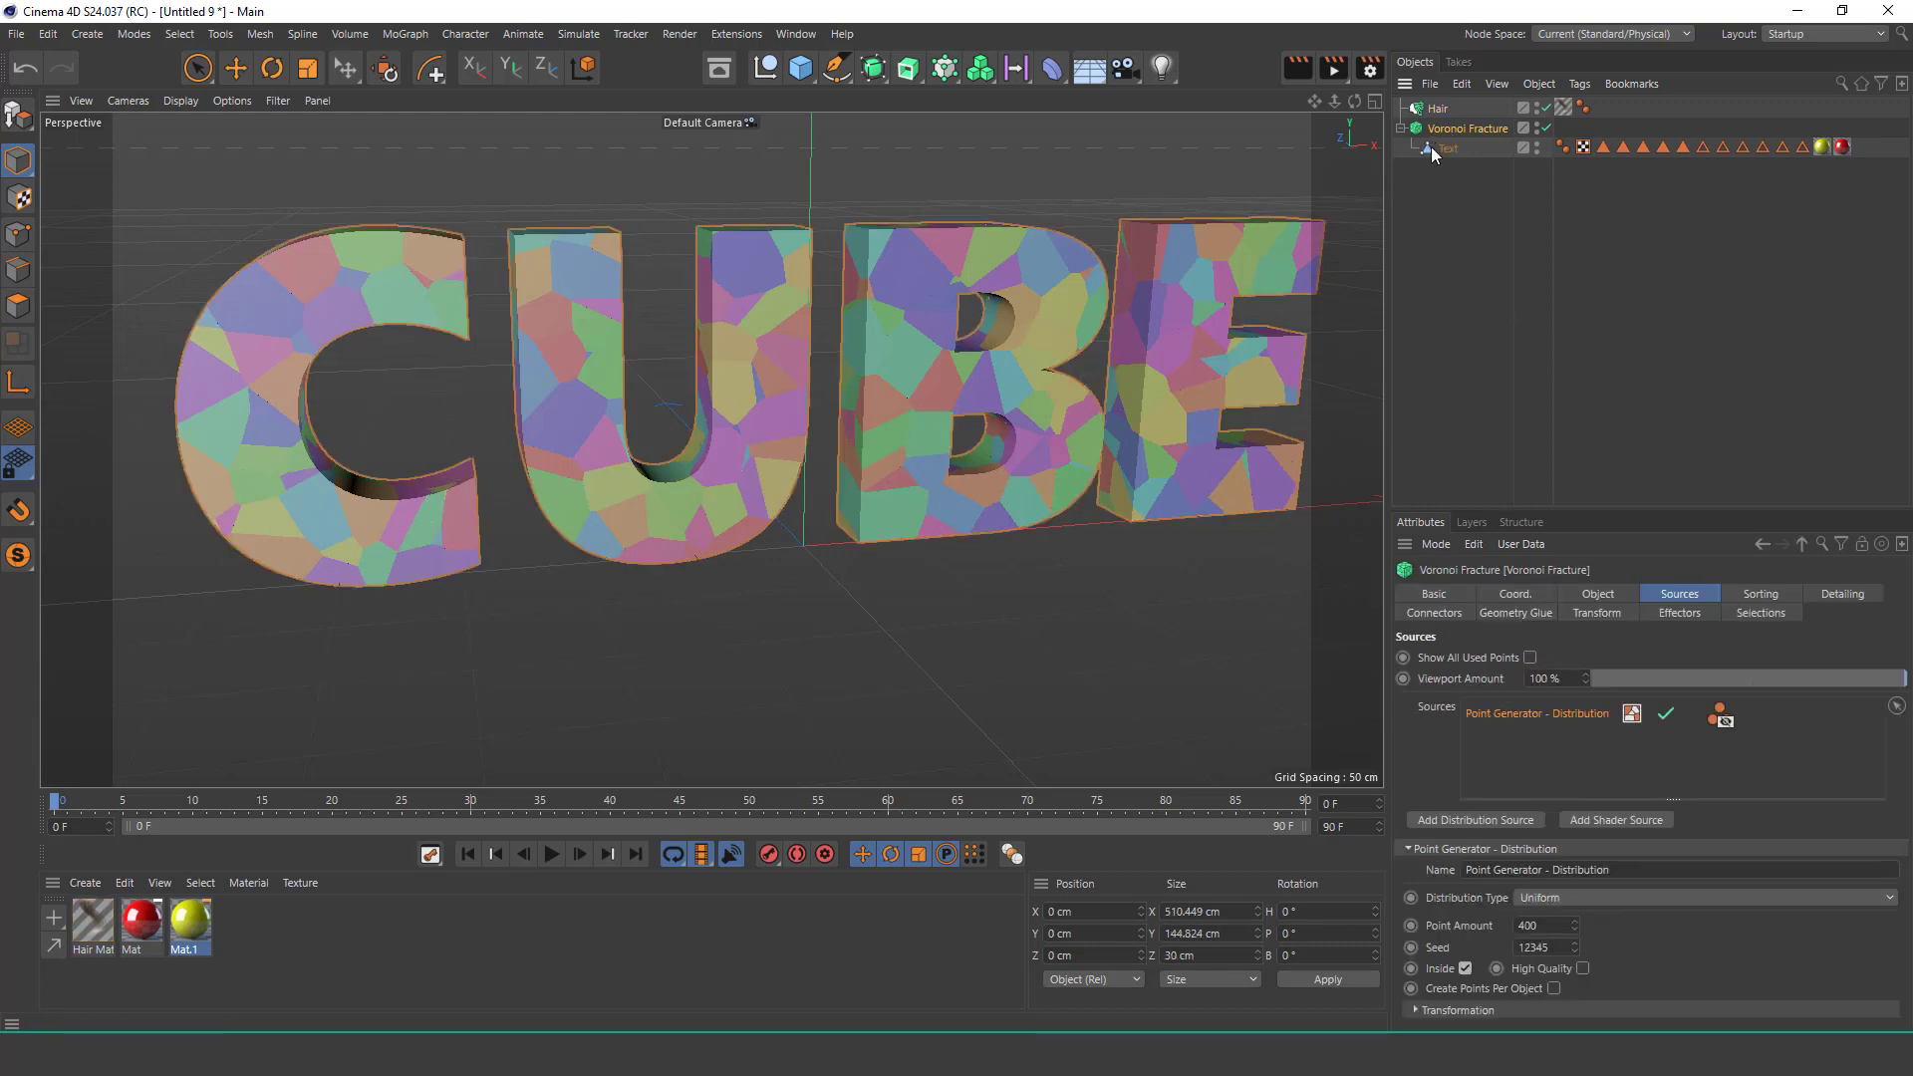
Add the Hair object to the Voronoi Fracture's Sources list.
left_click_drag(1442, 112, 1518, 748)
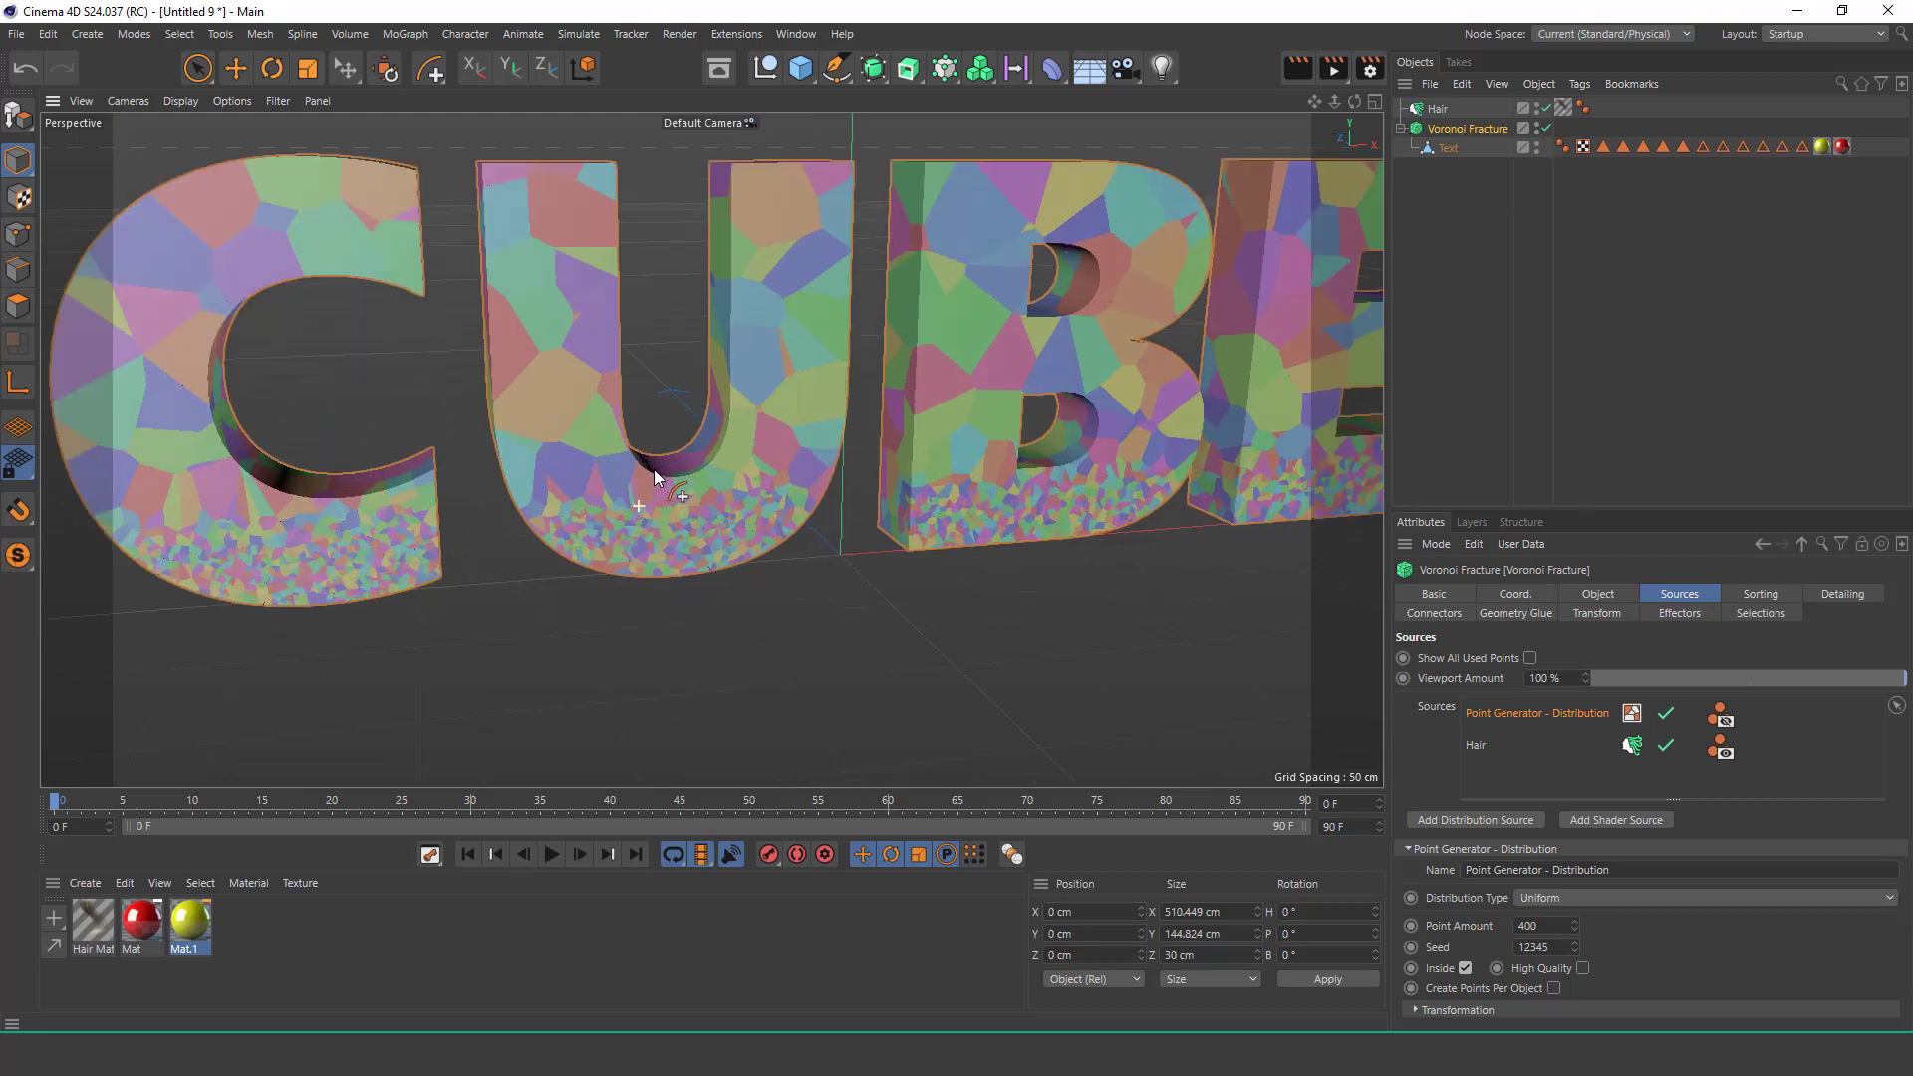
scroll(653, 479, "up", 3)
scroll(718, 493, "down", 1)
scroll(774, 500, "down", 1)
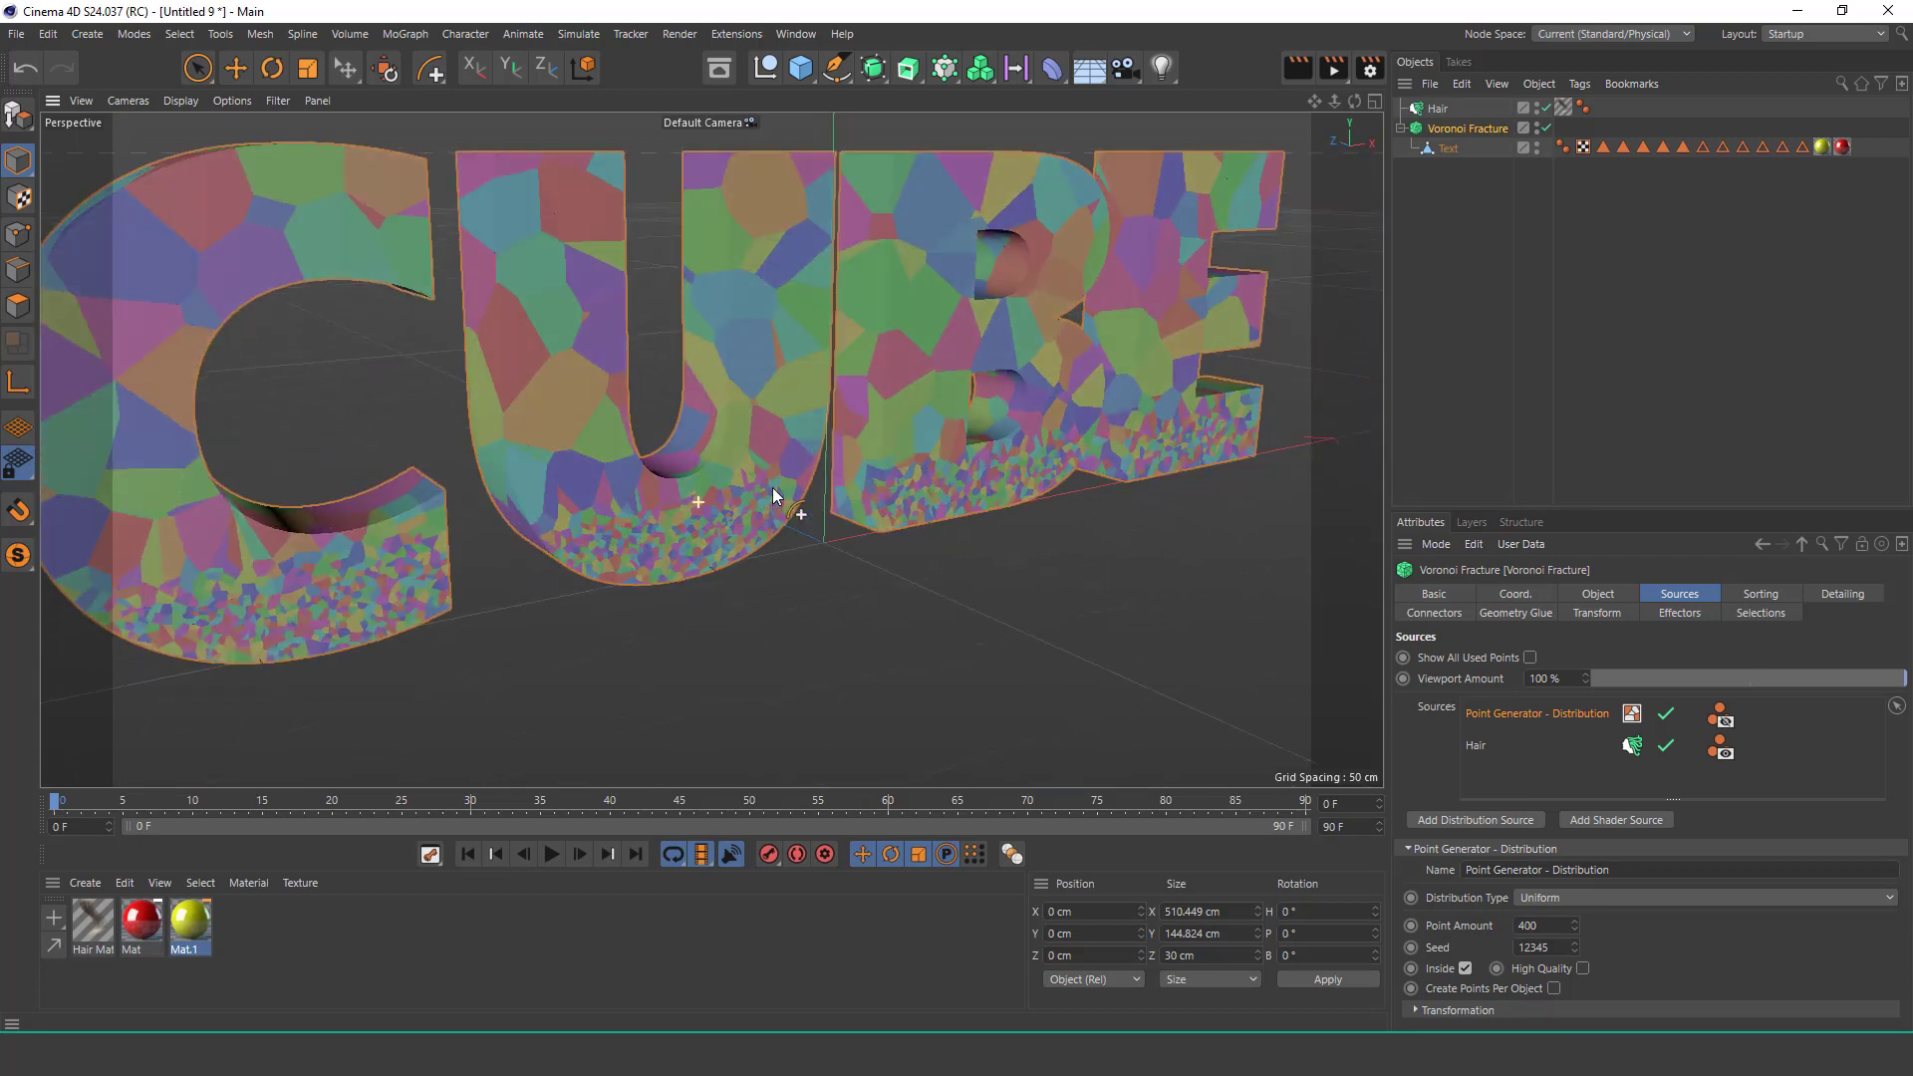
scroll(755, 434, "down", 1)
middle_click_drag(755, 434, 745, 454)
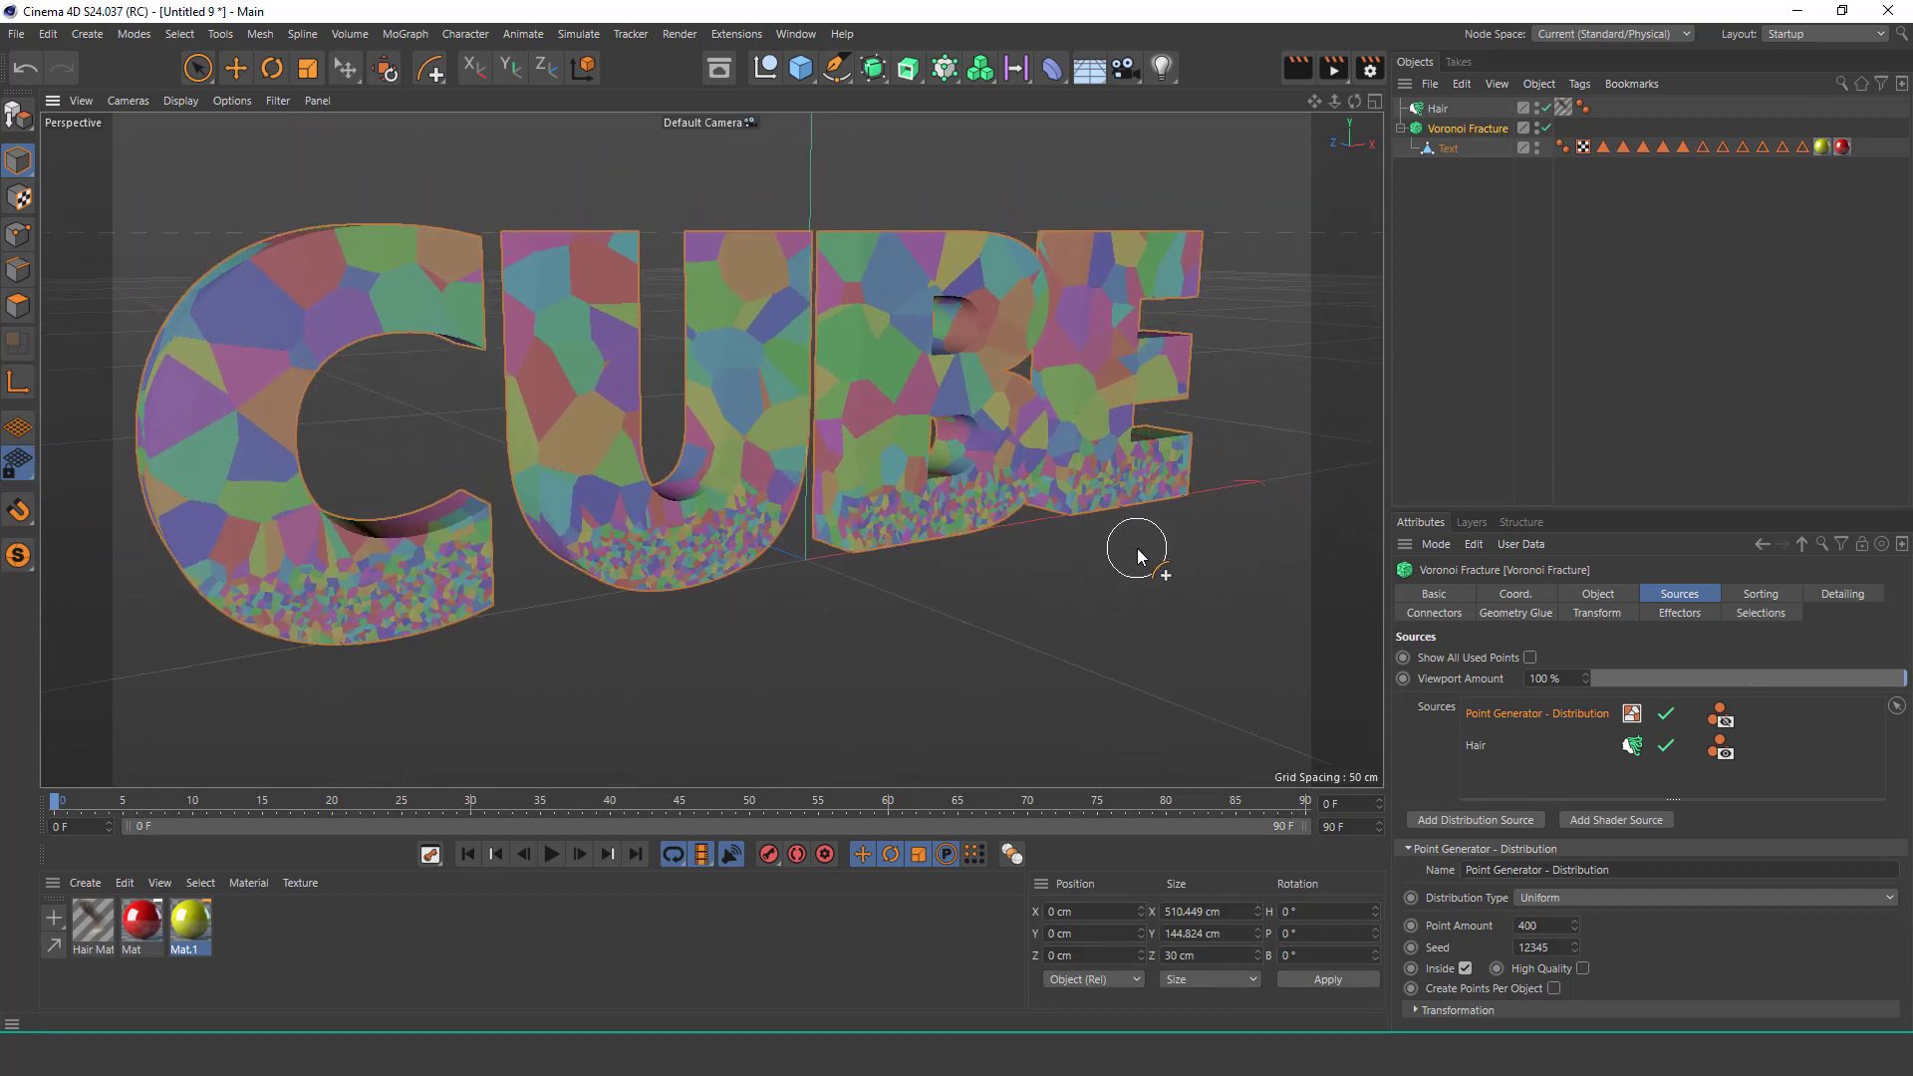
Paint additional hair guides along the bottom of the U, then reselect the Voronoi Fracture.
left_click(1438, 108)
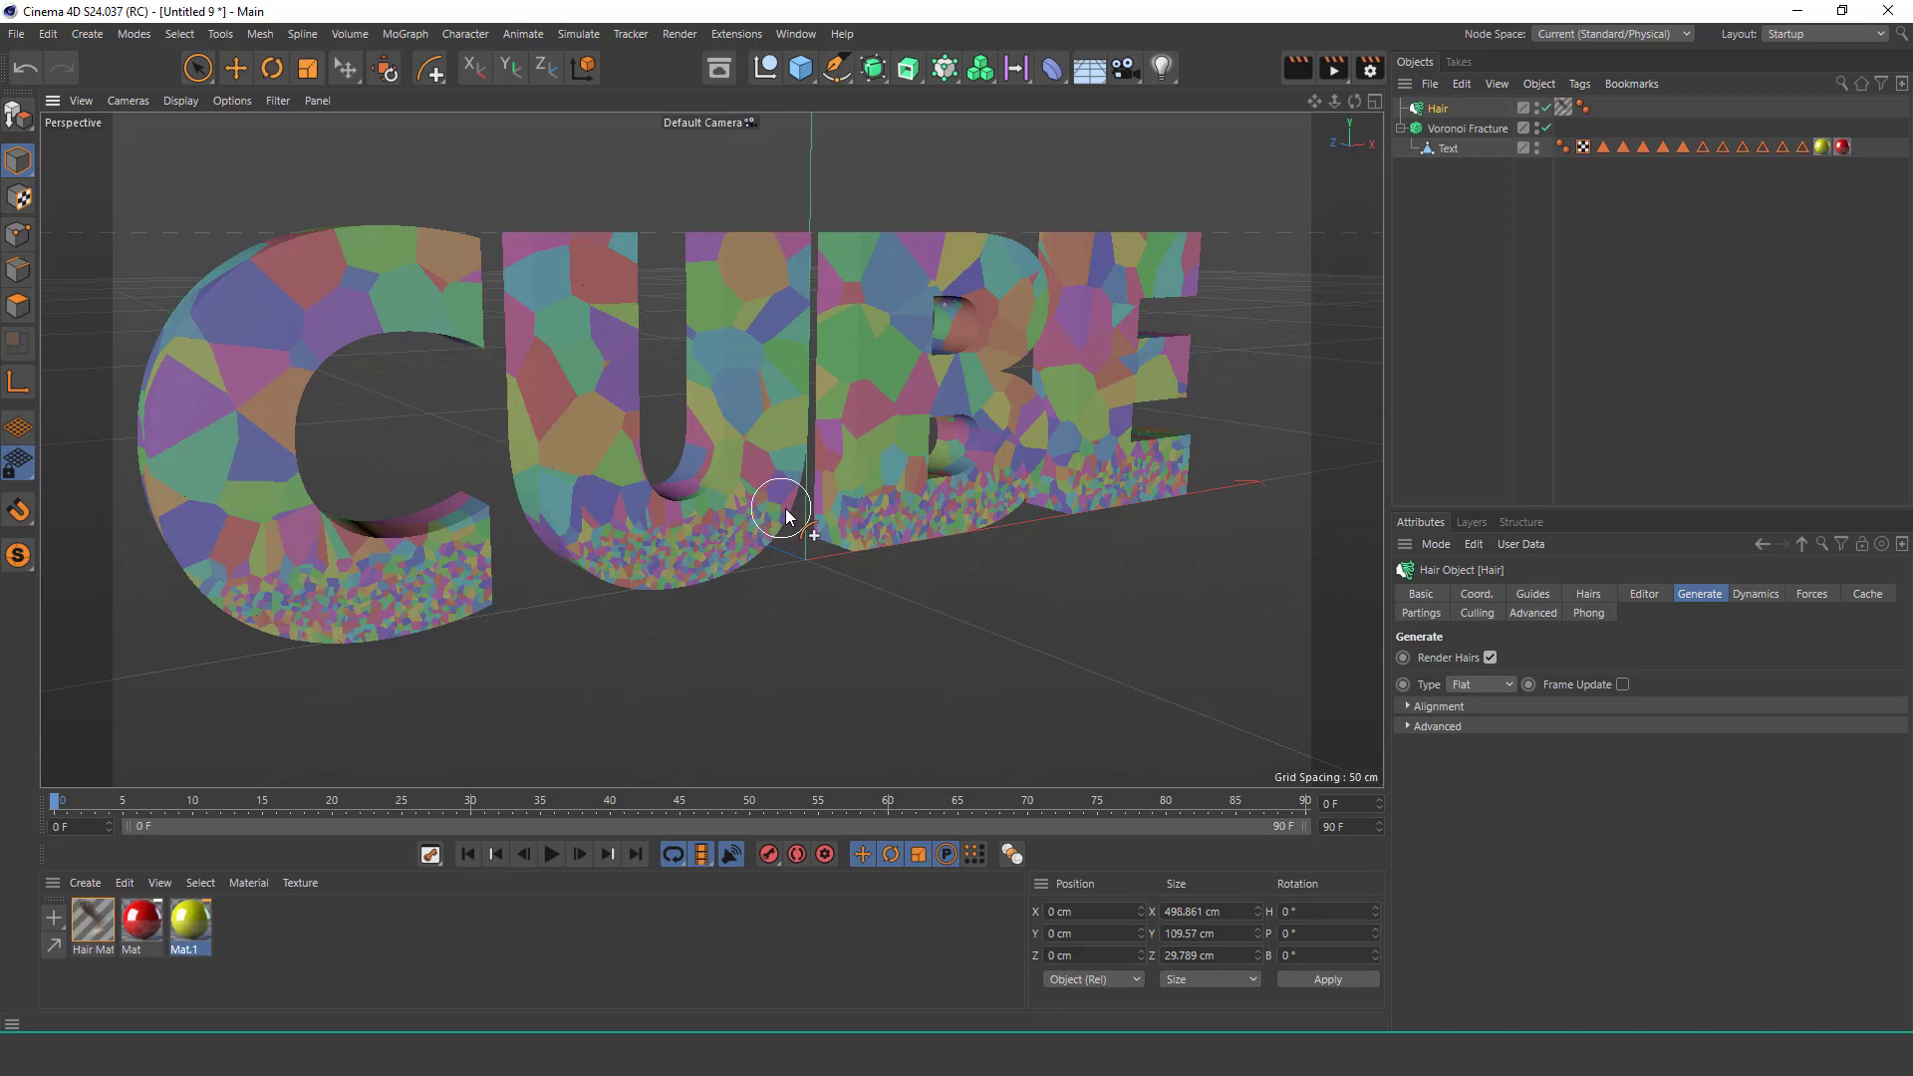
mouse_move(571, 546)
left_mouse_down()
mouse_move(707, 540)
mouse_move(576, 529)
mouse_move(772, 525)
left_mouse_up()
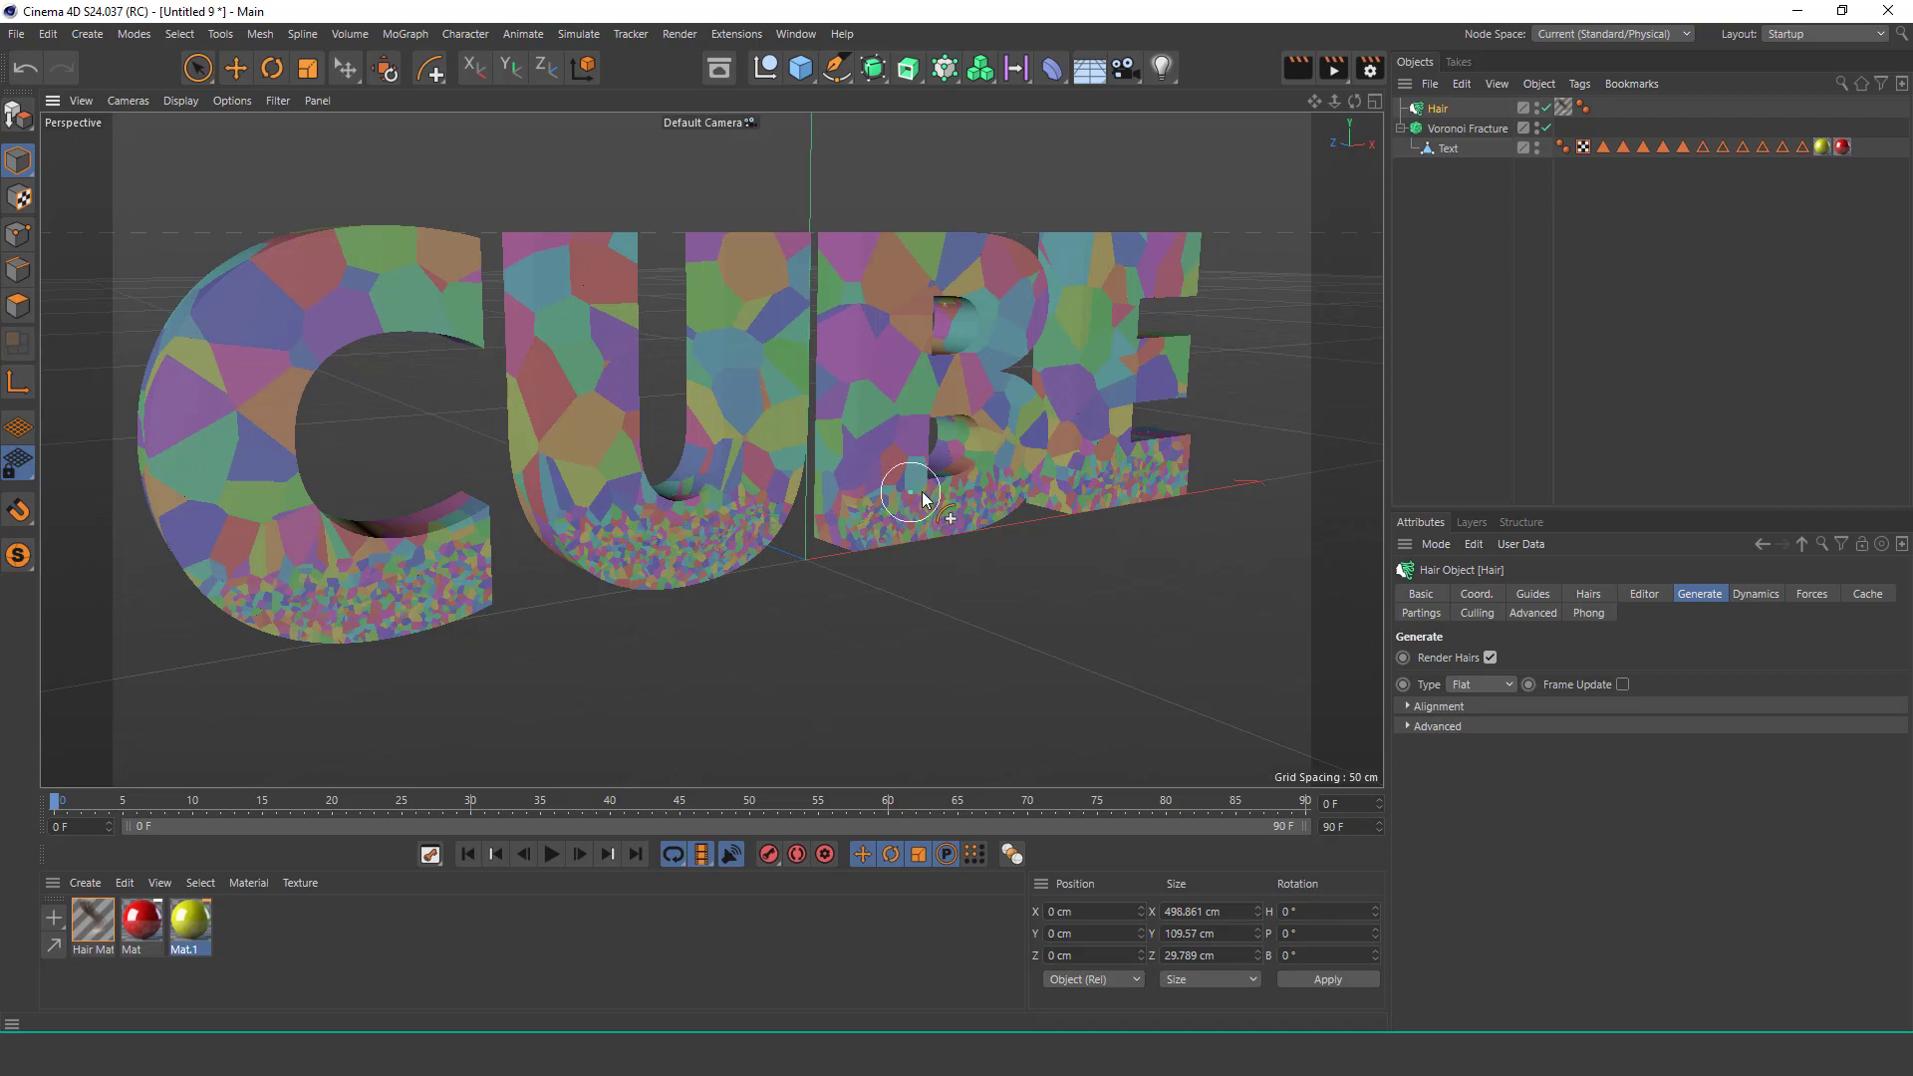
mouse_move(887, 464)
left_mouse_down("alt")
mouse_move(777, 479)
mouse_move(899, 474)
left_mouse_up("alt")
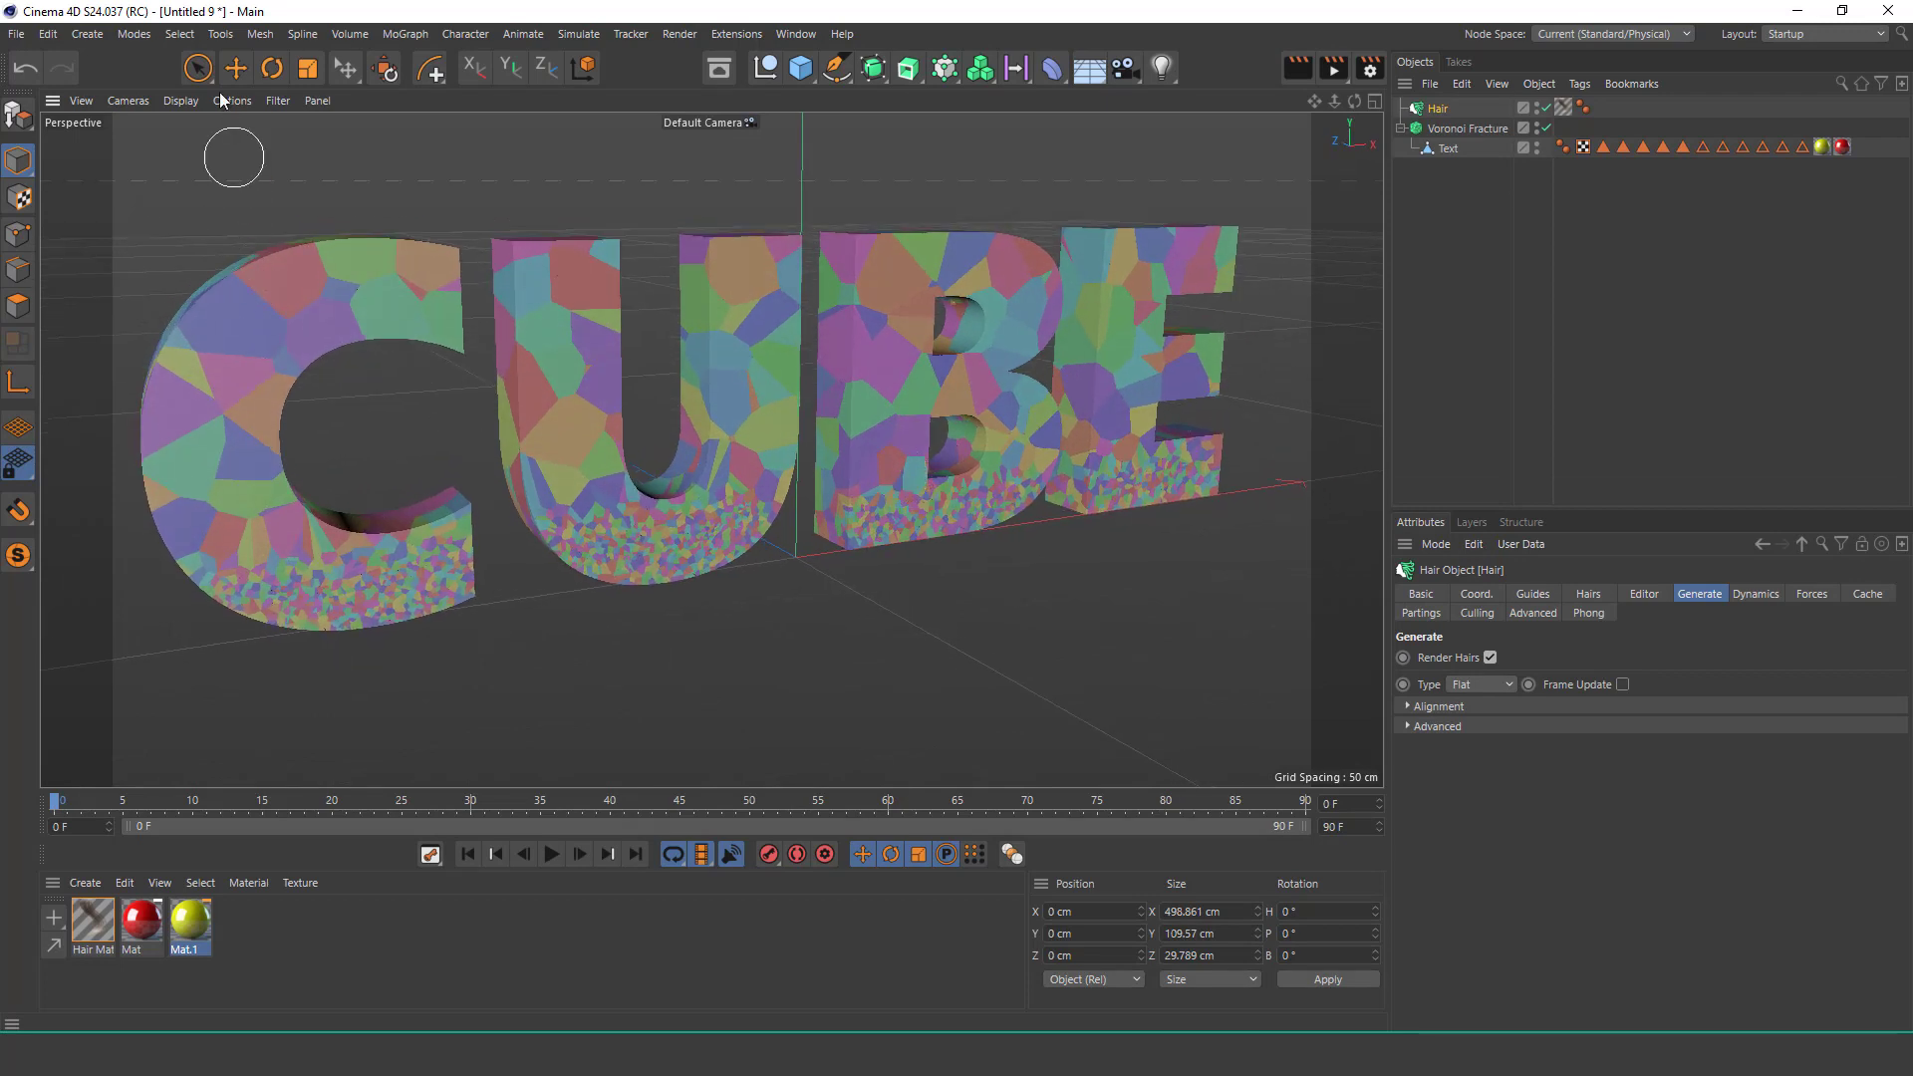
left_click(197, 66)
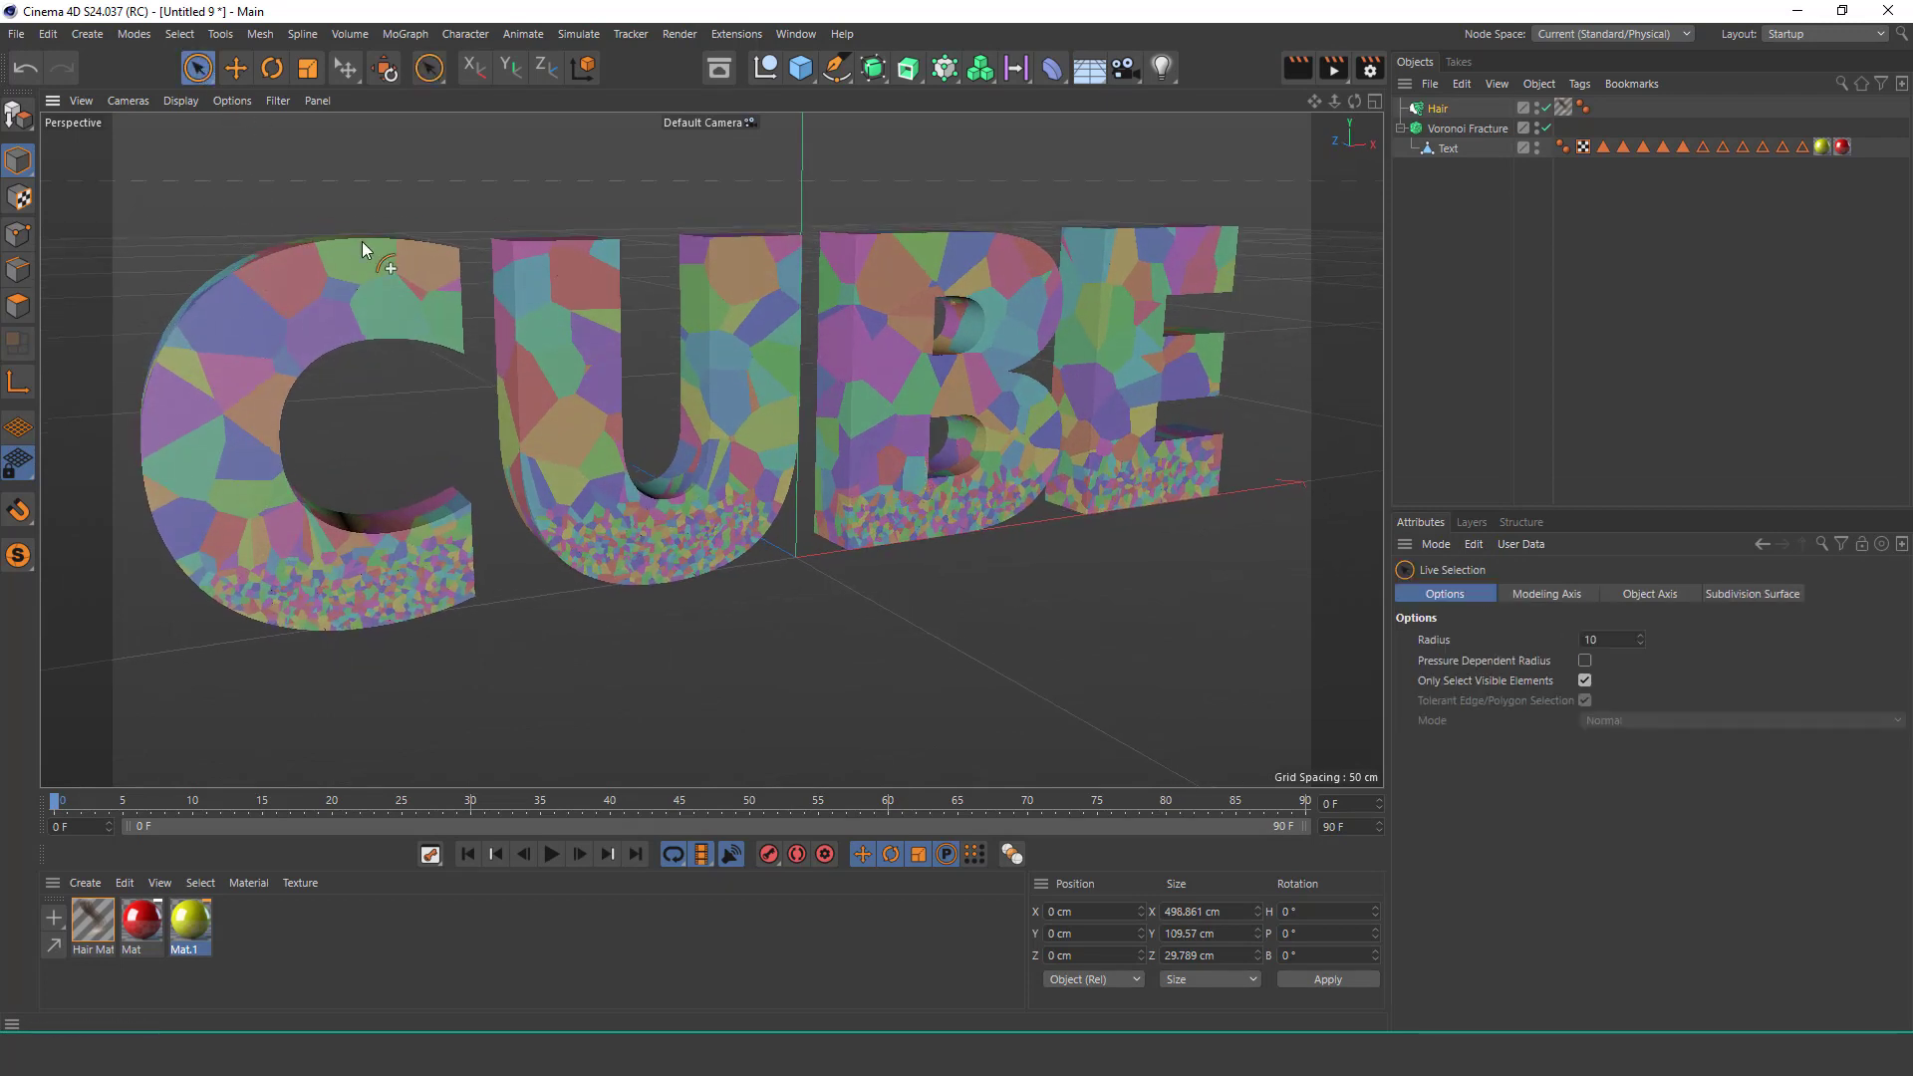
left_click(1436, 130)
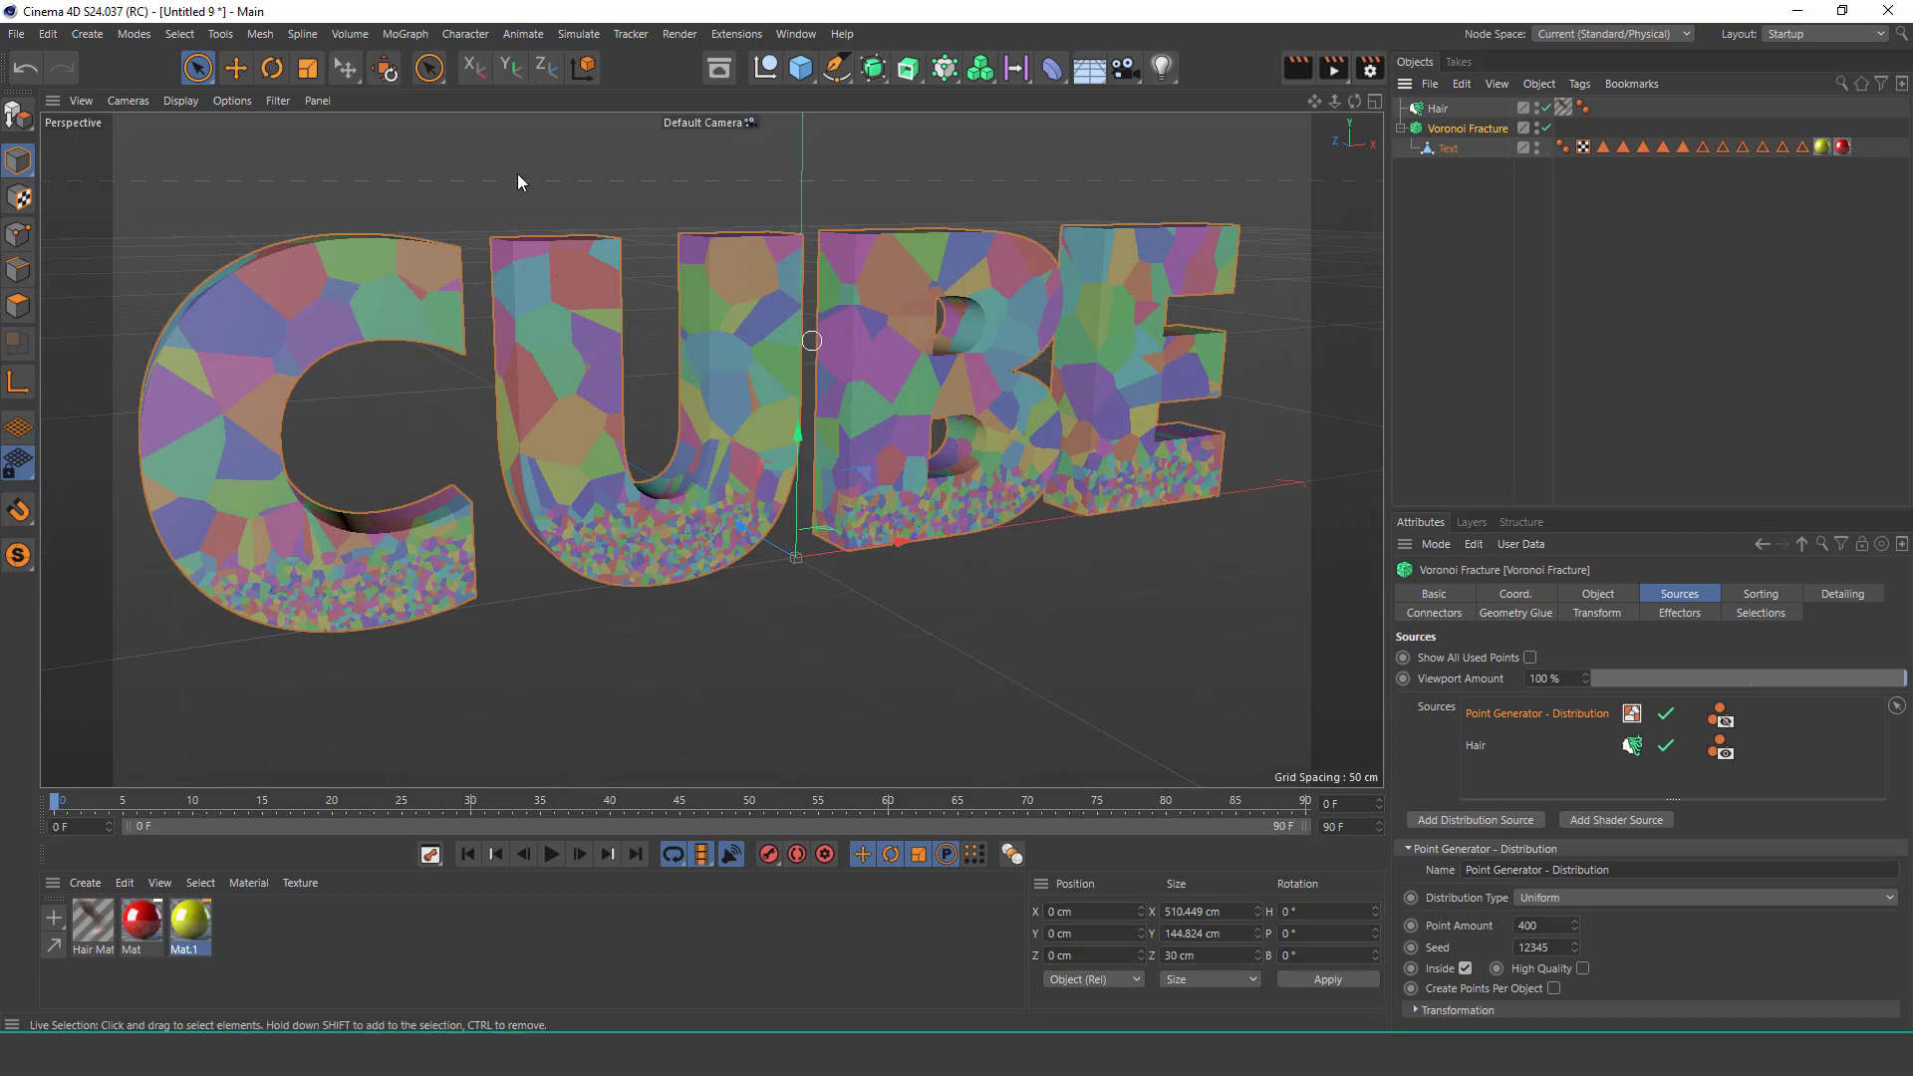
left_click(391, 36)
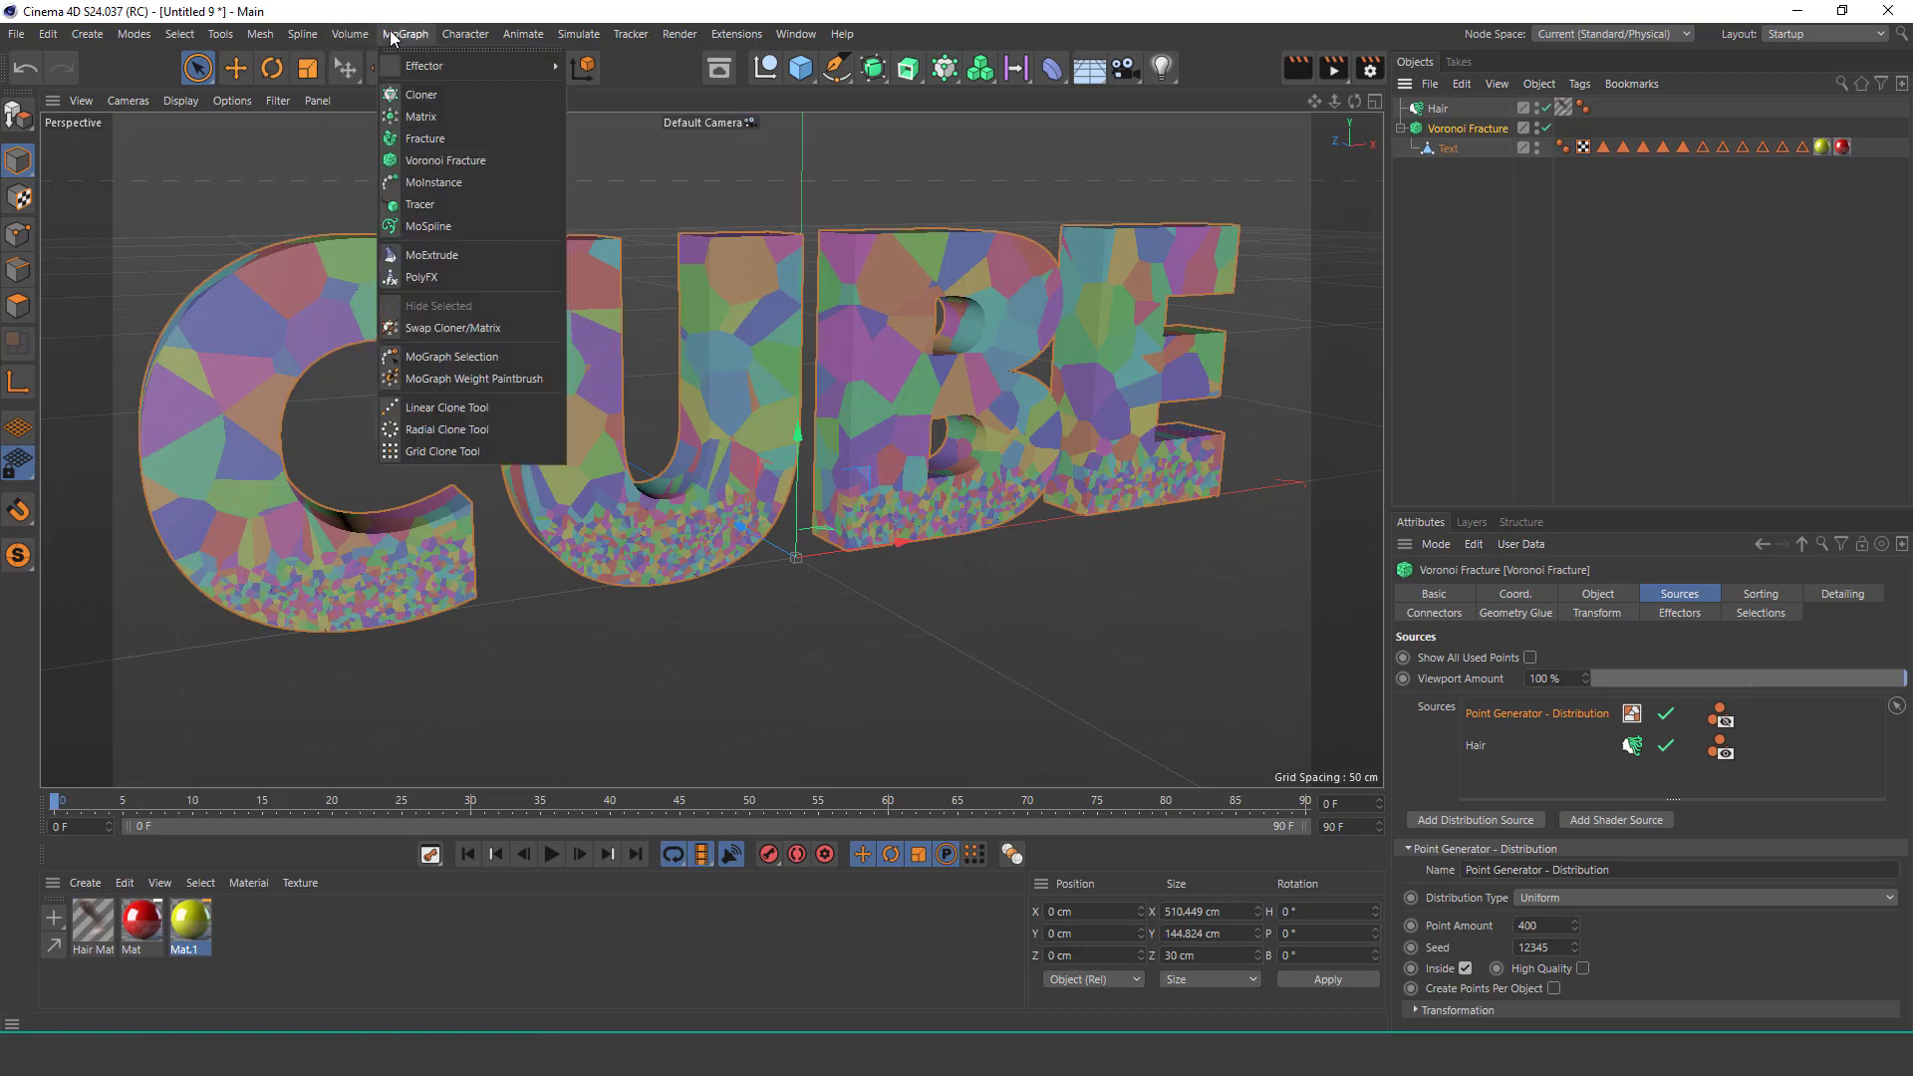
mouse_move(448, 66)
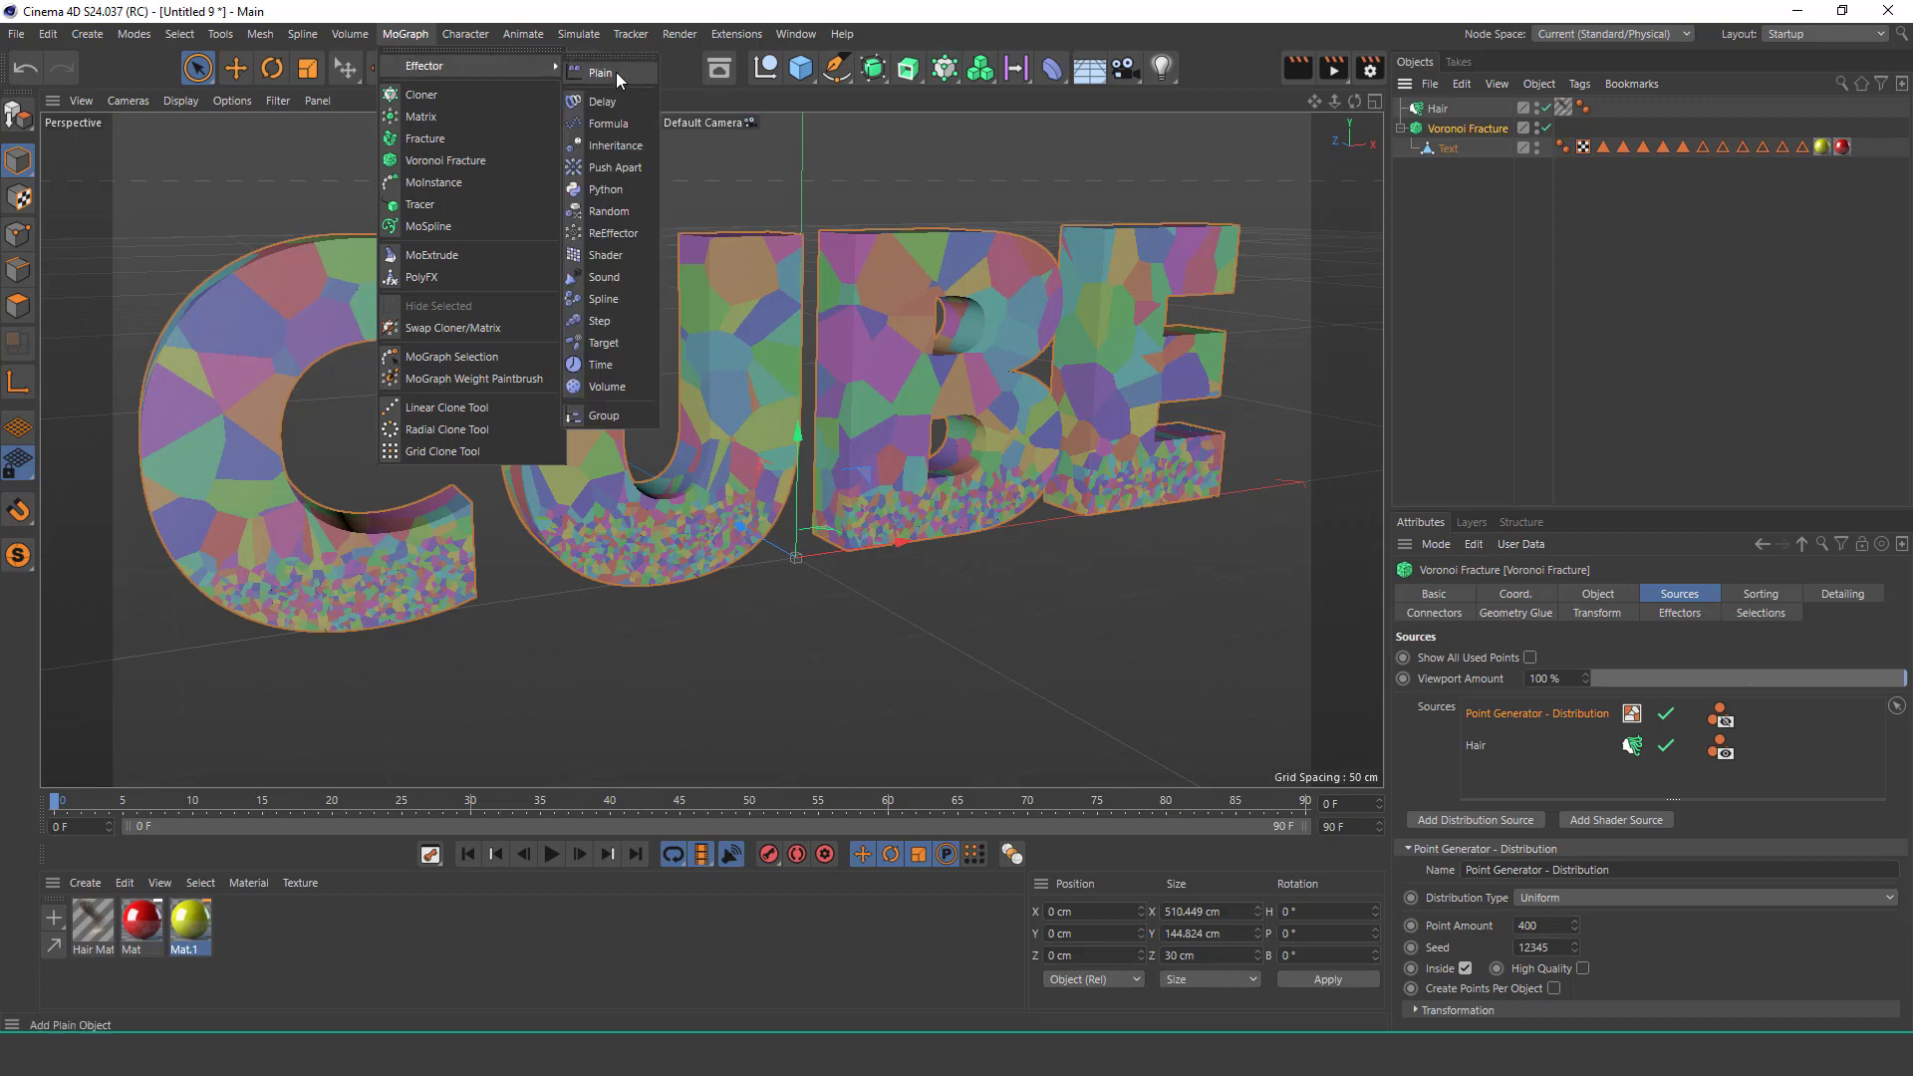
Add a Push Apart effector with 1% strength in Along Z mode.
left_click(632, 169)
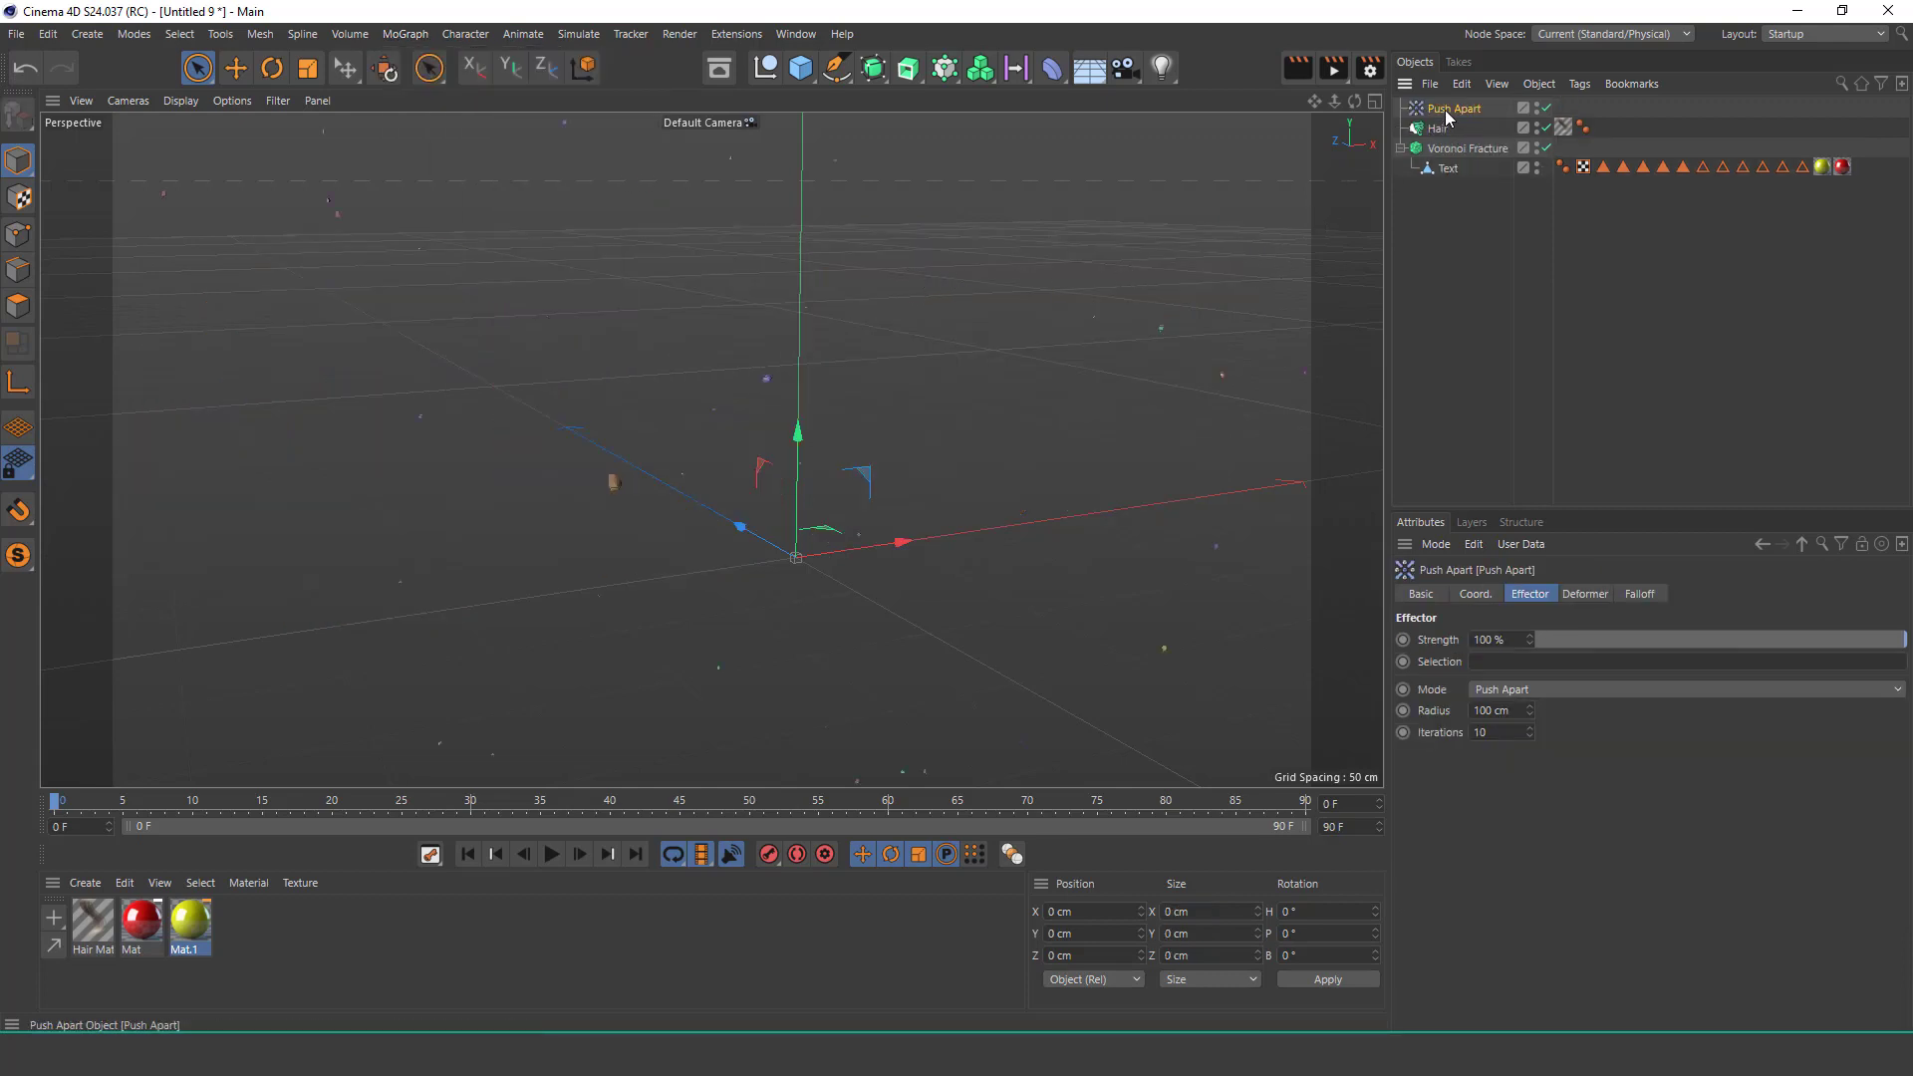
left_click(1549, 643)
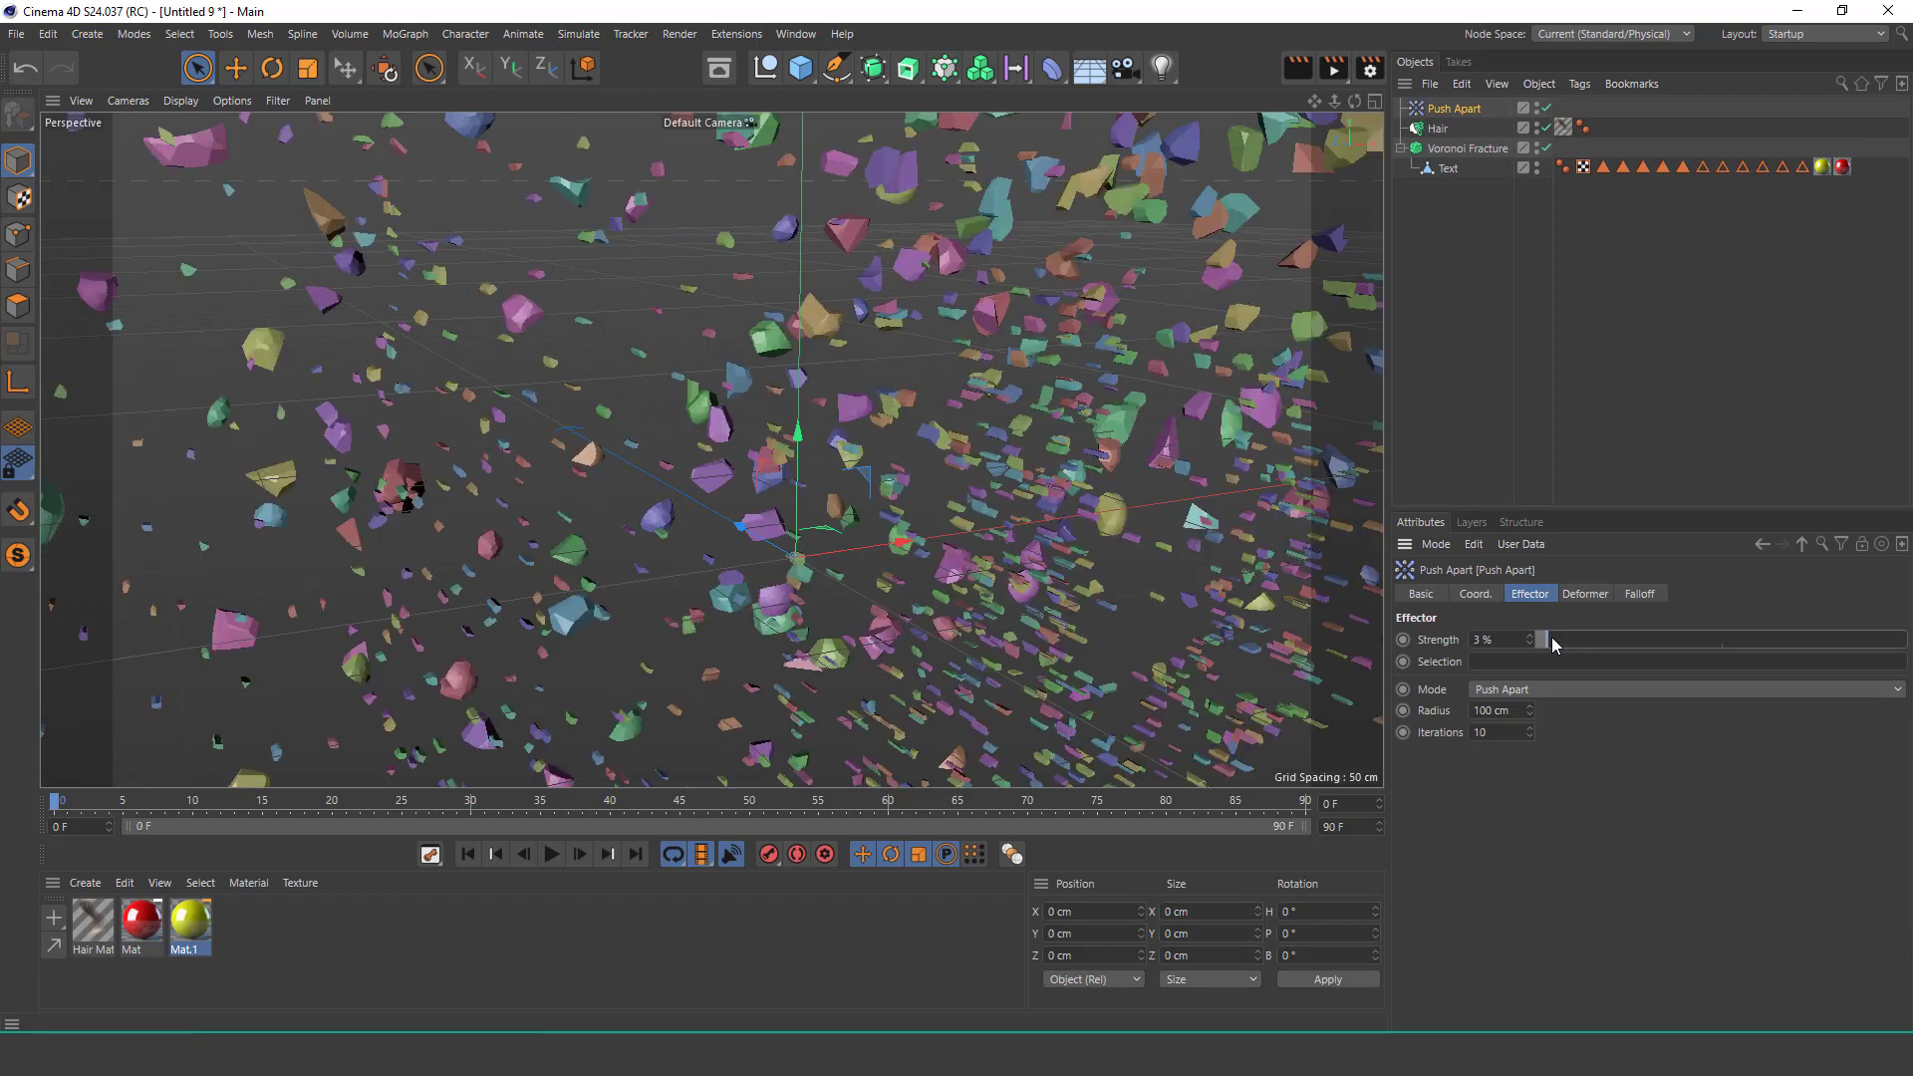
left_click_drag(1532, 648, 1530, 648)
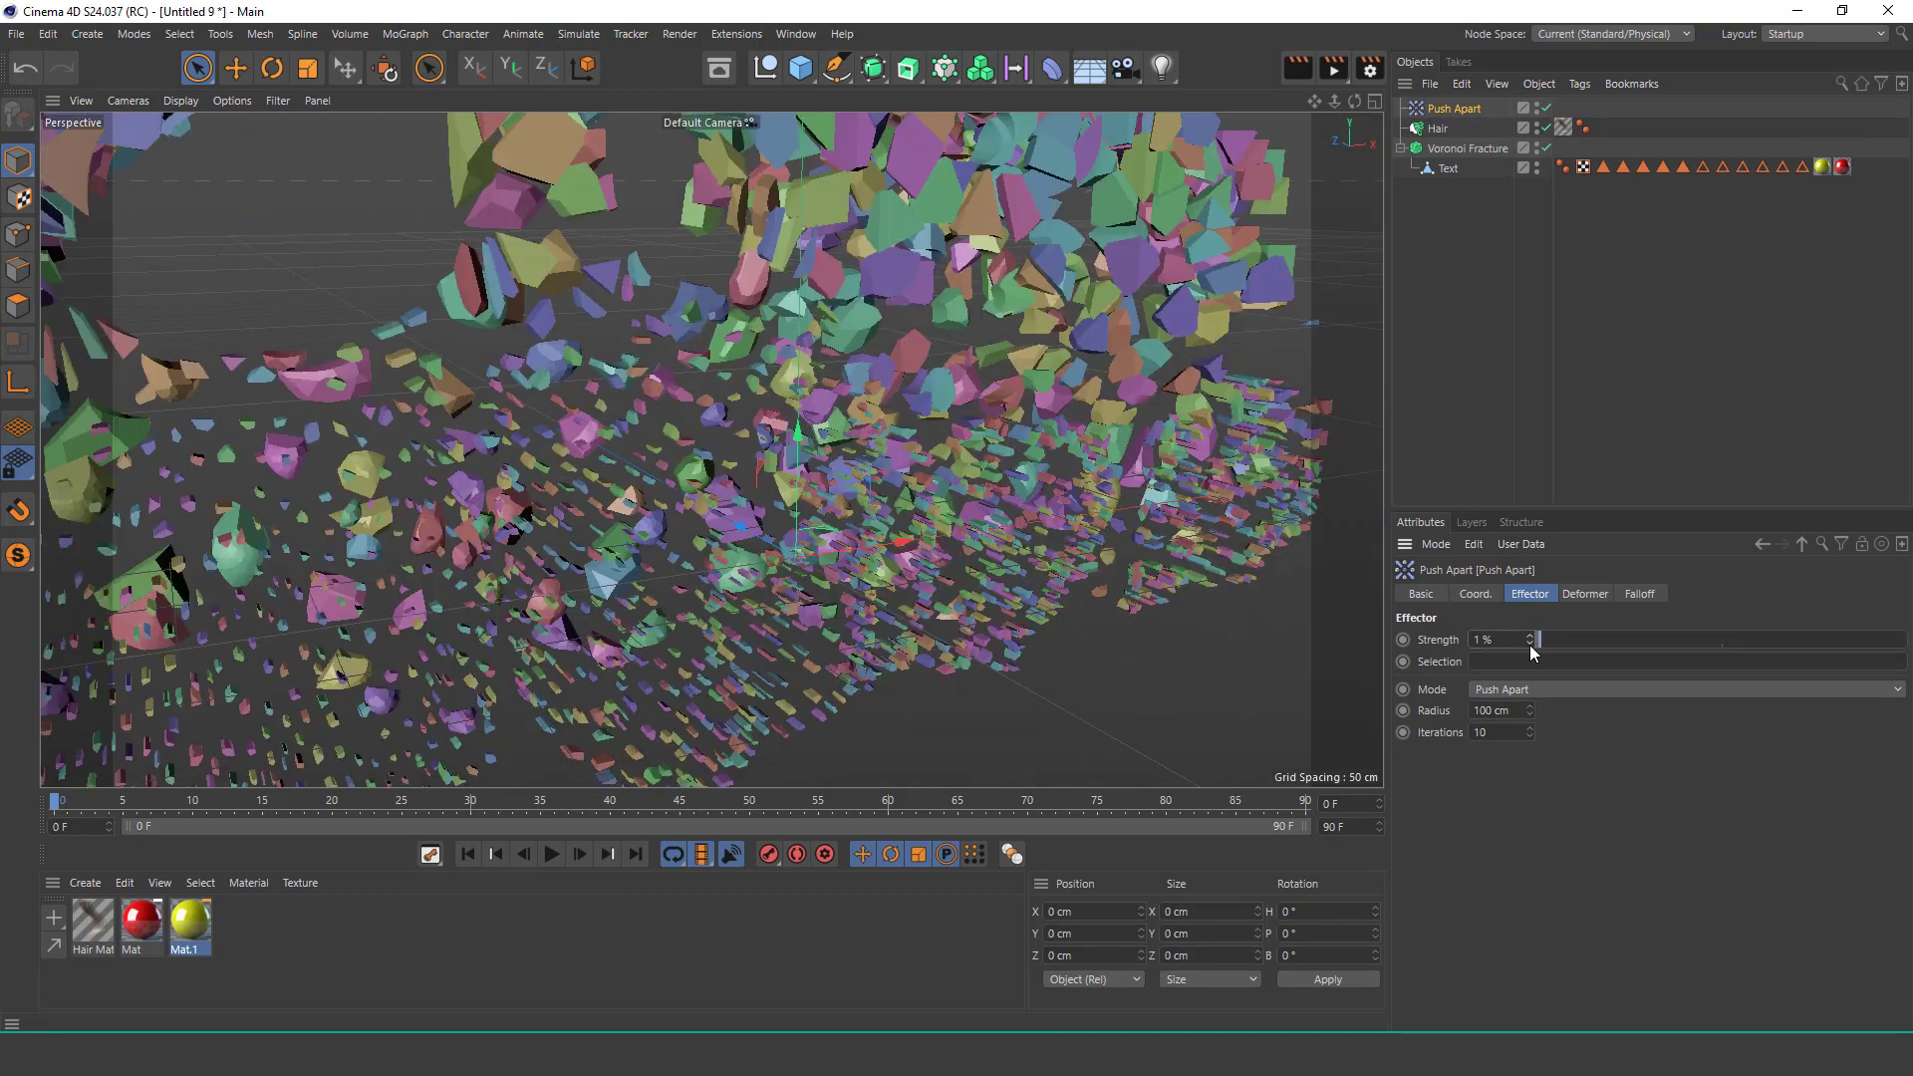
left_click(1521, 695)
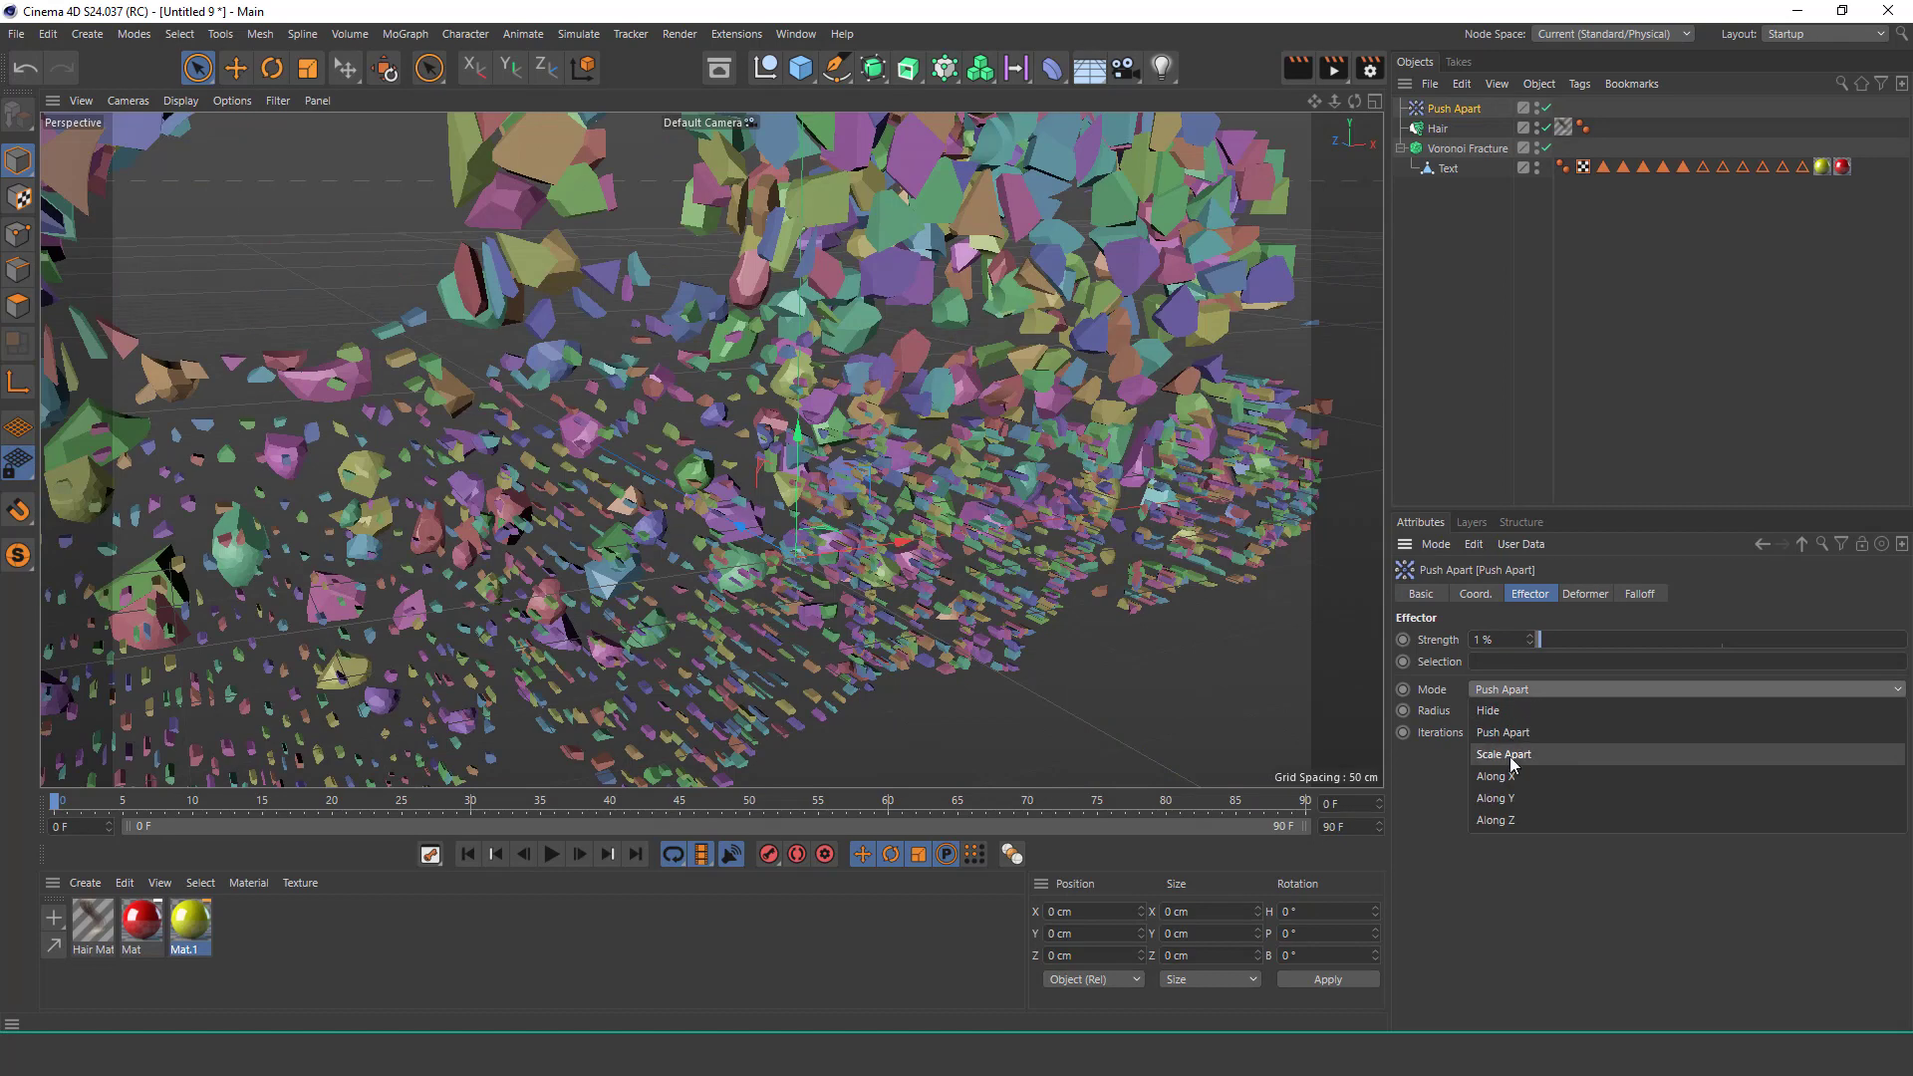
left_click(1509, 815)
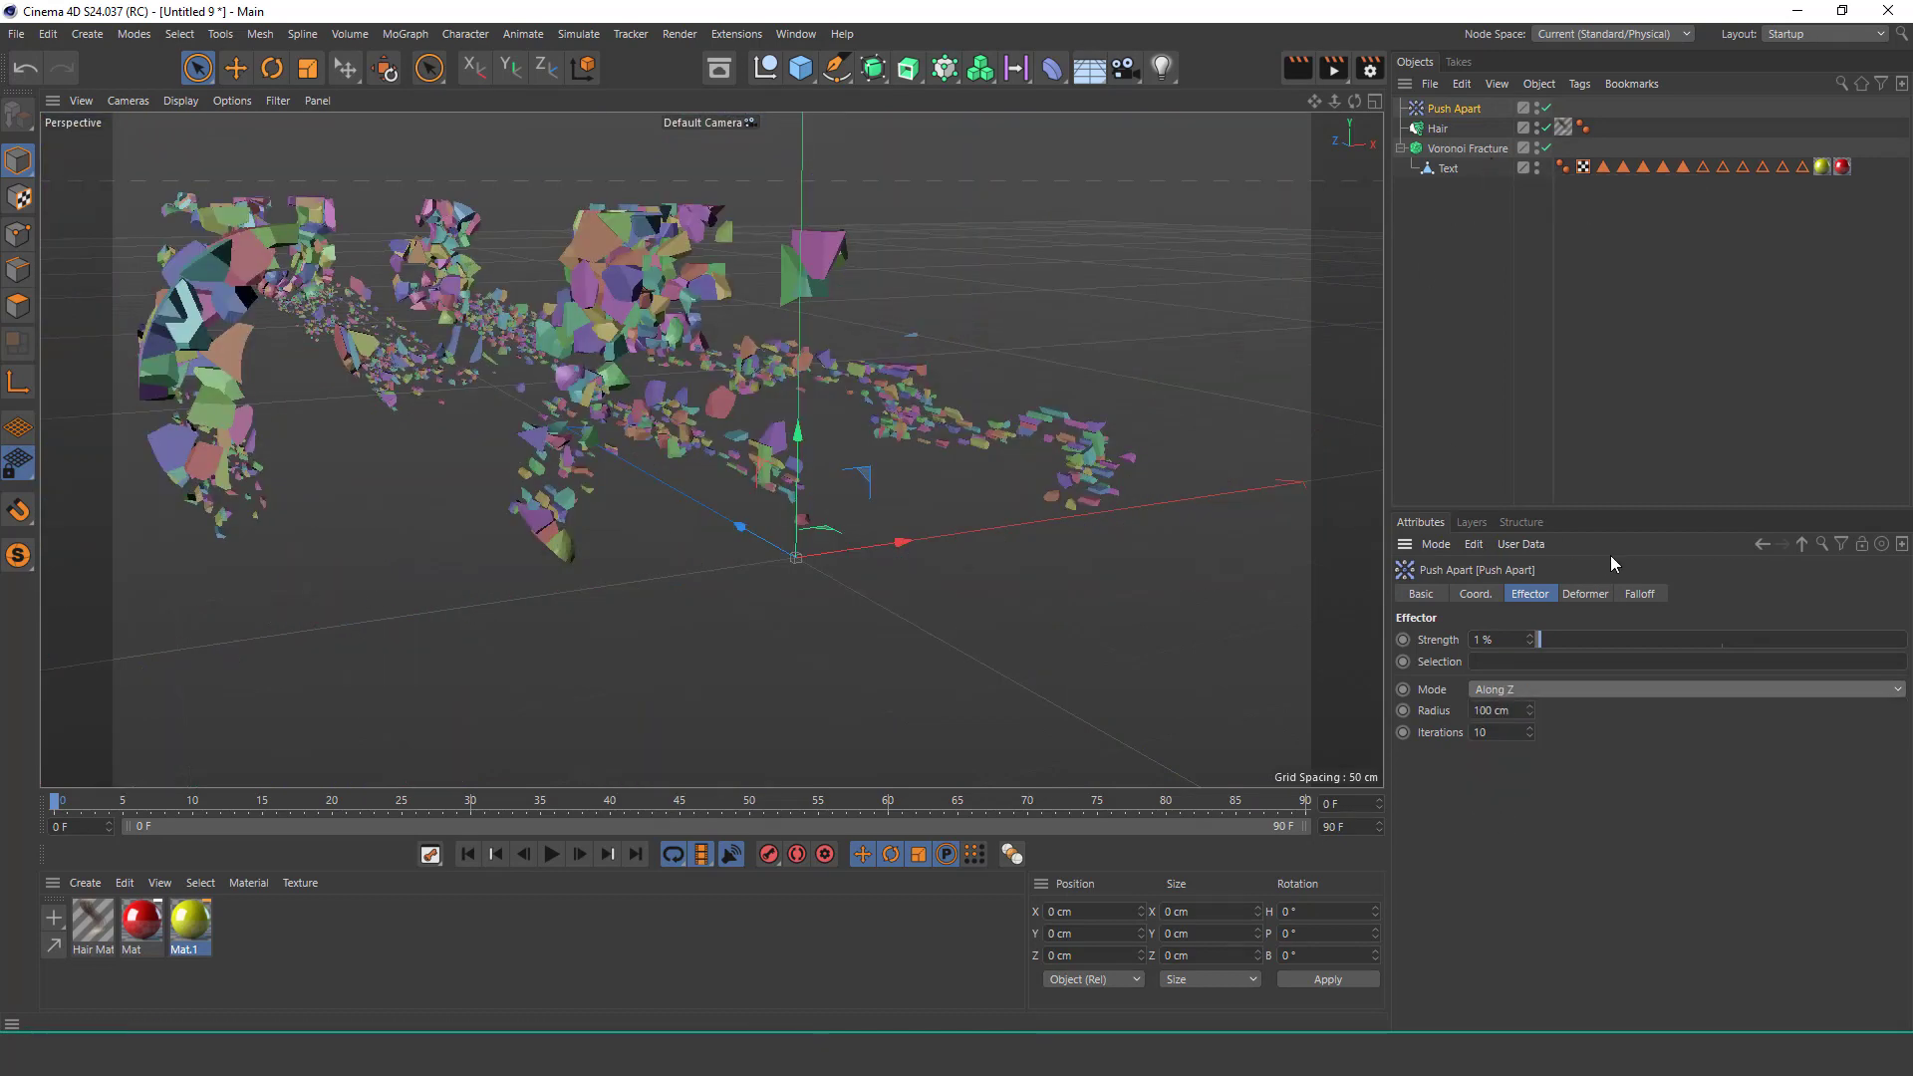
left_click(1642, 595)
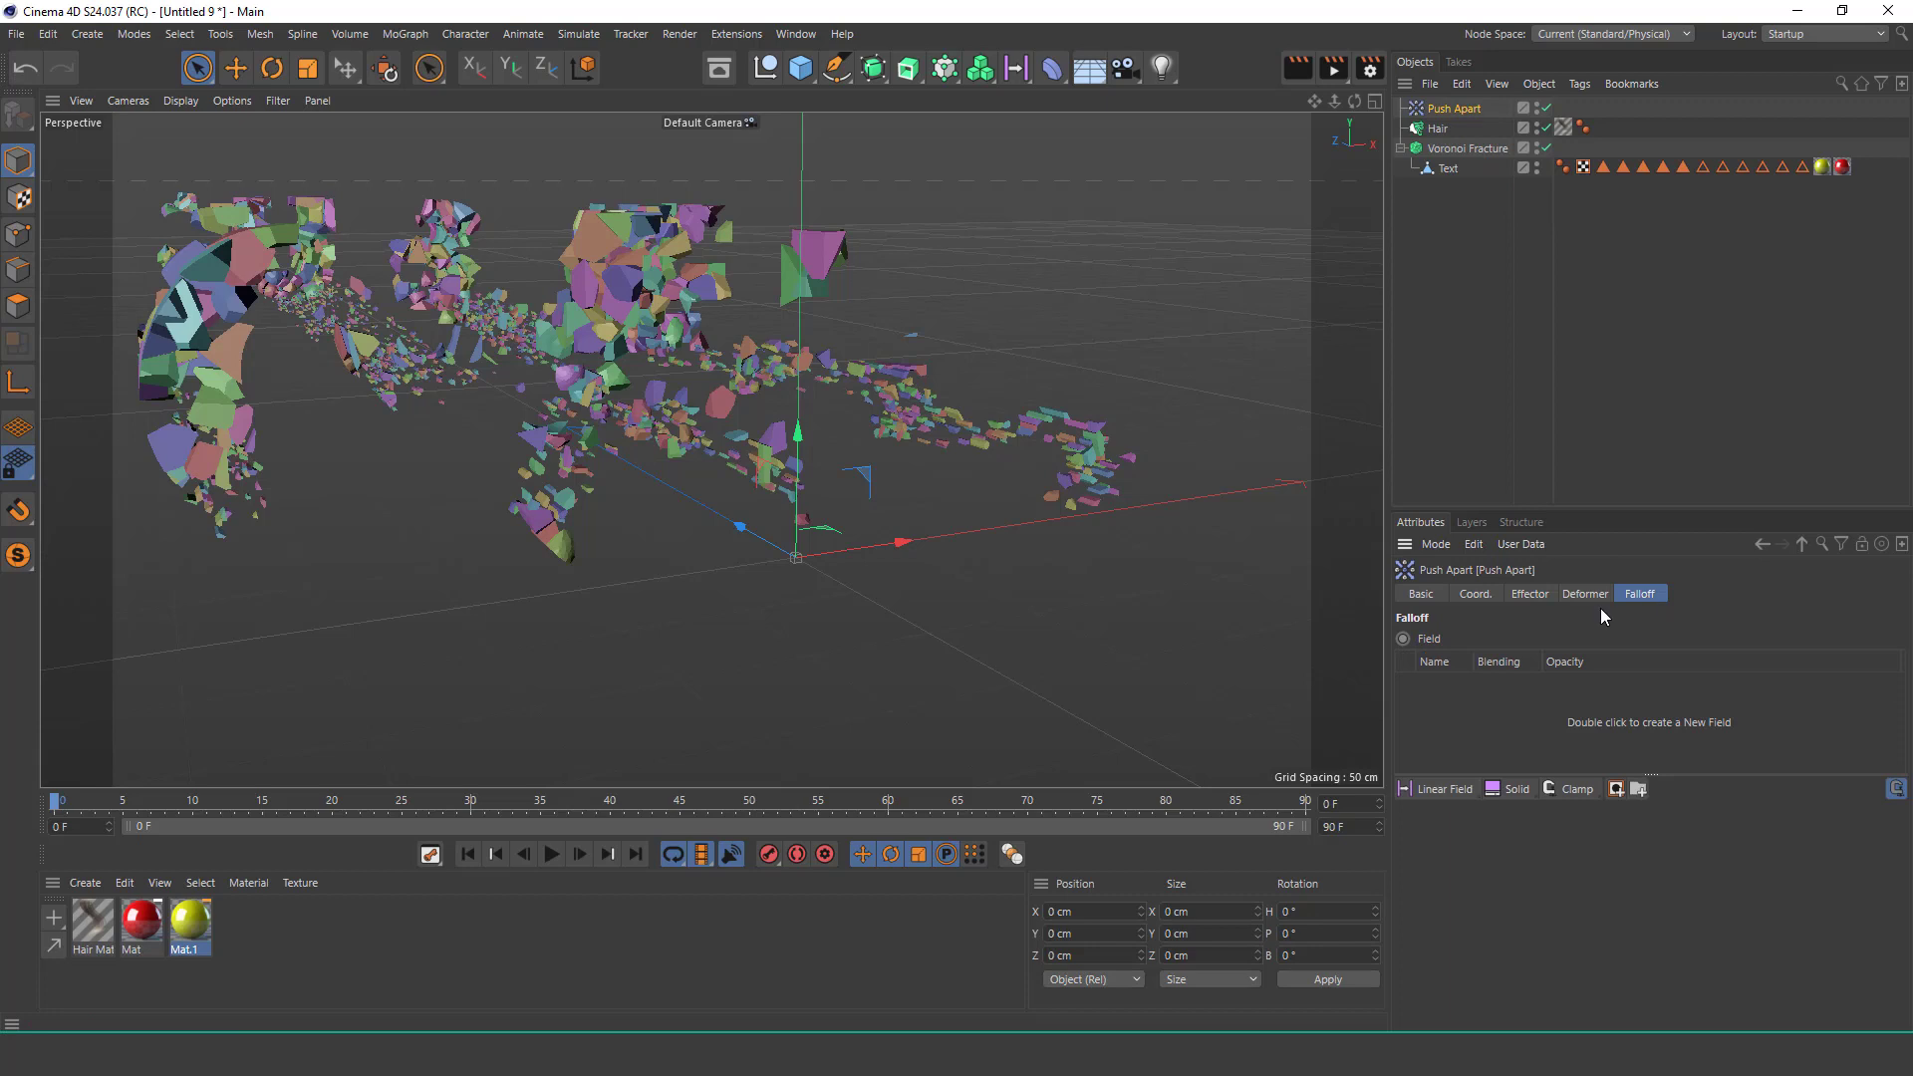
Give Push Apart a Linear Field falloff pointing Y- with about 30.7 cm length.
left_click(1445, 789)
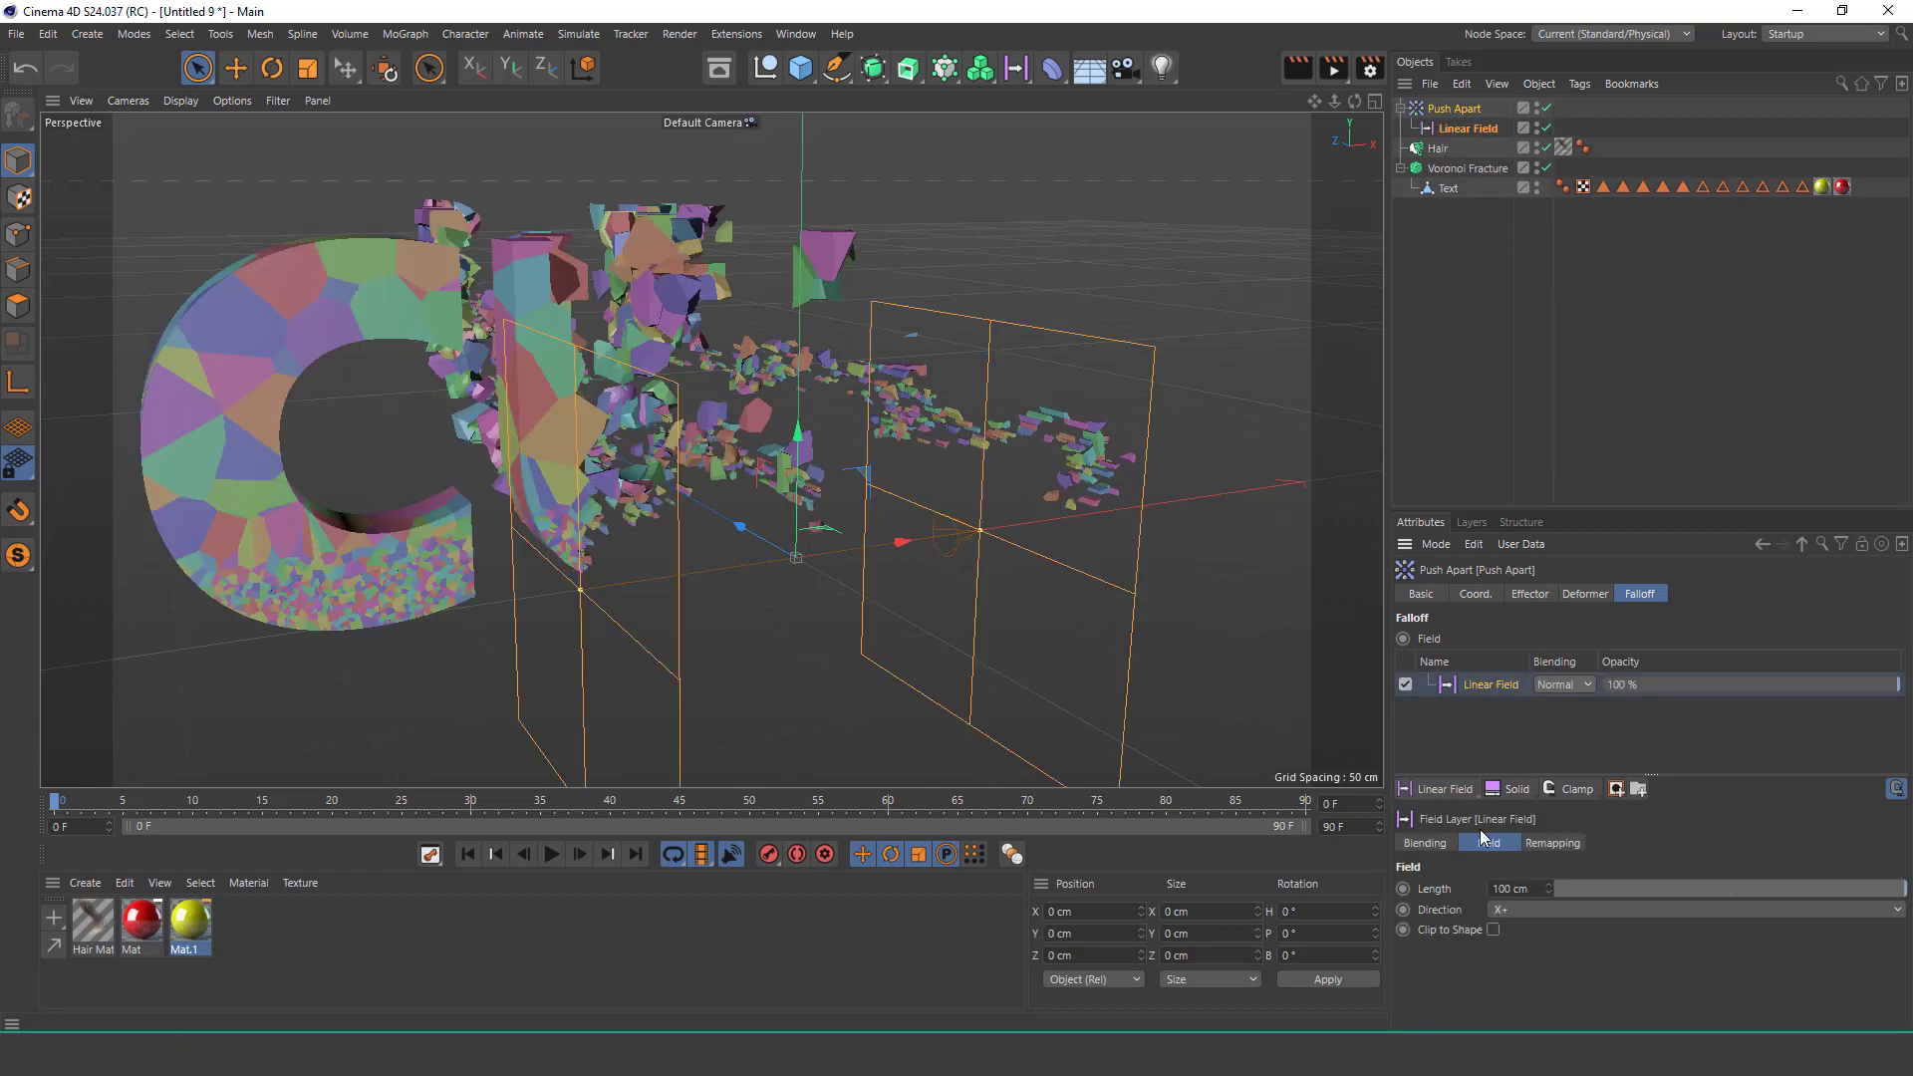
left_click(1540, 913)
left_click(1529, 845)
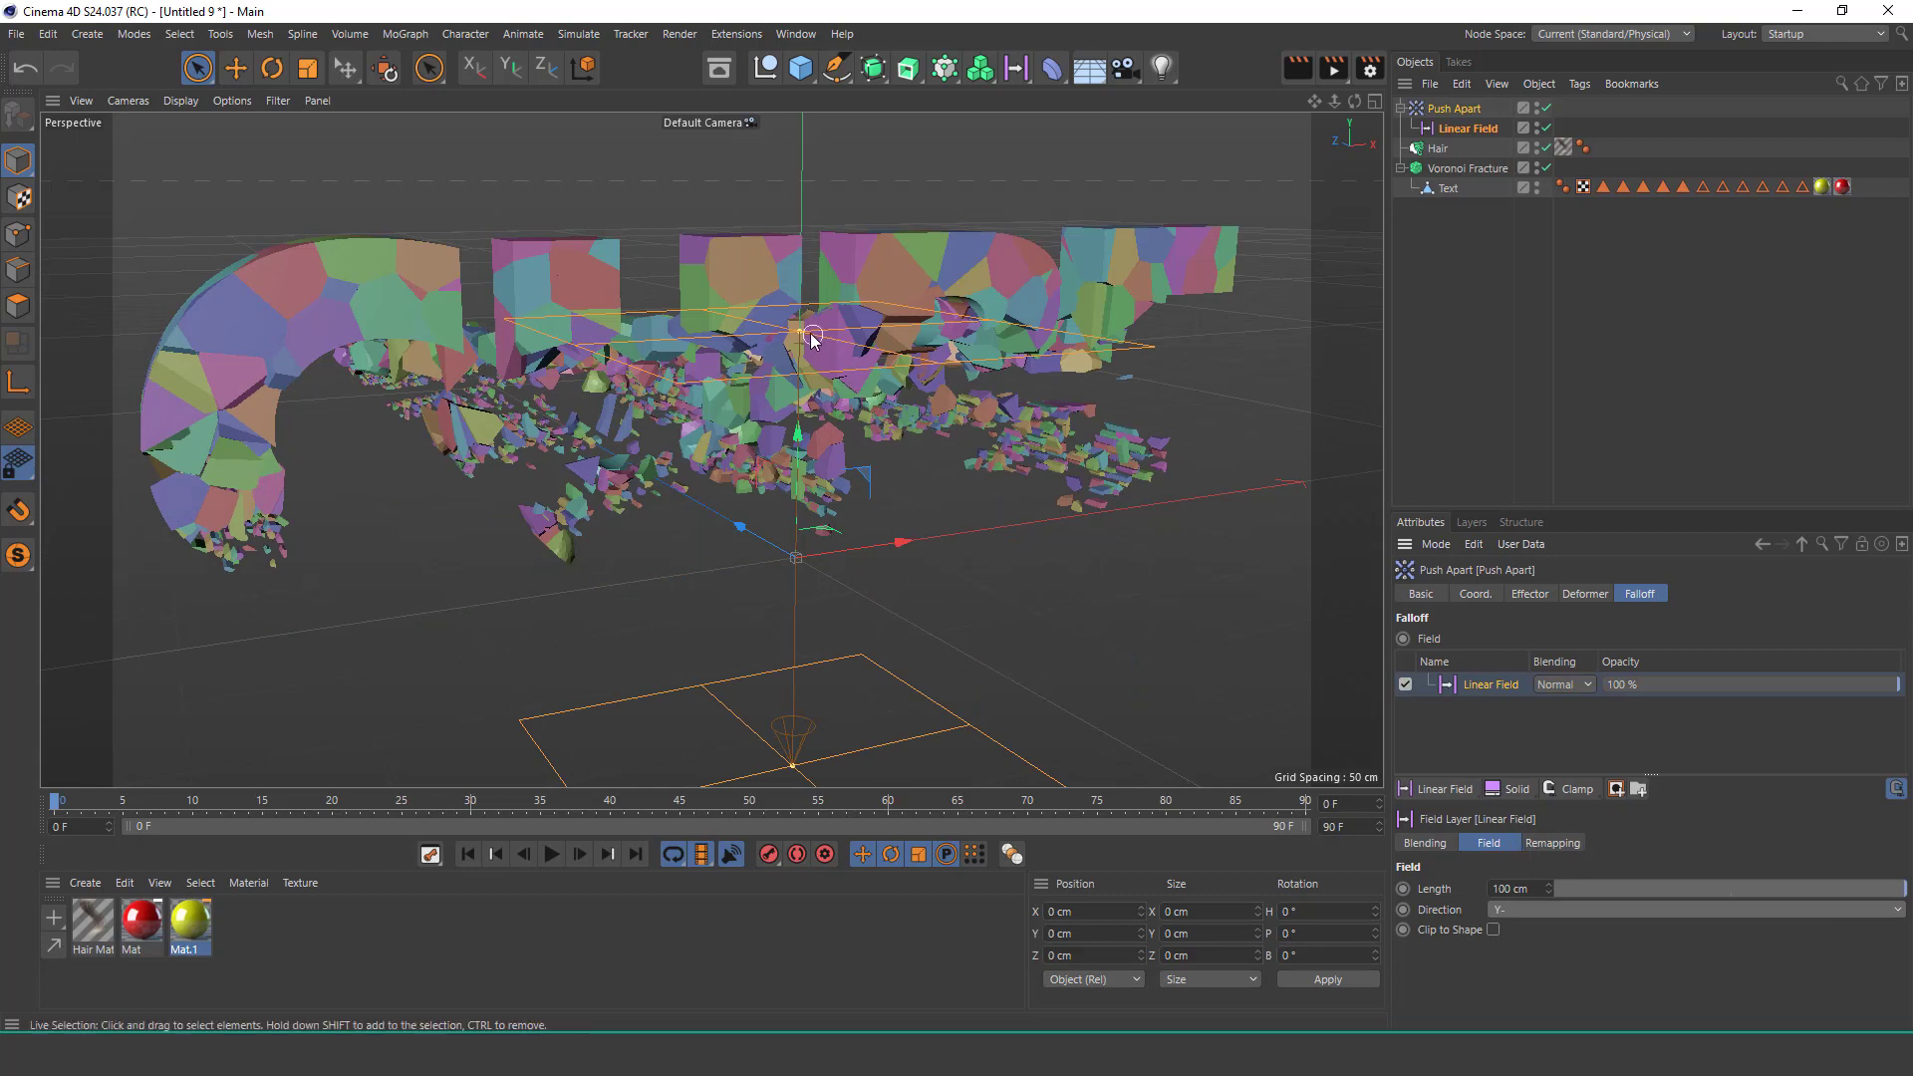
mouse_move(797, 334)
left_mouse_down()
mouse_move(791, 514)
mouse_move(793, 490)
left_mouse_up()
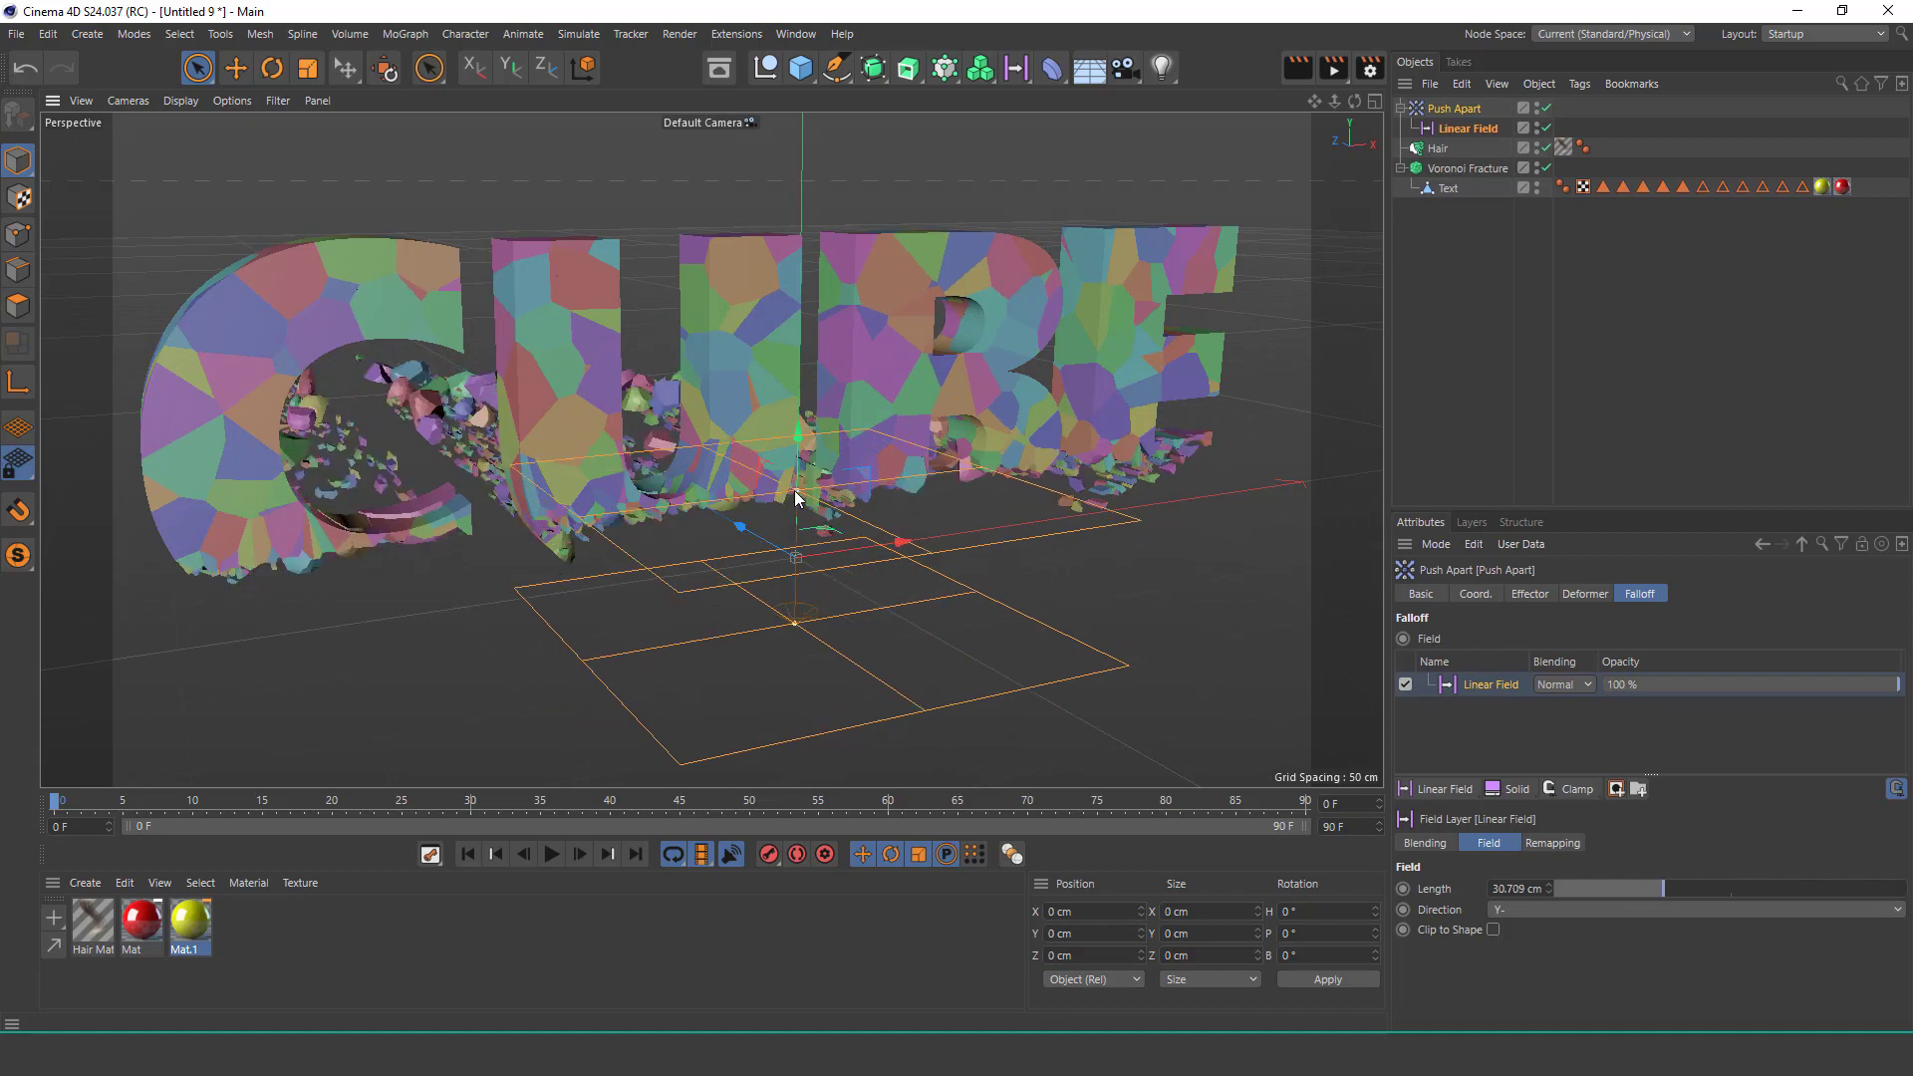
mouse_move(696, 404)
left_mouse_down("alt")
mouse_move(1013, 420)
mouse_move(1008, 468)
mouse_move(916, 488)
mouse_move(712, 453)
mouse_move(677, 400)
mouse_move(719, 412)
mouse_move(1102, 297)
left_mouse_up("alt")
Set the Push Apart strength to 0%.
left_click(1462, 129)
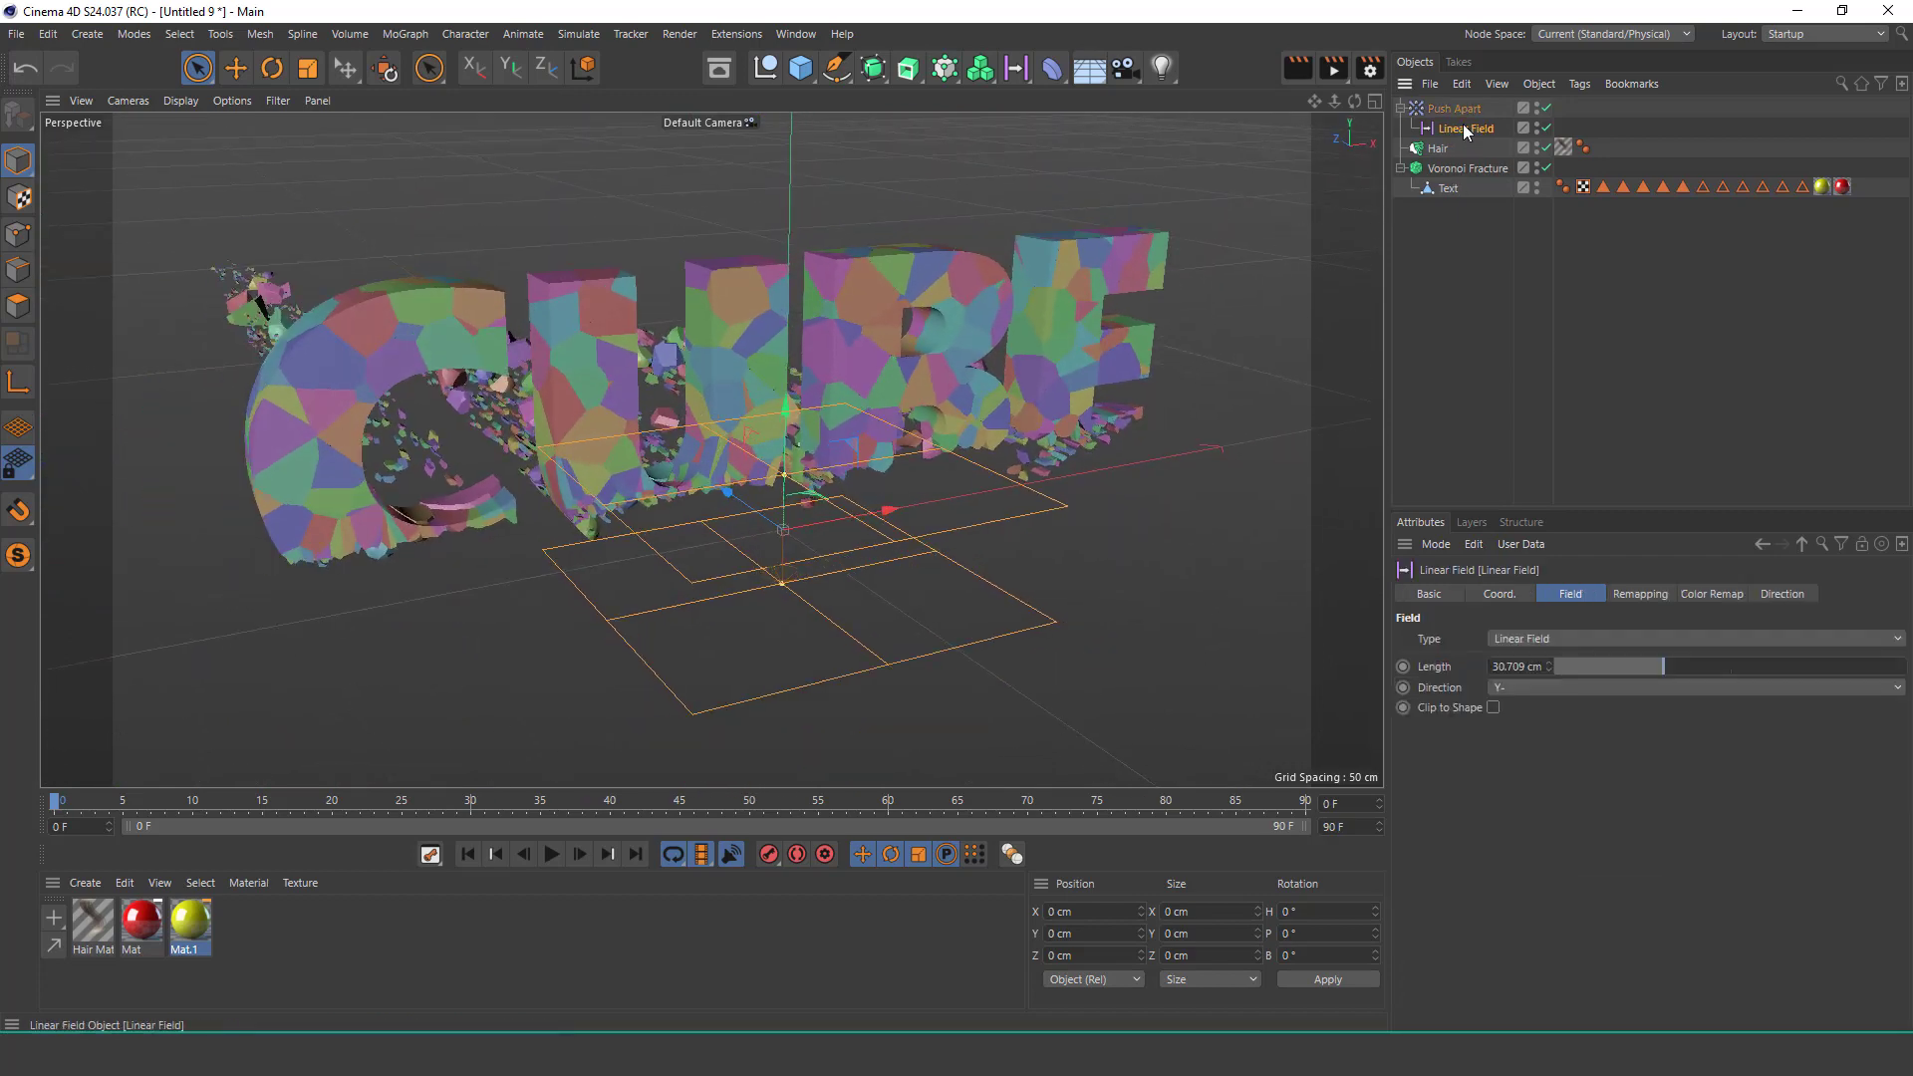
left_click(1461, 110)
left_click(1531, 594)
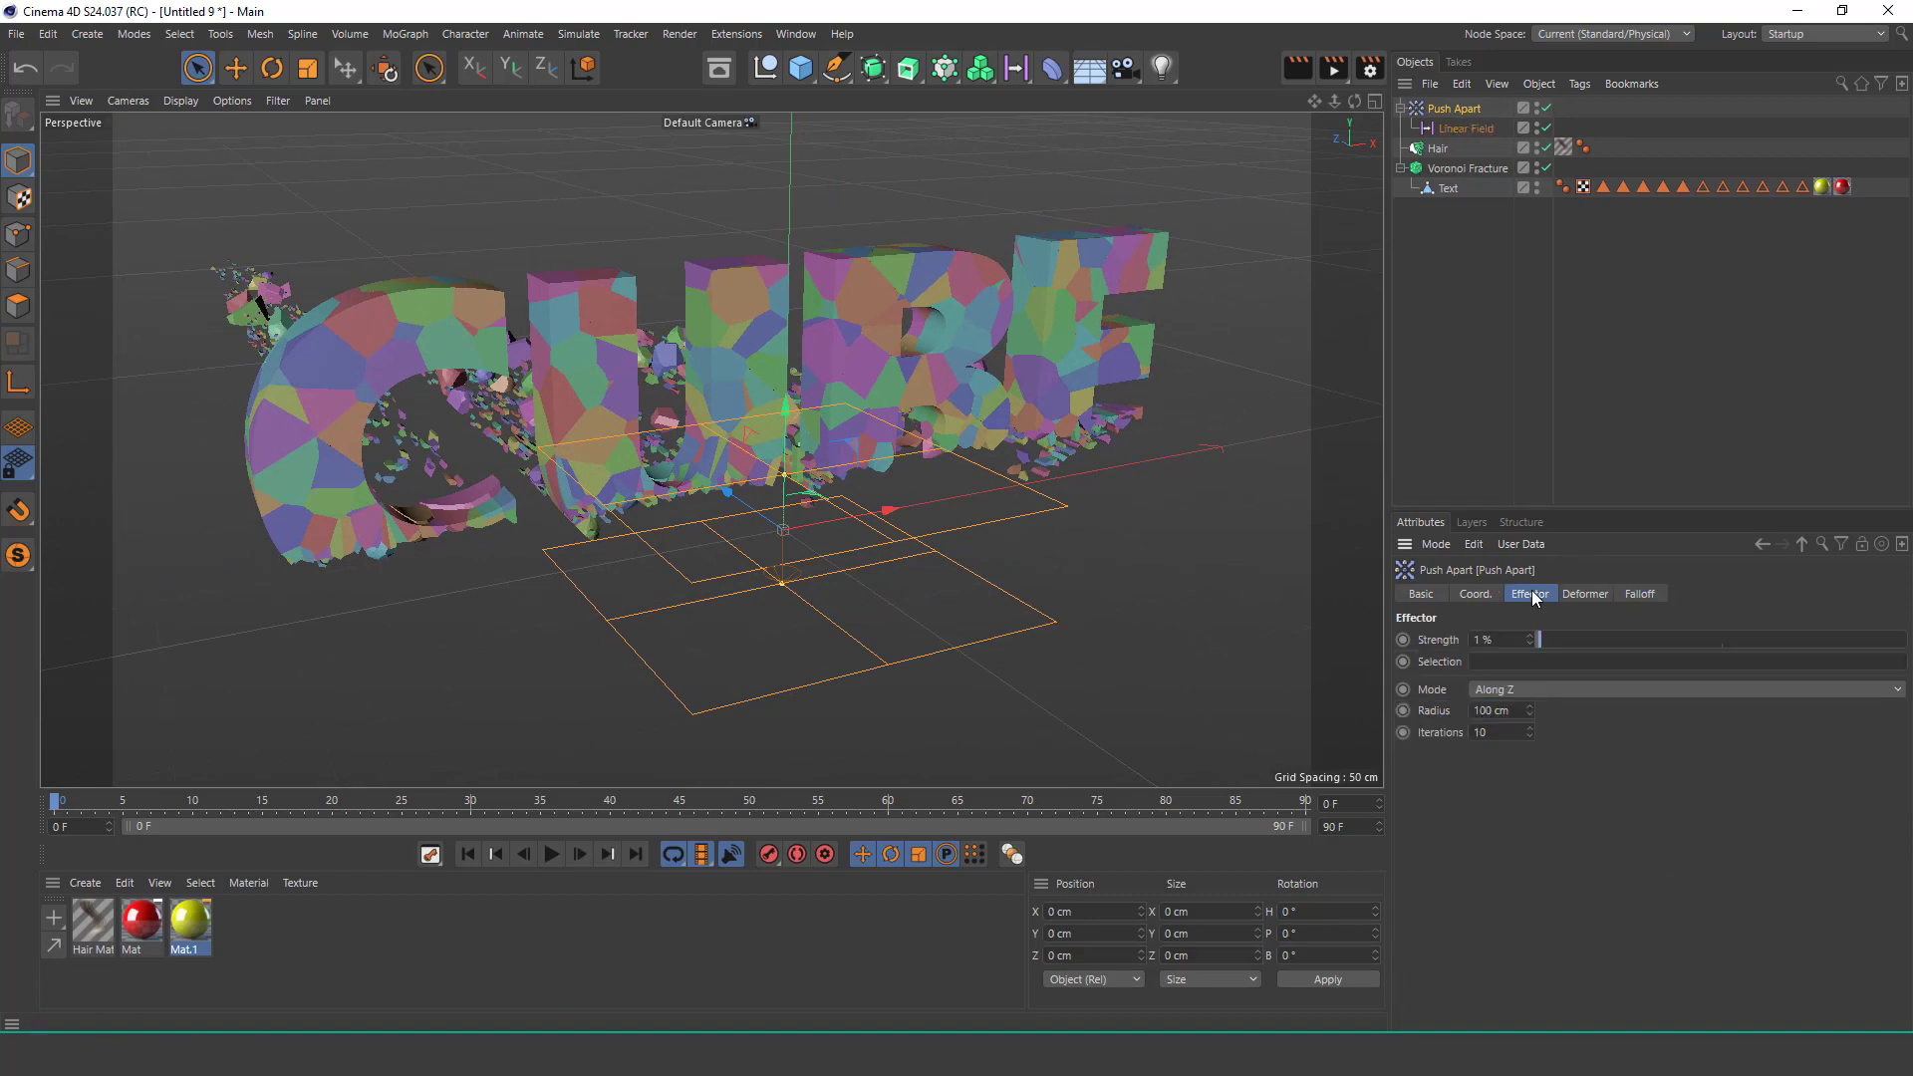
left_click(1532, 647)
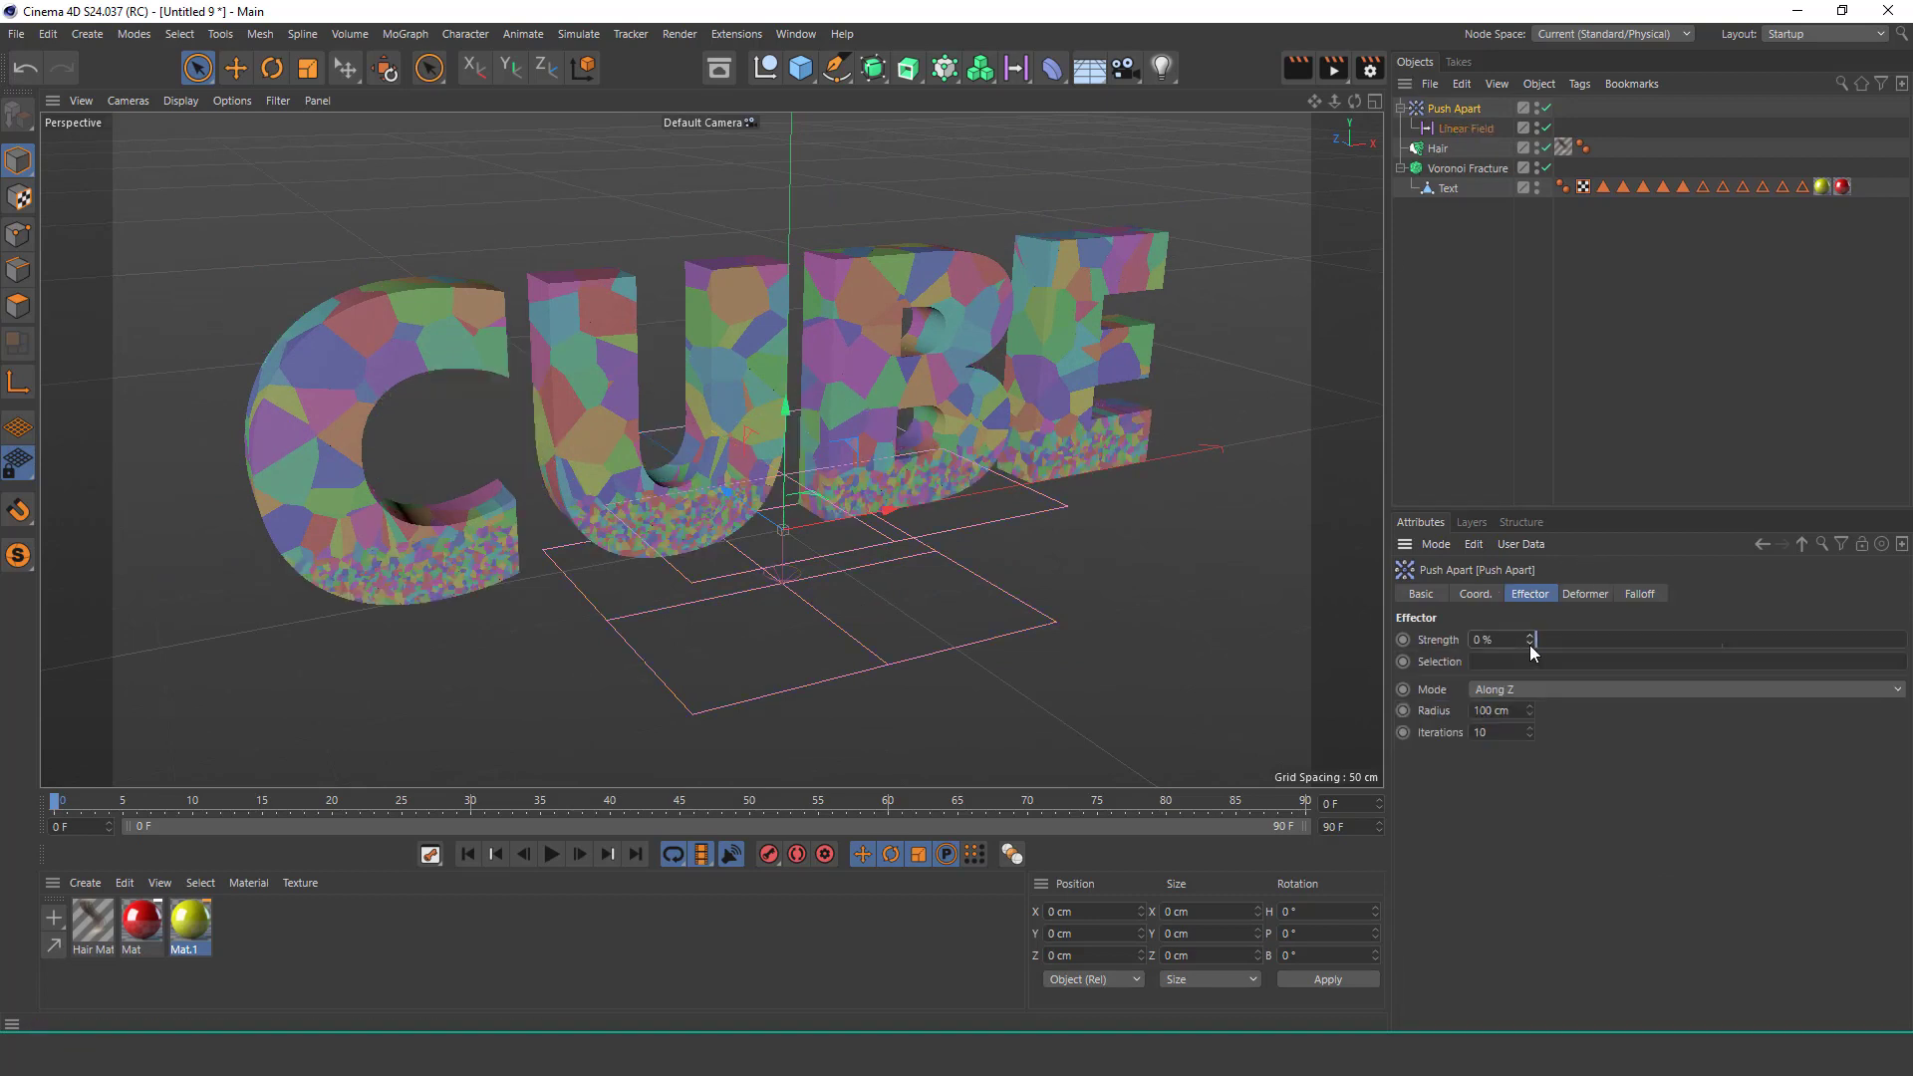
Set the Push Apart strength to -1%.
left_click(1531, 645)
scroll(862, 466, "down", 2)
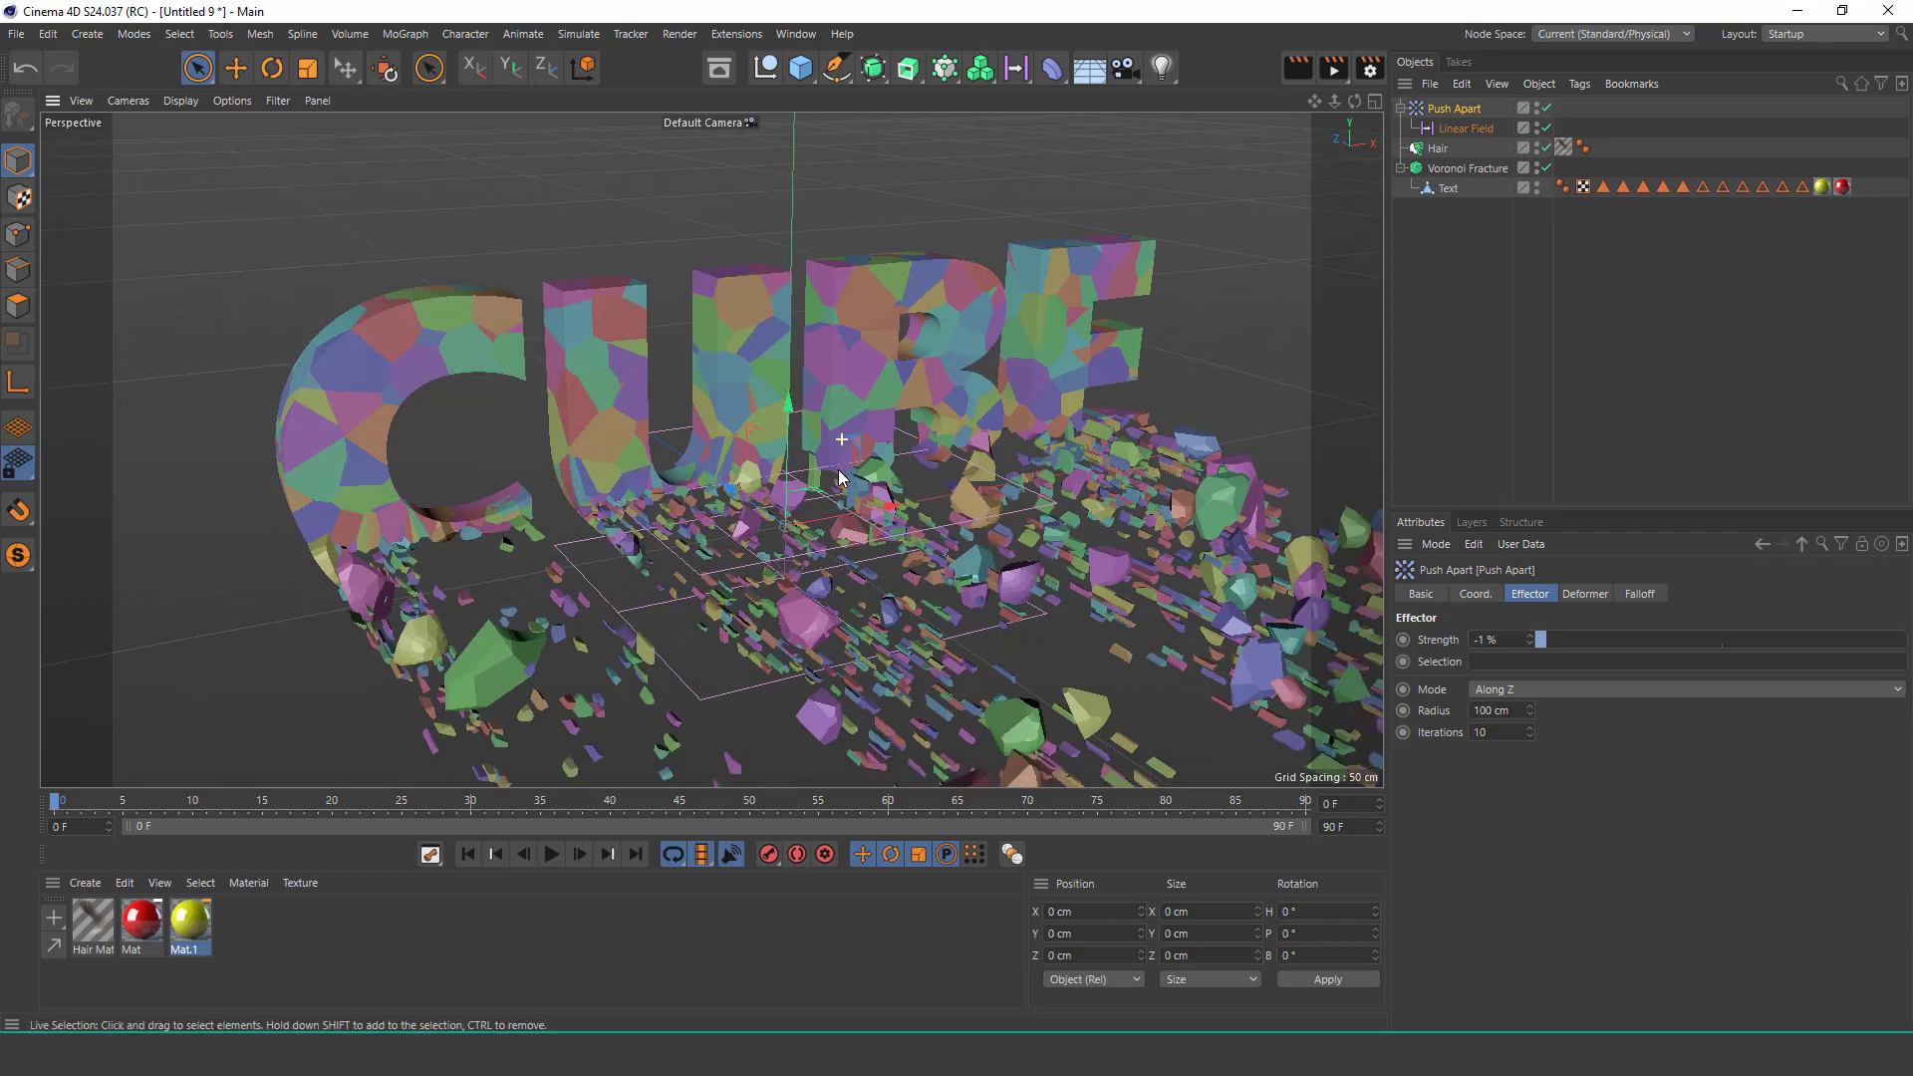
scroll(823, 512, "down", 2)
scroll(815, 560, "down", 2)
scroll(825, 525, "down", 2)
scroll(823, 525, "up", 2)
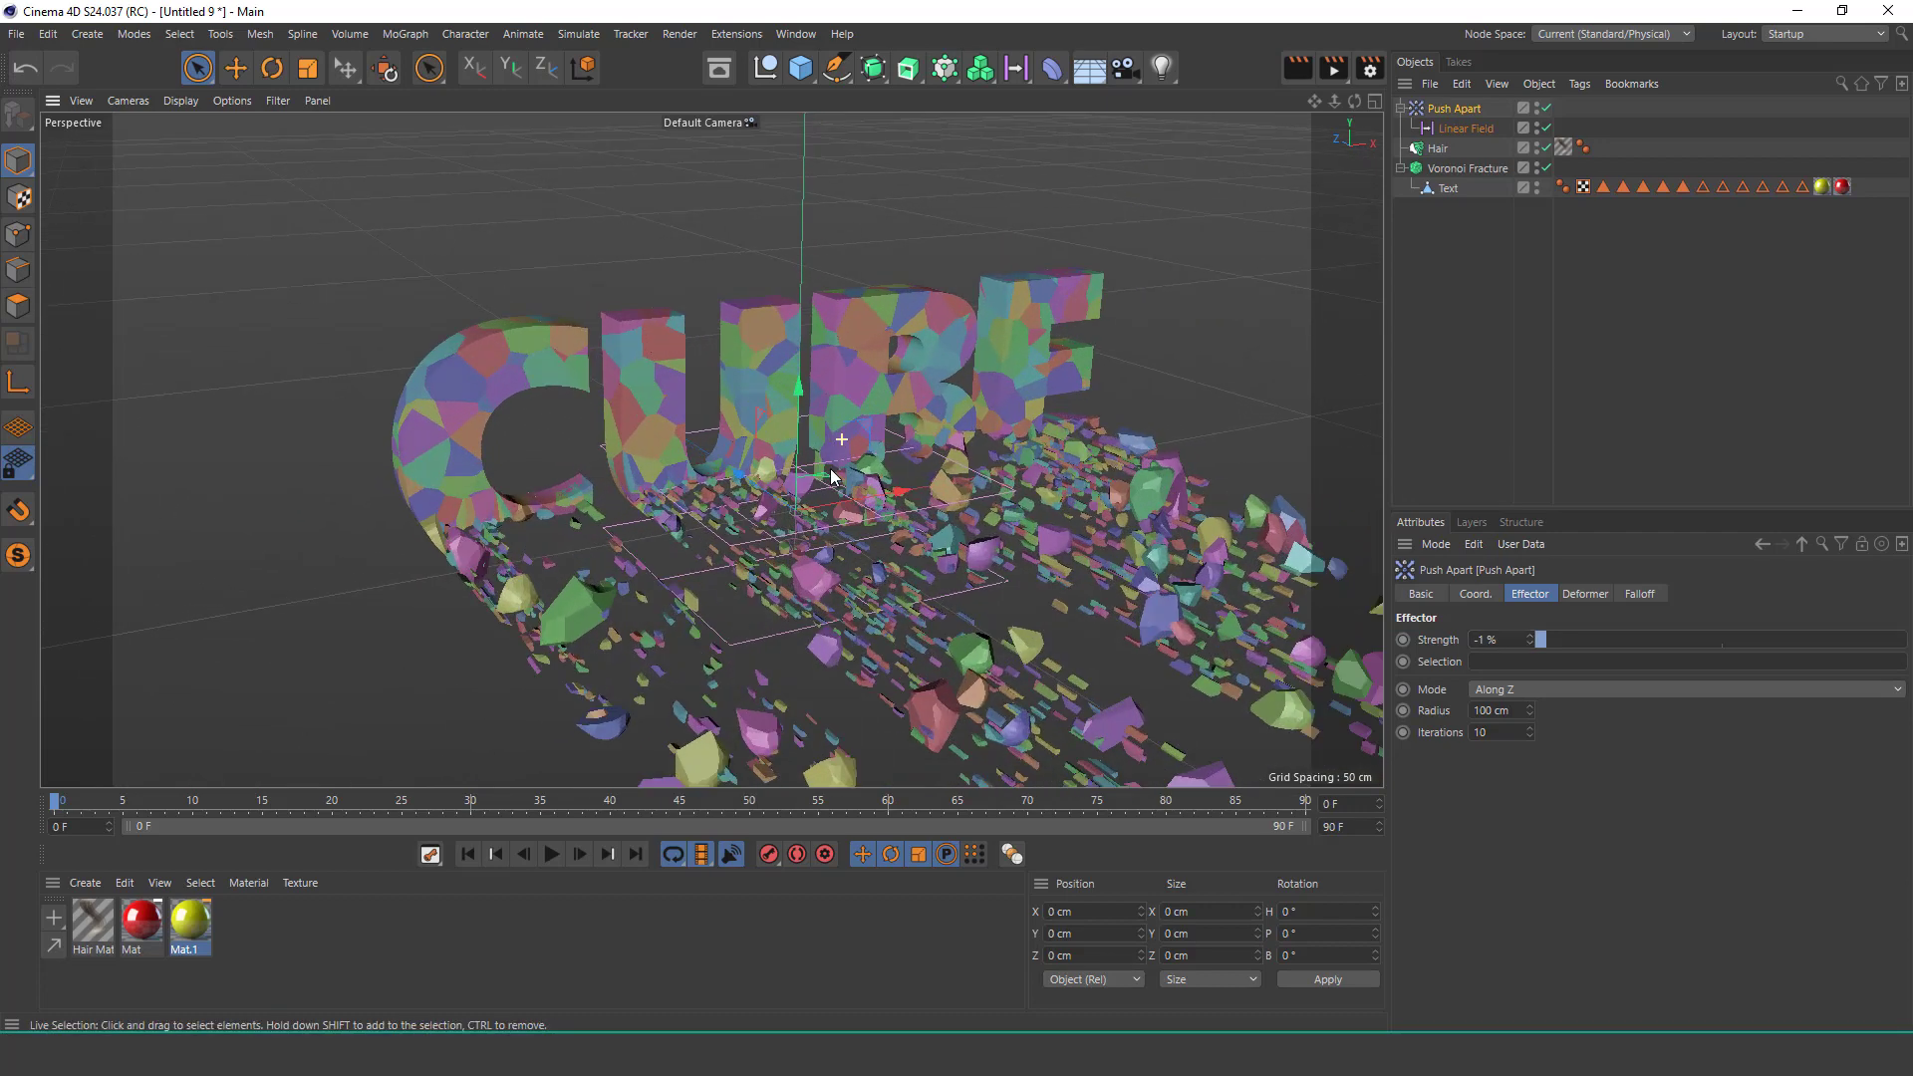
scroll(846, 449, "up", 2)
scroll(896, 378, "up", 2)
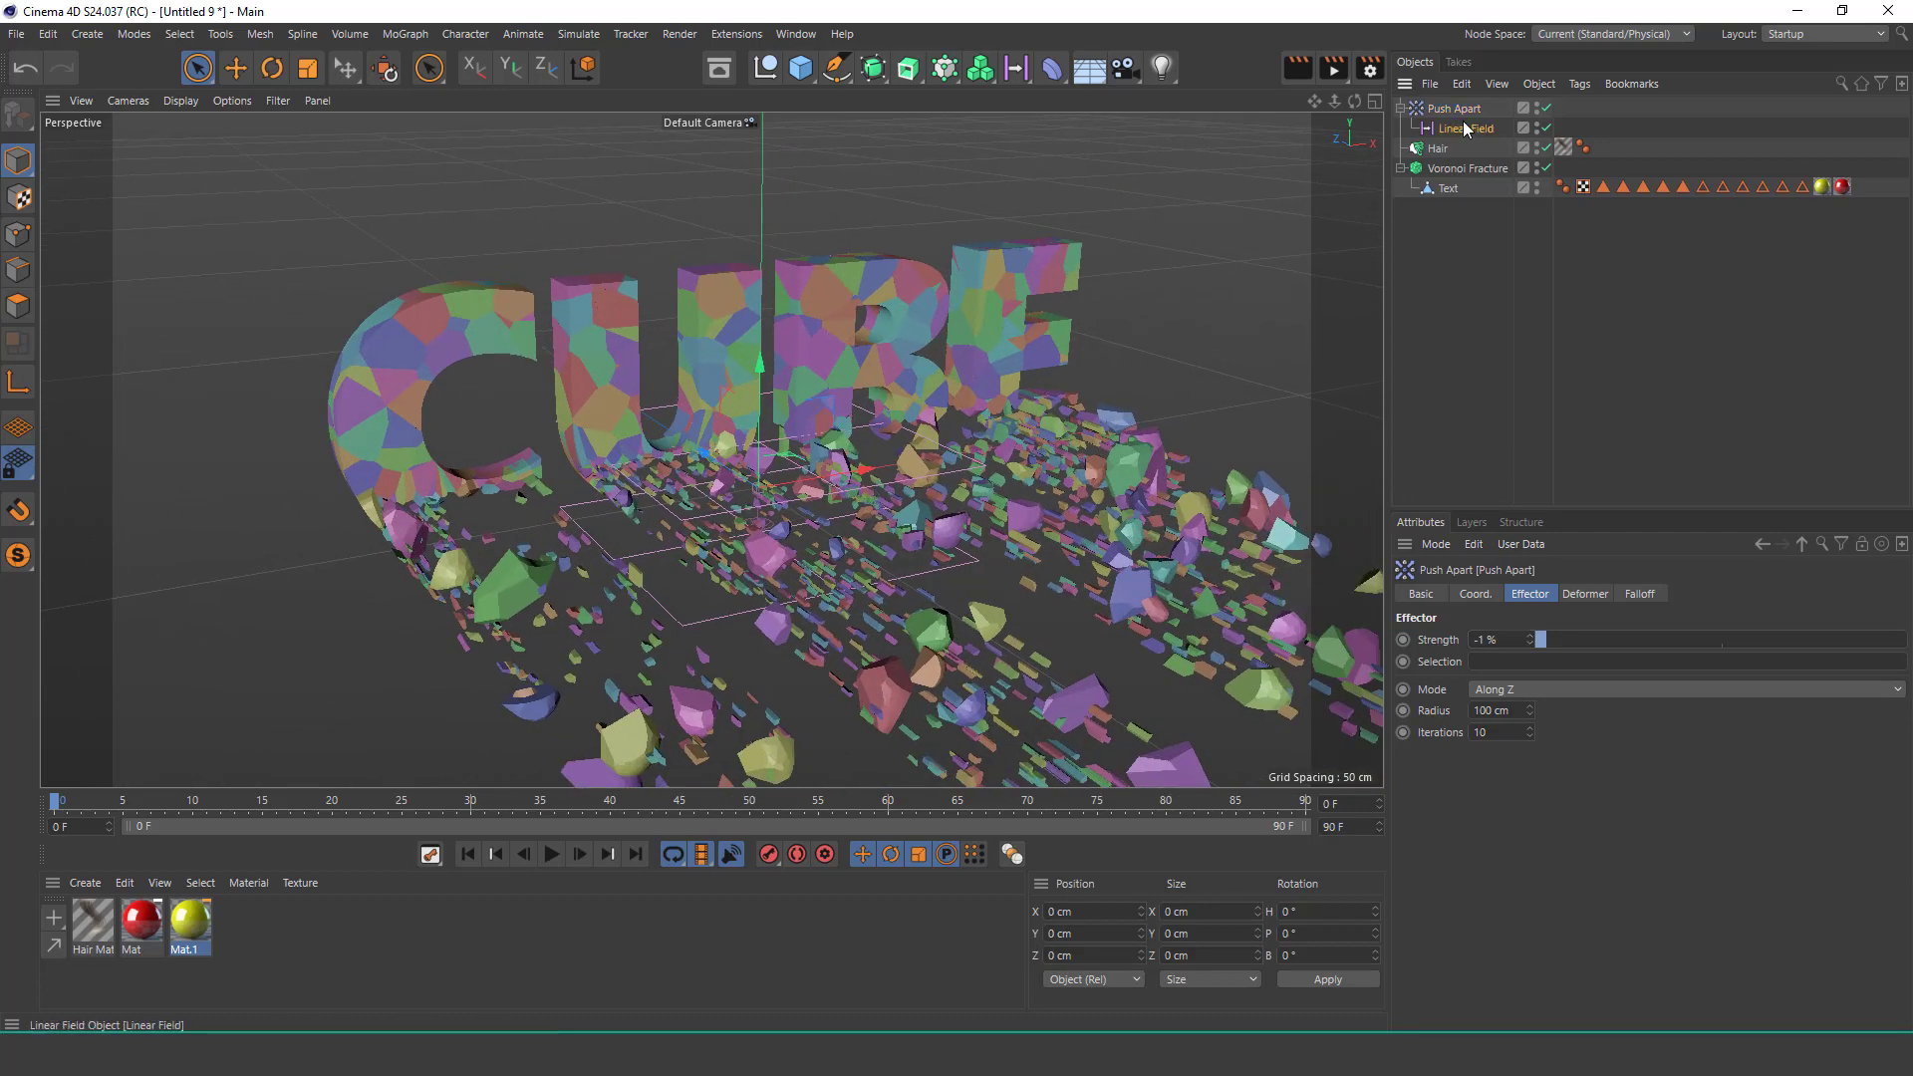
Move the Linear Field to Y -6.184 cm so lower fragments spread, then render the viewport.
left_click(857, 333)
mouse_move(760, 371)
left_mouse_down()
mouse_move(799, 239)
mouse_move(793, 402)
mouse_move(809, 379)
left_mouse_up()
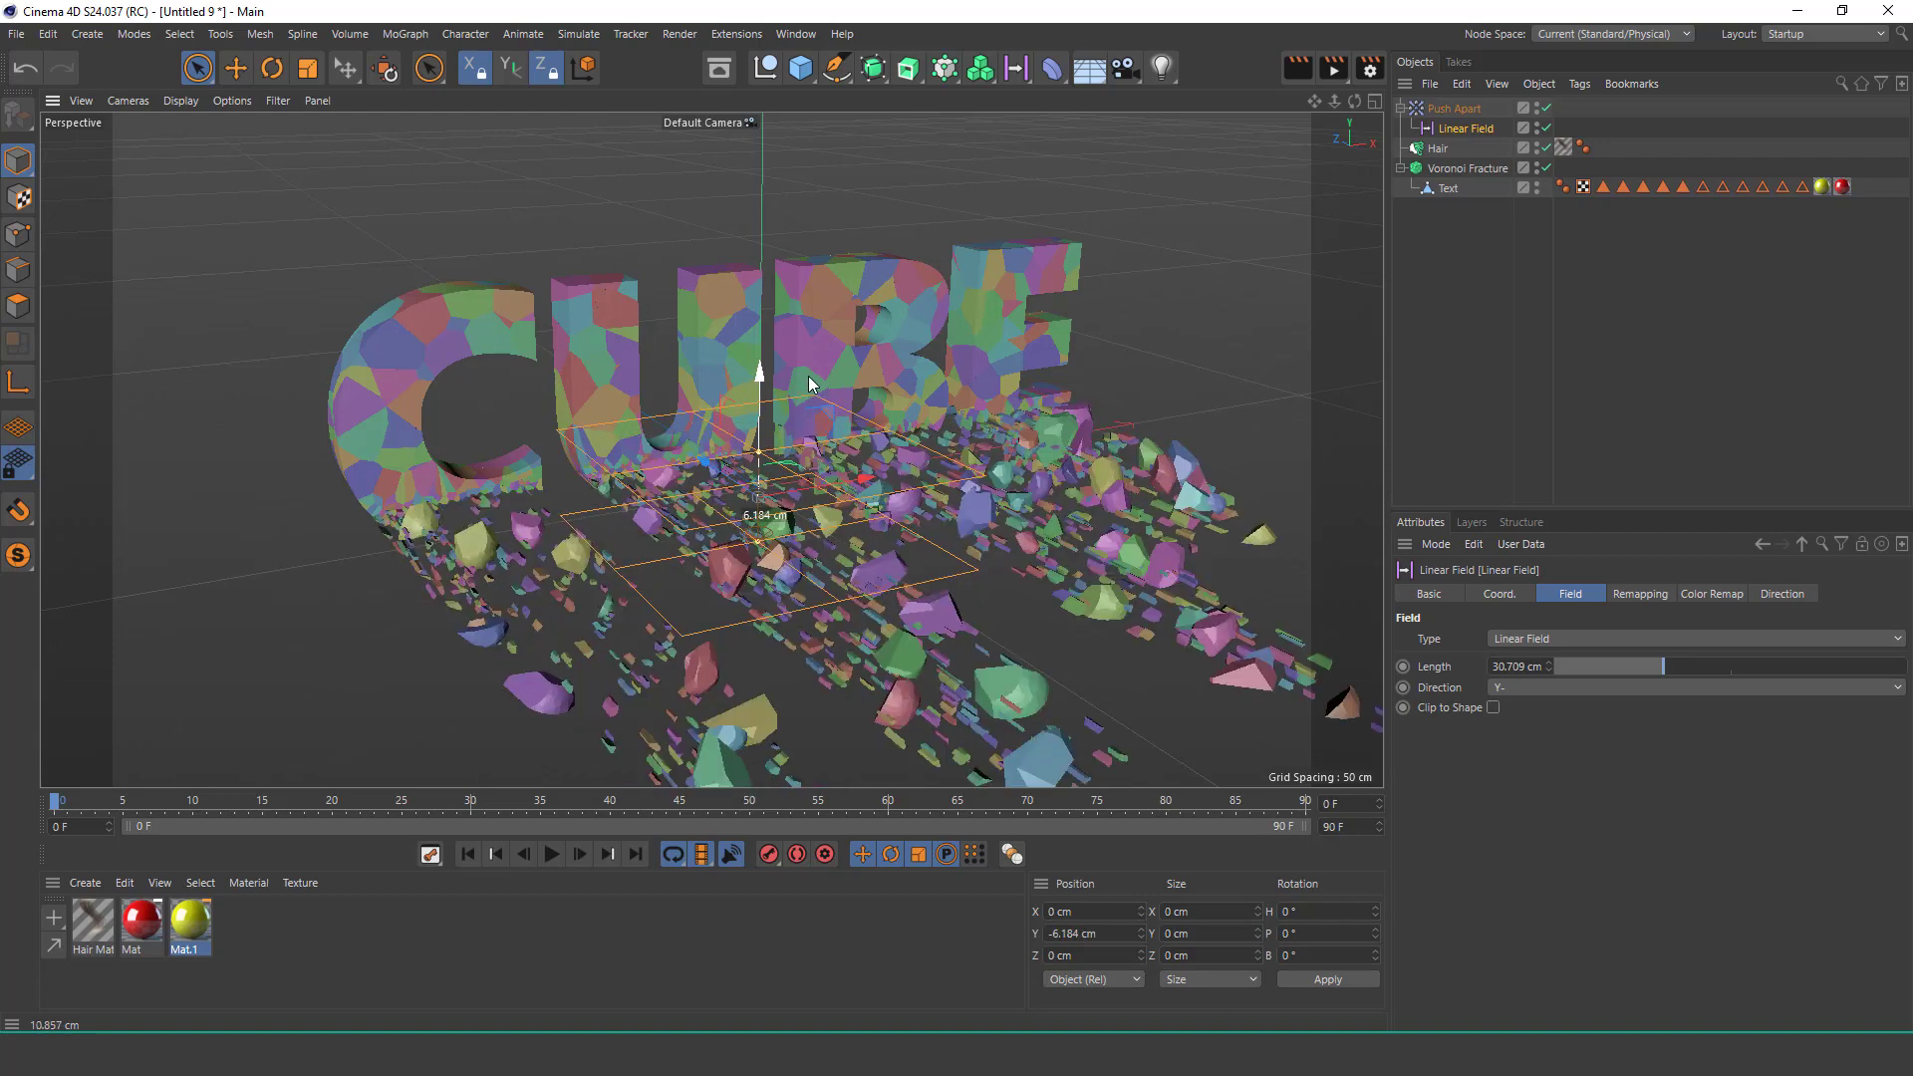
left_click_drag(852, 558, 873, 560, "alt")
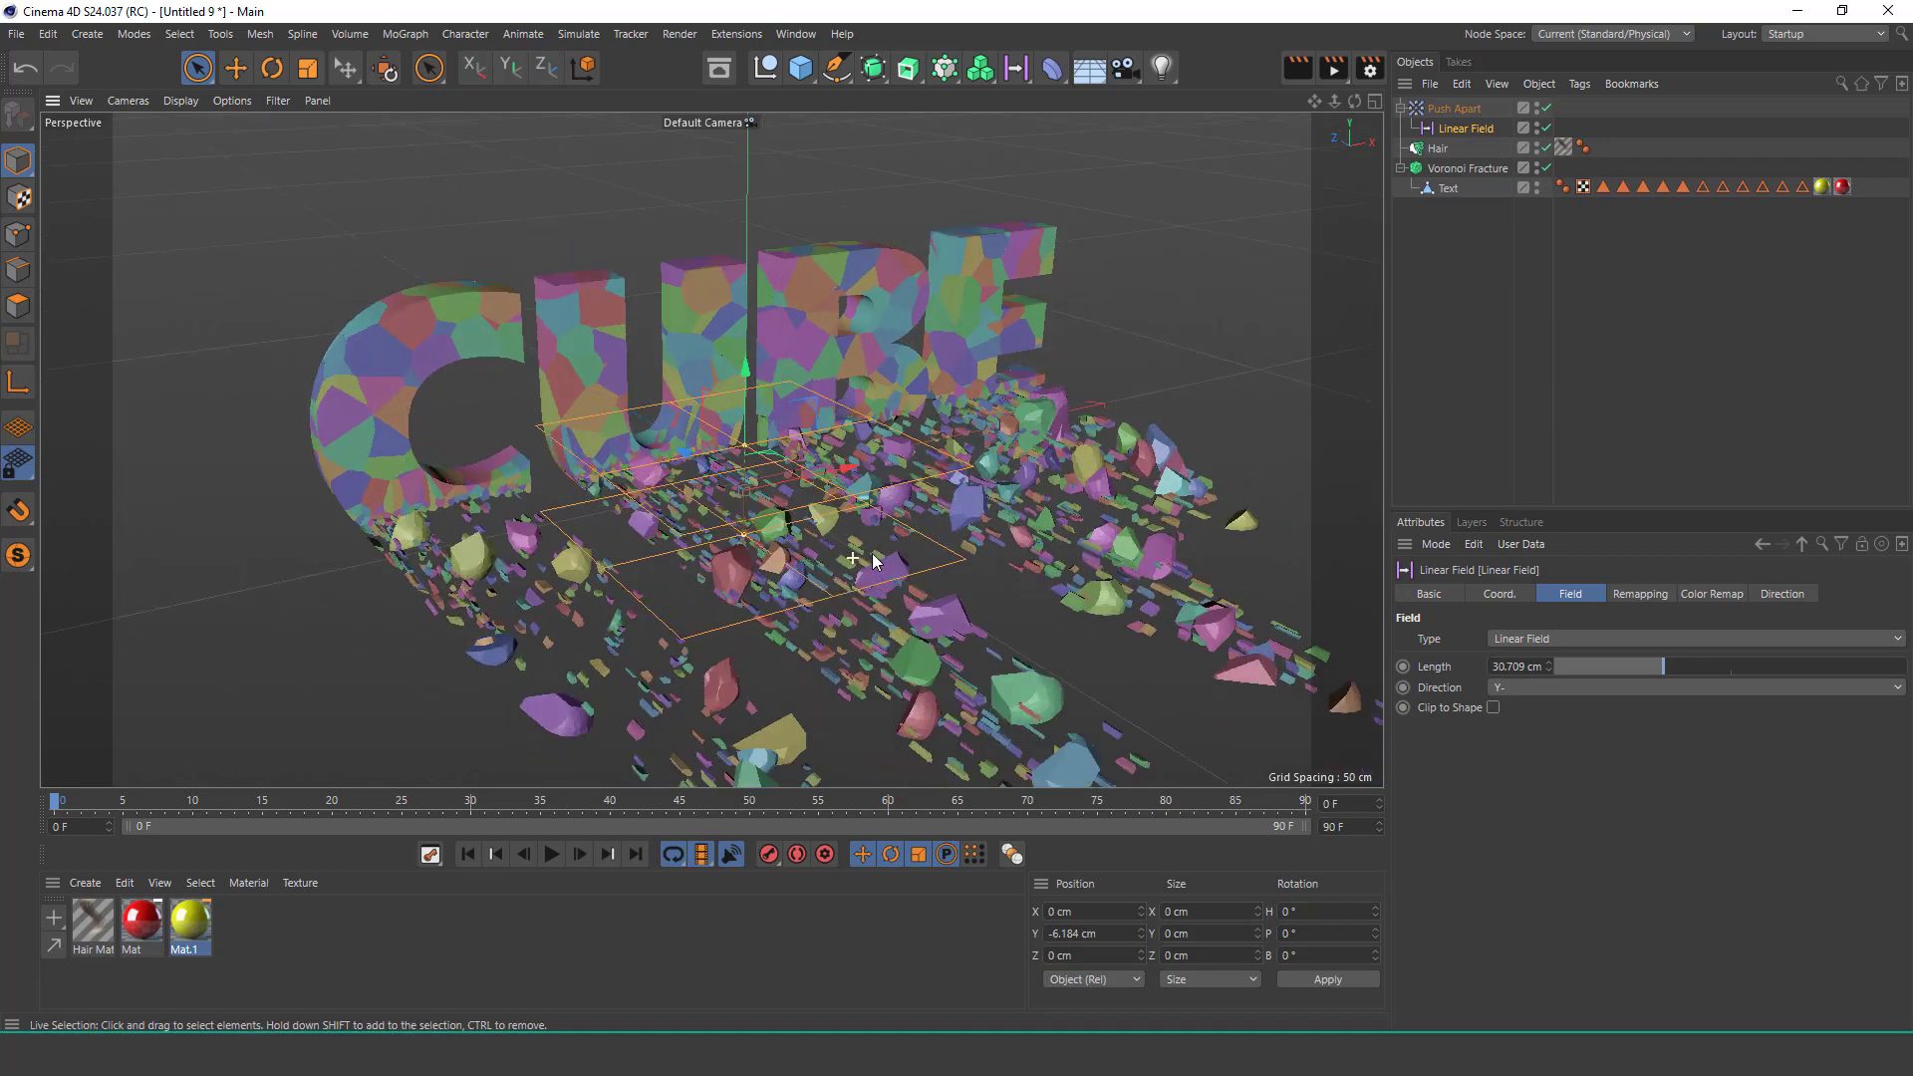
scroll(867, 556, "up", 1)
scroll(852, 548, "up", 1)
scroll(837, 538, "up", 1)
scroll(822, 528, "up", 1)
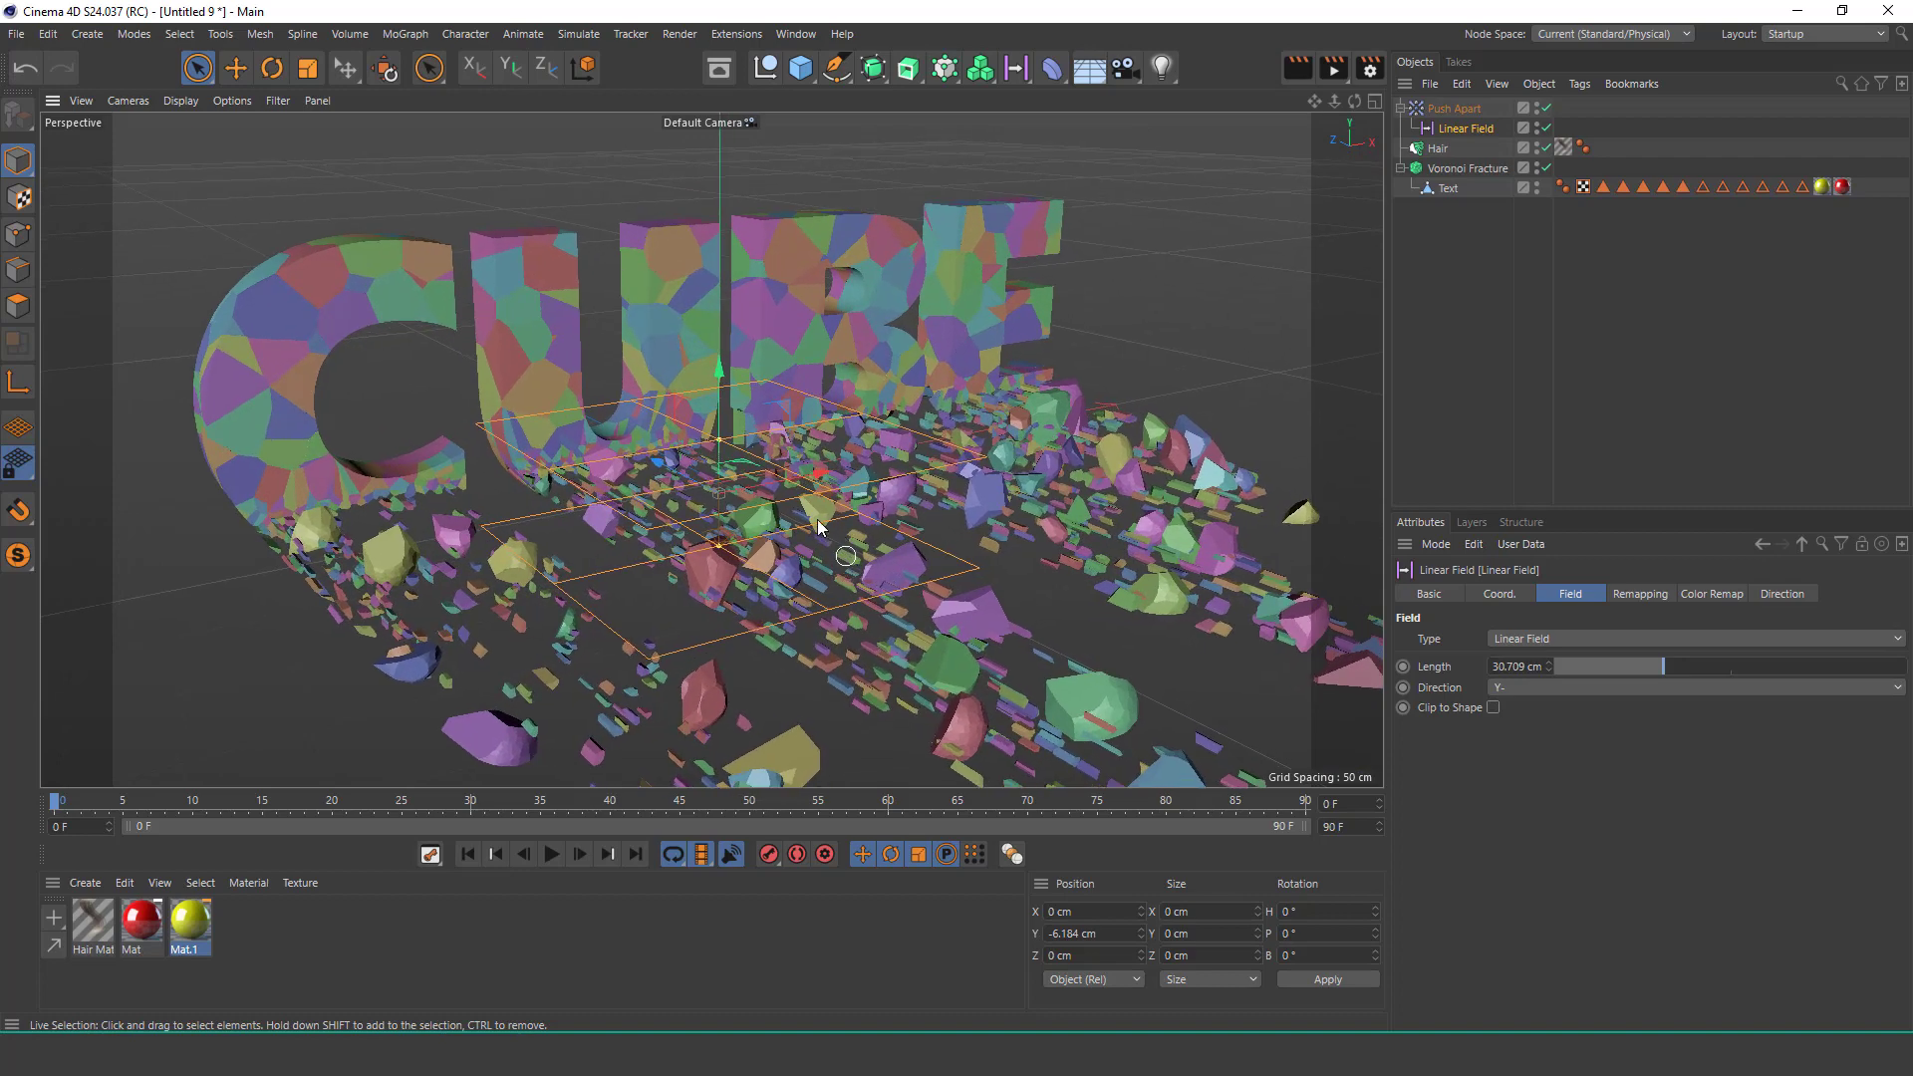
scroll(817, 526, "down", 1)
scroll(817, 526, "down", 1)
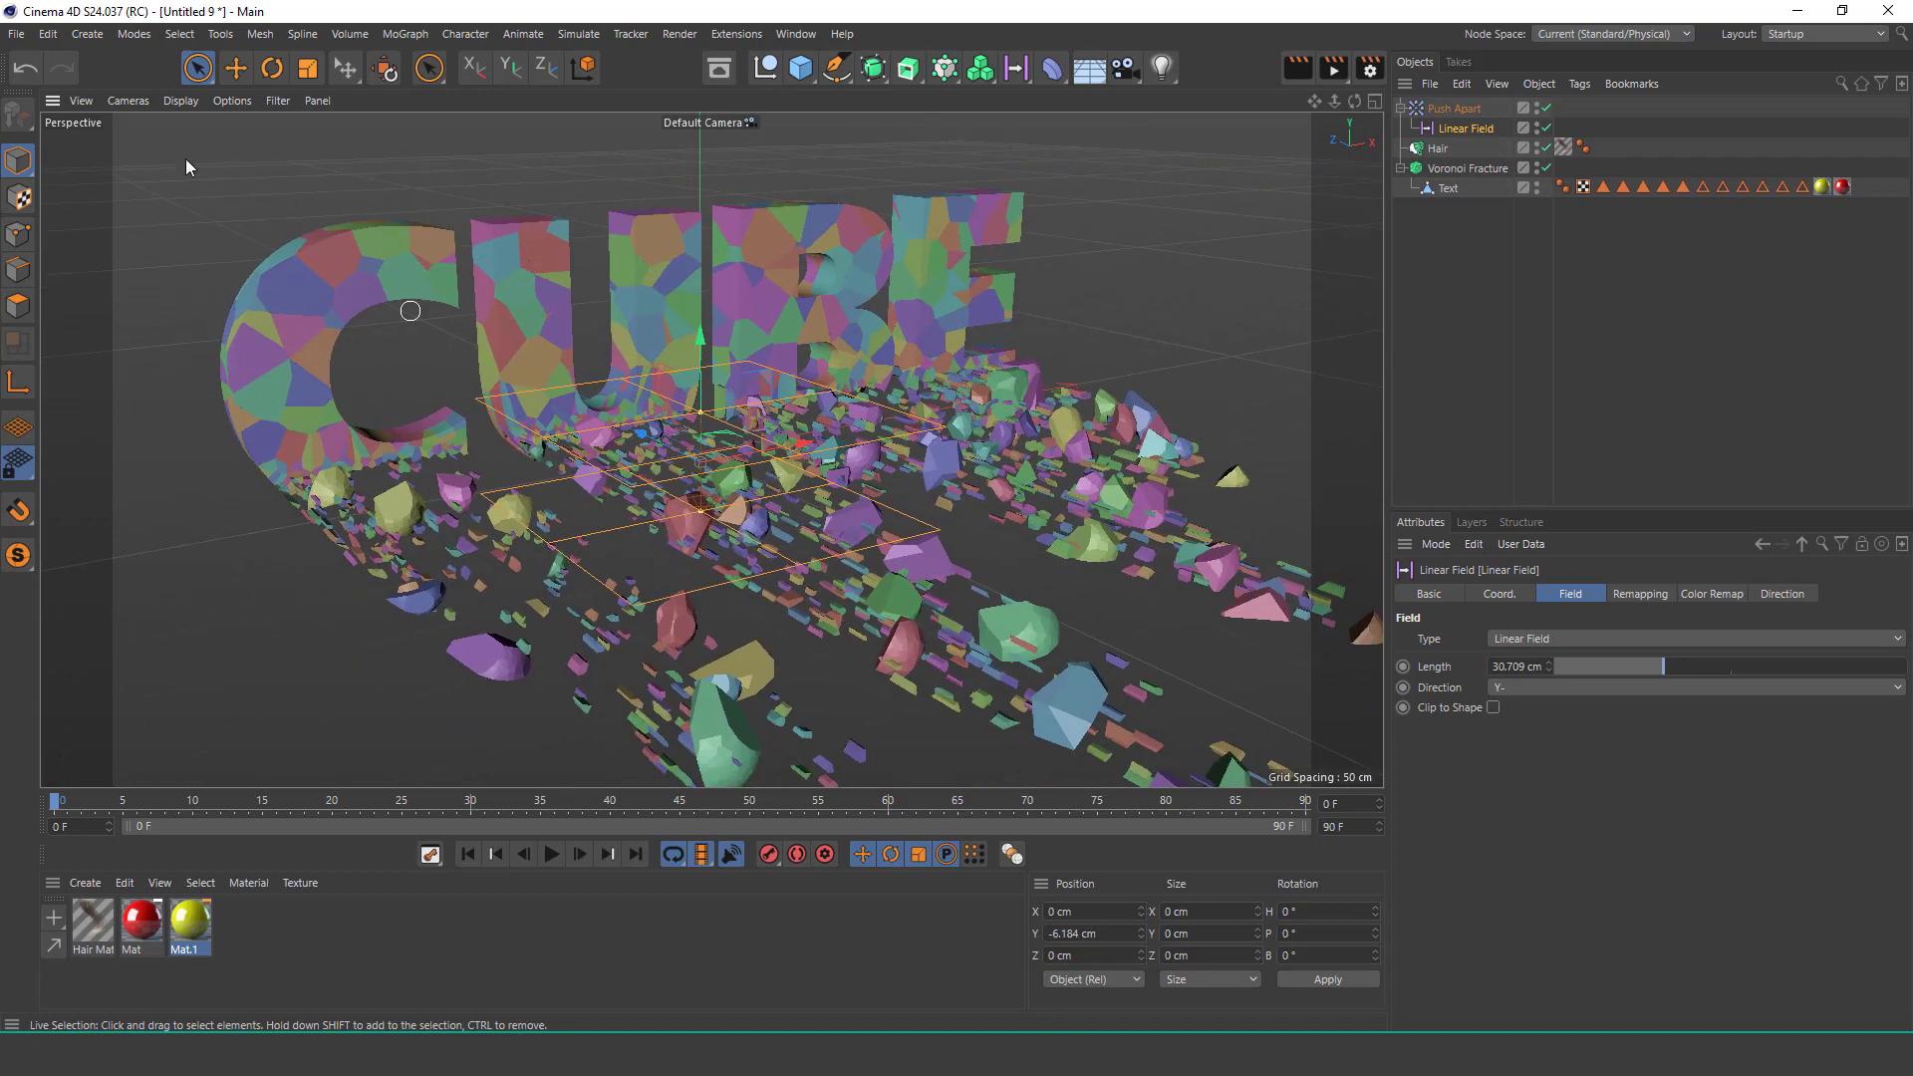
left_click(195, 70)
key("alt+r")
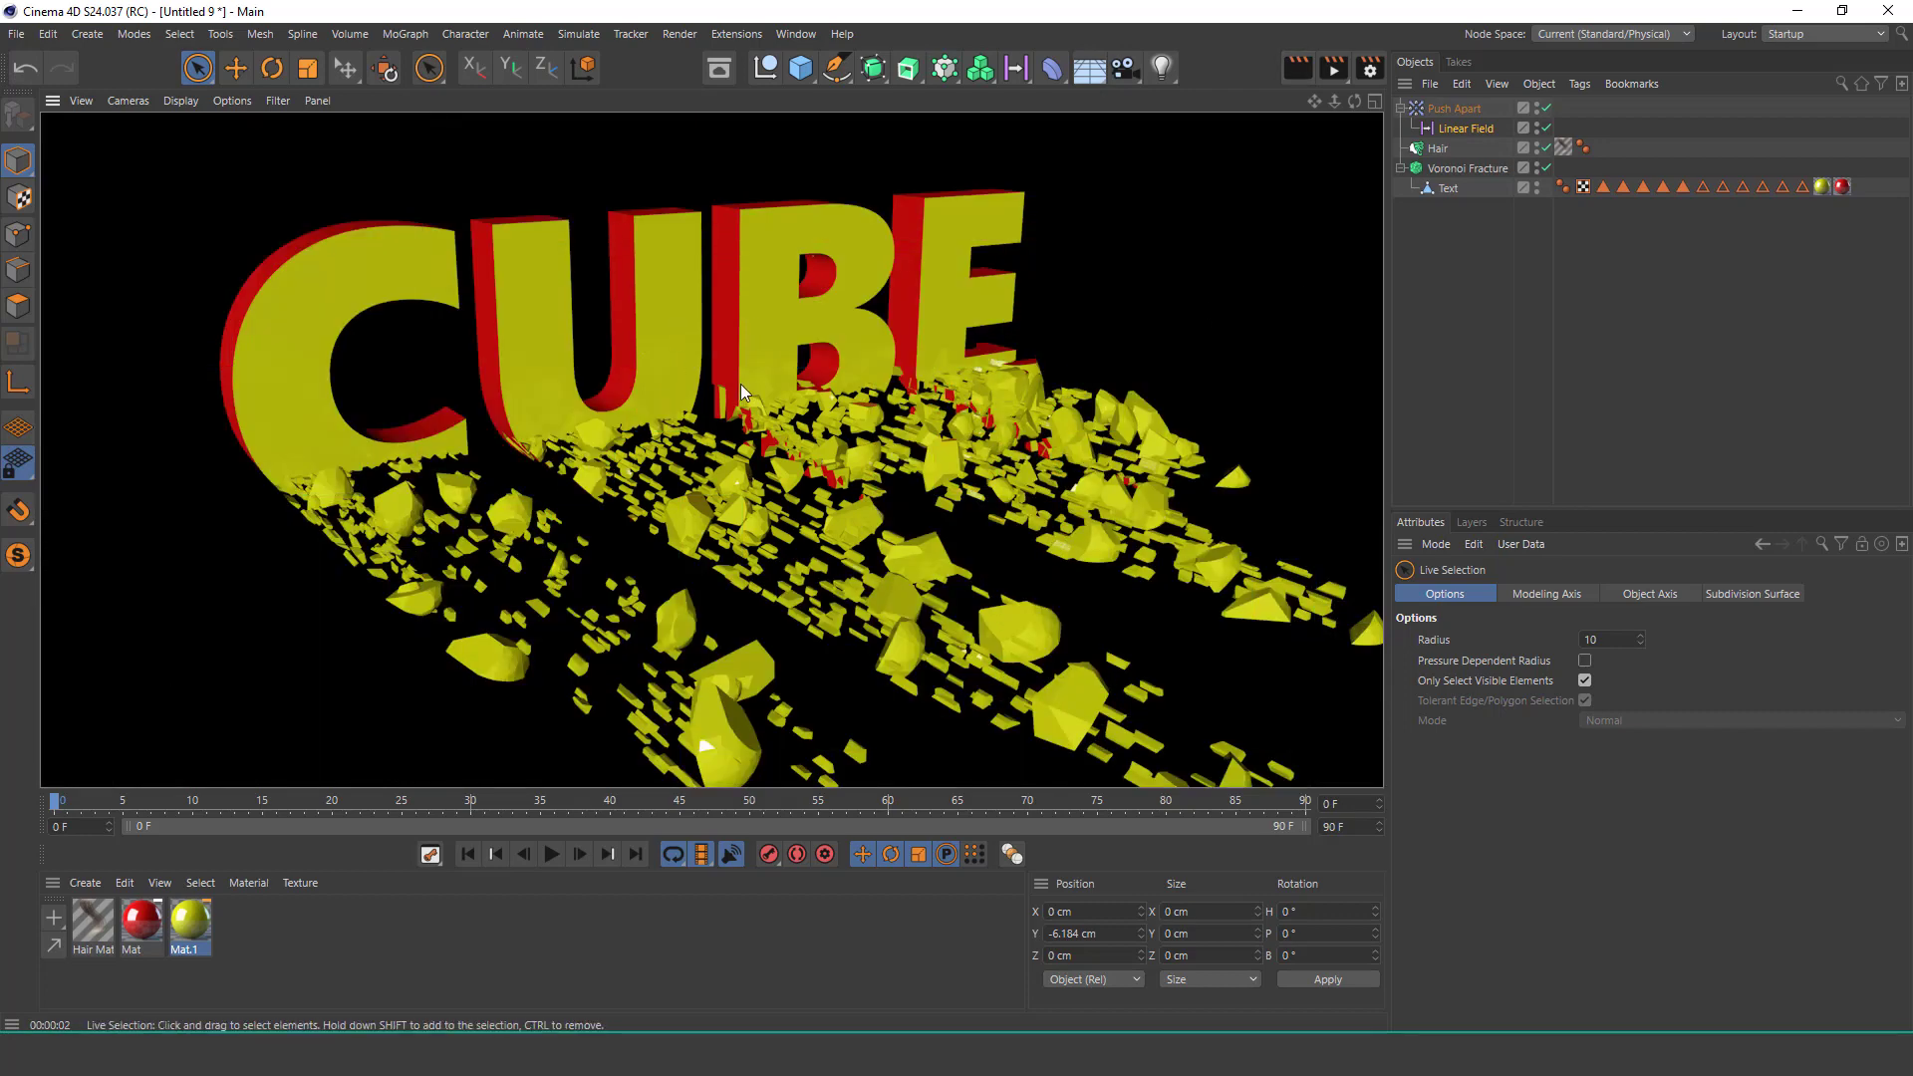
Merge the cinema-4d-studio lights project into the scene and dismiss the C.O.F.F.E.E. warning.
key("alt+r")
left_click(15, 34)
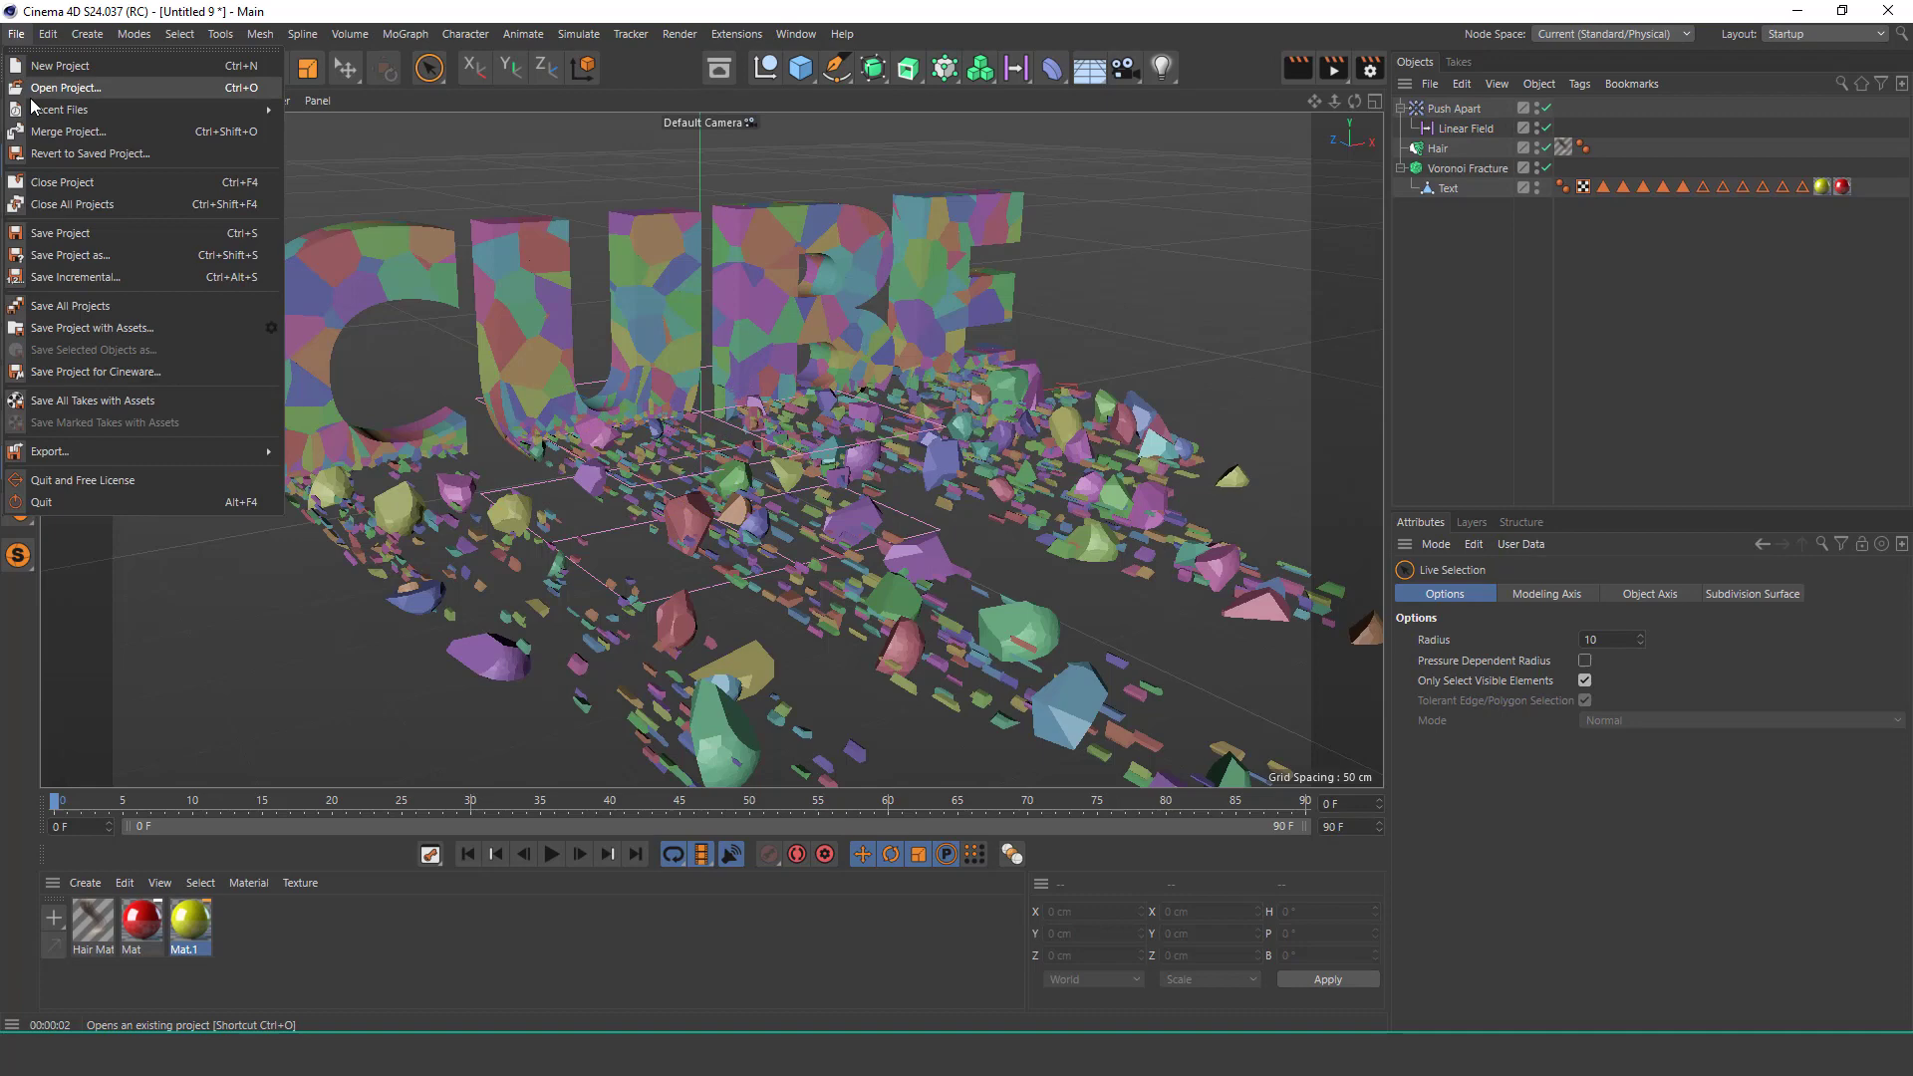
left_click(98, 134)
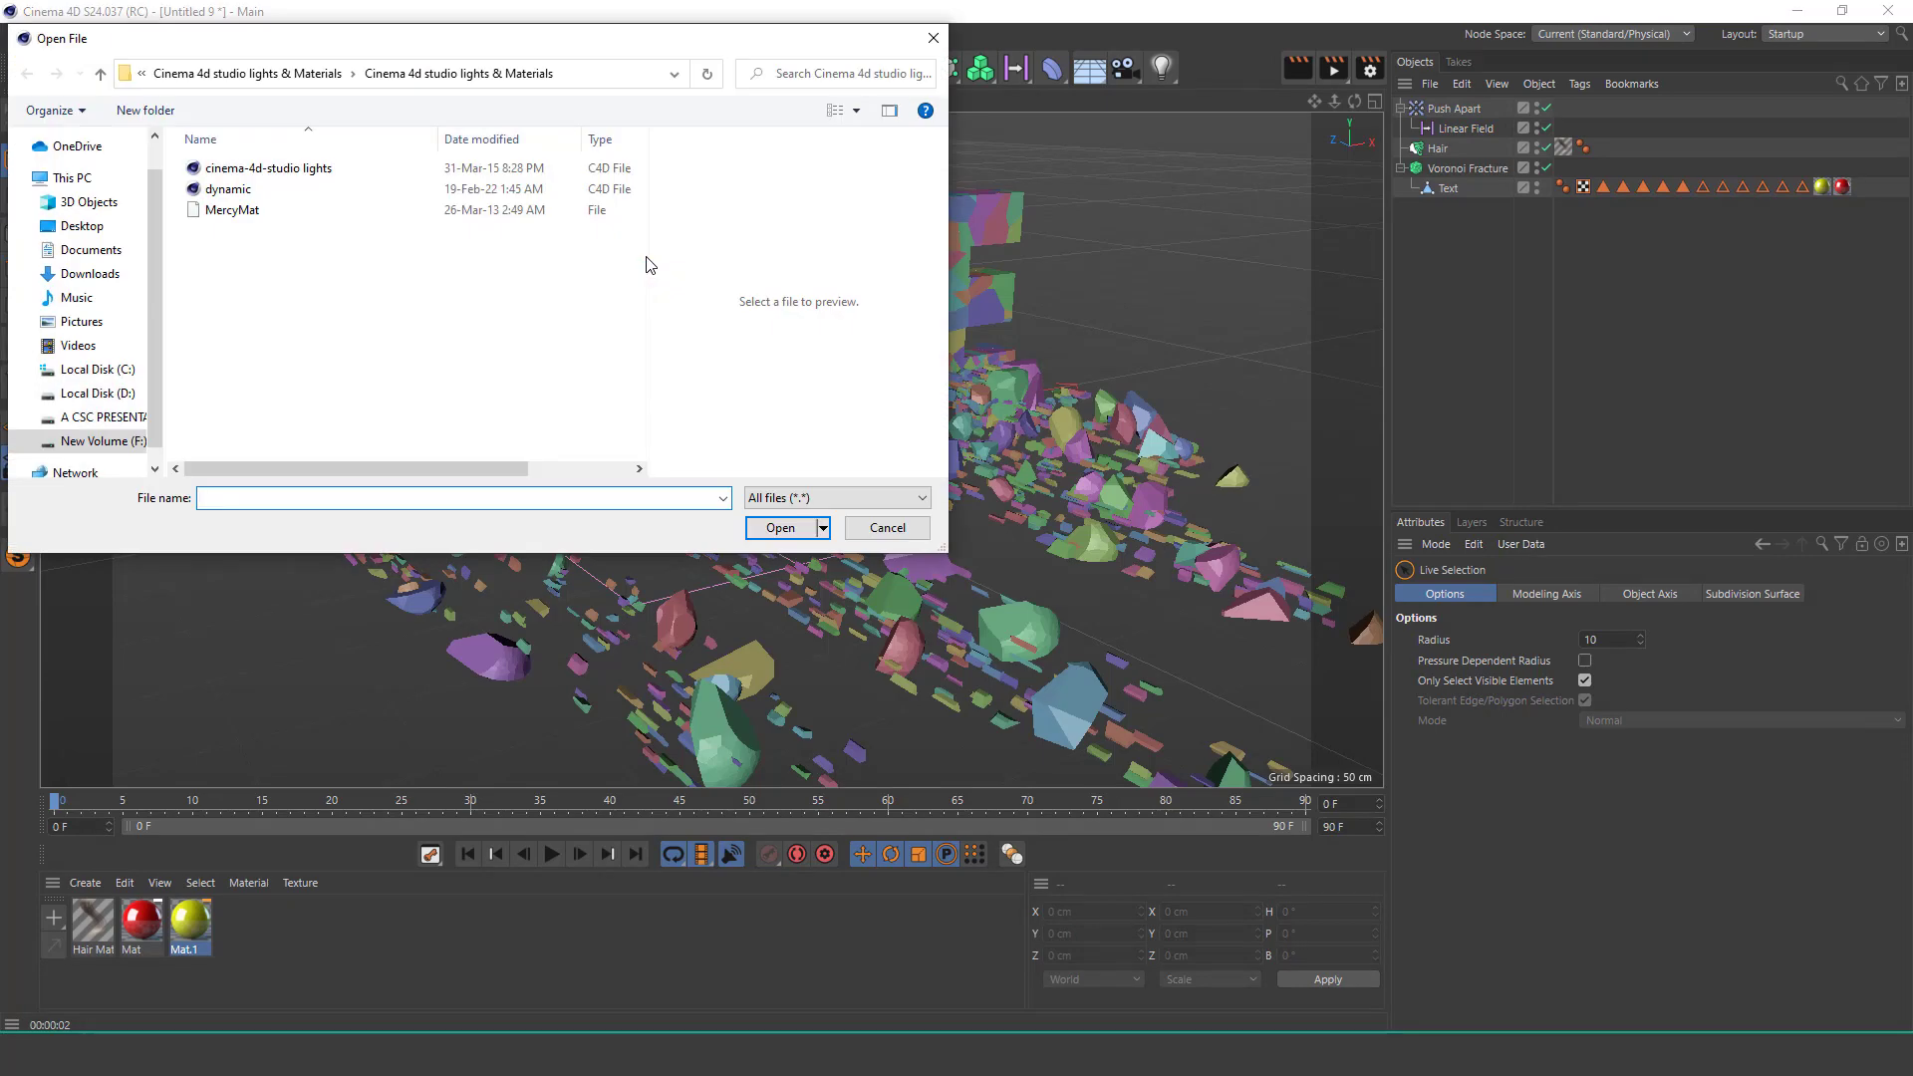
left_click(278, 175)
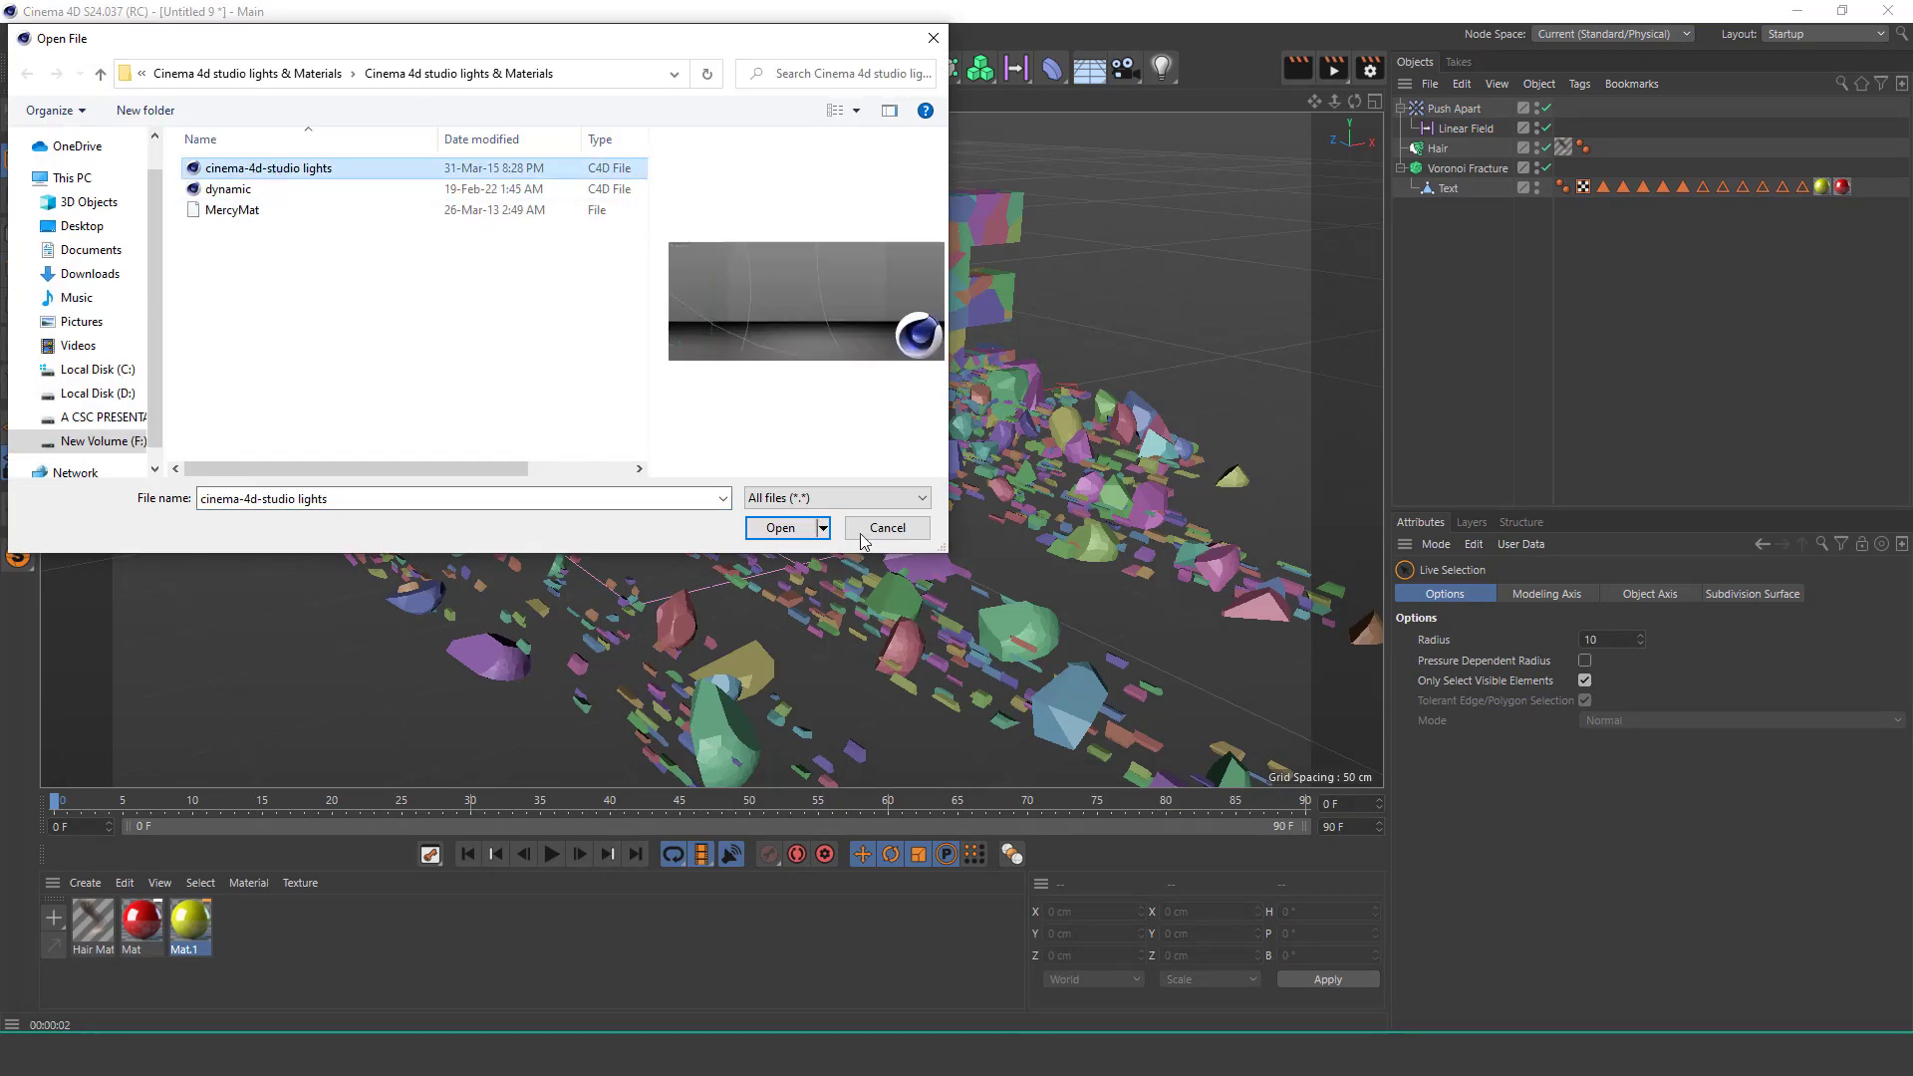
left_click(780, 528)
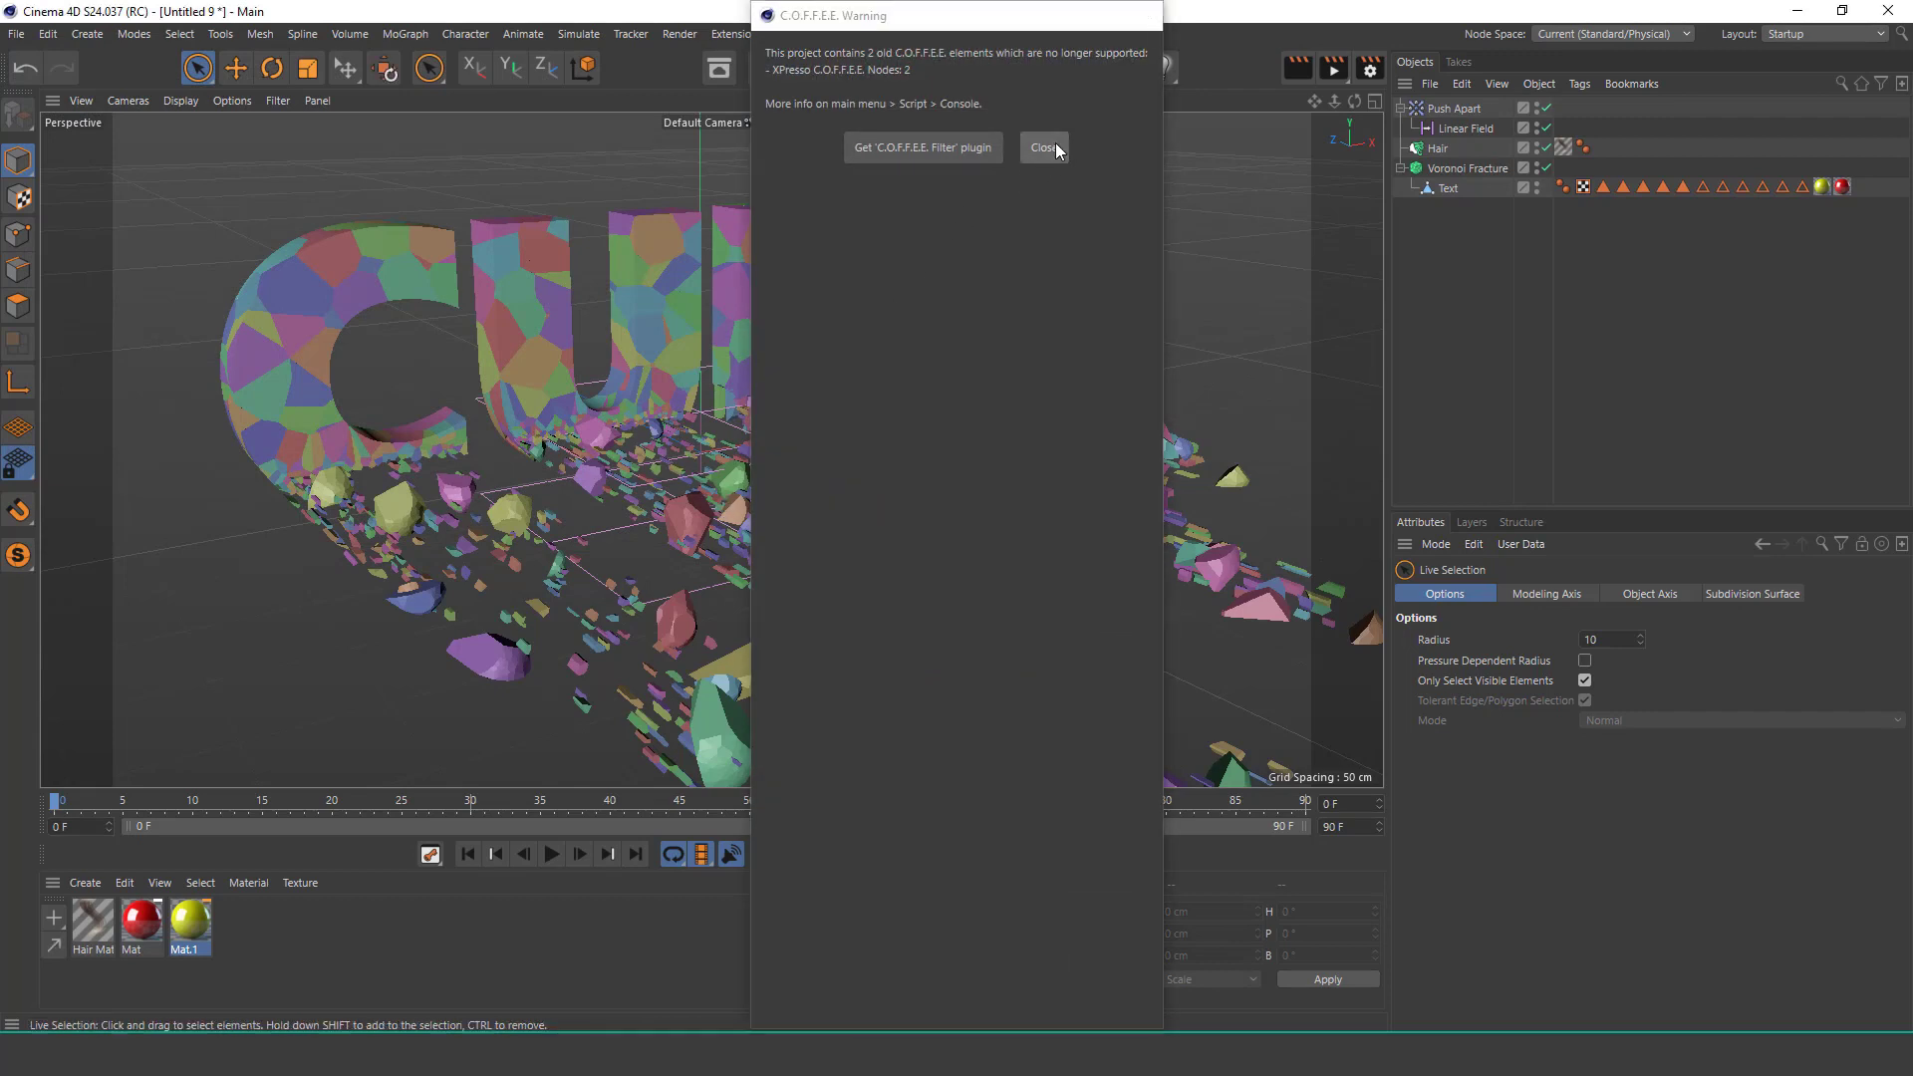
left_click(1042, 148)
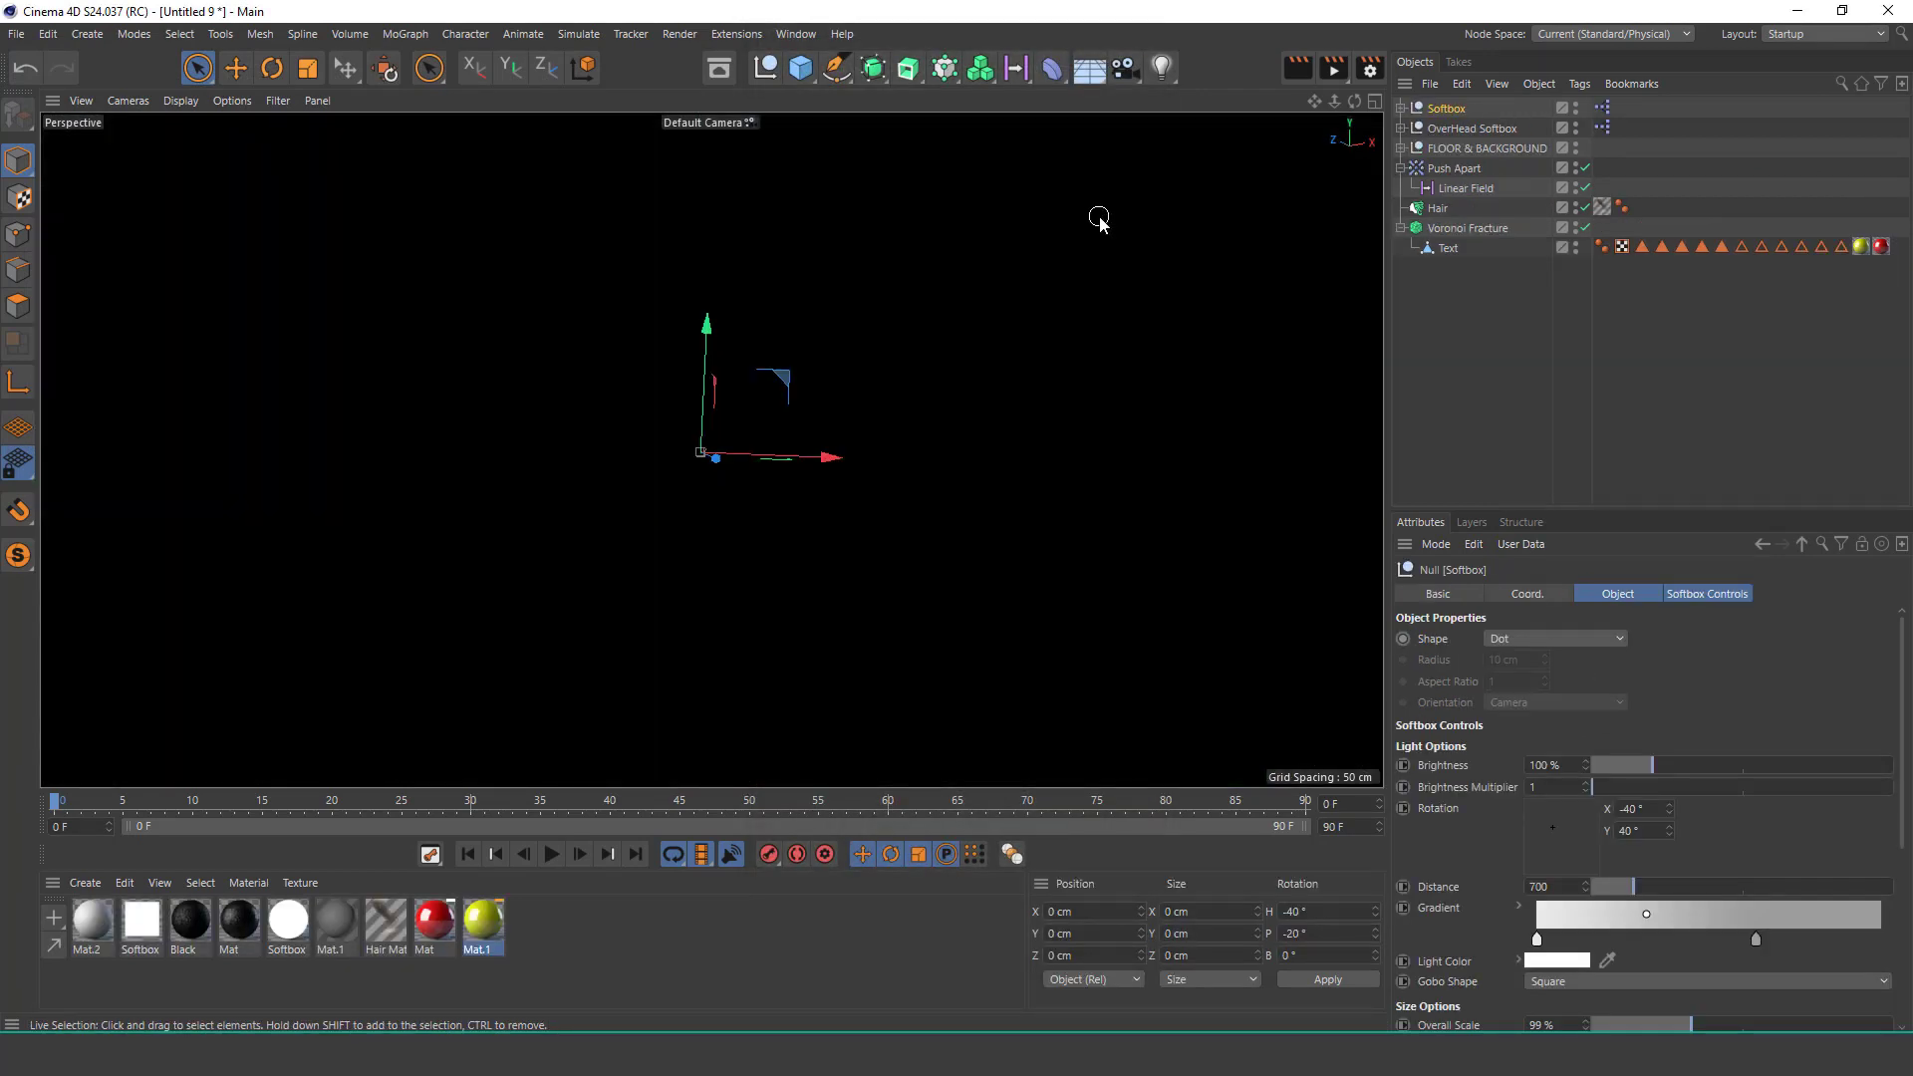
Frame the fractured text on the studio floor and render the view, dismissing the Asset Error.
left_click_drag(819, 380, 800, 380, "alt")
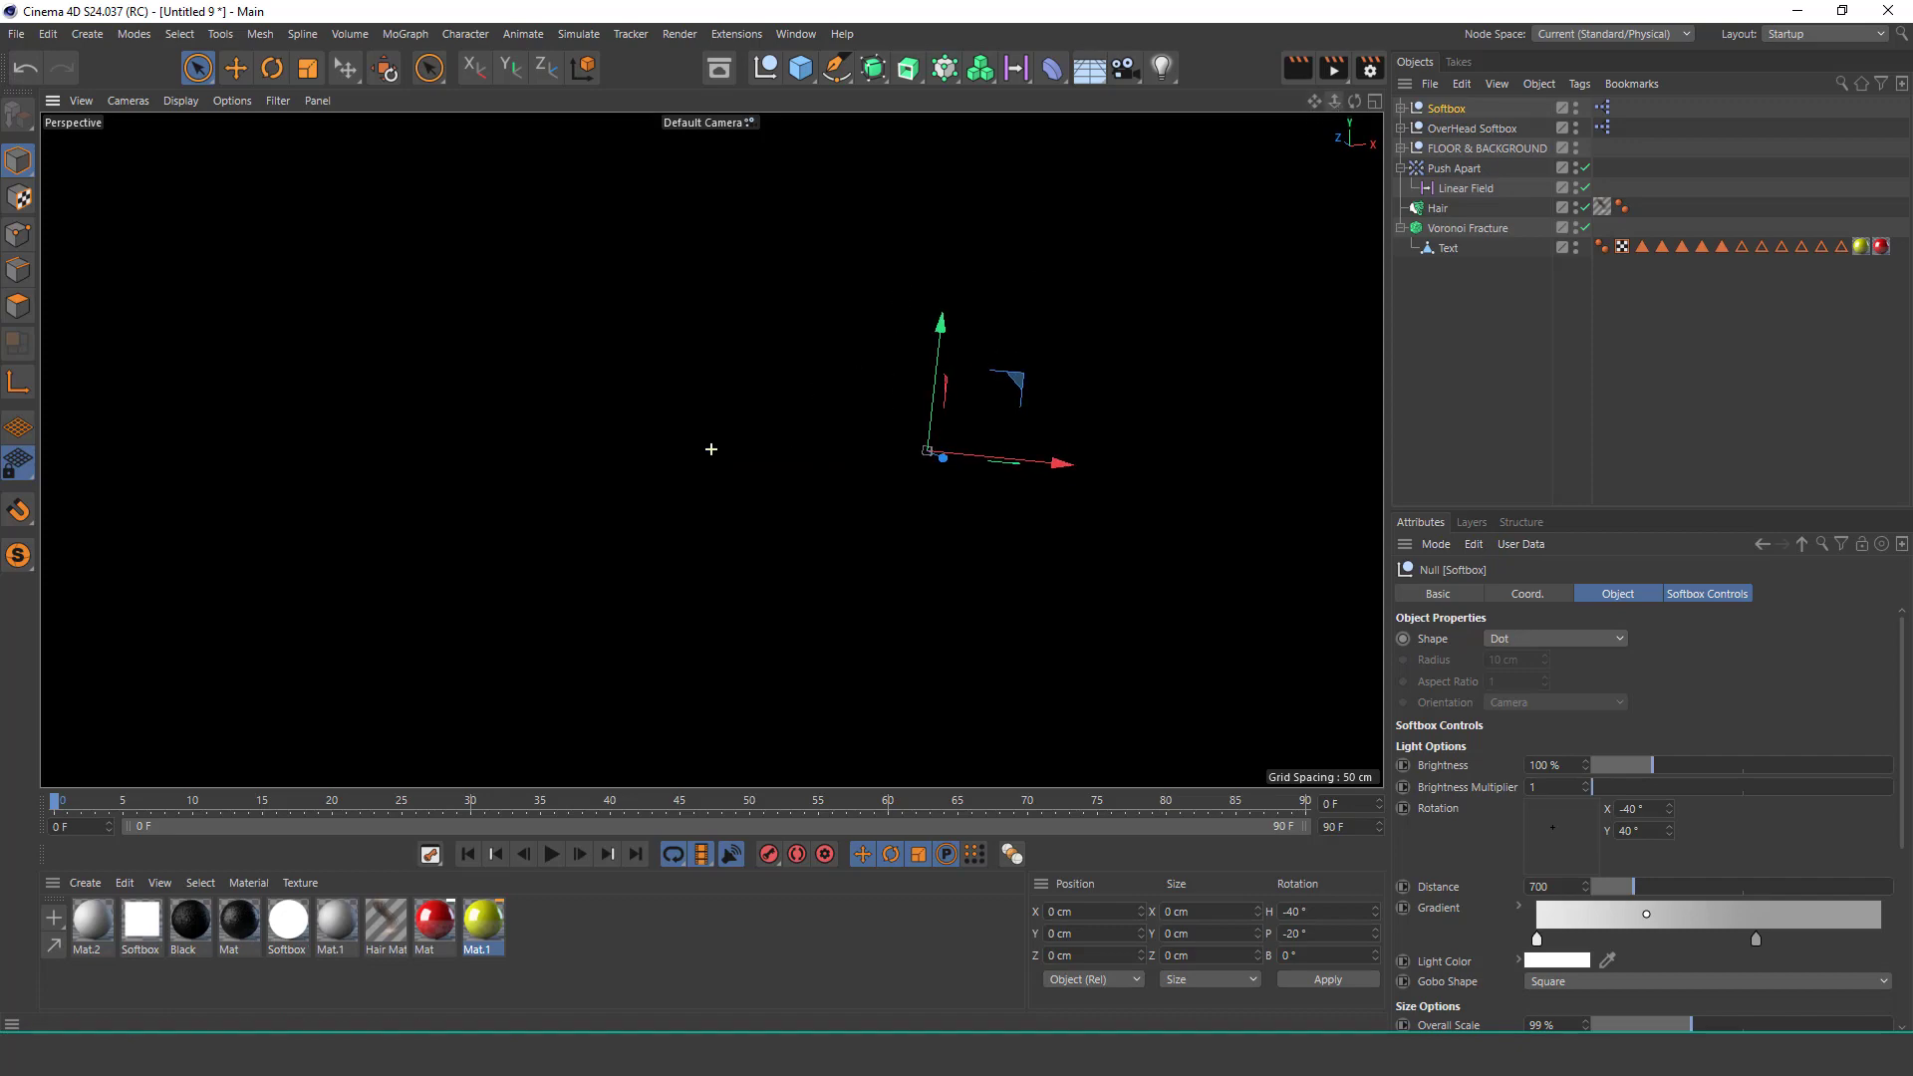
scroll(711, 449, "down", 5)
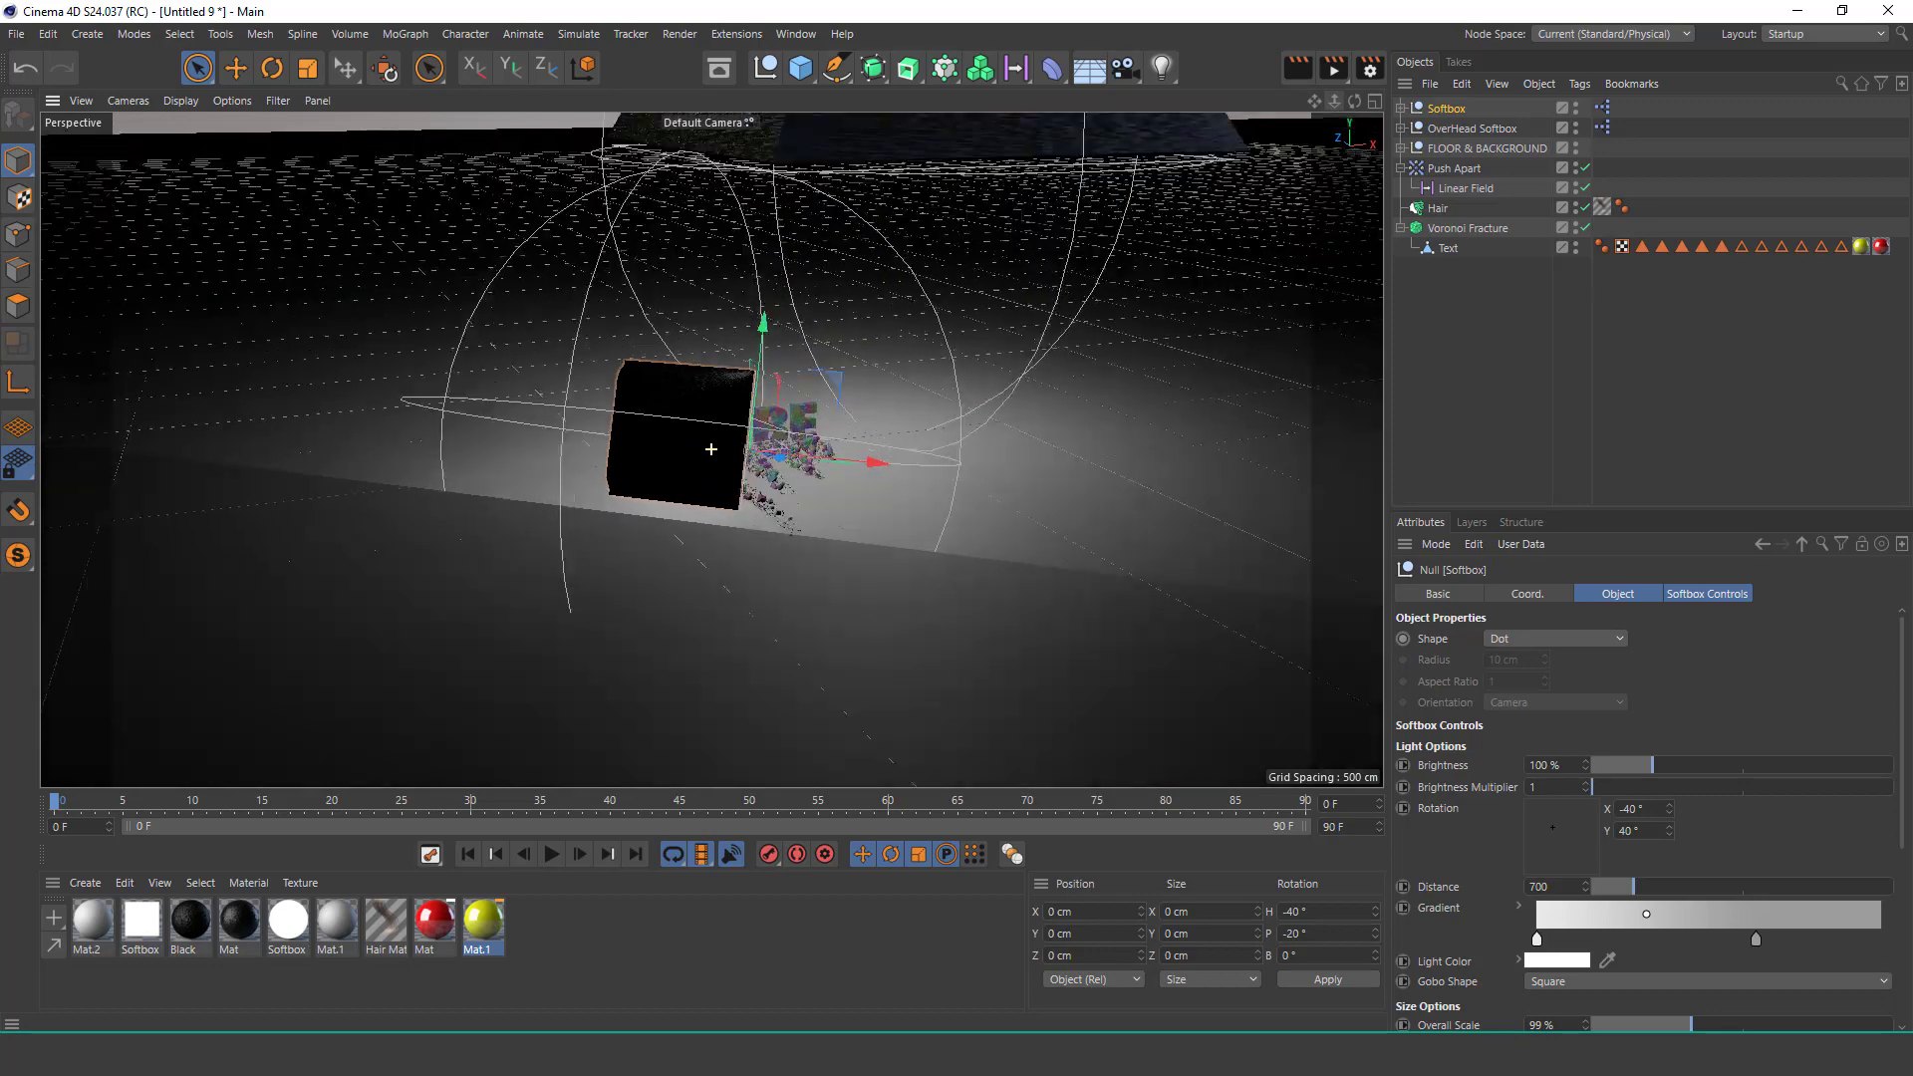
left_click_drag(711, 449, 946, 157, "alt")
mouse_move(883, 415)
left_mouse_down("alt")
mouse_move(731, 473)
mouse_move(705, 461)
mouse_move(815, 356)
mouse_move(829, 231)
mouse_move(987, 428)
mouse_move(896, 469)
mouse_move(996, 472)
left_mouse_up("alt")
scroll(986, 428, "up", 2)
scroll(967, 429, "up", 1)
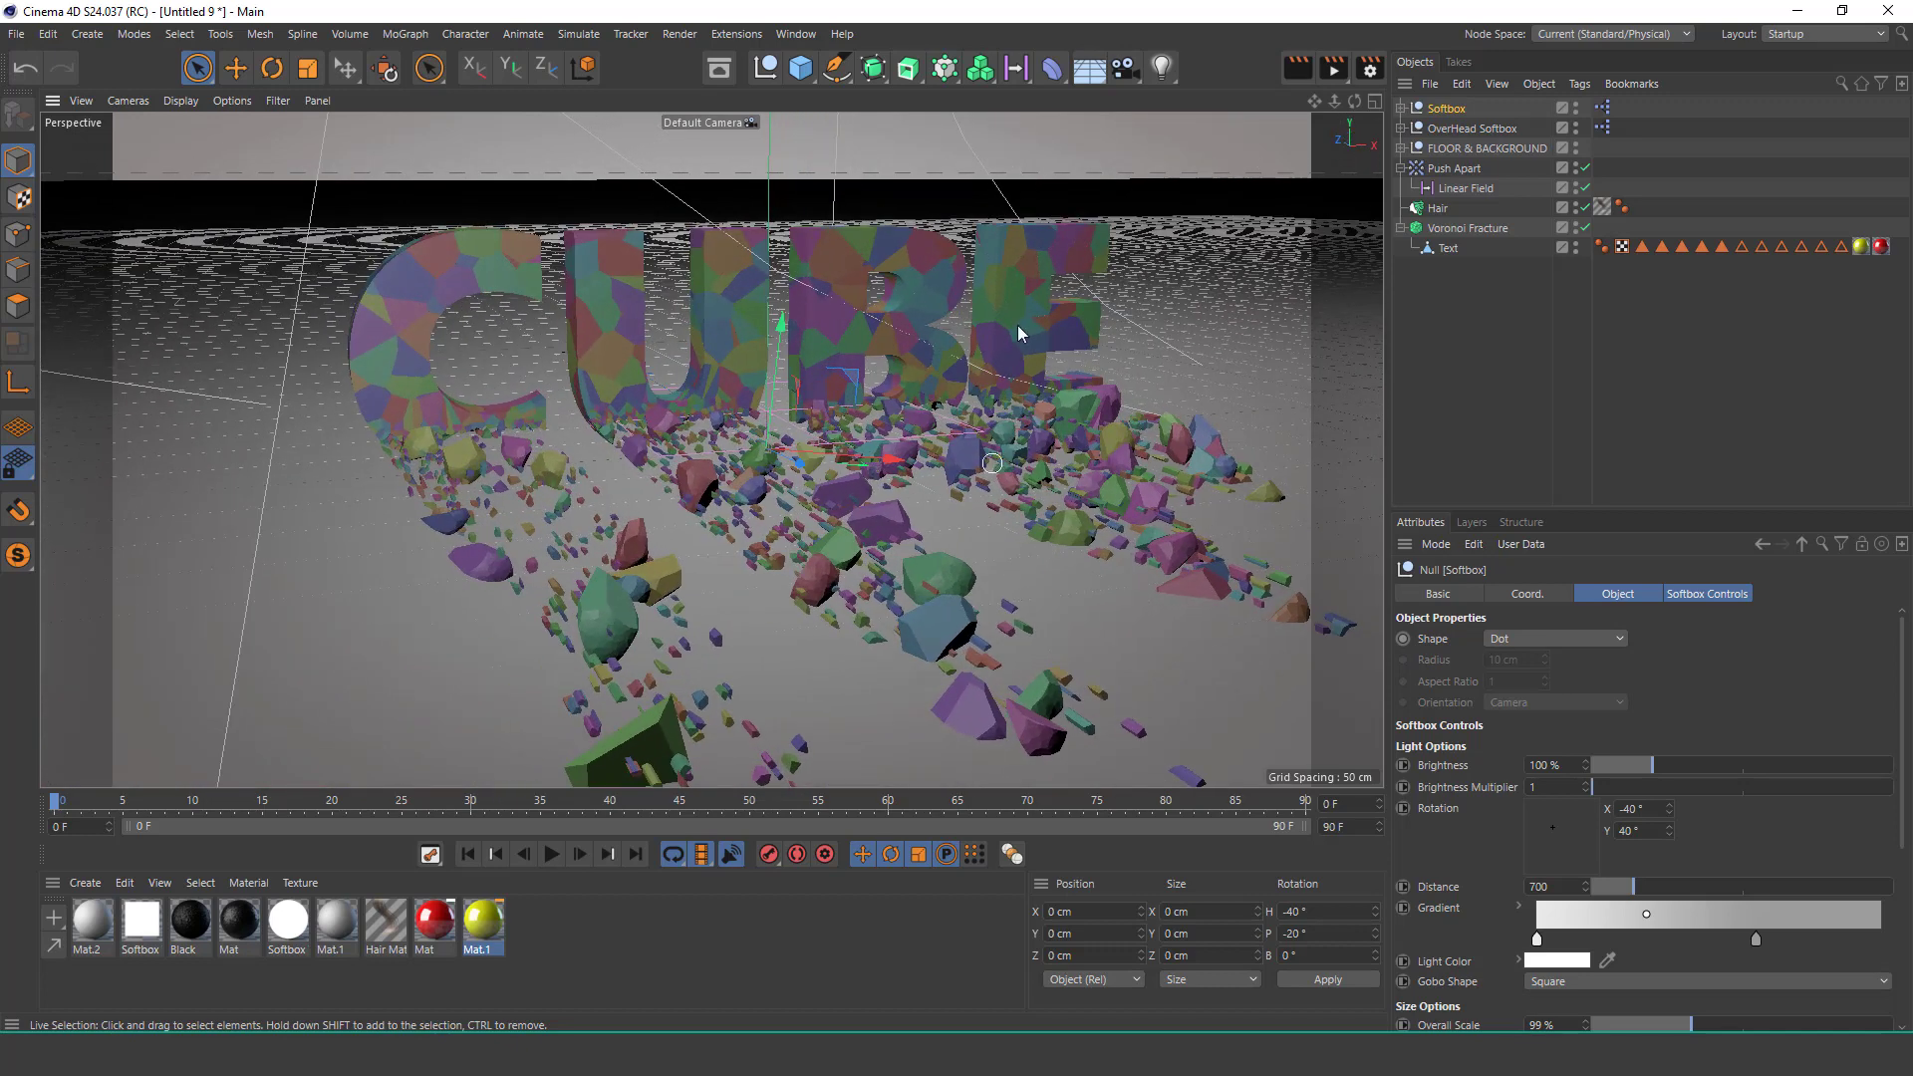
left_click(1311, 66)
left_click(1394, 342)
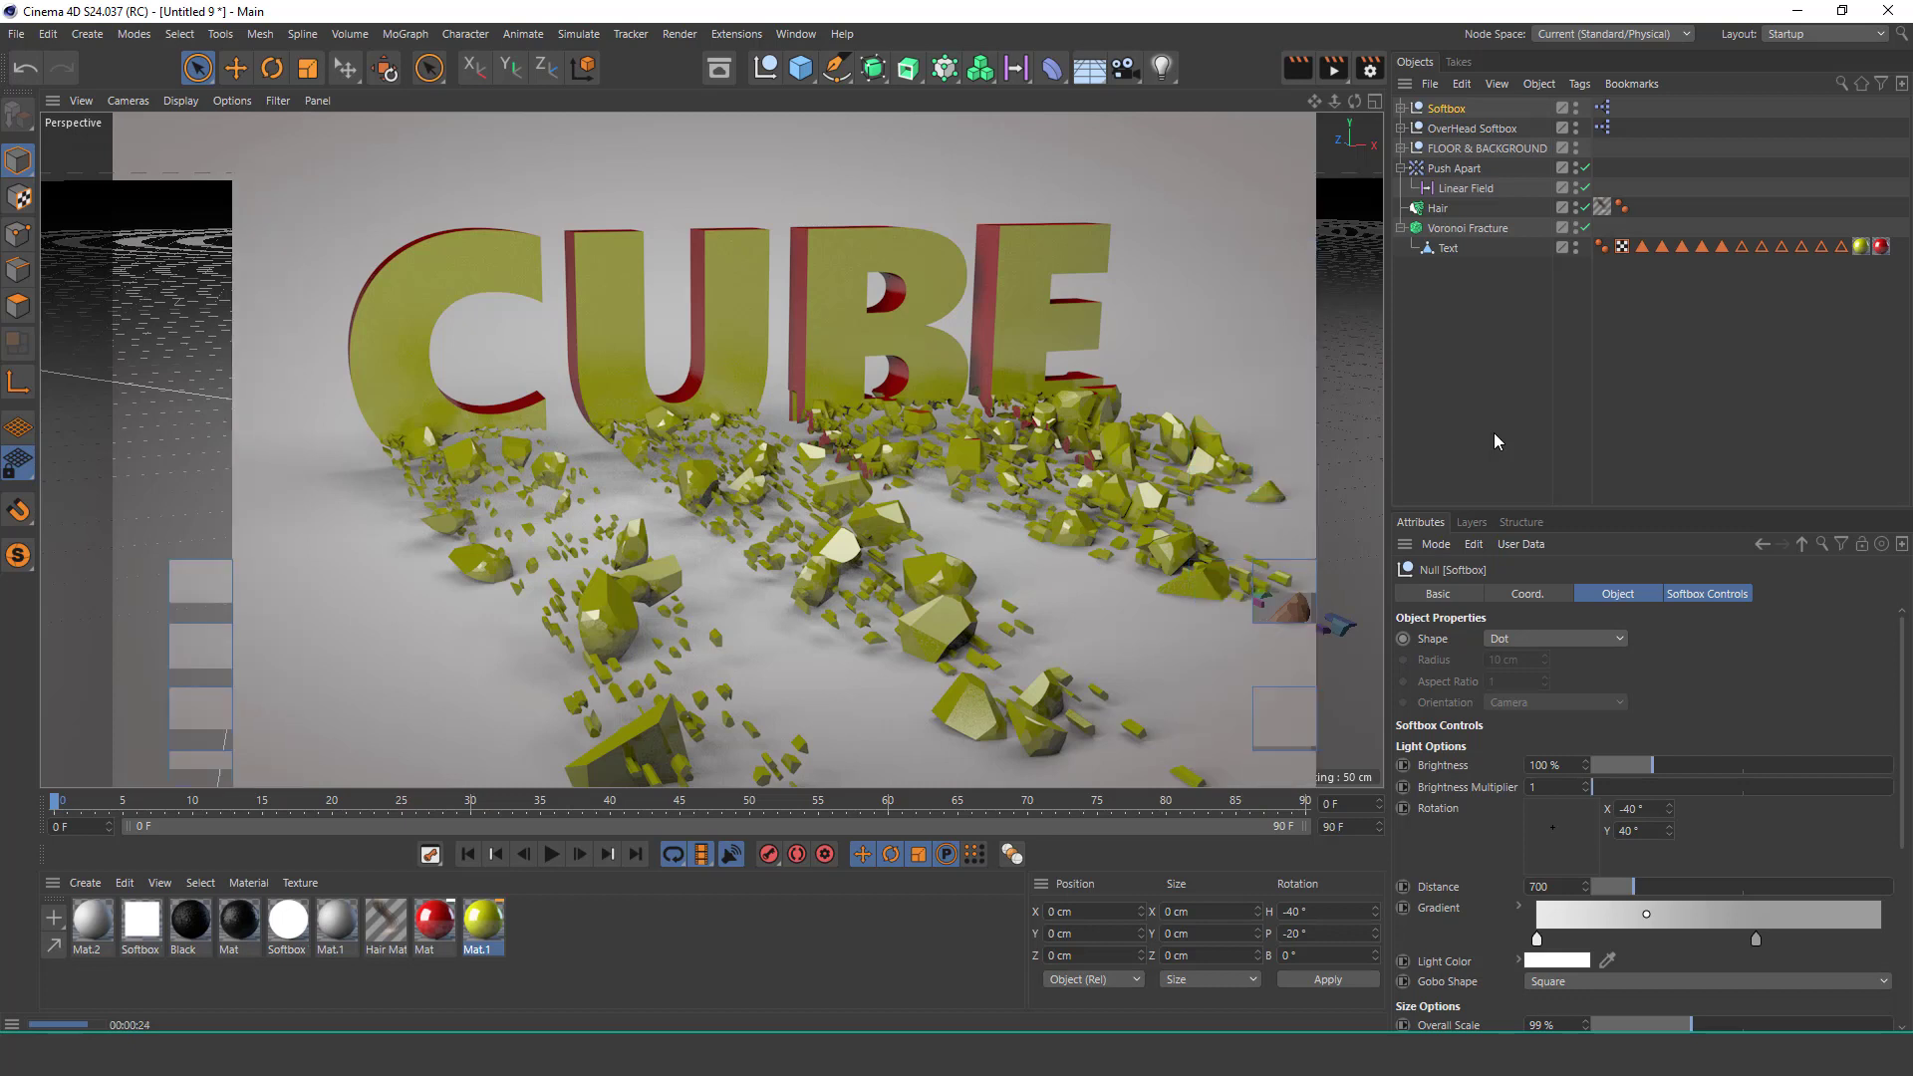
Turn off Colorize Fragments on the Voronoi Fracture.
left_click(1456, 397)
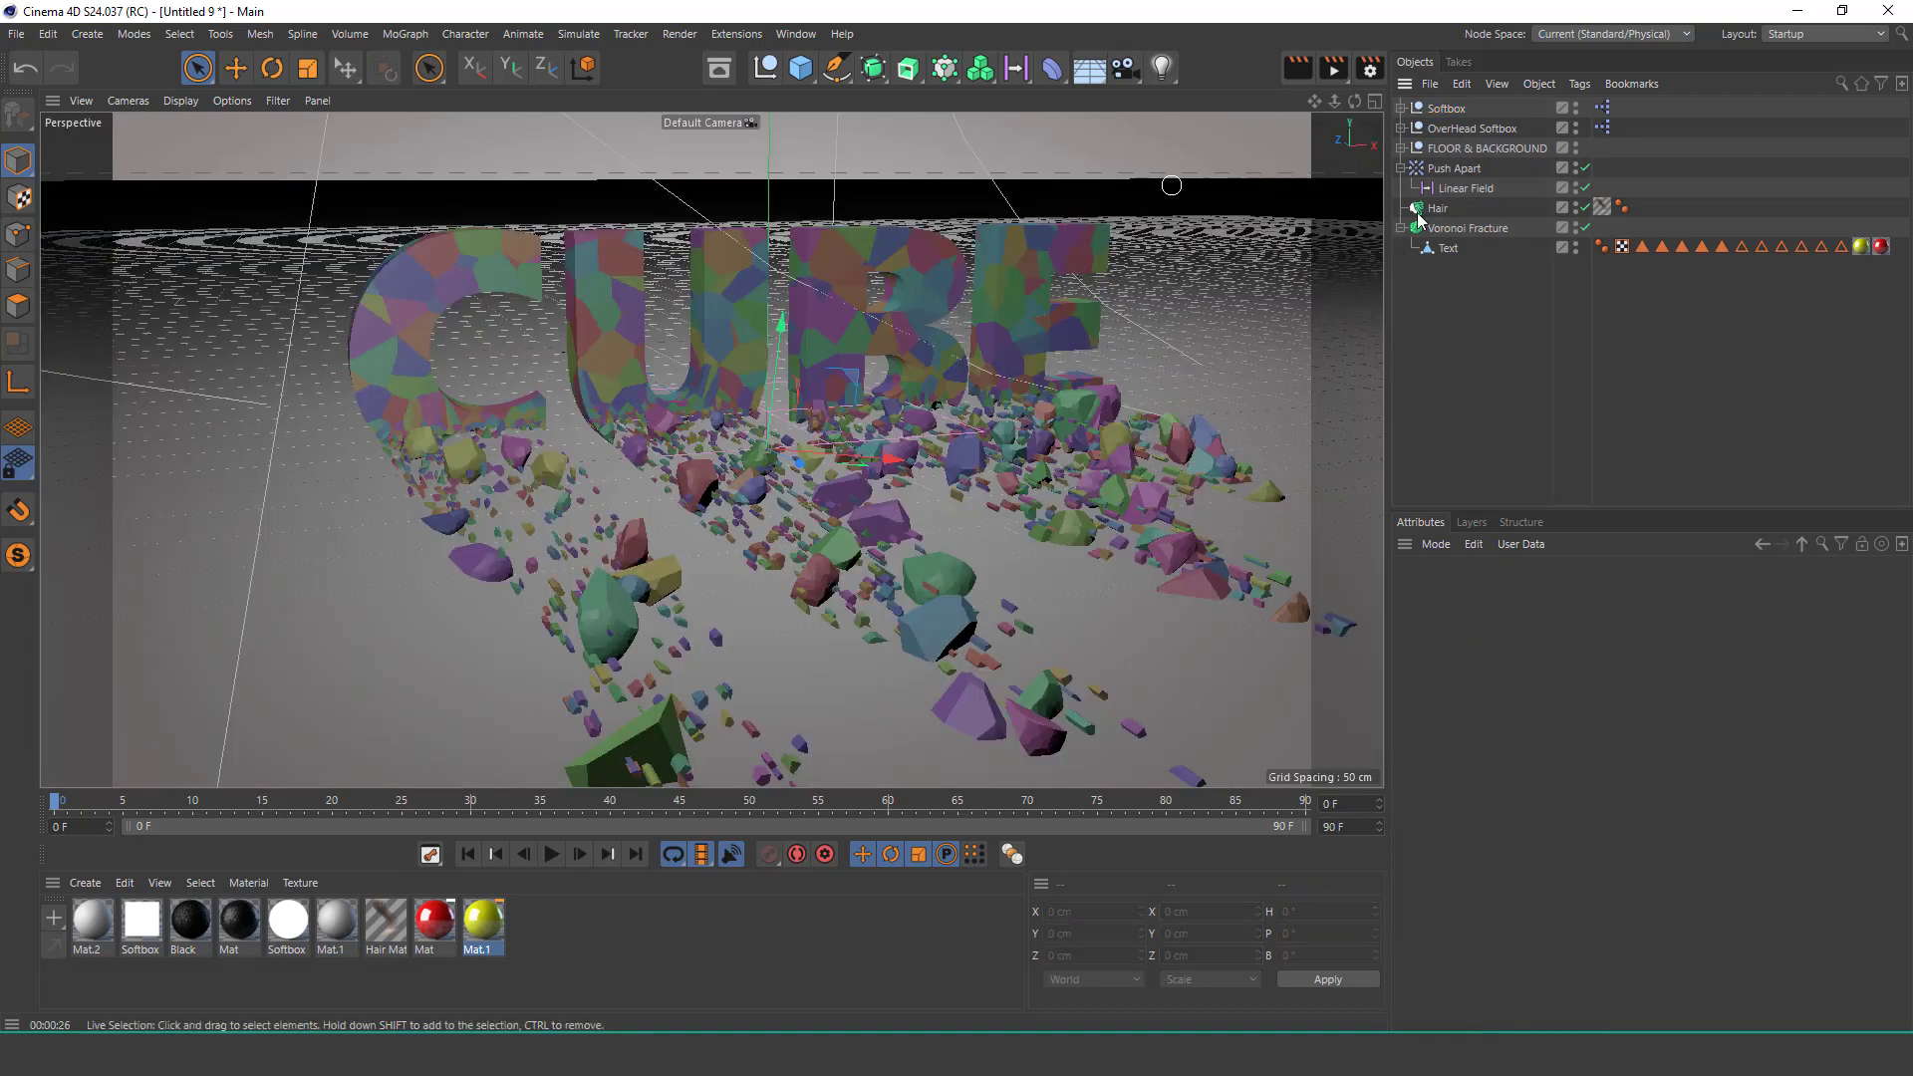
left_click(1465, 227)
left_click(1599, 594)
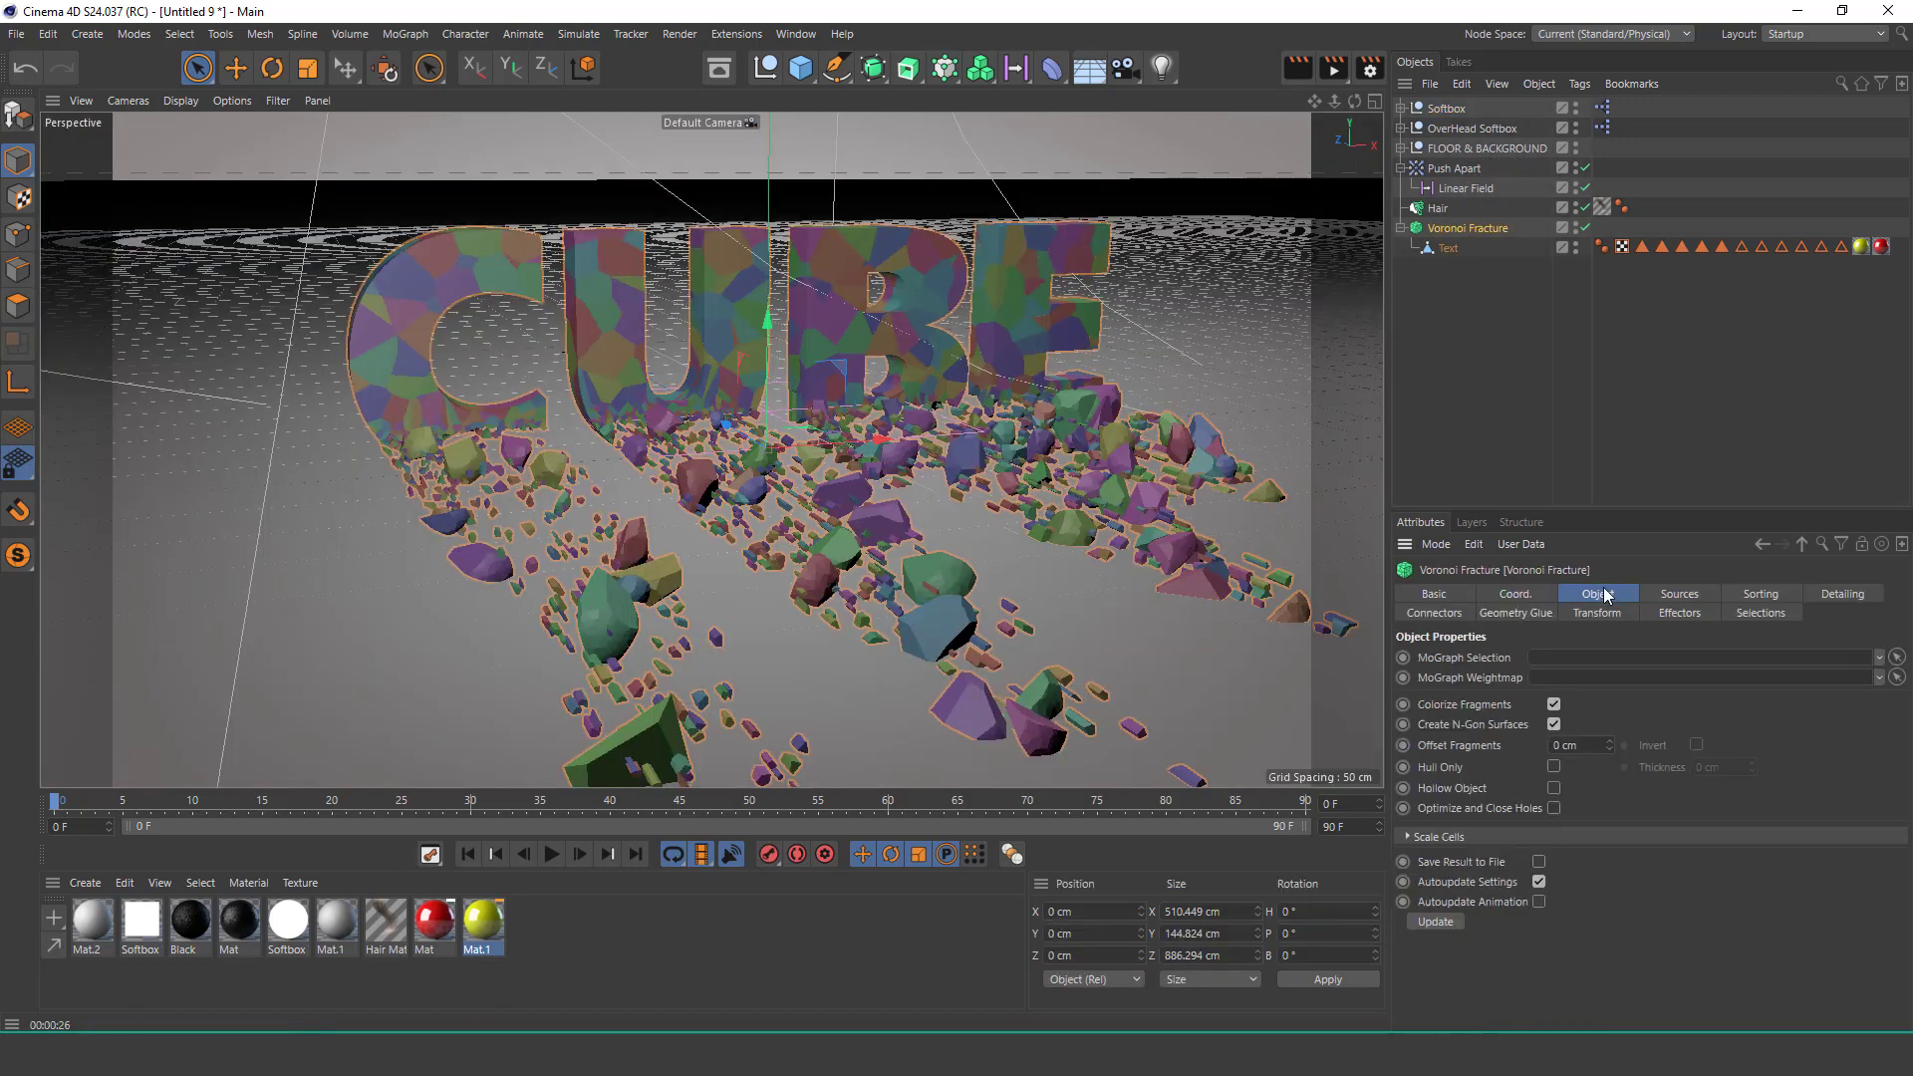
left_click(1549, 707)
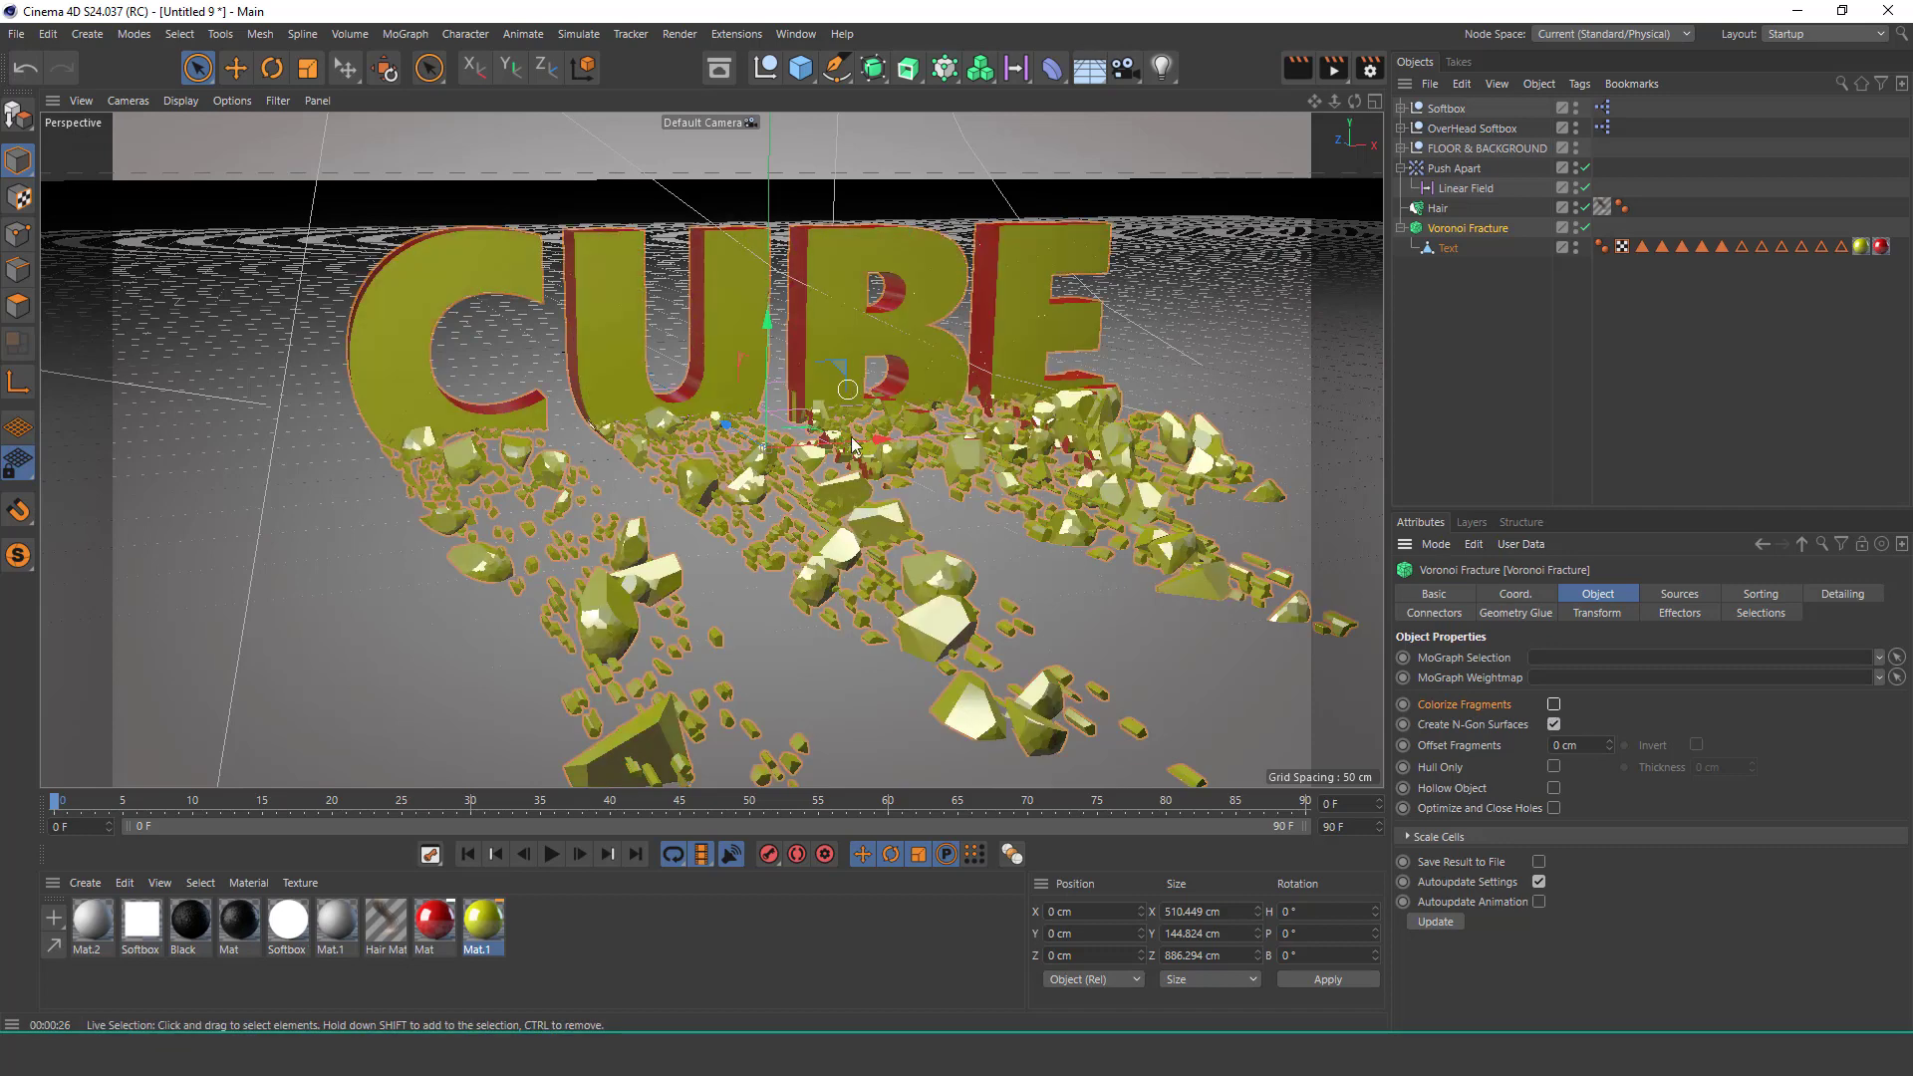
Set Mat.1's colour to hue 126° and saturation 6% for pale grey letters.
left_click(1859, 247)
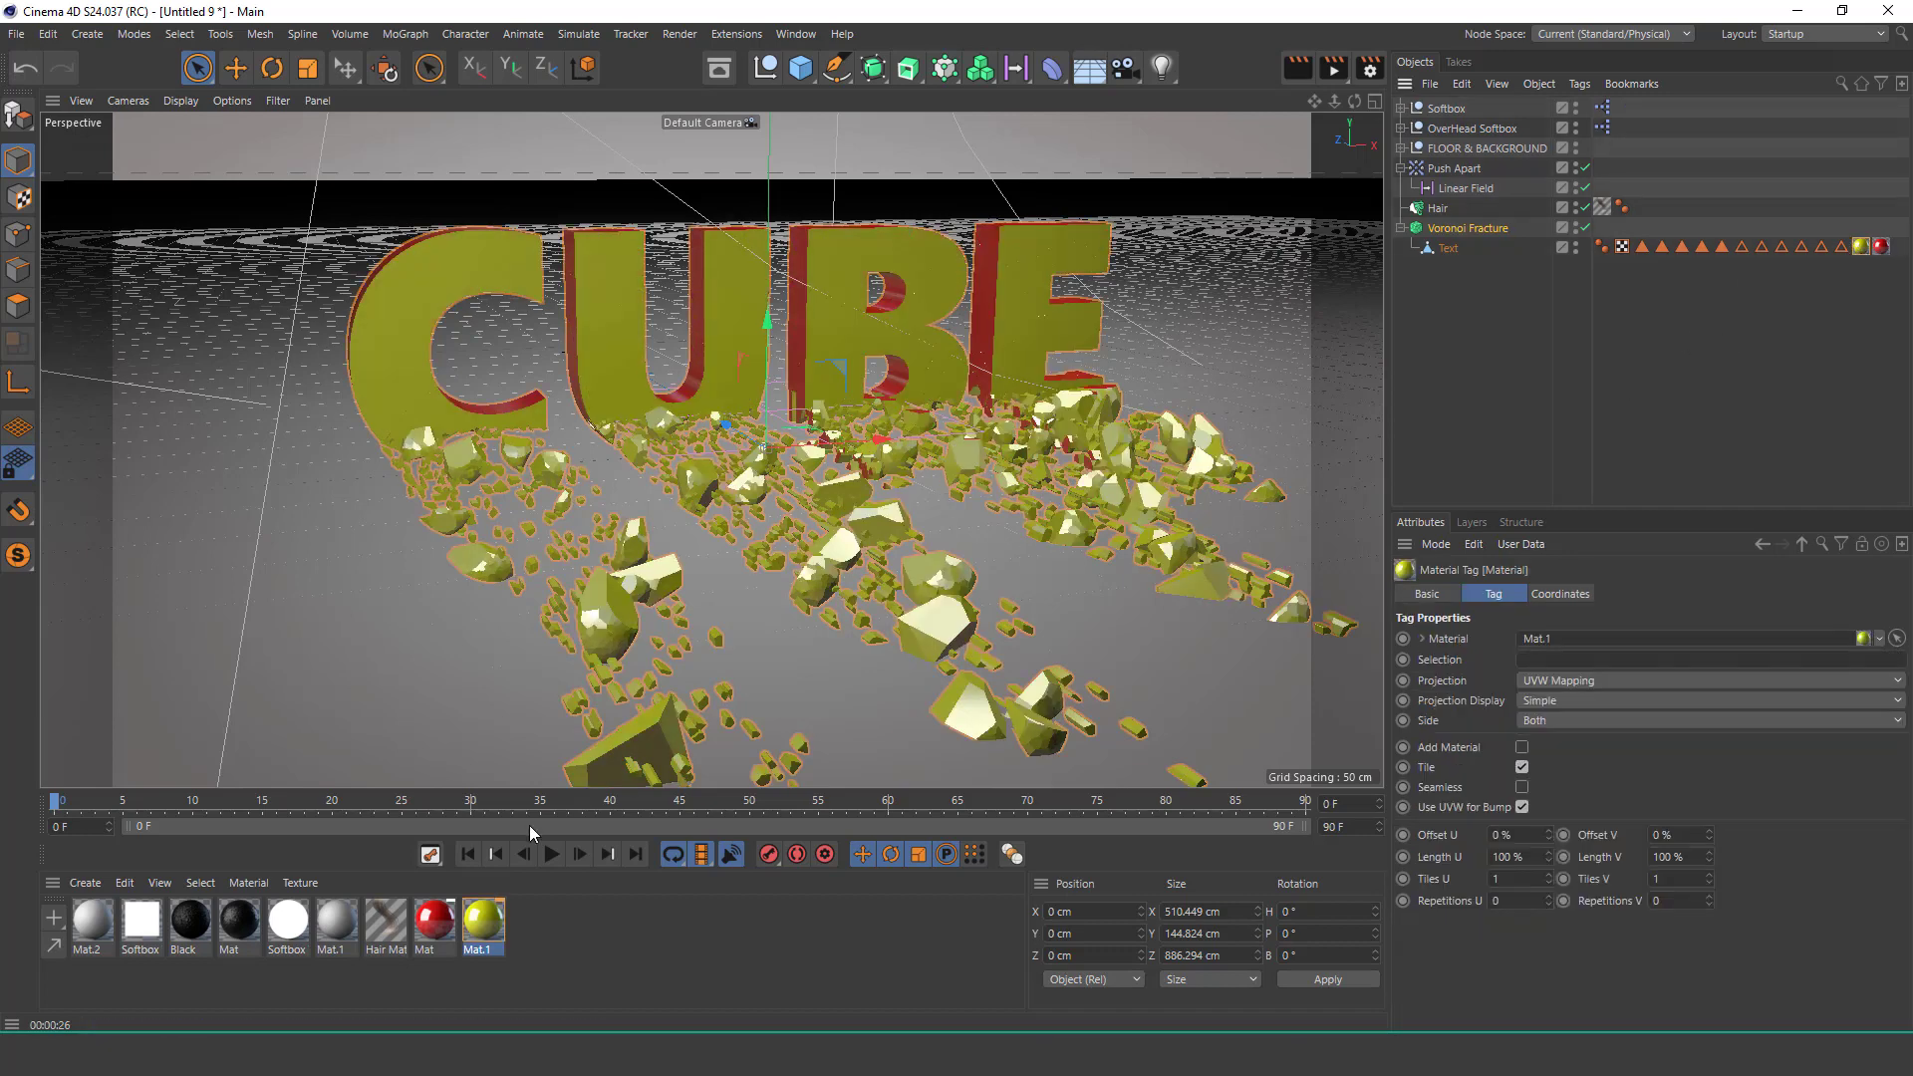
left_click(471, 931)
left_click_drag(1658, 824, 1680, 812)
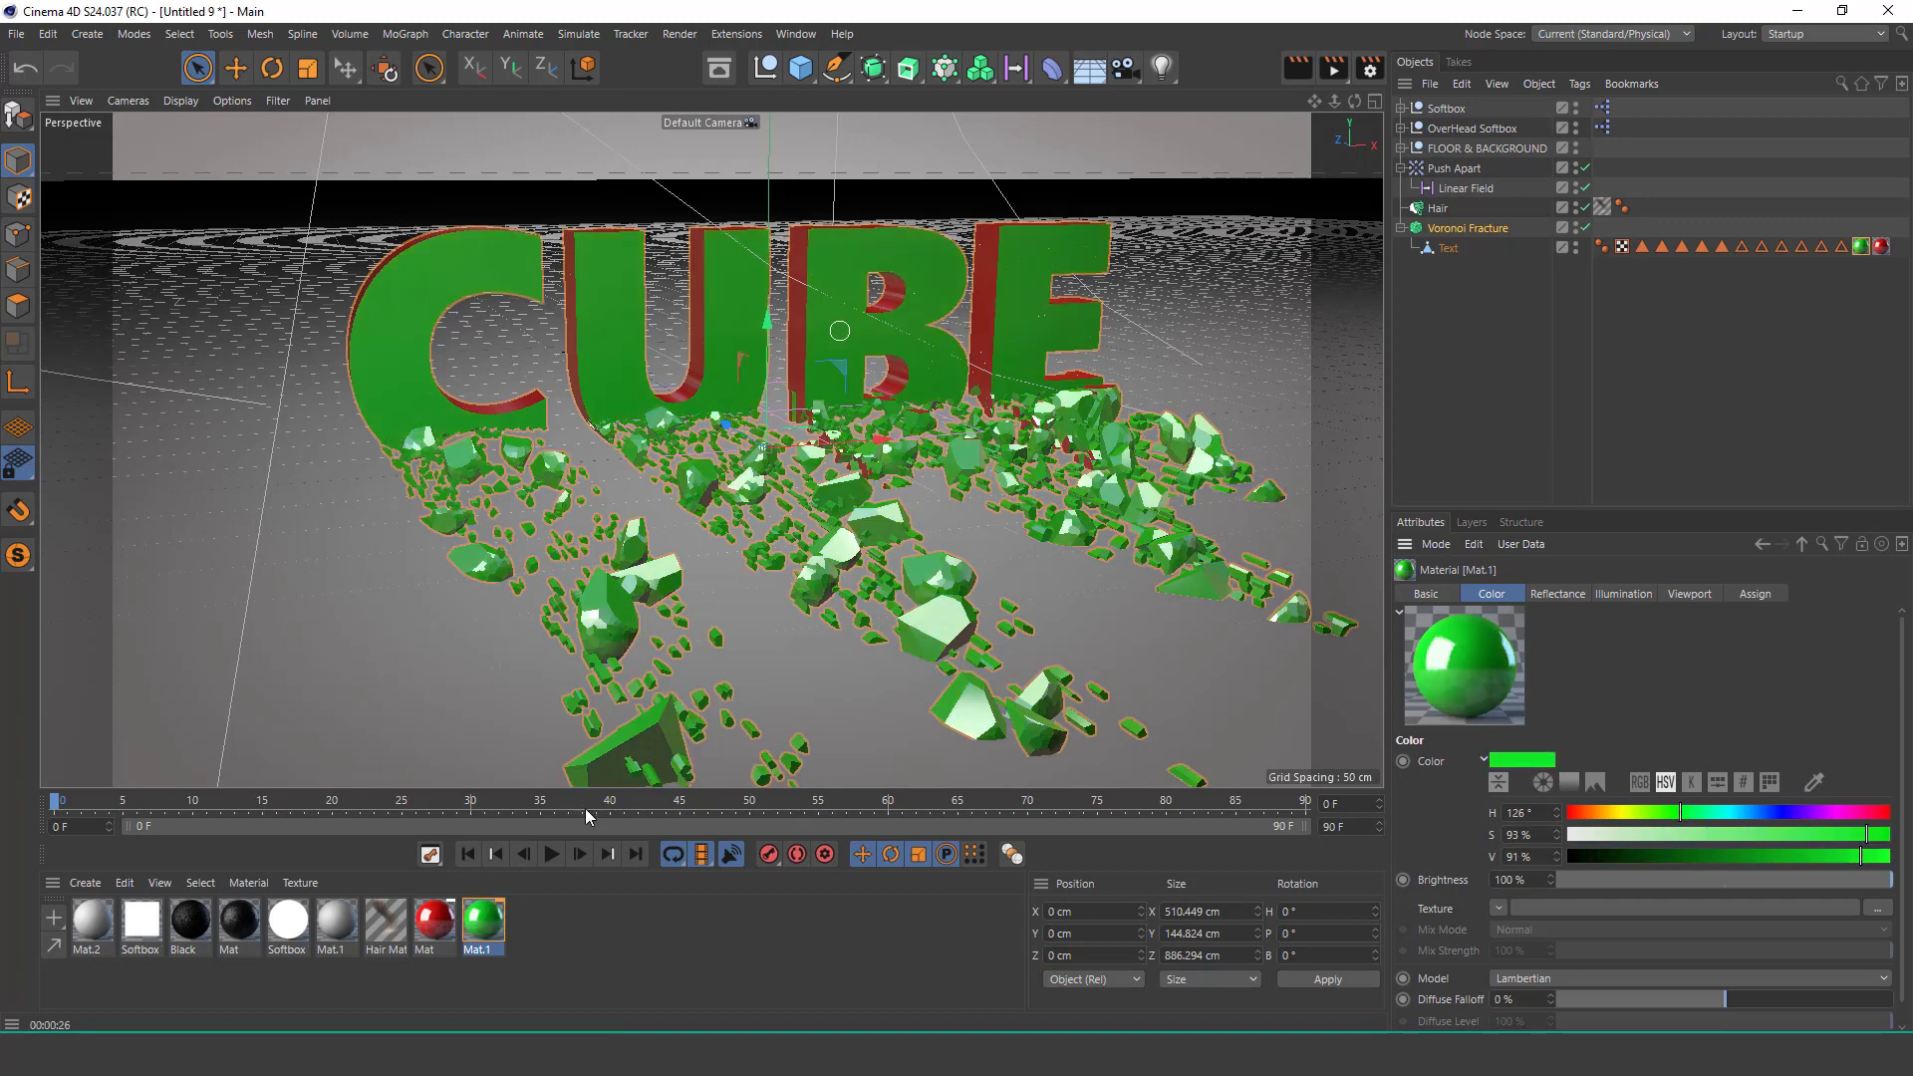
left_click(1310, 75)
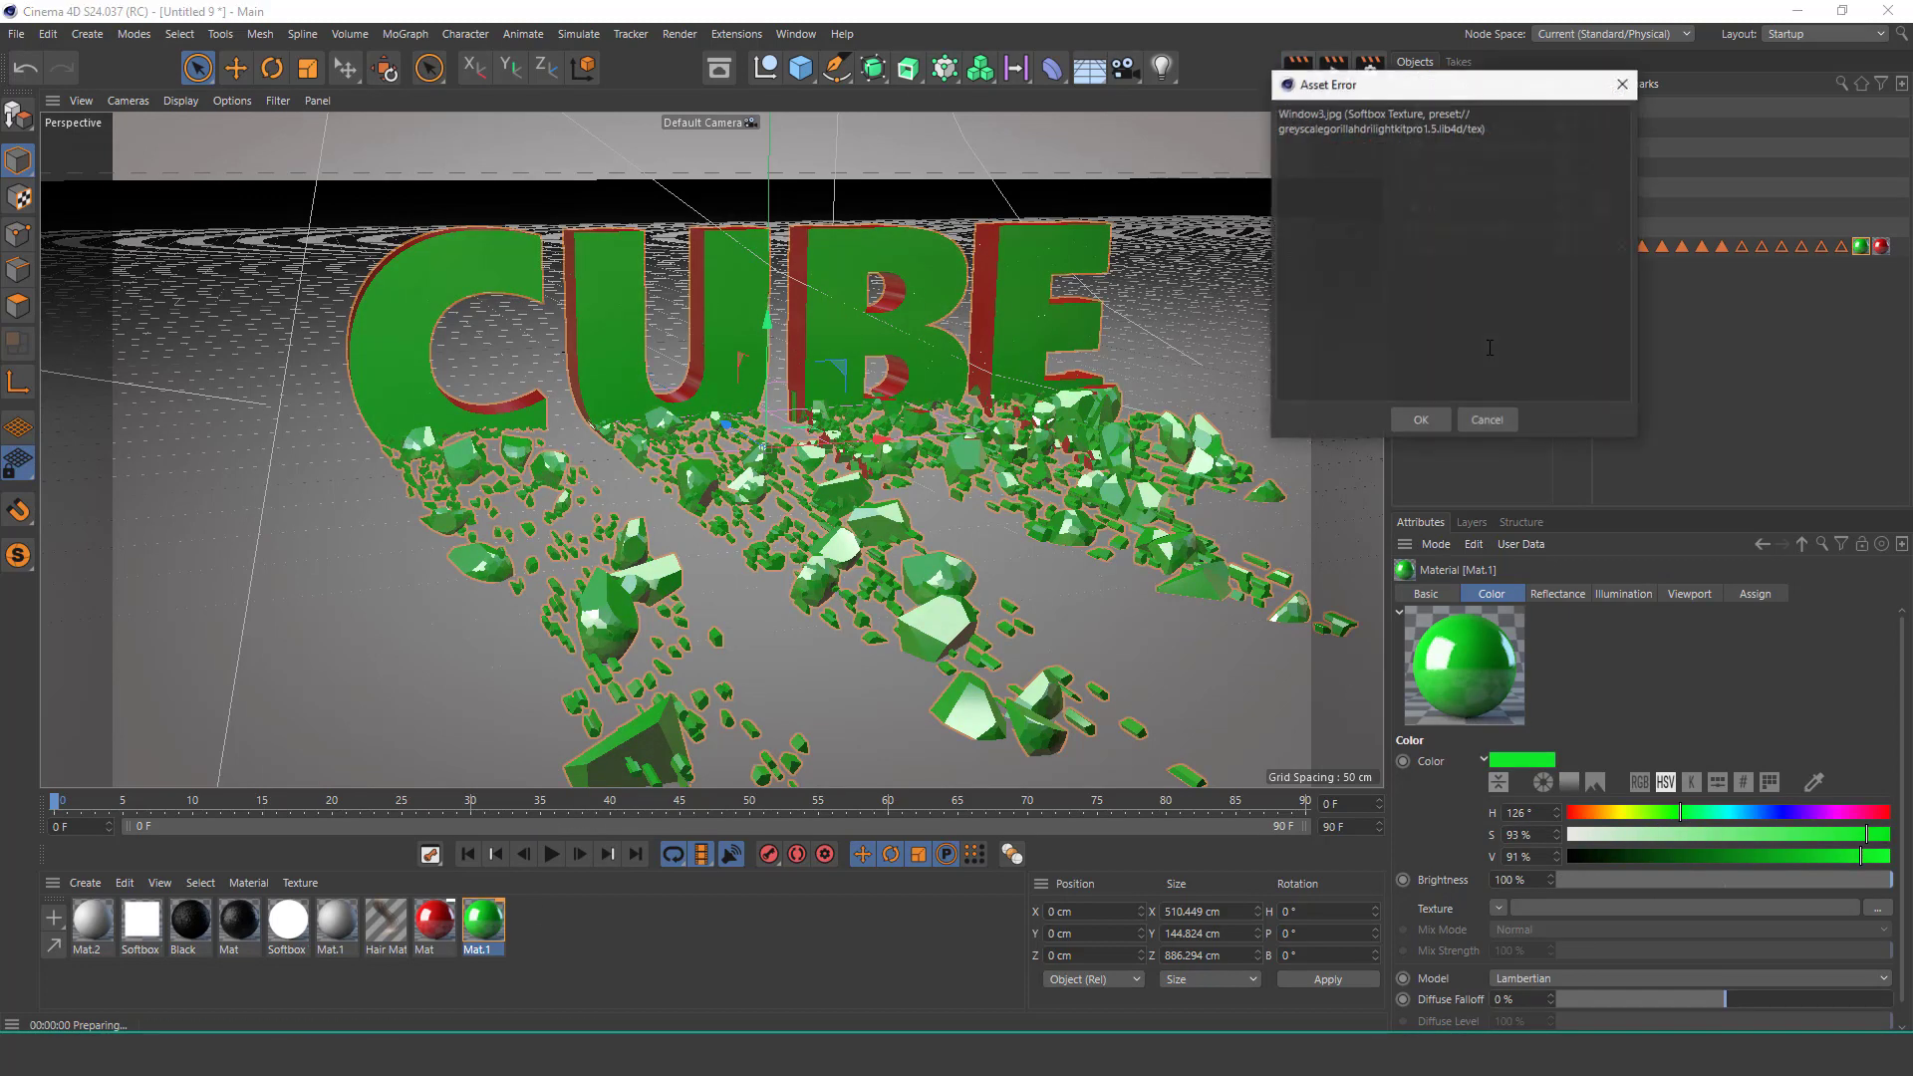
left_click(1414, 428)
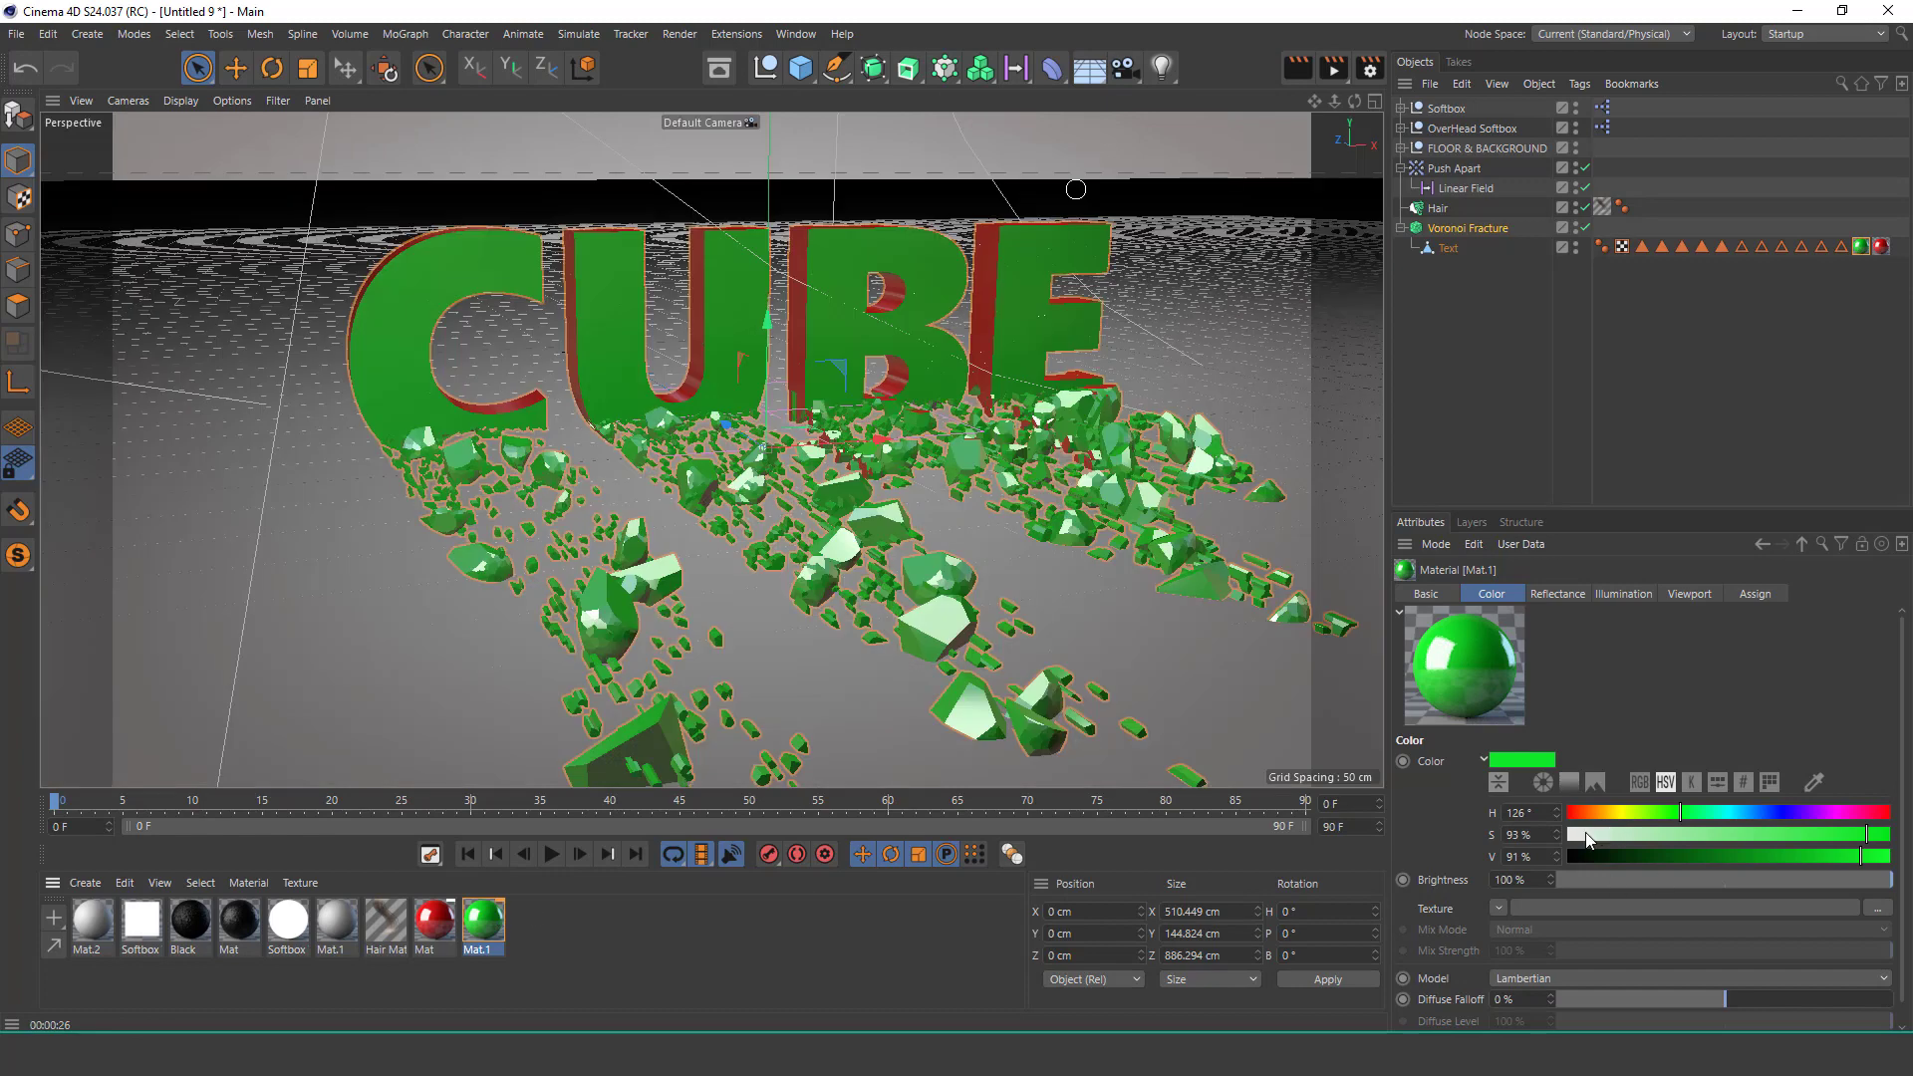
left_click(1588, 835)
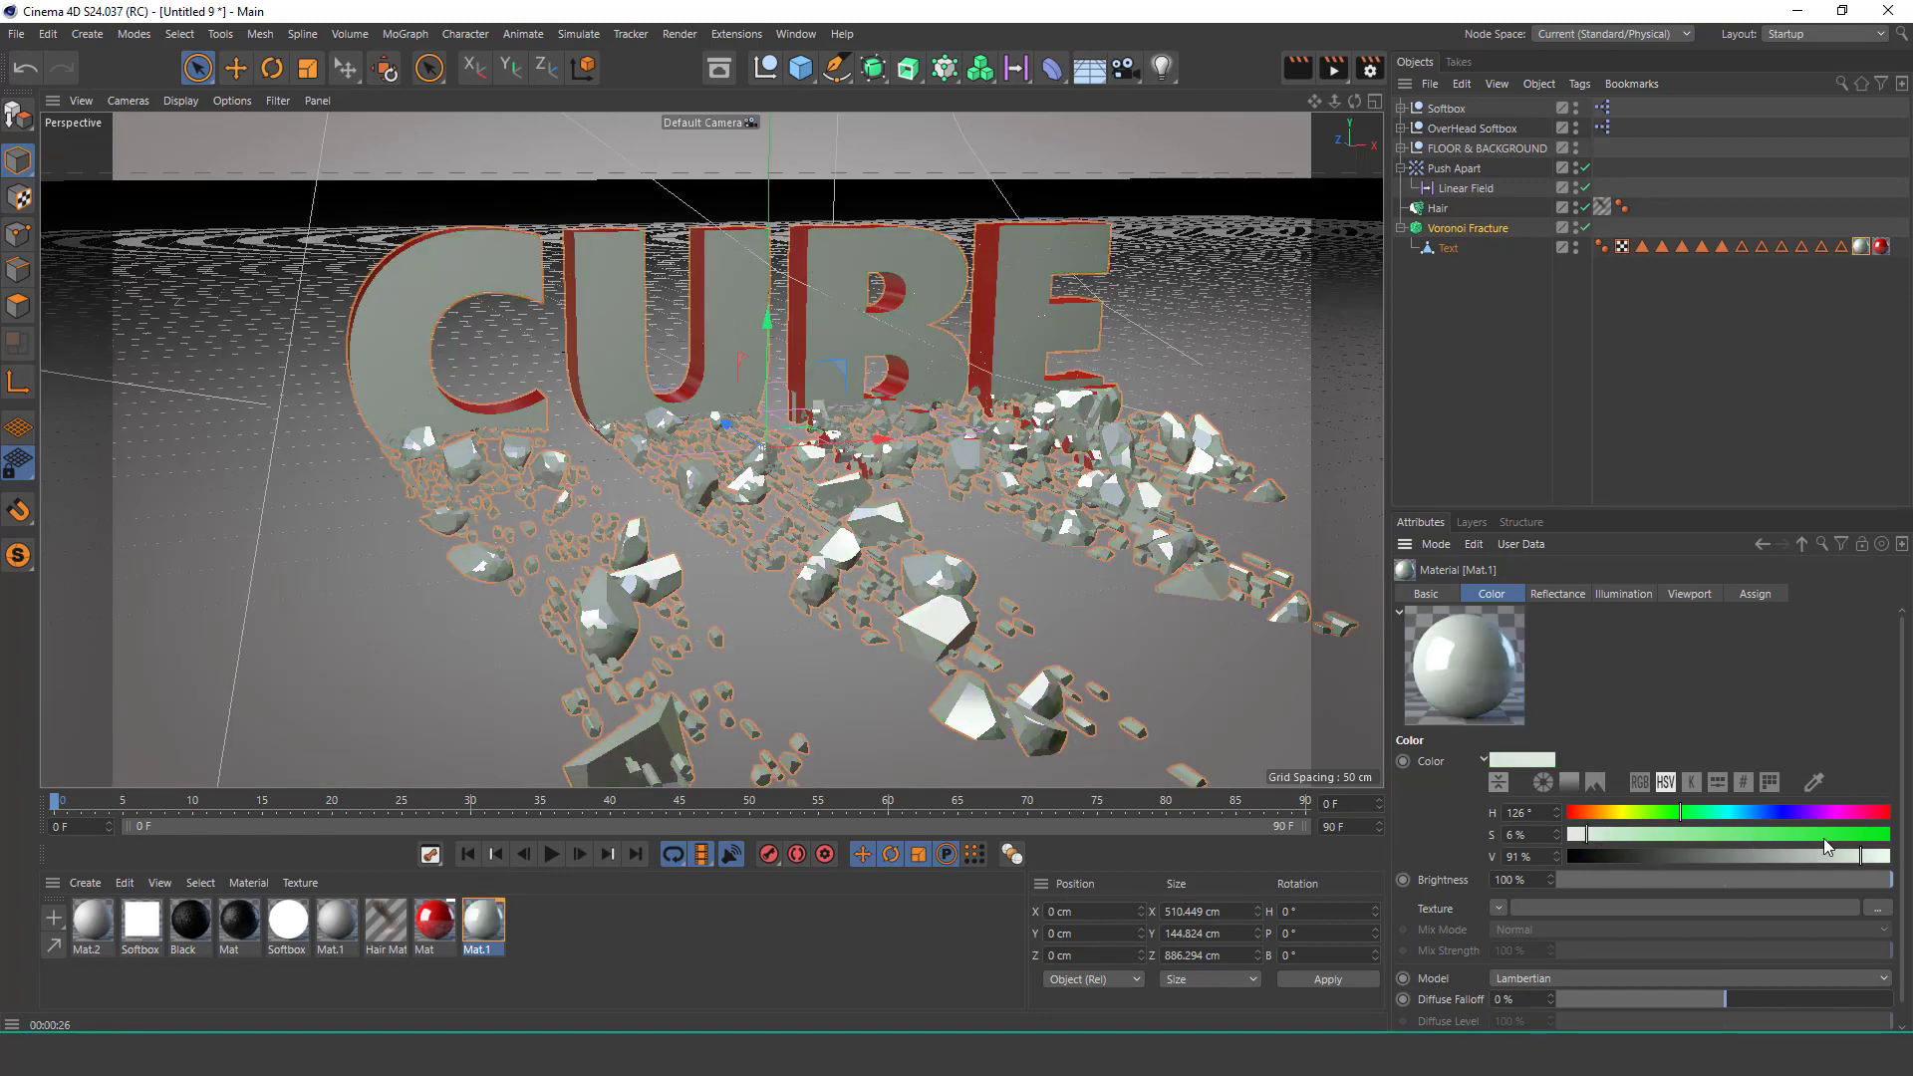
Render the view with the grey material and select the red material tag on the text.
left_click(1295, 66)
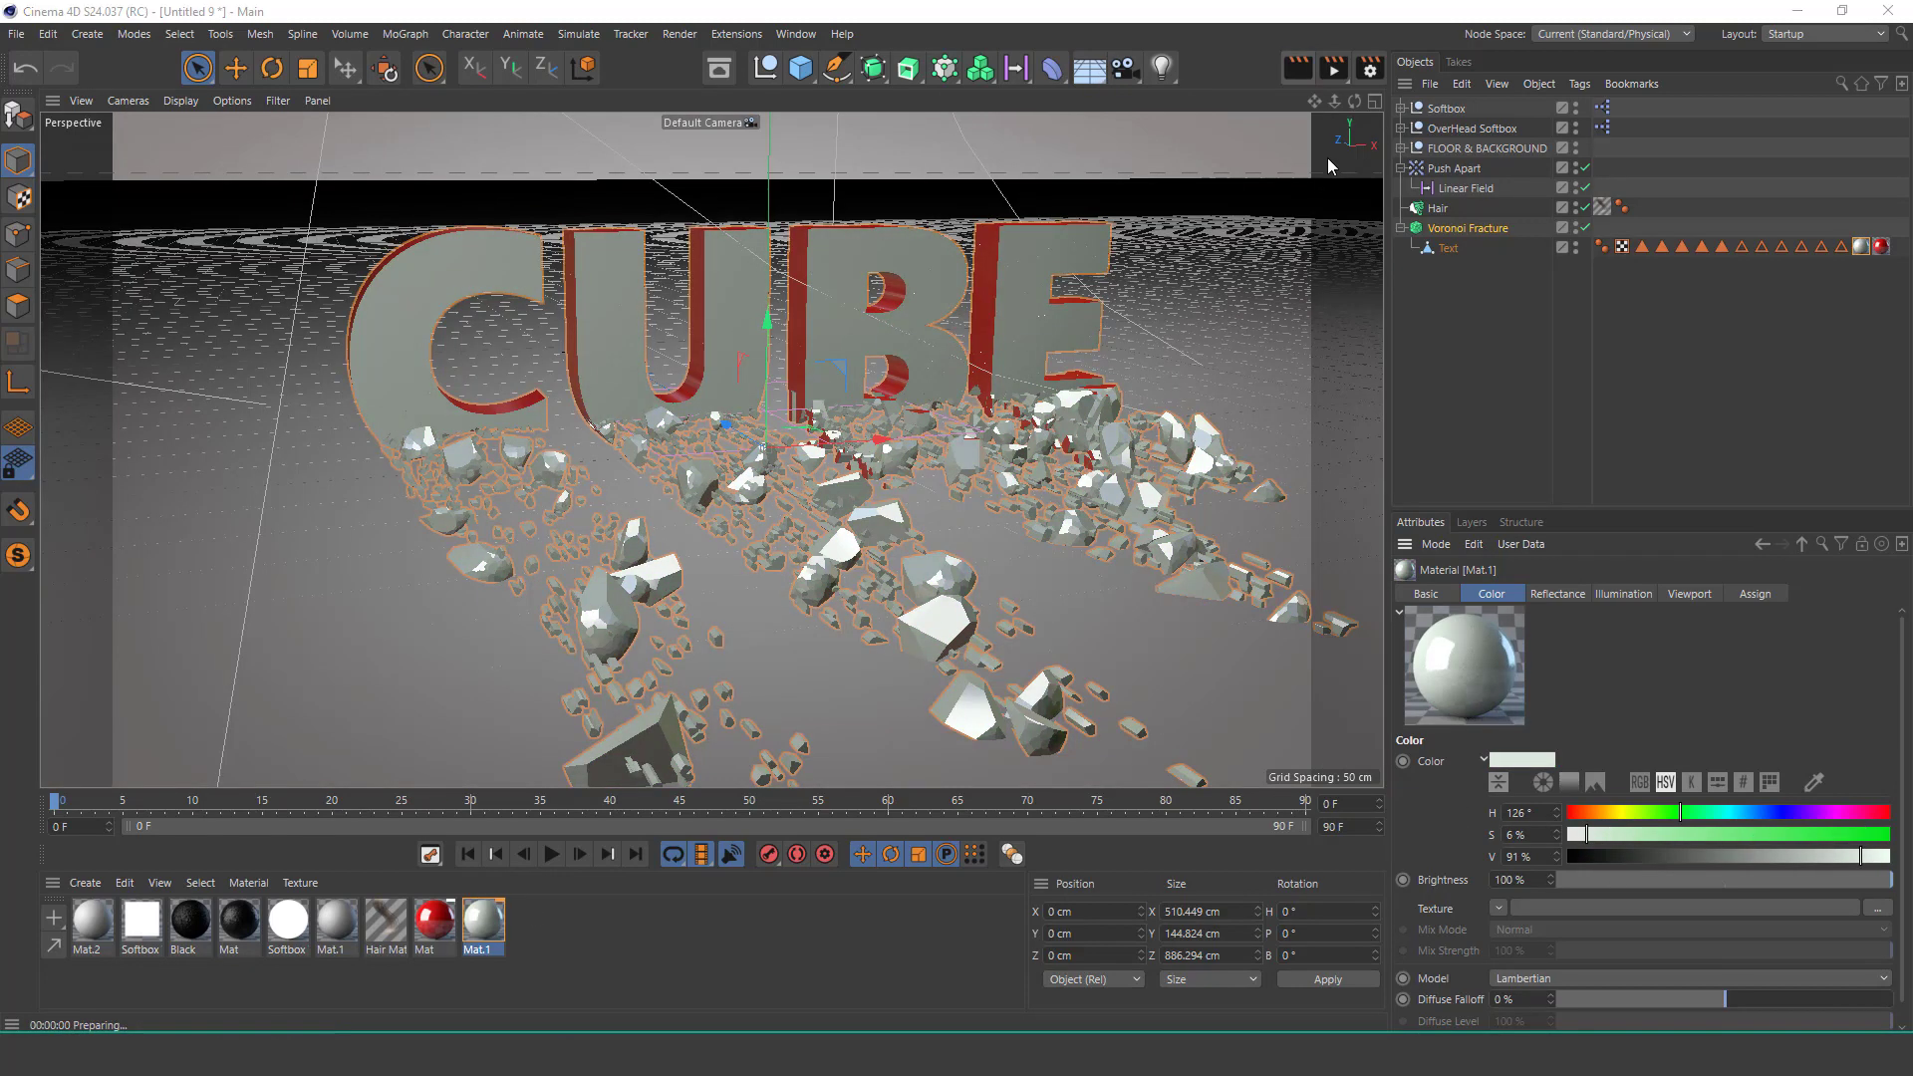
left_click(1307, 356)
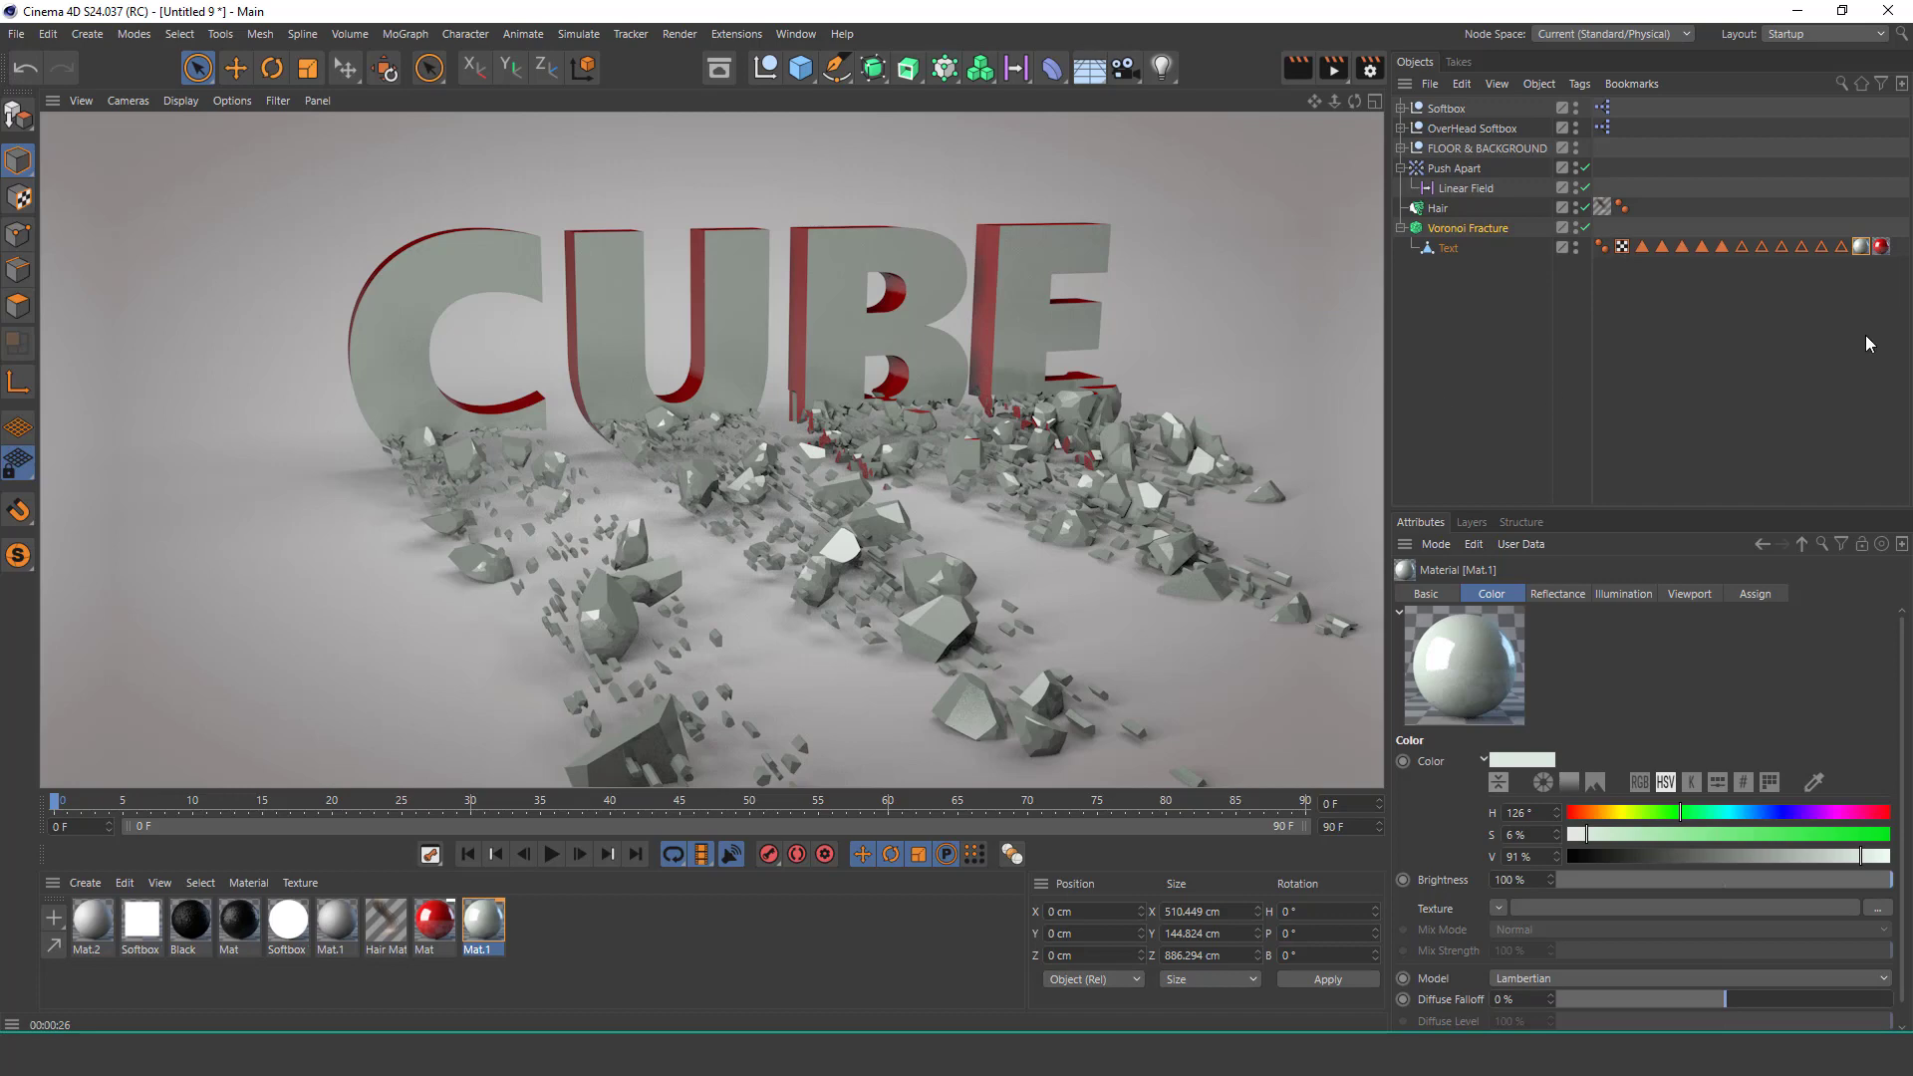
left_click(1882, 247)
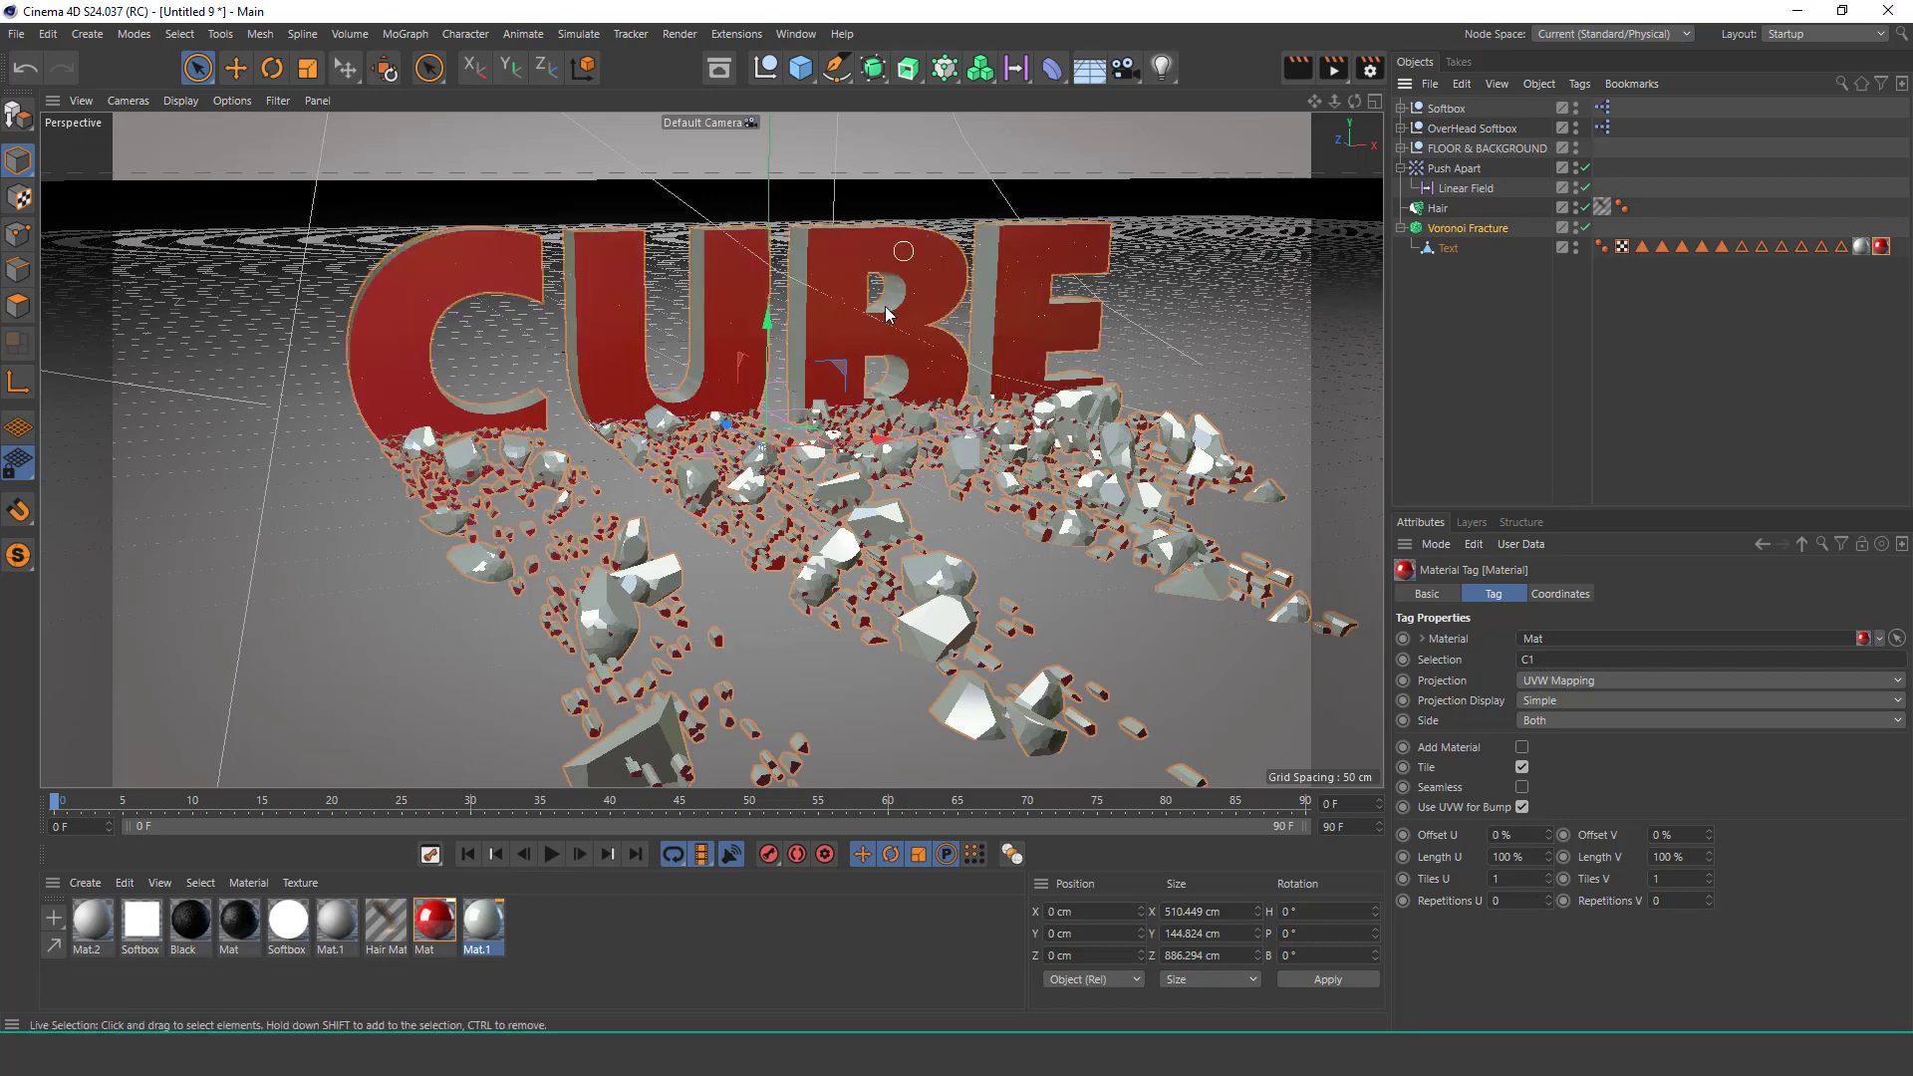
Render the viewport to show the red-fronted CUBE letters with grey fragments.
left_click(1295, 68)
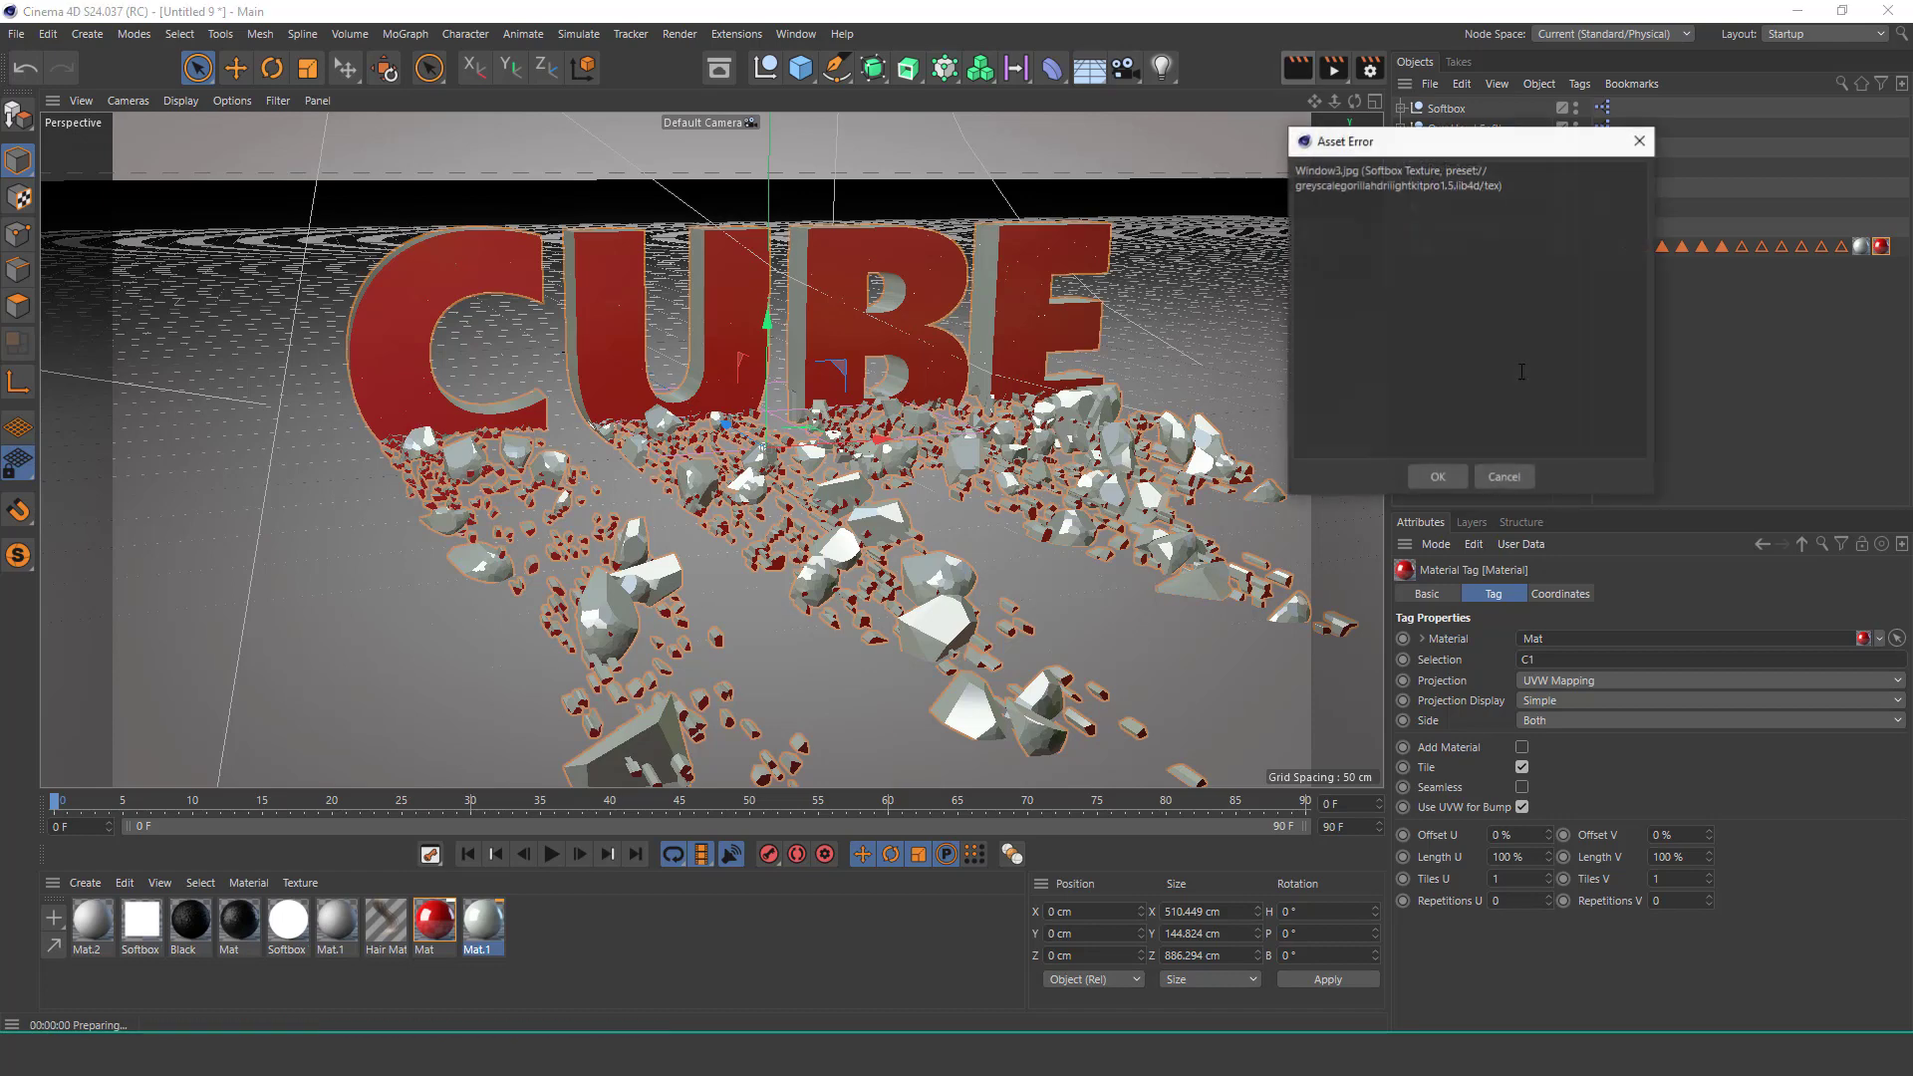